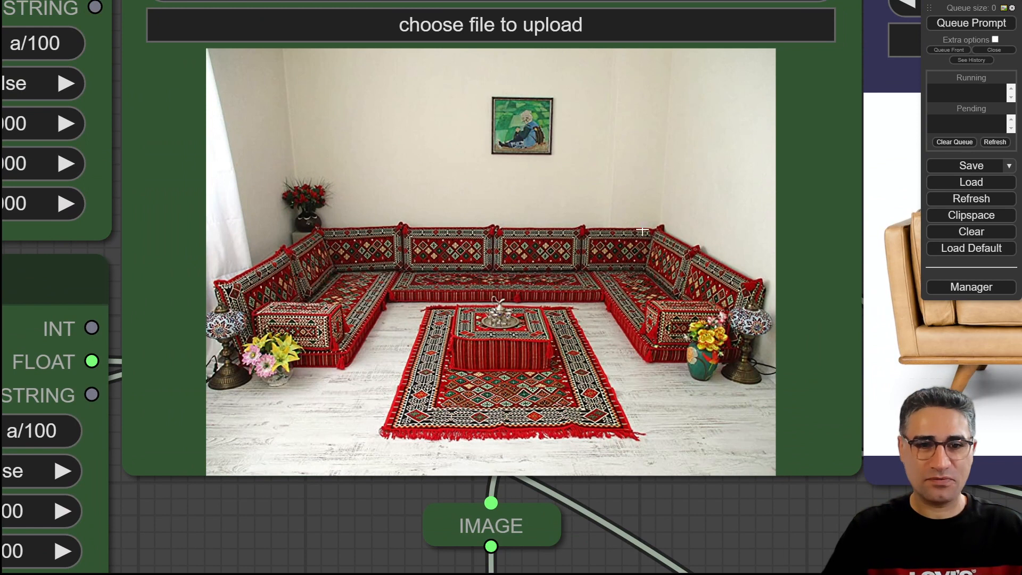
Step: Load boccaccio-luxury-italian-sofa-centre-table-800x500 (9).jpg as the style reference image and queue the prompt
{"action": "left_click_drag", "start_coordinate": [857, 547], "coordinate": [292, 491]}
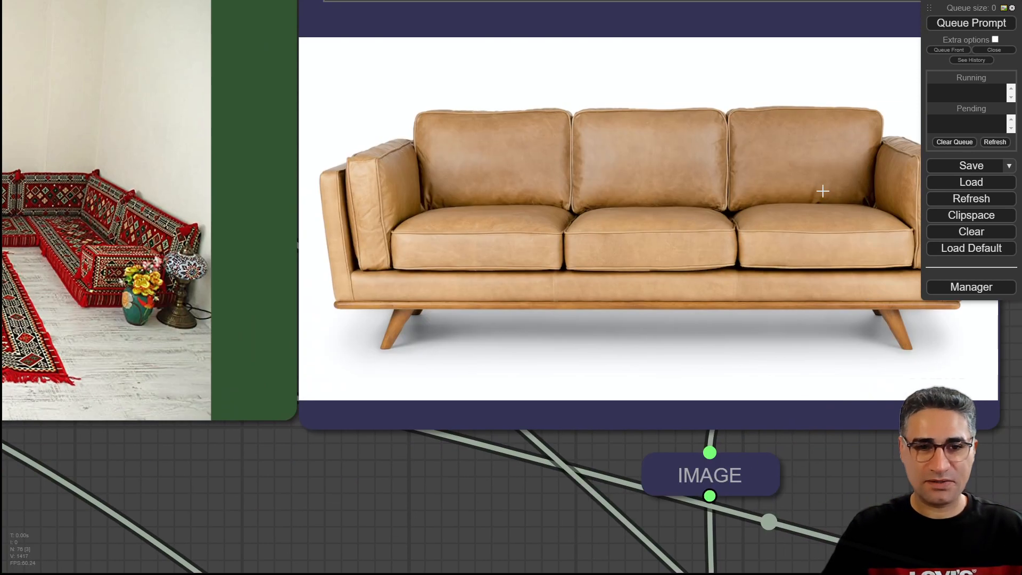
{"action": "scroll", "coordinate": [562, 382], "scroll_direction": "down", "scroll_amount": 5}
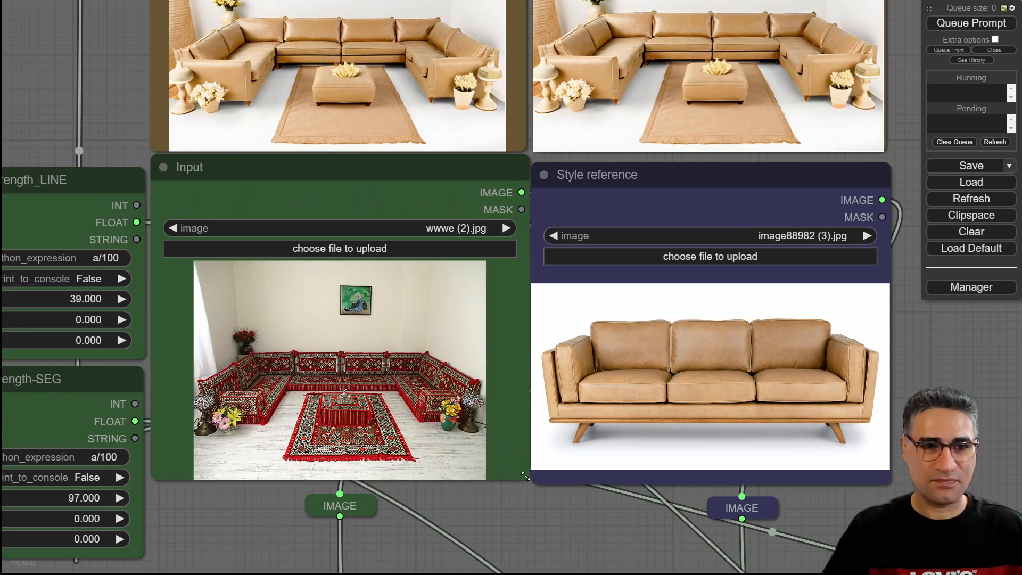
{"action": "left_click_drag", "start_coordinate": [158, 52], "coordinate": [211, 214]}
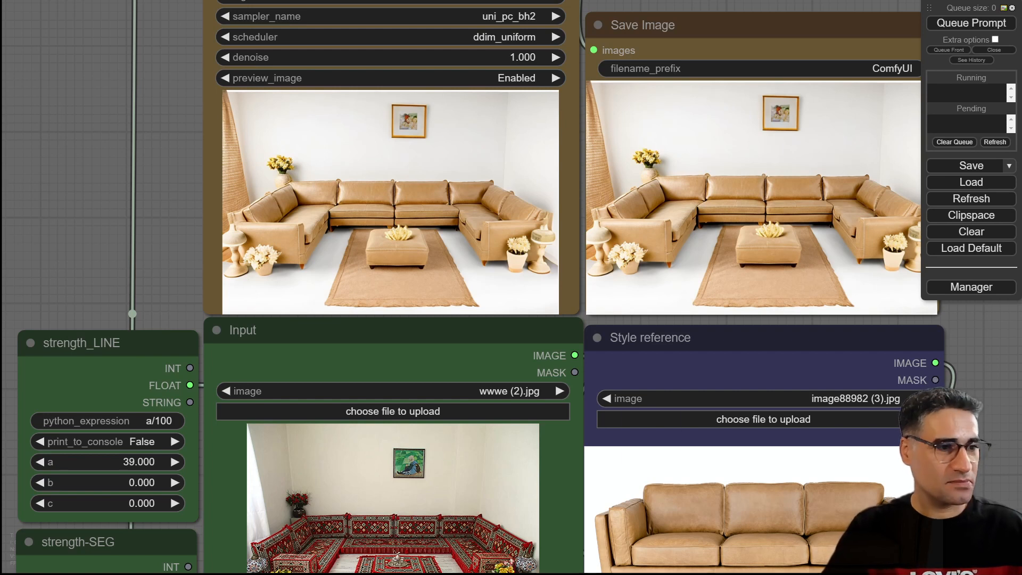
{"action": "left_click_drag", "start_coordinate": [984, 509], "coordinate": [948, 330]}
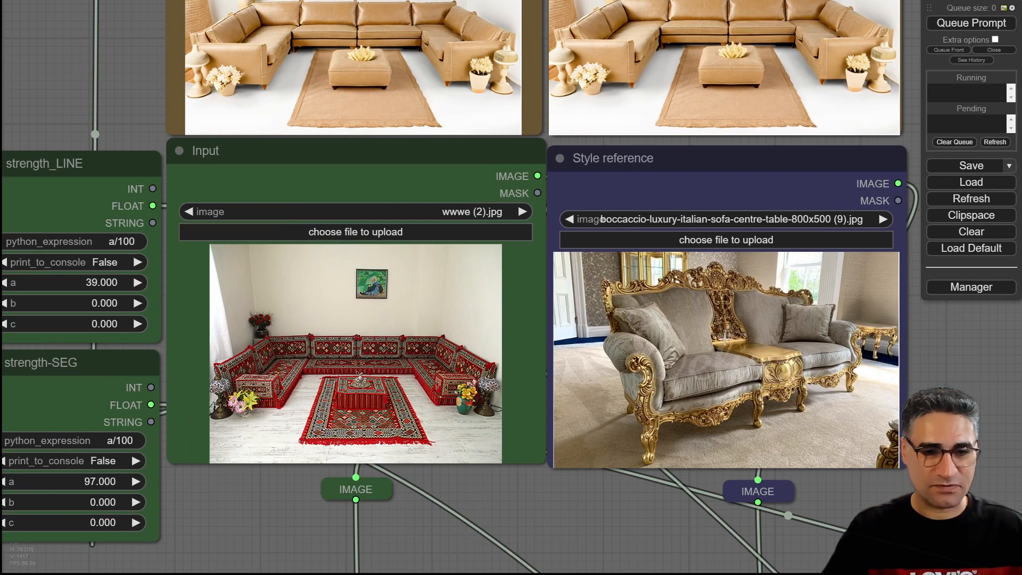
{"action": "left_click_drag", "start_coordinate": [978, 404], "coordinate": [983, 467]}
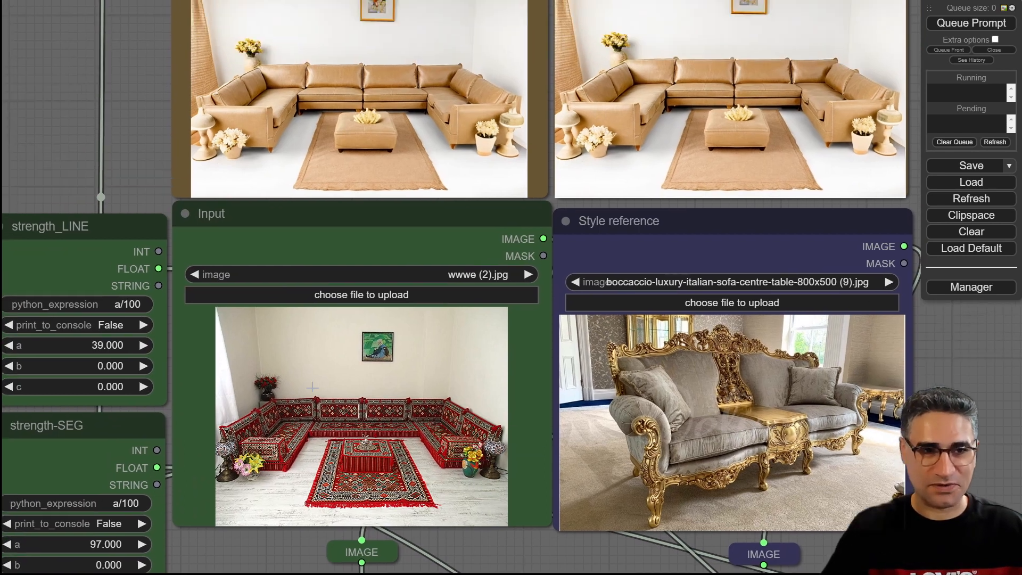
{"action": "left_click", "coordinate": [970, 22]}
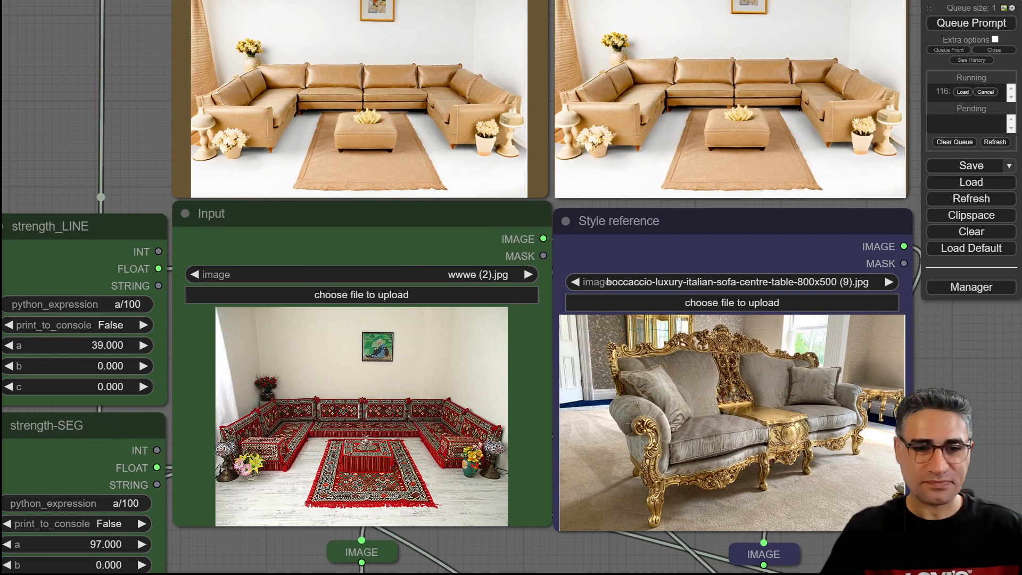
Step: Examine the first KSampler's preview during generation and compare it with the red-carpeted input room
{"action": "left_click_drag", "start_coordinate": [816, 384], "coordinate": [803, 471]}
{"action": "scroll", "coordinate": [796, 415], "scroll_direction": "down", "scroll_amount": 10}
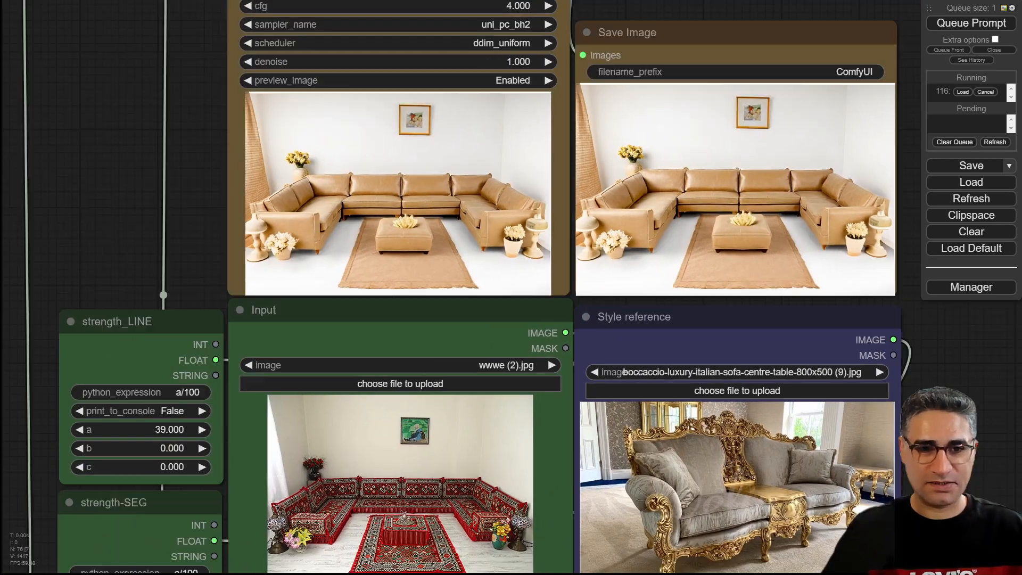
{"action": "left_click_drag", "start_coordinate": [736, 462], "coordinate": [606, 311]}
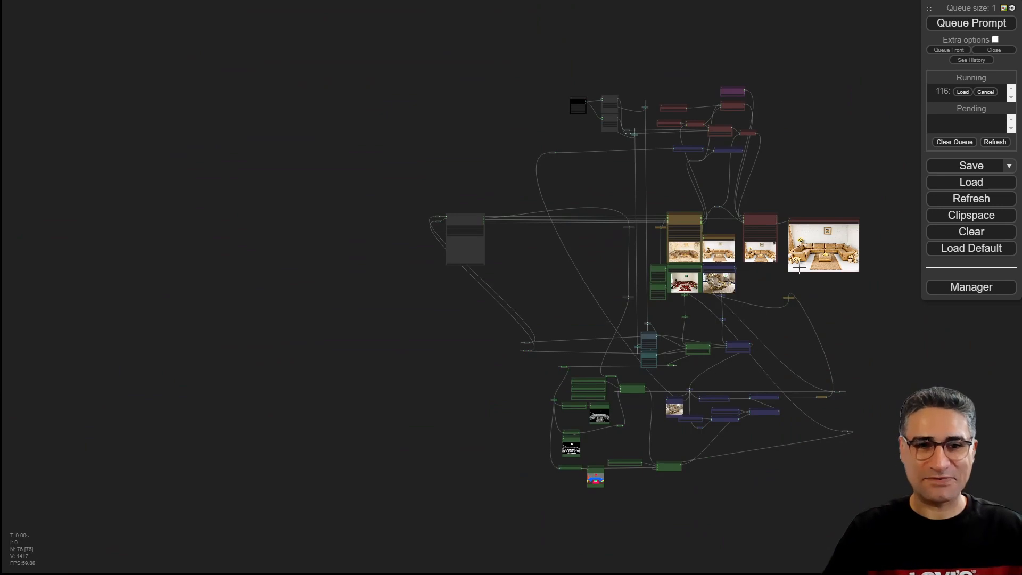
{"action": "scroll", "coordinate": [740, 249], "scroll_direction": "up", "scroll_amount": 15}
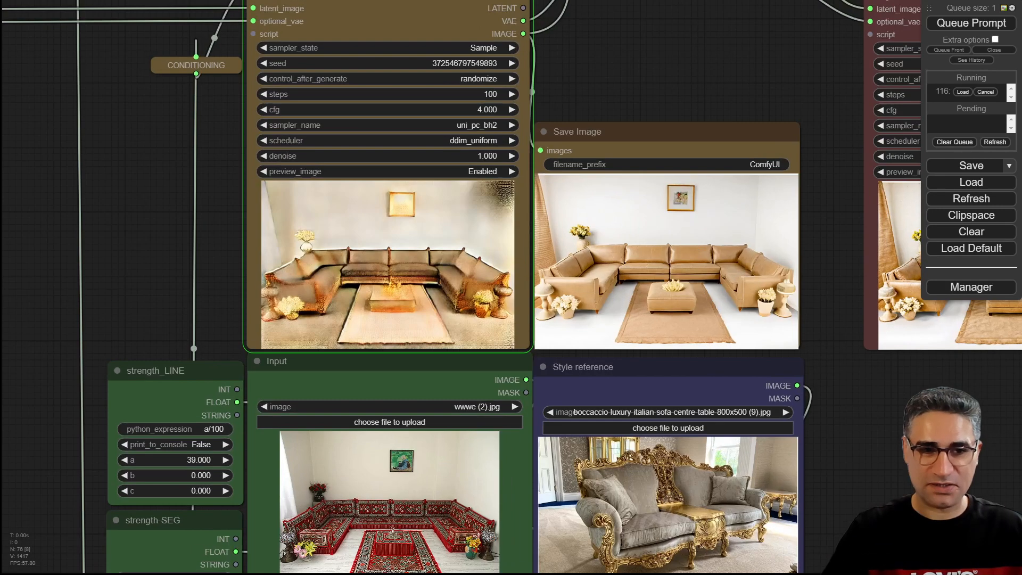
{"action": "left_click_drag", "start_coordinate": [460, 358], "coordinate": [548, 306]}
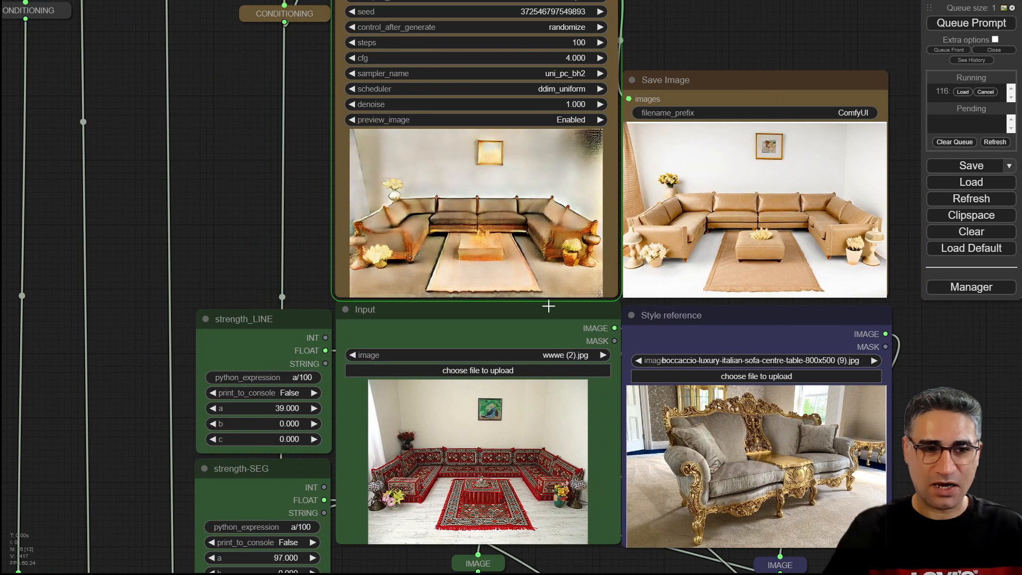
{"action": "scroll", "coordinate": [547, 303], "scroll_direction": "up", "scroll_amount": 5}
{"action": "scroll", "coordinate": [542, 299], "scroll_direction": "down", "scroll_amount": 2}
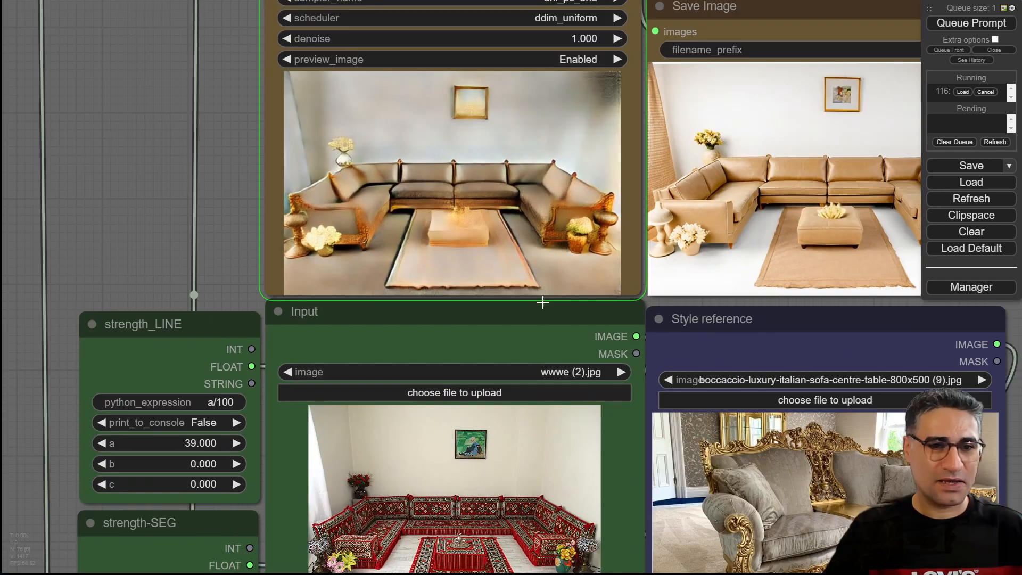
{"action": "left_click_drag", "start_coordinate": [212, 218], "coordinate": [192, 111]}
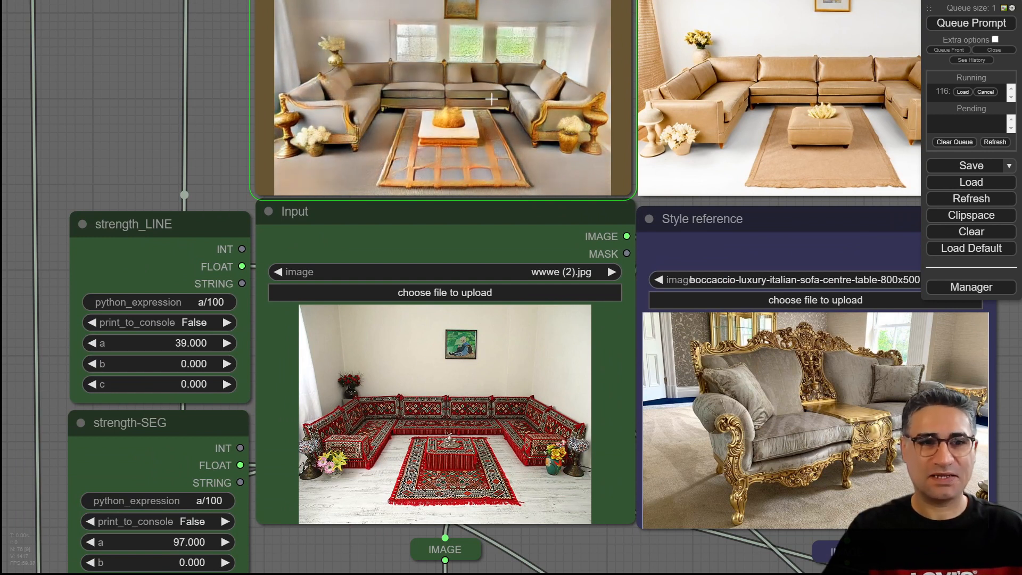
{"action": "left_click_drag", "start_coordinate": [200, 93], "coordinate": [270, 208]}
{"action": "scroll", "coordinate": [266, 197], "scroll_direction": "up", "scroll_amount": 5}
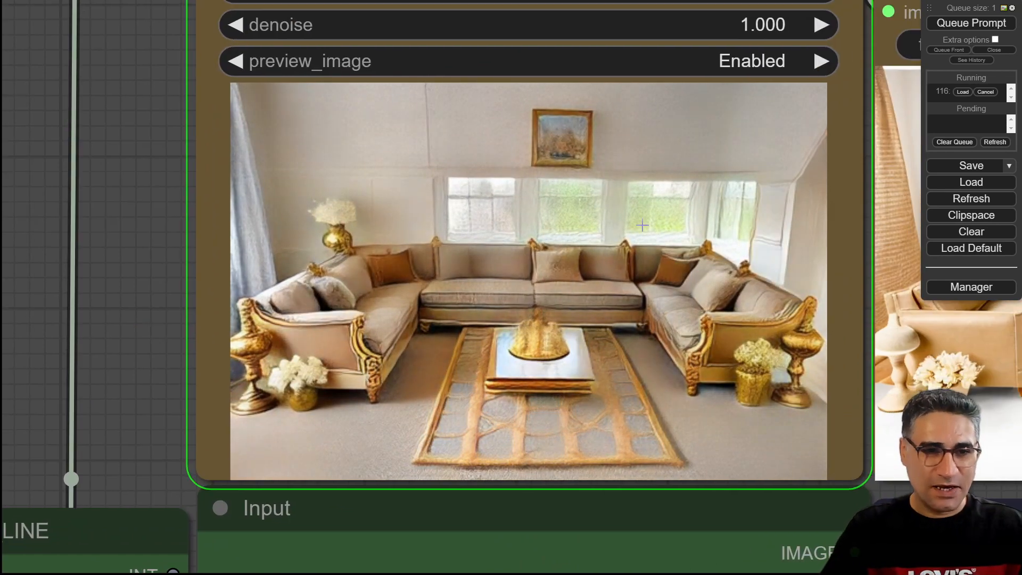
{"action": "scroll", "coordinate": [642, 224], "scroll_direction": "down", "scroll_amount": 3}
{"action": "scroll", "coordinate": [645, 228], "scroll_direction": "down", "scroll_amount": 4}
{"action": "left_click_drag", "start_coordinate": [372, 261], "coordinate": [253, 180]}
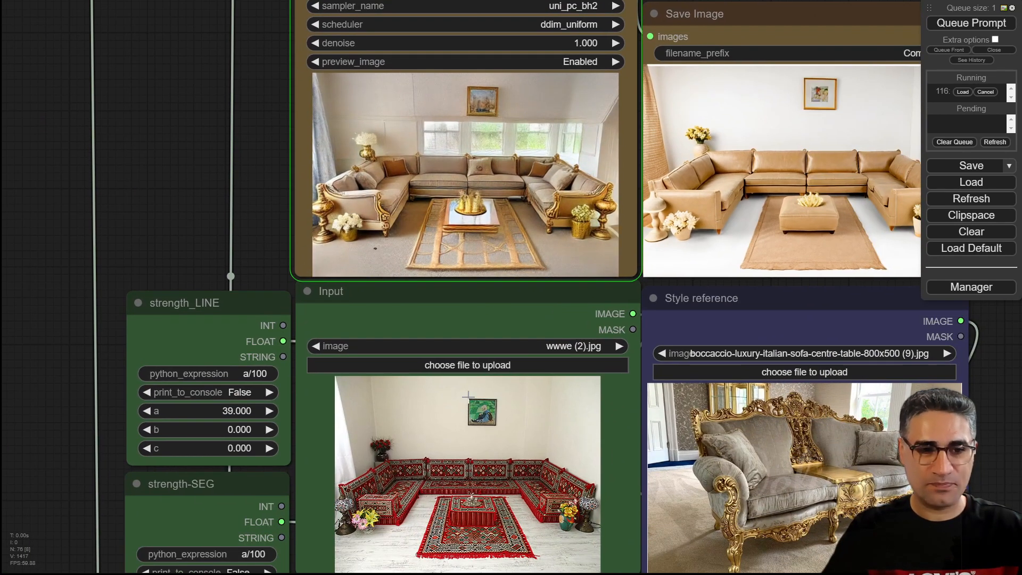
Step: Compare the first sampler's furniture, windows and gold details with the Italian sofa style reference and the input room
{"action": "scroll", "coordinate": [877, 443], "scroll_direction": "up", "scroll_amount": 8}
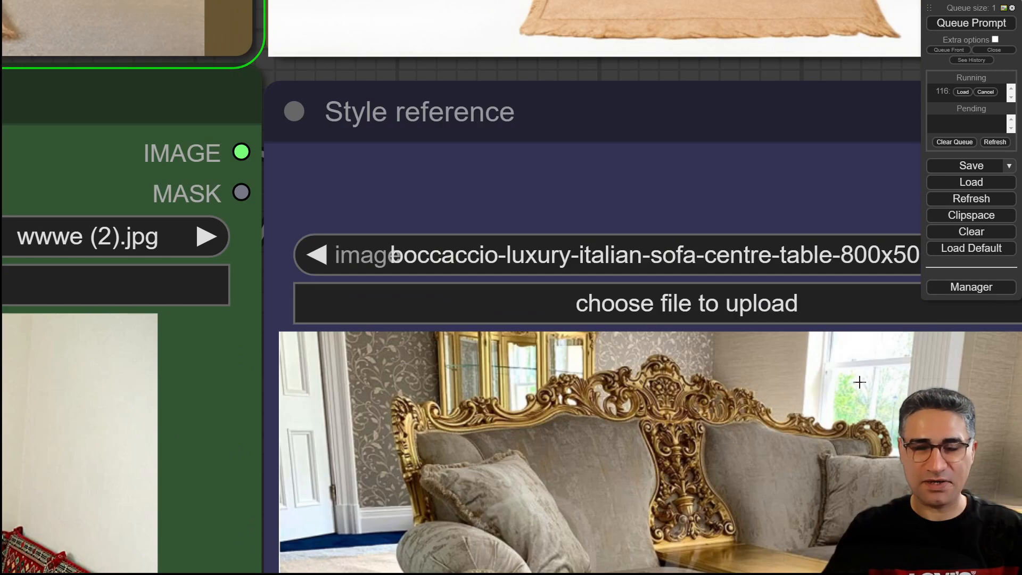
{"action": "scroll", "coordinate": [860, 382], "scroll_direction": "down", "scroll_amount": 7}
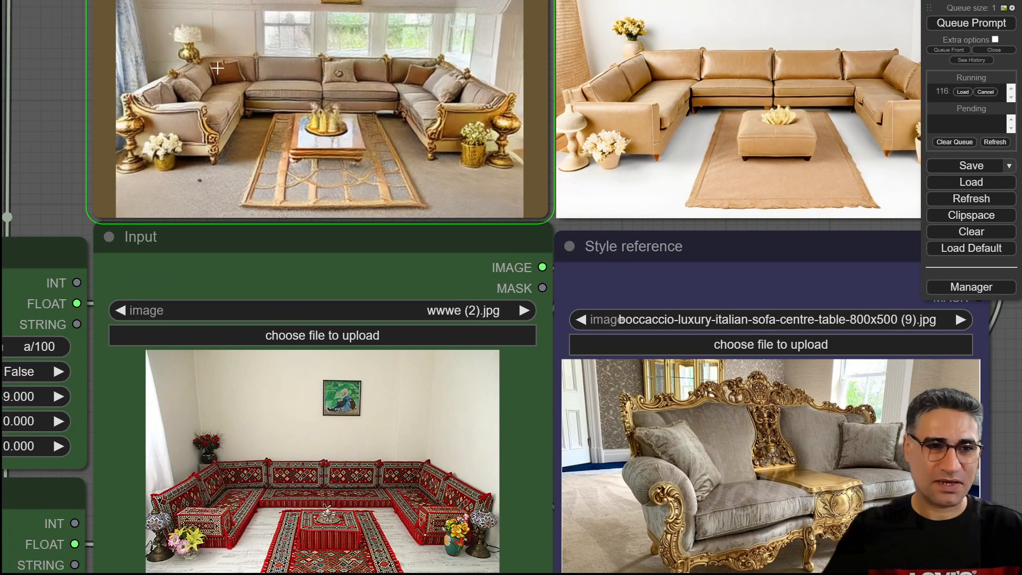
{"action": "left_click_drag", "start_coordinate": [66, 82], "coordinate": [212, 219]}
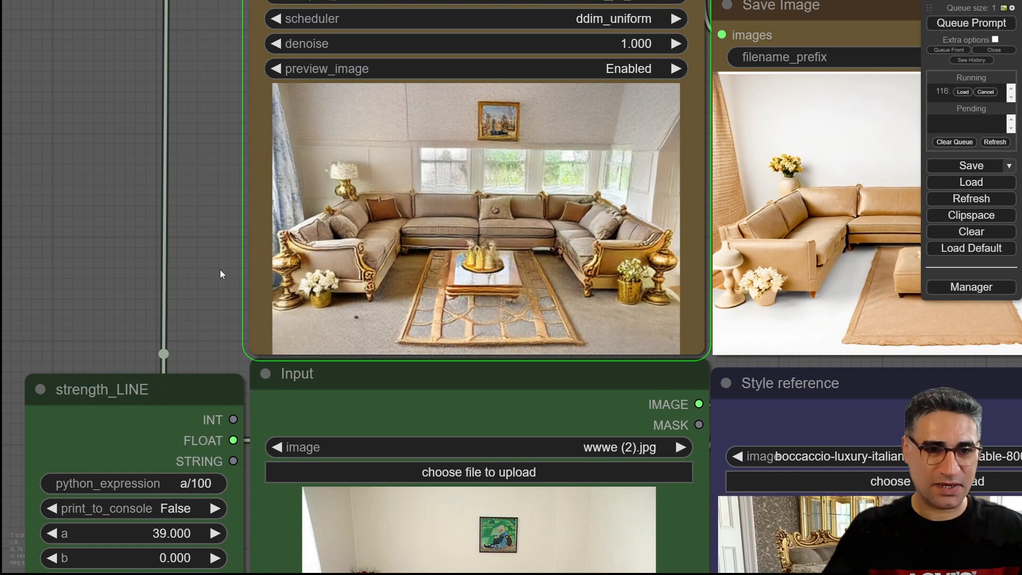
{"action": "left_click_drag", "start_coordinate": [221, 273], "coordinate": [195, 126]}
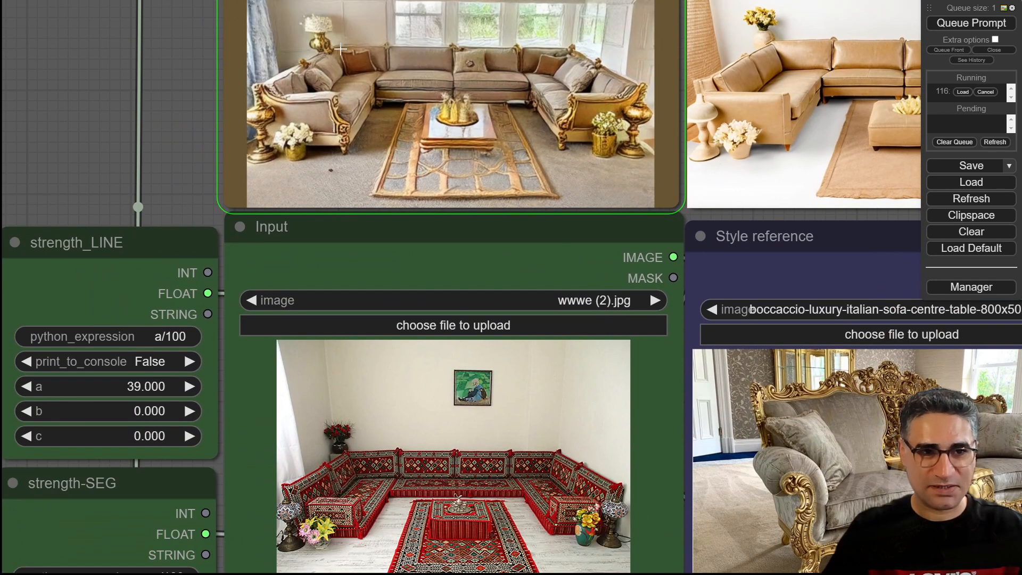
{"action": "left_click_drag", "start_coordinate": [181, 40], "coordinate": [219, 202]}
{"action": "scroll", "coordinate": [627, 281], "scroll_direction": "up", "scroll_amount": 5}
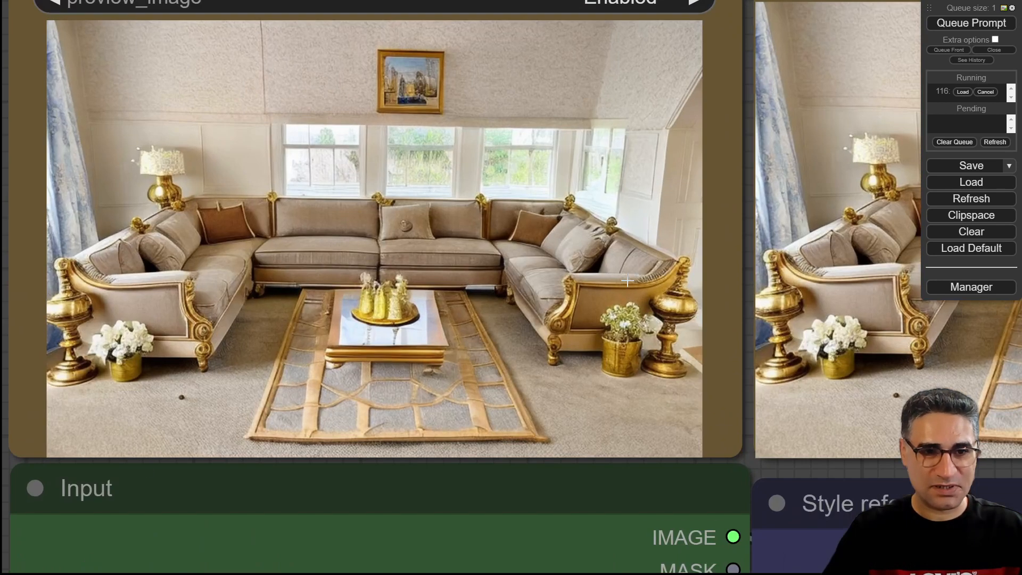
{"action": "scroll", "coordinate": [627, 281], "scroll_direction": "up", "scroll_amount": 1}
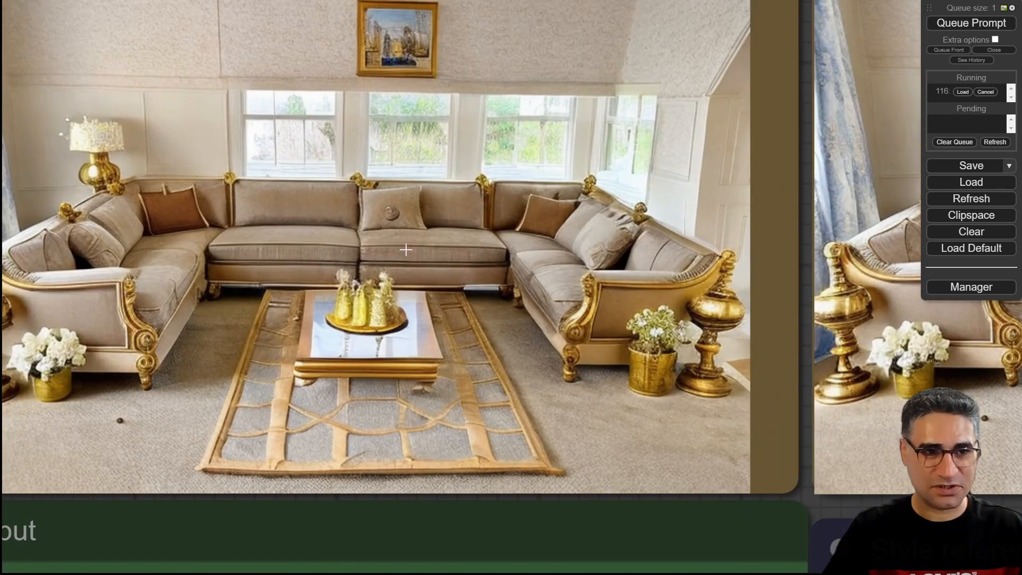
{"action": "scroll", "coordinate": [425, 254], "scroll_direction": "down", "scroll_amount": 6}
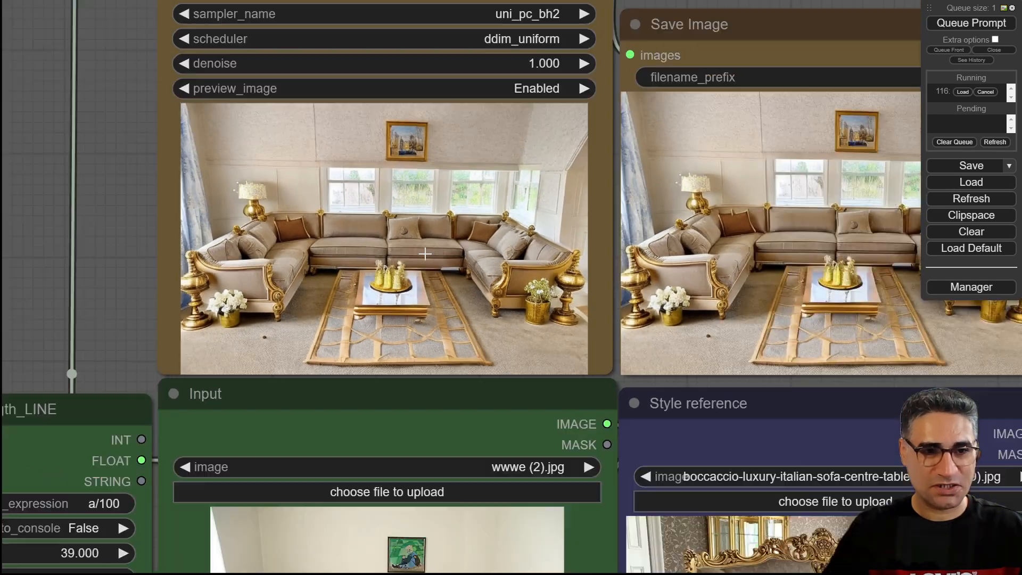
{"action": "scroll", "coordinate": [425, 254], "scroll_direction": "down", "scroll_amount": 3}
{"action": "left_click_drag", "start_coordinate": [196, 306], "coordinate": [174, 139]}
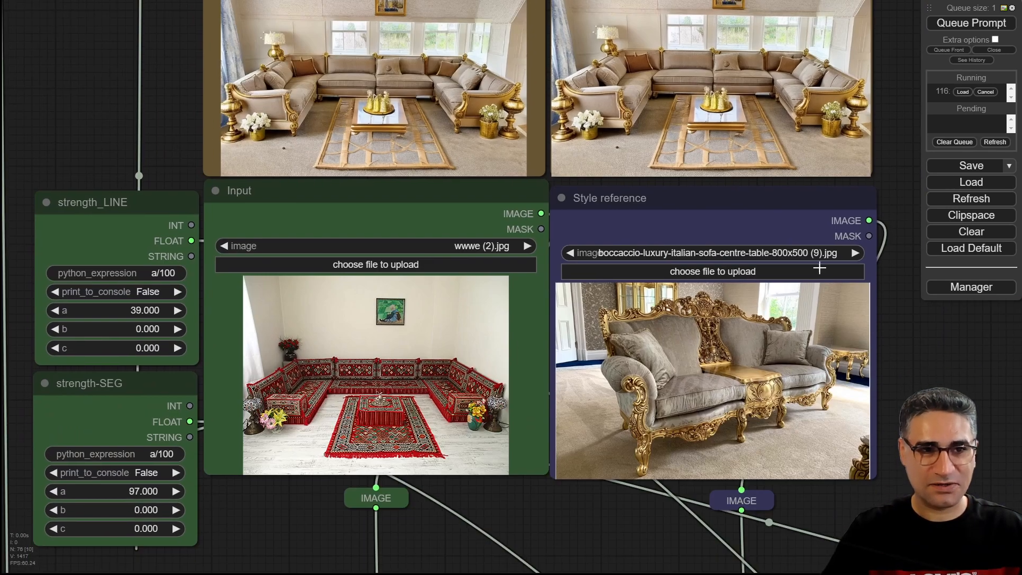
Step: Inspect the second KSampler's preview and check it against the first sampler's output, the input image and the style reference
{"action": "left_click_drag", "start_coordinate": [106, 106], "coordinate": [95, 197]}
{"action": "left_click_drag", "start_coordinate": [918, 471], "coordinate": [682, 538]}
{"action": "scroll", "coordinate": [651, 509], "scroll_direction": "down", "scroll_amount": 5}
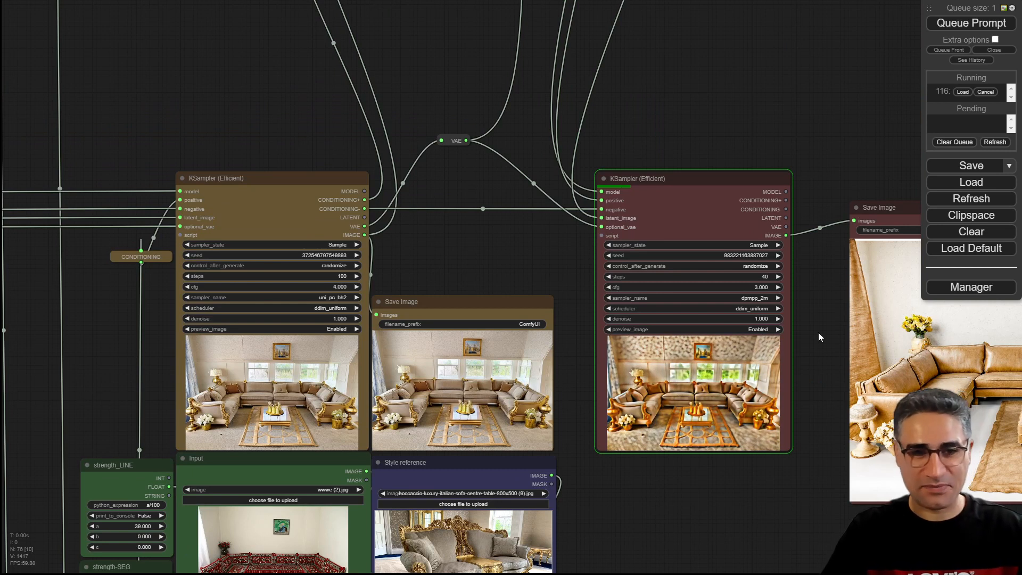
{"action": "scroll", "coordinate": [693, 410], "scroll_direction": "up", "scroll_amount": 5}
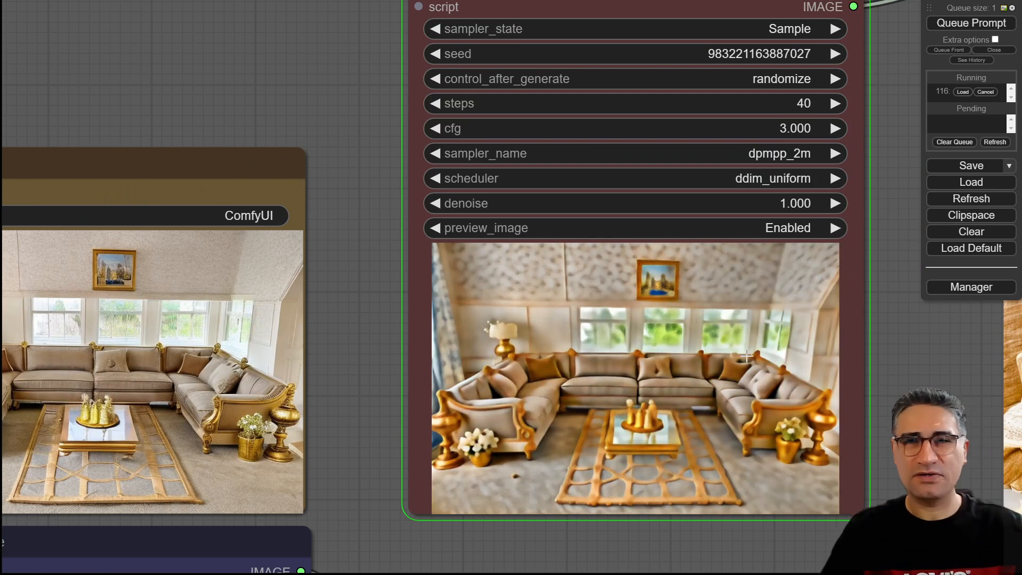
{"action": "scroll", "coordinate": [637, 384], "scroll_direction": "down", "scroll_amount": 5}
{"action": "left_click_drag", "start_coordinate": [466, 541], "coordinate": [200, 383]}
{"action": "scroll", "coordinate": [449, 369], "scroll_direction": "down", "scroll_amount": 6}
{"action": "scroll", "coordinate": [366, 295], "scroll_direction": "up", "scroll_amount": 12}
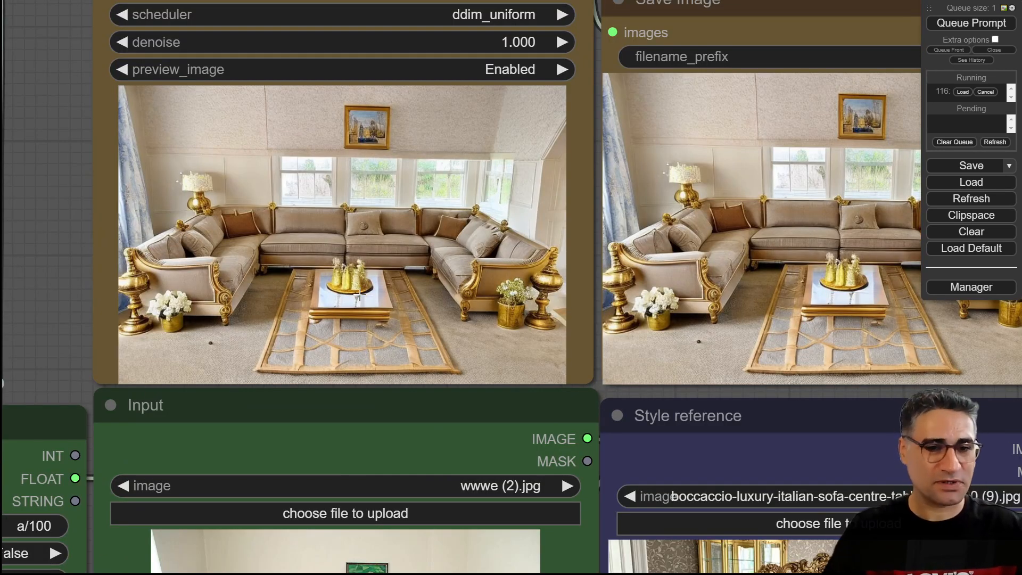
{"action": "scroll", "coordinate": [359, 294], "scroll_direction": "down", "scroll_amount": 6}
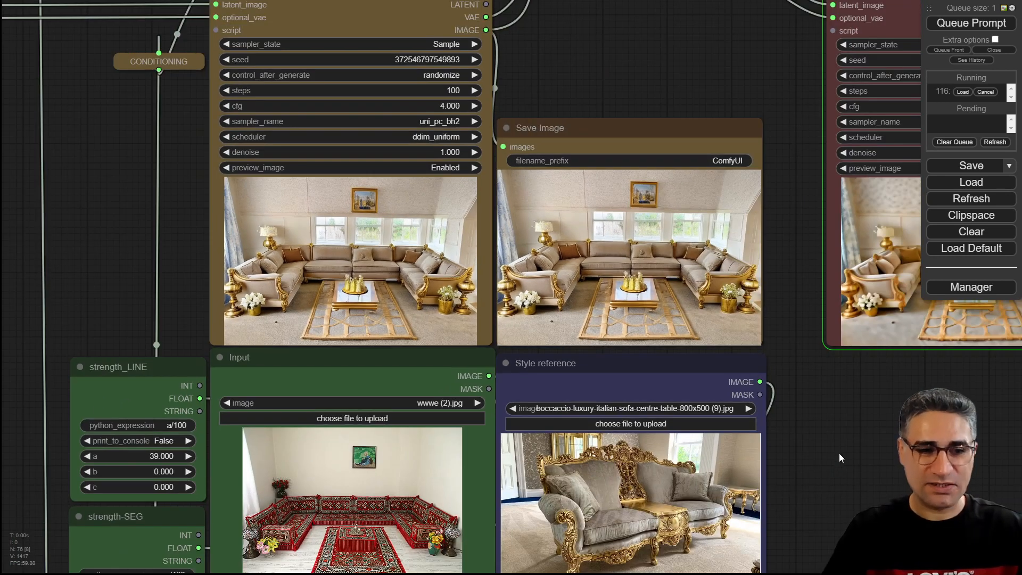
{"action": "left_click_drag", "start_coordinate": [840, 459], "coordinate": [895, 328]}
{"action": "scroll", "coordinate": [440, 407], "scroll_direction": "up", "scroll_amount": 6}
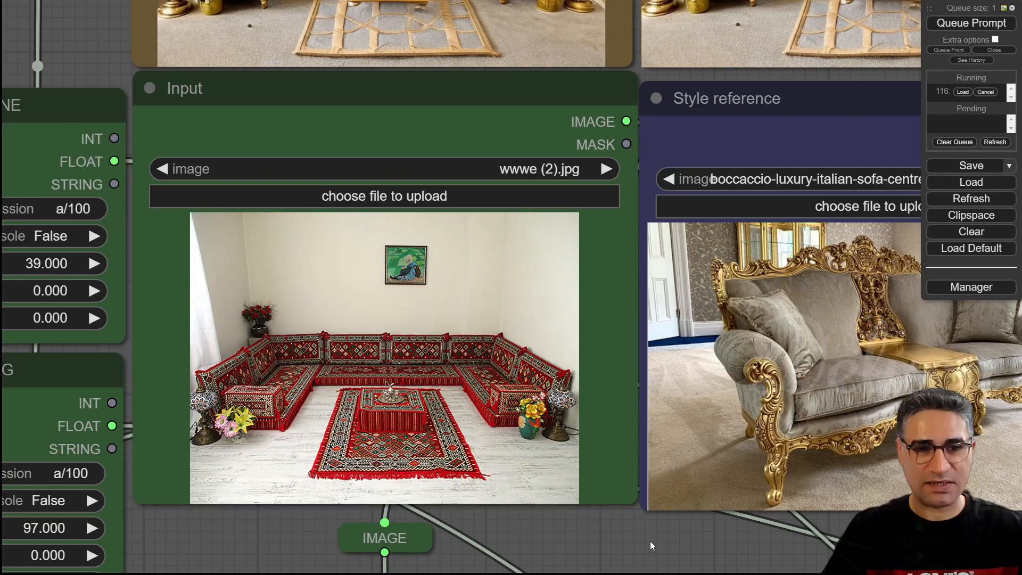
{"action": "scroll", "coordinate": [822, 388], "scroll_direction": "down", "scroll_amount": 4}
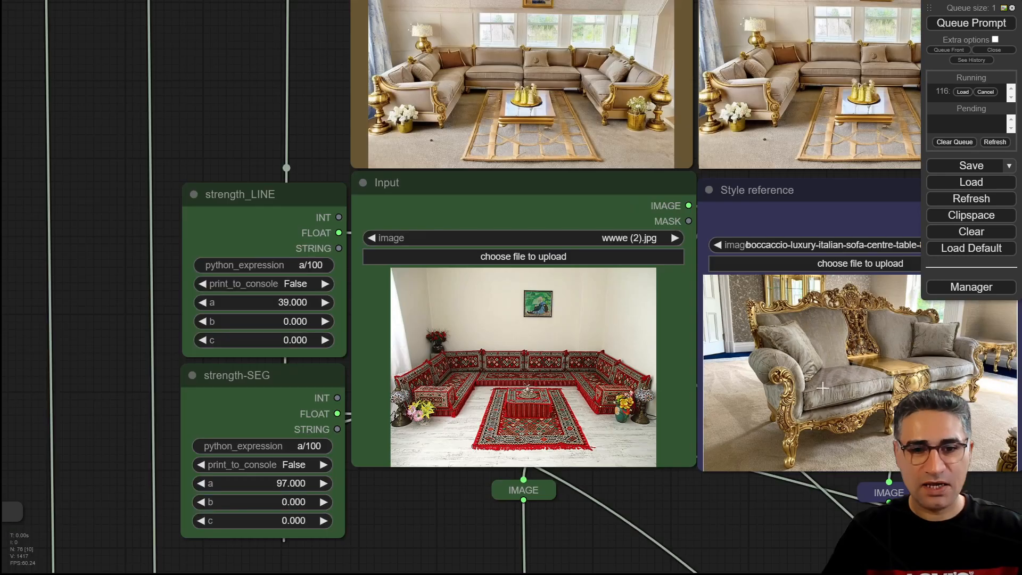
{"action": "left_click_drag", "start_coordinate": [751, 539], "coordinate": [639, 574]}
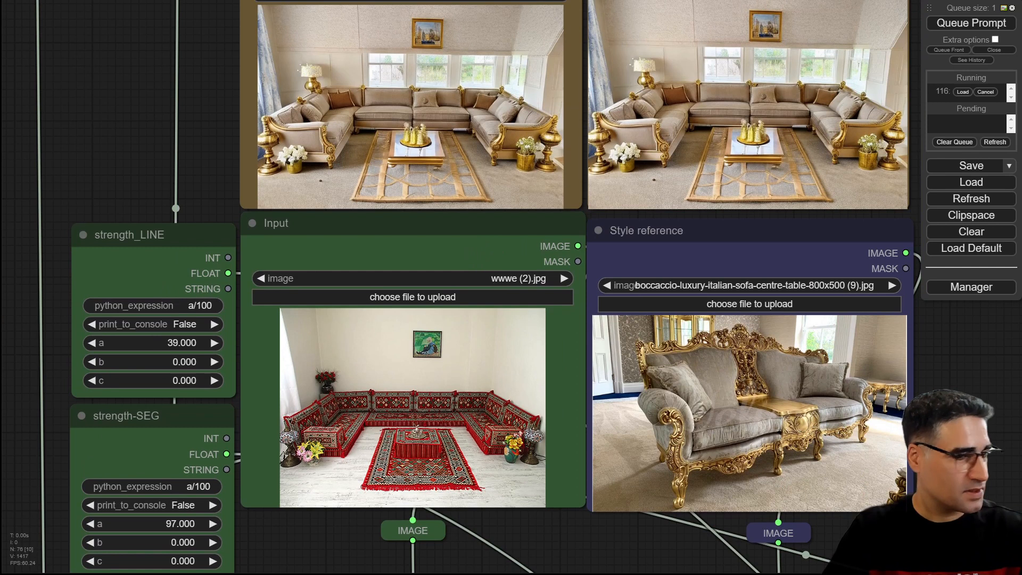
Step: Load the car workflow with the 2021 Jeep Gladiator input image and 2021-Mercedes-Benz-S-Class-lead-scaled (3).jpg as style reference
{"action": "left_click_drag", "start_coordinate": [458, 442], "coordinate": [113, 107]}
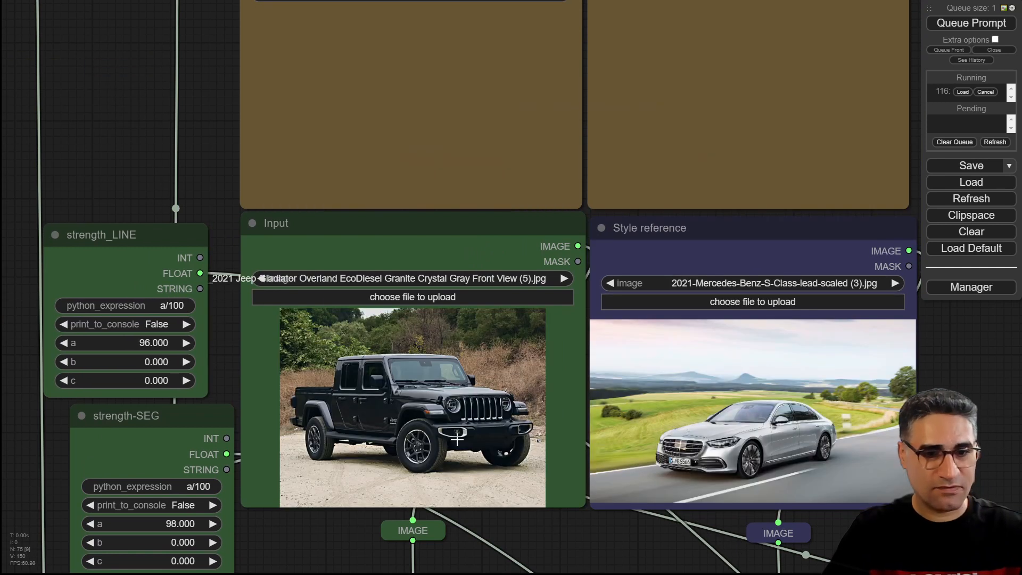
{"action": "scroll", "coordinate": [479, 458], "scroll_direction": "up", "scroll_amount": 6}
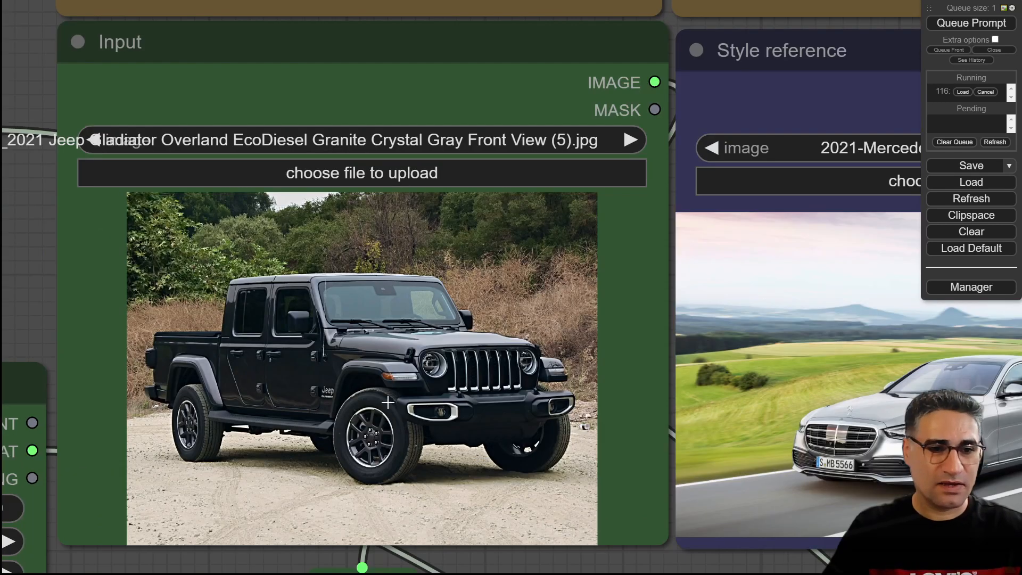
{"action": "left_click_drag", "start_coordinate": [692, 562], "coordinate": [422, 537]}
{"action": "scroll", "coordinate": [614, 427], "scroll_direction": "down", "scroll_amount": 7}
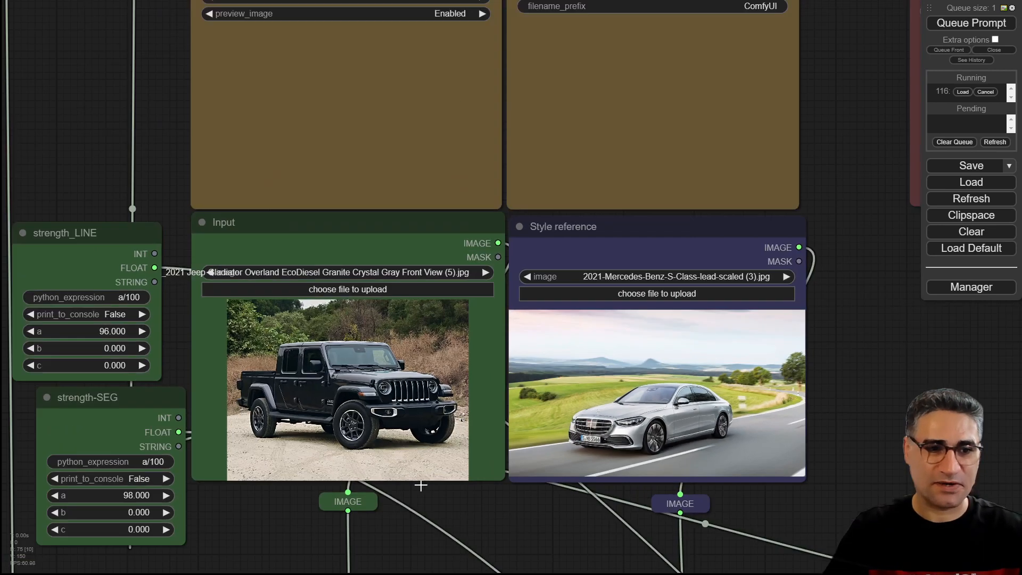
{"action": "left_click_drag", "start_coordinate": [501, 517], "coordinate": [620, 574]}
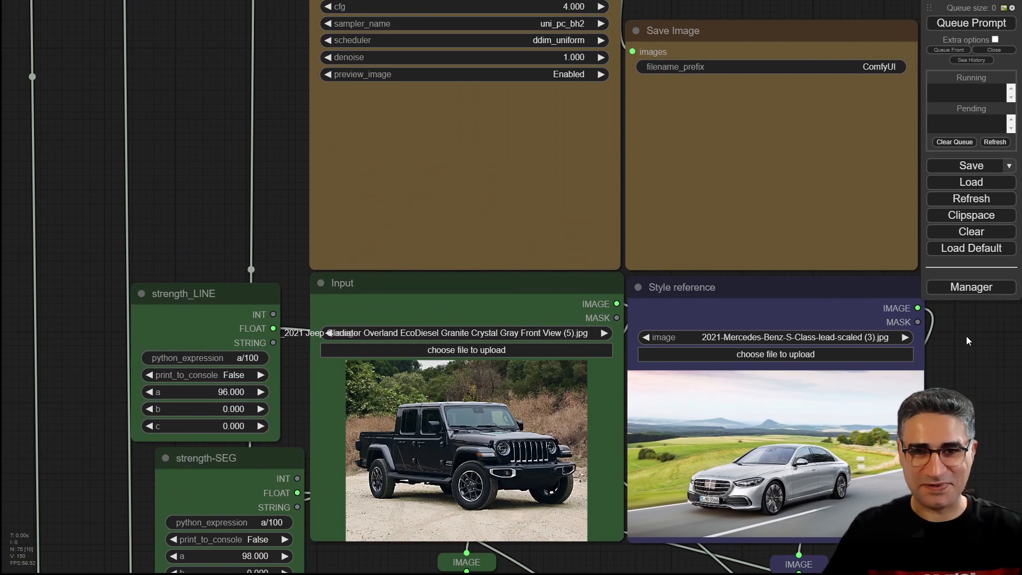
Step: Queue the prompt to generate the Jeep image in the Mercedes-Benz reference style
{"action": "left_click_drag", "start_coordinate": [950, 346], "coordinate": [1, 531]}
{"action": "left_click_drag", "start_coordinate": [512, 531], "coordinate": [479, 528]}
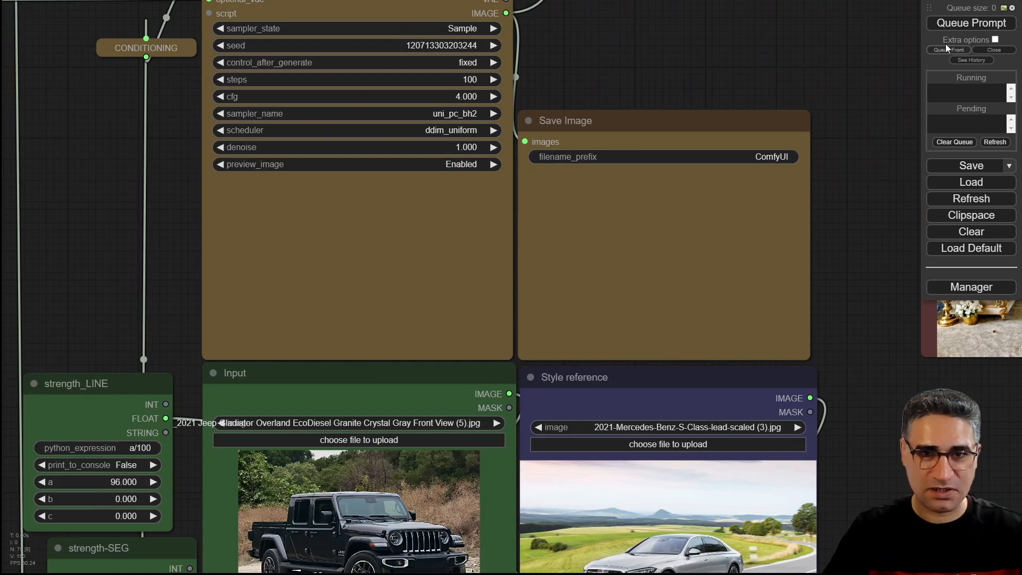
{"action": "left_click", "coordinate": [957, 24]}
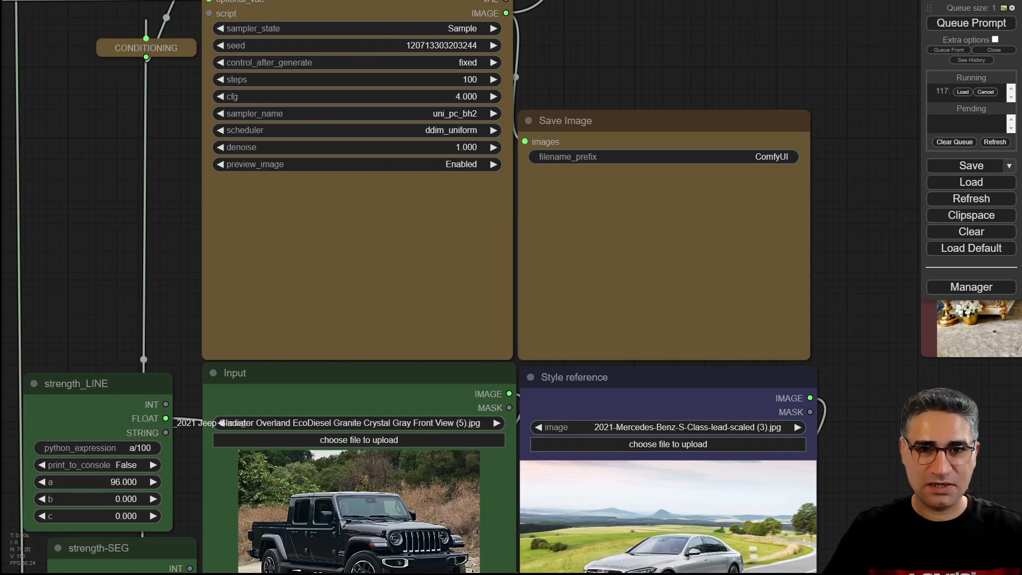
Step: Watch the first KSampler's preview of the Jeep as it generates, checking it against the input image and the Mercedes reference
{"action": "left_click_drag", "start_coordinate": [345, 291], "coordinate": [531, 171]}
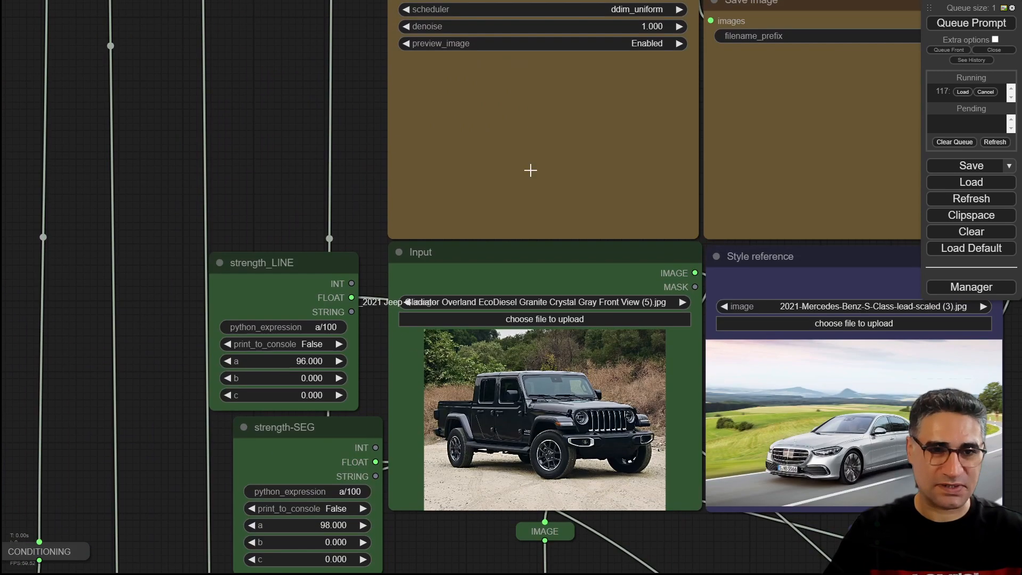
{"action": "left_click_drag", "start_coordinate": [352, 151], "coordinate": [233, 327]}
{"action": "scroll", "coordinate": [343, 244], "scroll_direction": "up", "scroll_amount": 6}
{"action": "scroll", "coordinate": [461, 240], "scroll_direction": "up", "scroll_amount": 3}
{"action": "left_click_drag", "start_coordinate": [146, 314], "coordinate": [97, 246]}
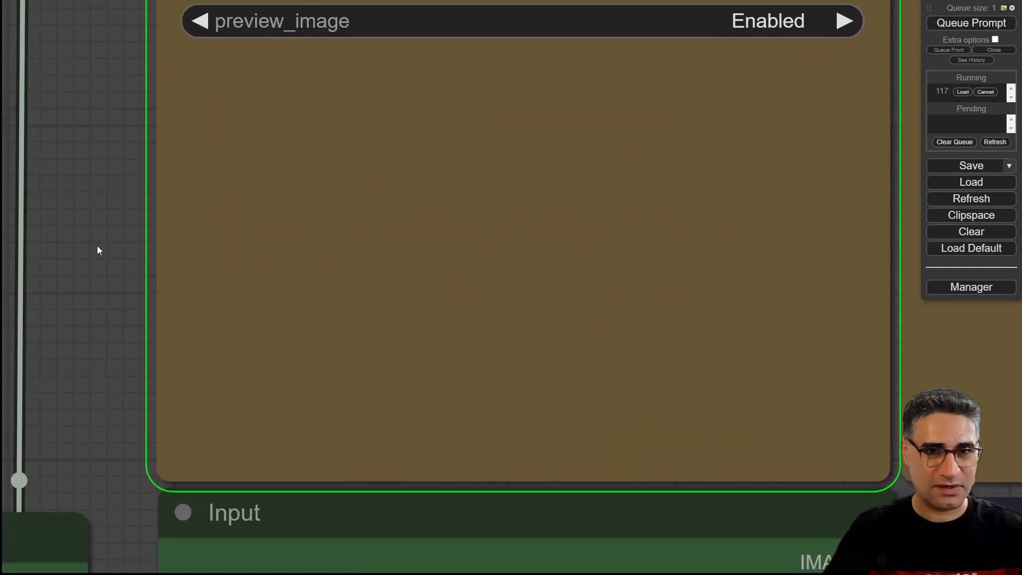
{"action": "scroll", "coordinate": [547, 310], "scroll_direction": "down", "scroll_amount": 2}
{"action": "scroll", "coordinate": [547, 310], "scroll_direction": "down", "scroll_amount": 1}
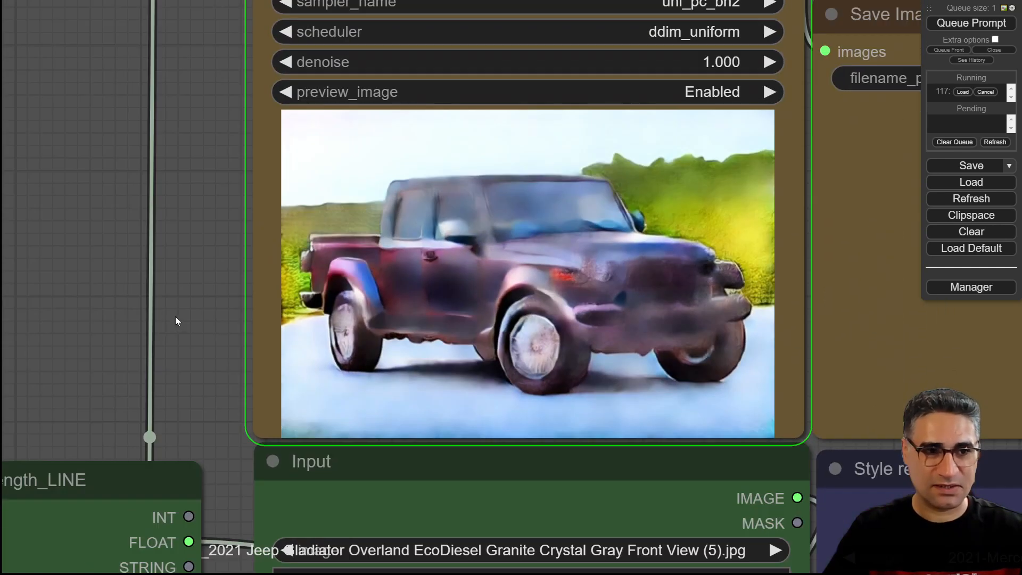
{"action": "left_click_drag", "start_coordinate": [175, 316], "coordinate": [141, 197]}
{"action": "scroll", "coordinate": [91, 136], "scroll_direction": "down", "scroll_amount": 2}
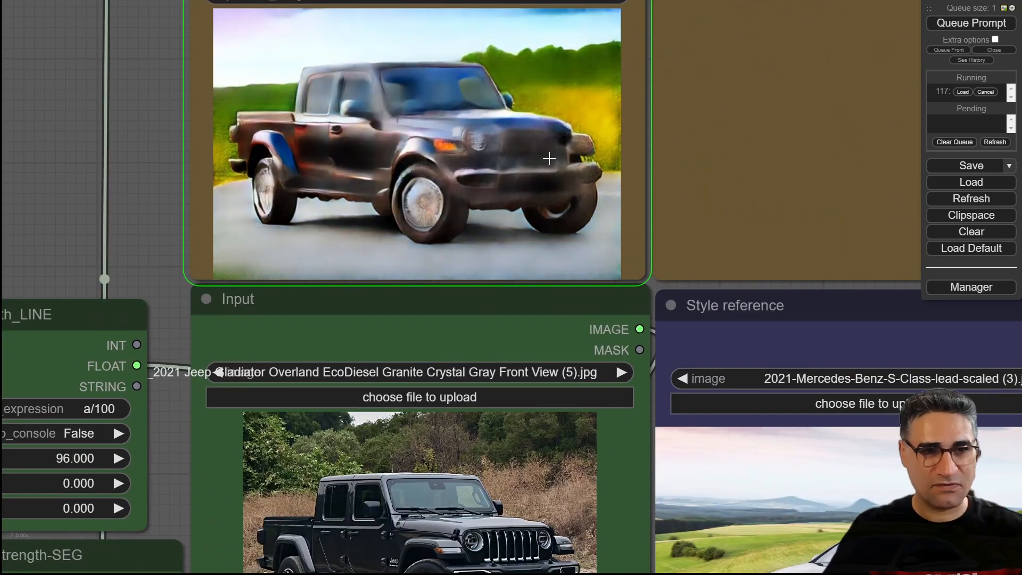
{"action": "scroll", "coordinate": [551, 201], "scroll_direction": "down", "scroll_amount": 1}
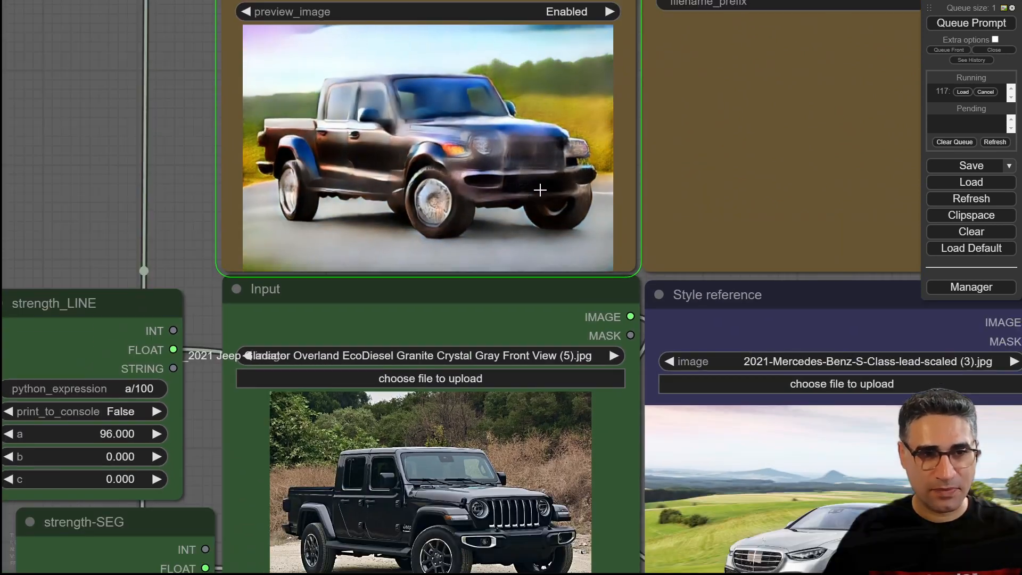
Step: Shorten the first KSampler node slightly so that it clears the Input node beneath it
{"action": "left_click_drag", "start_coordinate": [177, 226], "coordinate": [127, 199]}
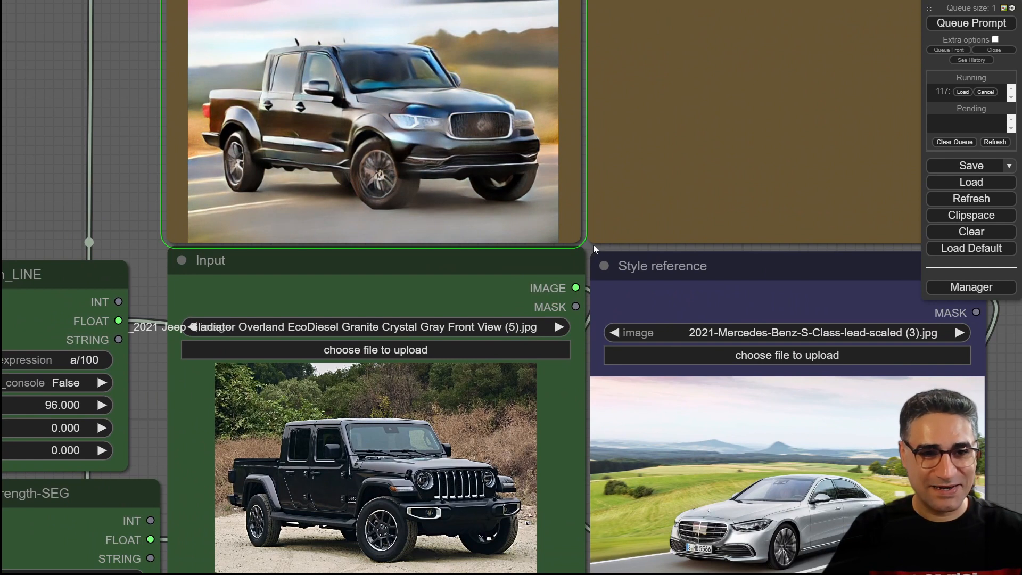
{"action": "mouse_move", "coordinate": [589, 247]}
{"action": "left_mouse_down"}
{"action": "mouse_move", "coordinate": [590, 210]}
{"action": "mouse_move", "coordinate": [588, 228]}
{"action": "left_mouse_up"}
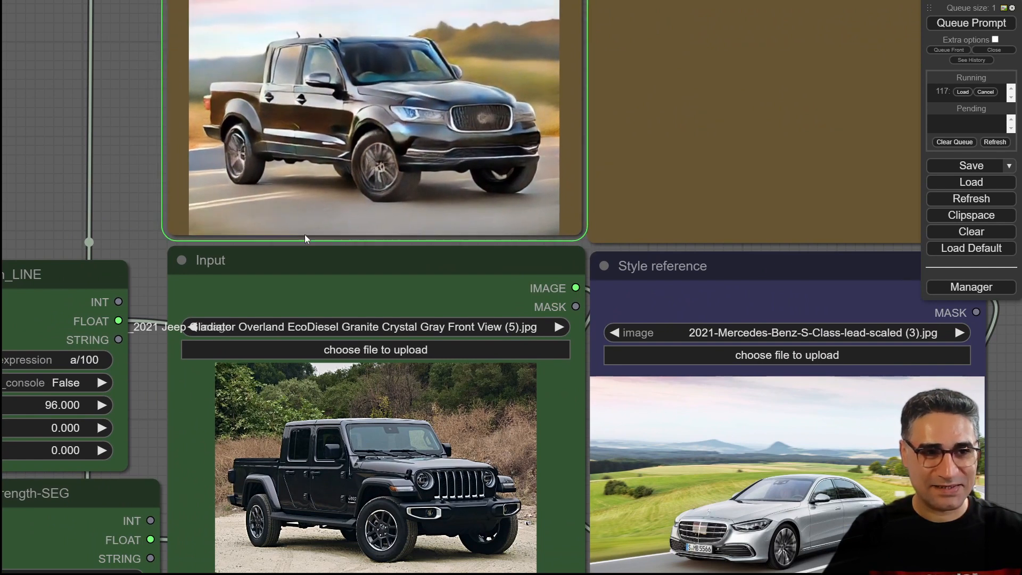
{"action": "scroll", "coordinate": [344, 227], "scroll_direction": "down", "scroll_amount": 2}
{"action": "scroll", "coordinate": [344, 226], "scroll_direction": "down", "scroll_amount": 1}
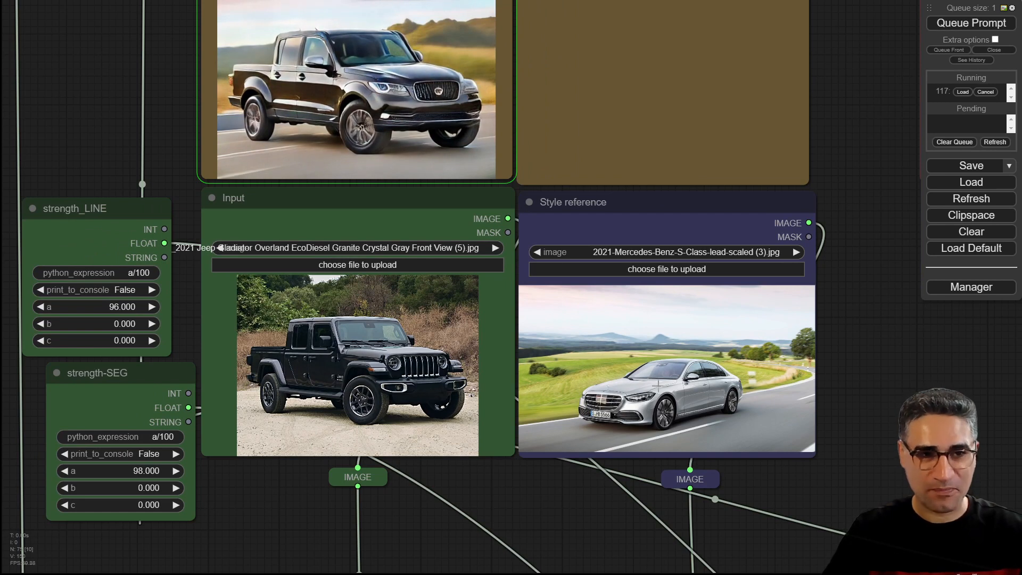
Step: Compare the first sampler's truck output with the Jeep input image and the Mercedes-Benz style reference
{"action": "scroll", "coordinate": [655, 415], "scroll_direction": "up", "scroll_amount": 4}
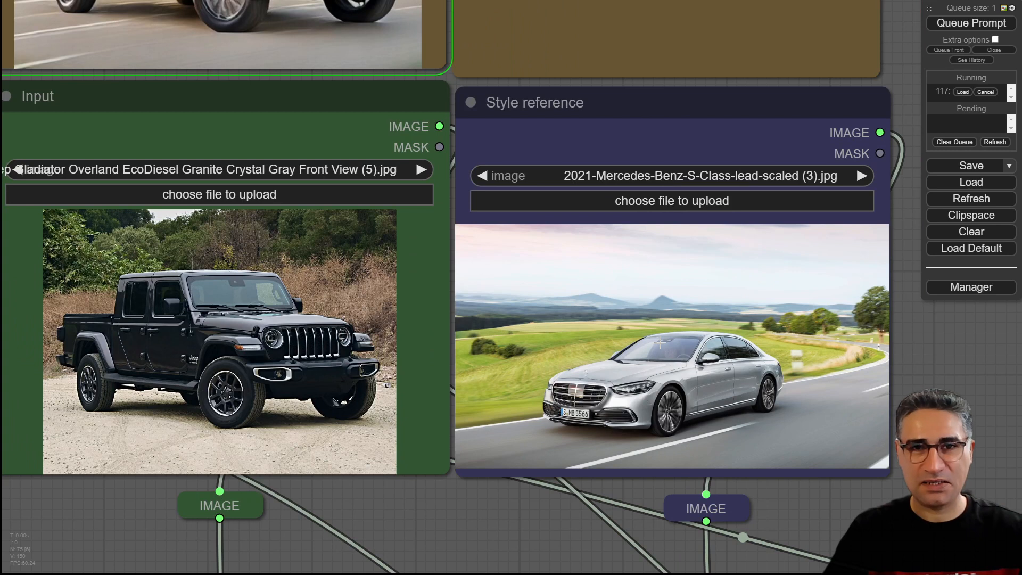
{"action": "scroll", "coordinate": [660, 343], "scroll_direction": "down", "scroll_amount": 2}
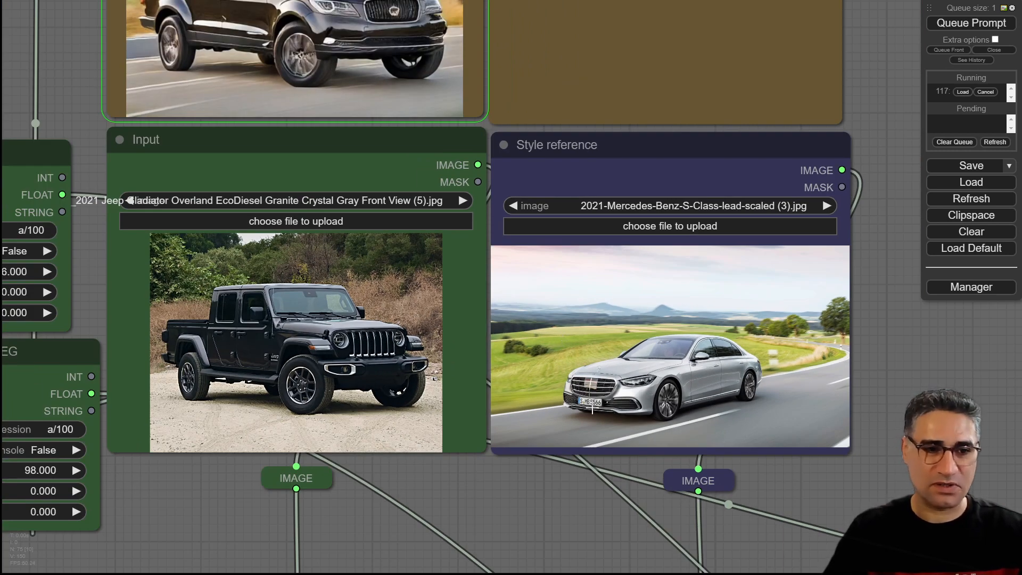
{"action": "left_click_drag", "start_coordinate": [75, 43], "coordinate": [191, 215]}
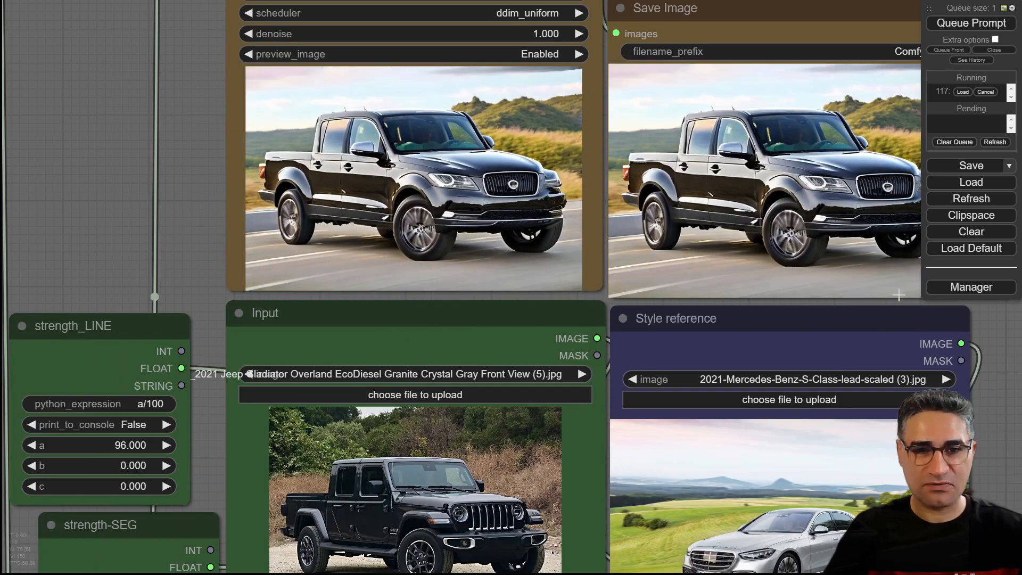
{"action": "left_click_drag", "start_coordinate": [1018, 340], "coordinate": [848, 222]}
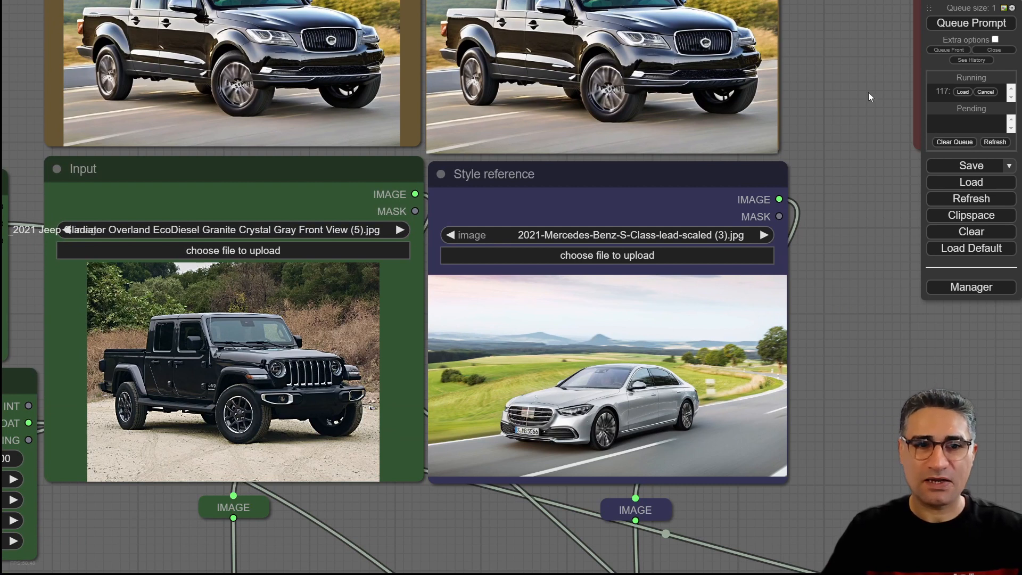
{"action": "left_click_drag", "start_coordinate": [868, 92], "coordinate": [855, 244]}
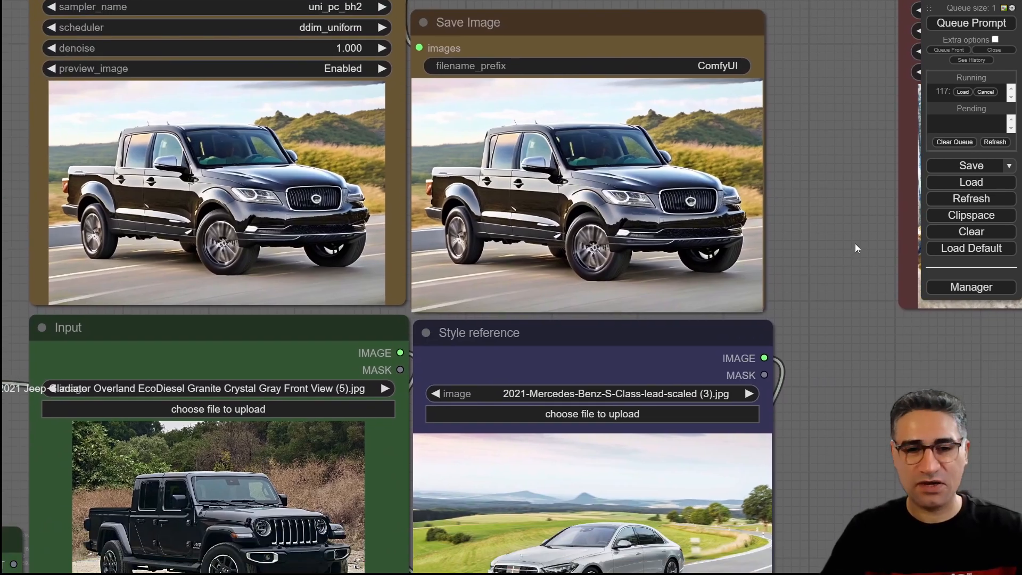
Step: Inspect the second KSampler's truck preview up close and check it against the first saved image
{"action": "scroll", "coordinate": [859, 251], "scroll_direction": "down", "scroll_amount": 5}
{"action": "left_click_drag", "start_coordinate": [888, 362], "coordinate": [794, 397]}
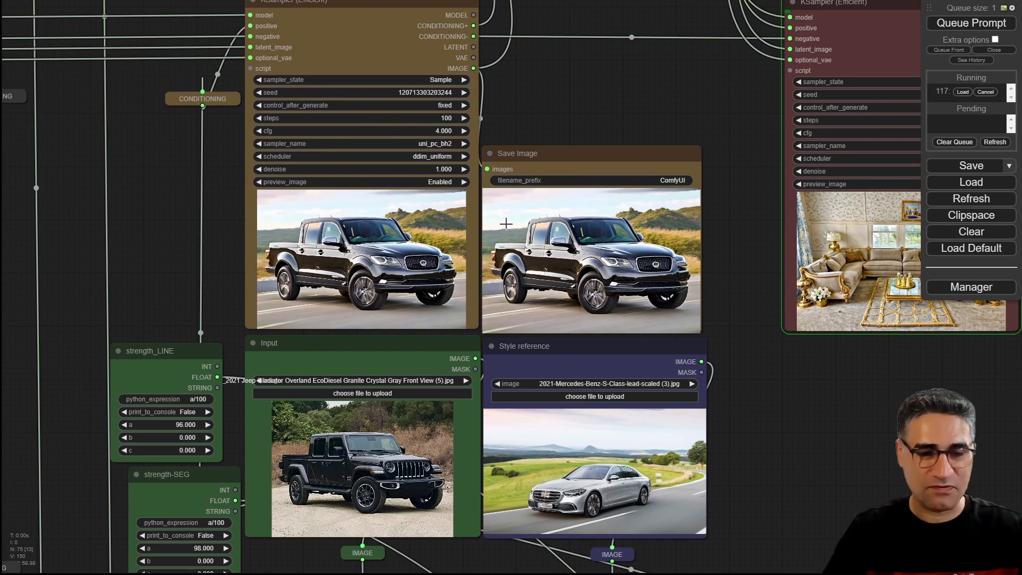
{"action": "scroll", "coordinate": [378, 274], "scroll_direction": "up", "scroll_amount": 4}
{"action": "left_click_drag", "start_coordinate": [937, 465], "coordinate": [353, 462]}
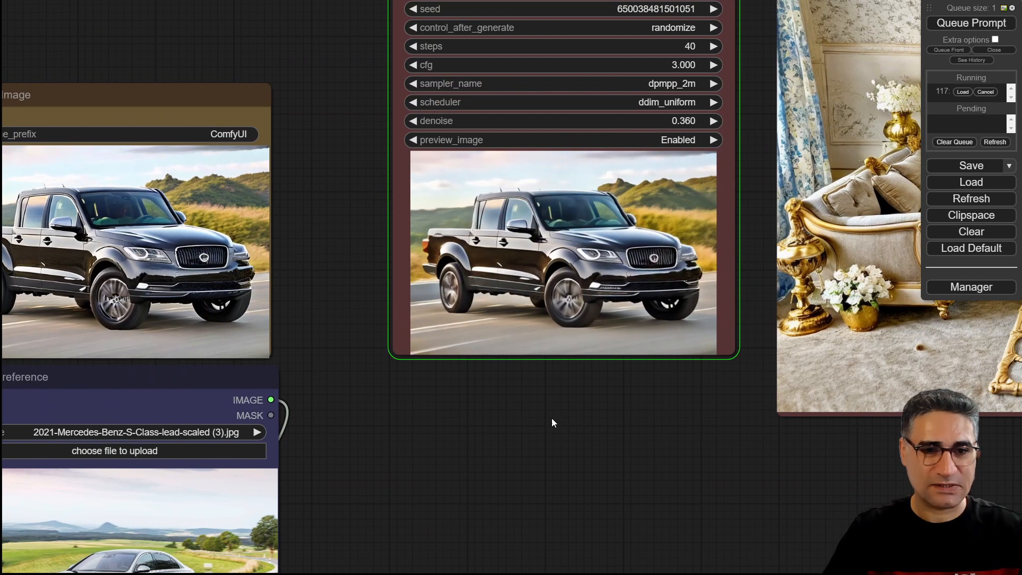
{"action": "left_click_drag", "start_coordinate": [552, 417], "coordinate": [667, 433]}
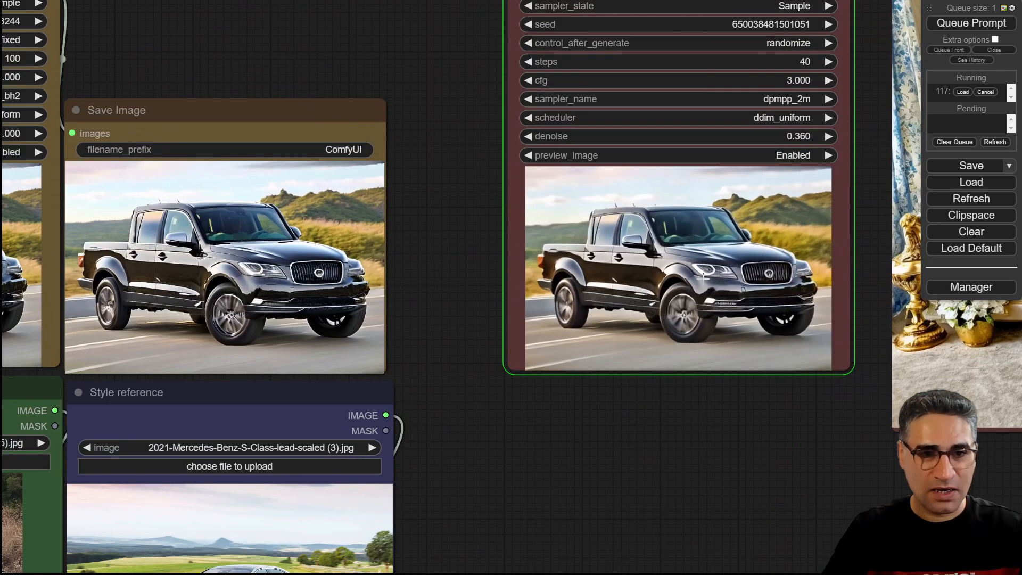
{"action": "scroll", "coordinate": [703, 277], "scroll_direction": "up", "scroll_amount": 6}
{"action": "scroll", "coordinate": [701, 276], "scroll_direction": "down", "scroll_amount": 3}
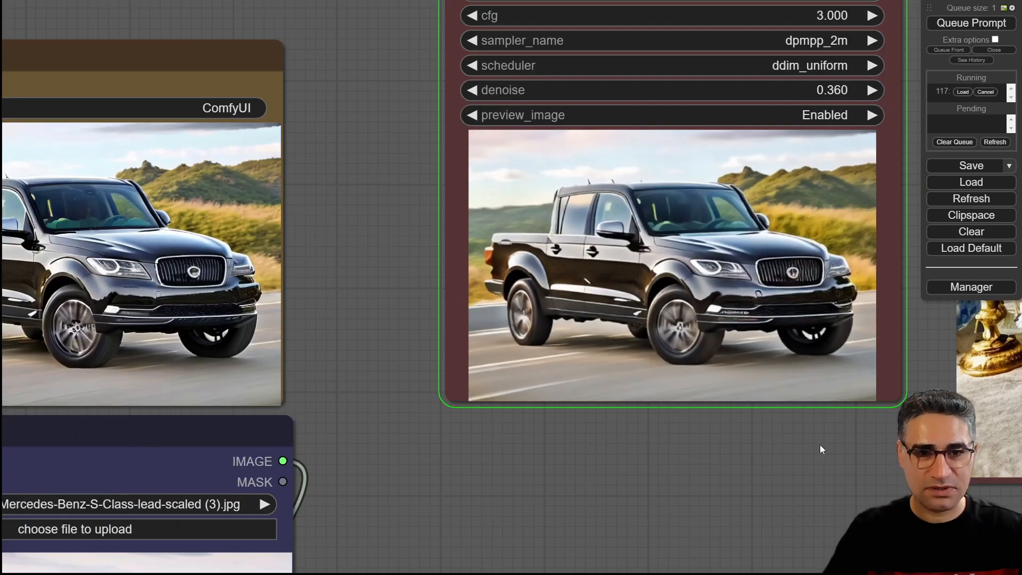
{"action": "scroll", "coordinate": [641, 510], "scroll_direction": "down", "scroll_amount": 5}
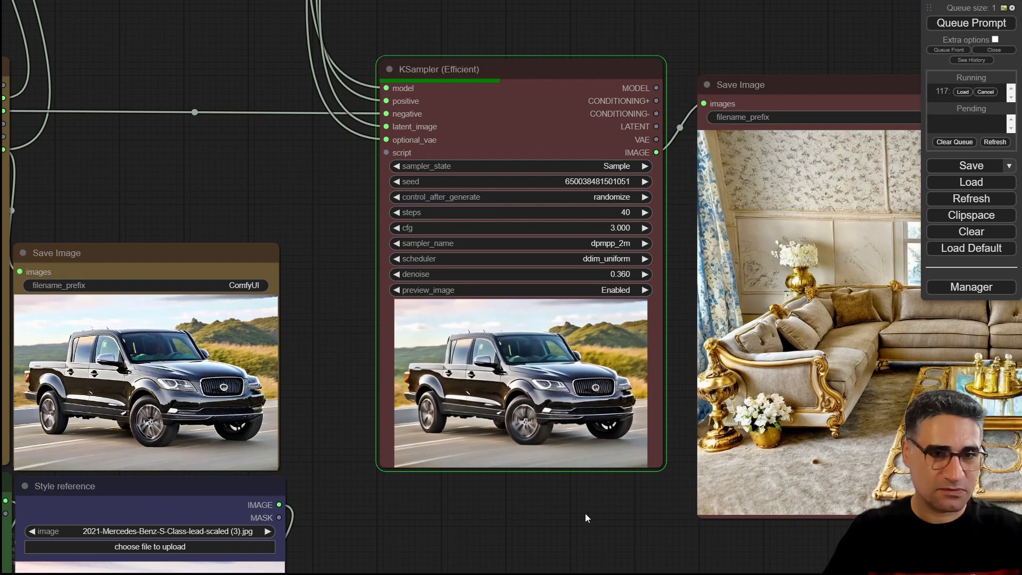
{"action": "left_click_drag", "start_coordinate": [582, 513], "coordinate": [589, 425]}
{"action": "scroll", "coordinate": [712, 505], "scroll_direction": "down", "scroll_amount": 6}
{"action": "scroll", "coordinate": [652, 347], "scroll_direction": "up", "scroll_amount": 6}
{"action": "scroll", "coordinate": [507, 346], "scroll_direction": "up", "scroll_amount": 10}
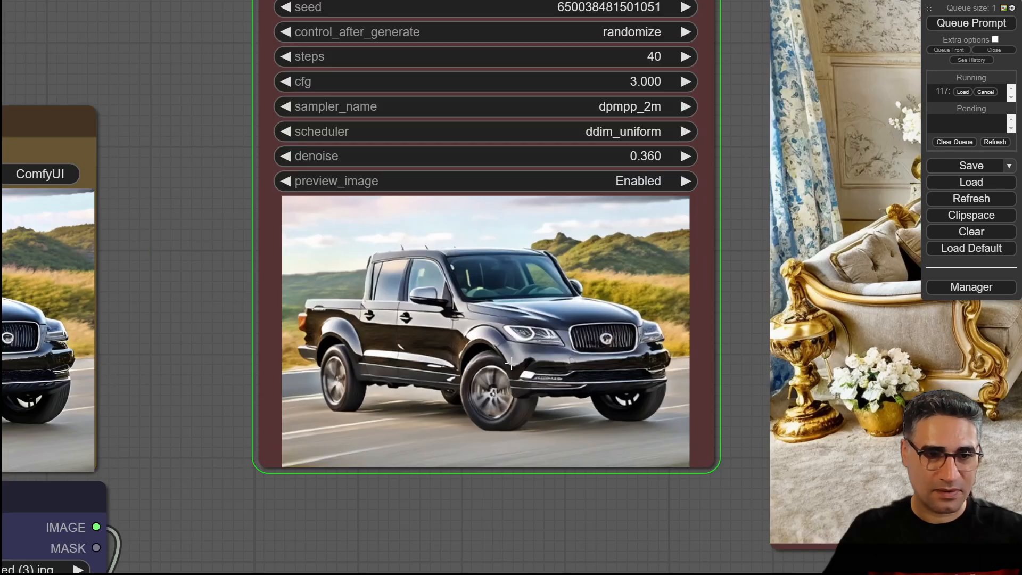
{"action": "scroll", "coordinate": [511, 345], "scroll_direction": "down", "scroll_amount": 4}
Step: Examine the grille, headlights and wheels in the first Save Image node's truck output
{"action": "left_click_drag", "start_coordinate": [305, 516], "coordinate": [1008, 441]}
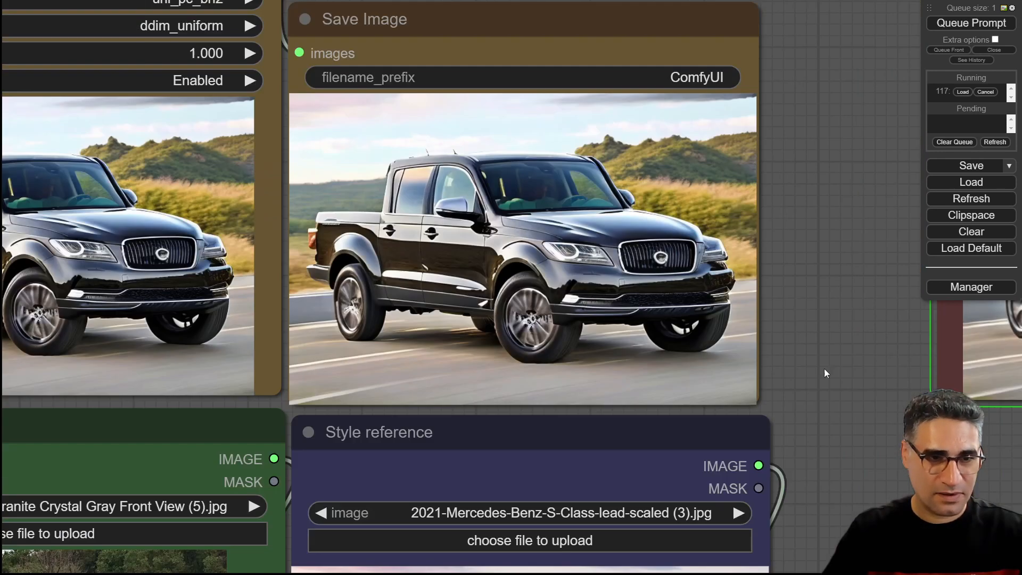
{"action": "scroll", "coordinate": [563, 284], "scroll_direction": "up", "scroll_amount": 5}
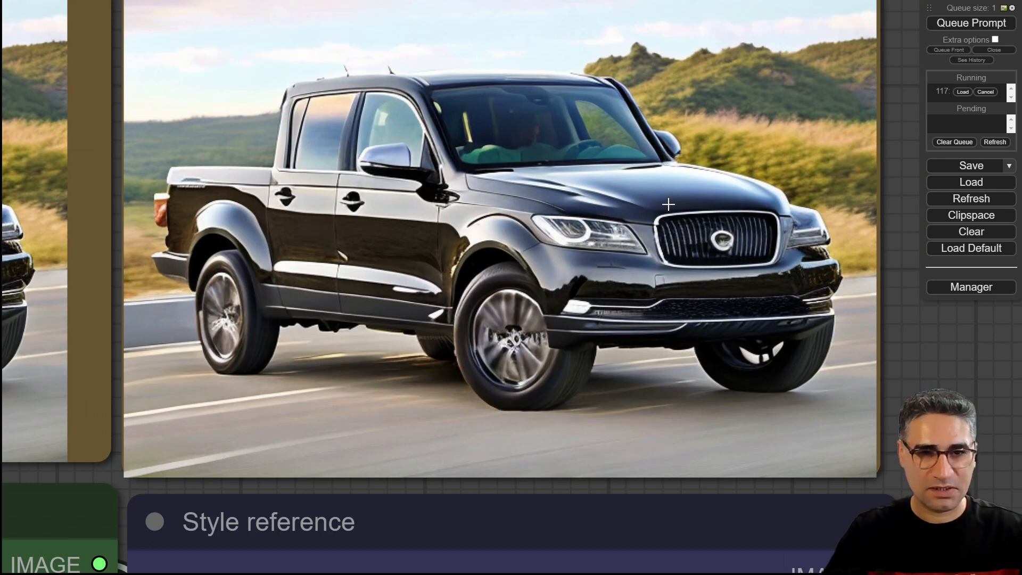
{"action": "scroll", "coordinate": [669, 204], "scroll_direction": "up", "scroll_amount": 6}
{"action": "scroll", "coordinate": [638, 159], "scroll_direction": "down", "scroll_amount": 3}
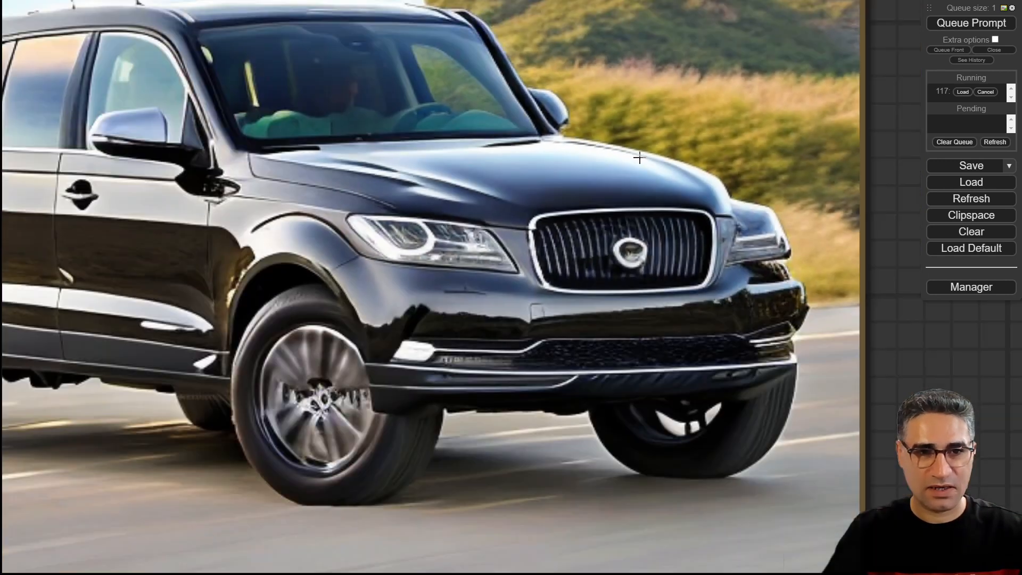
Step: Examine the second stage's saved truck image up close and review it against the first output, input and style reference
{"action": "scroll", "coordinate": [639, 157], "scroll_direction": "down", "scroll_amount": 9}
{"action": "left_click_drag", "start_coordinate": [878, 447], "coordinate": [306, 430]}
{"action": "left_click_drag", "start_coordinate": [759, 398], "coordinate": [99, 434]}
{"action": "scroll", "coordinate": [305, 482], "scroll_direction": "down", "scroll_amount": 5}
{"action": "scroll", "coordinate": [666, 205], "scroll_direction": "up", "scroll_amount": 6}
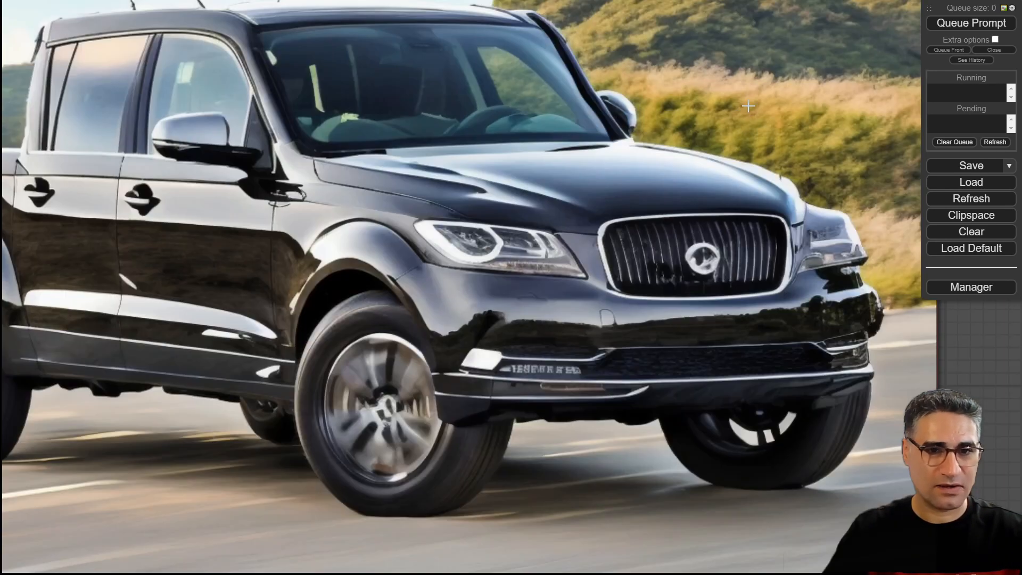
{"action": "scroll", "coordinate": [748, 106], "scroll_direction": "up", "scroll_amount": 2}
{"action": "scroll", "coordinate": [626, 175], "scroll_direction": "down", "scroll_amount": 7}
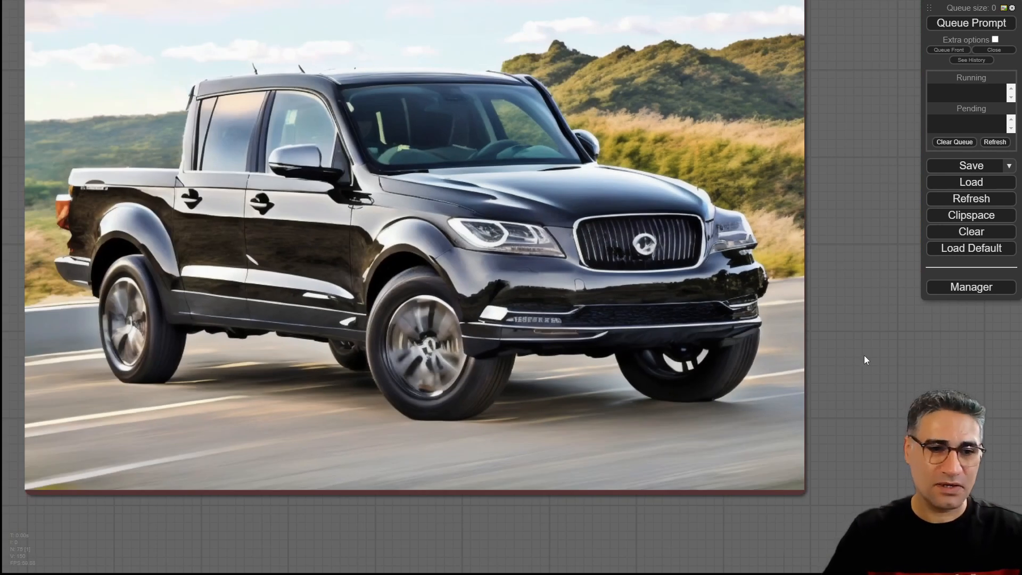
{"action": "scroll", "coordinate": [852, 346], "scroll_direction": "down", "scroll_amount": 10}
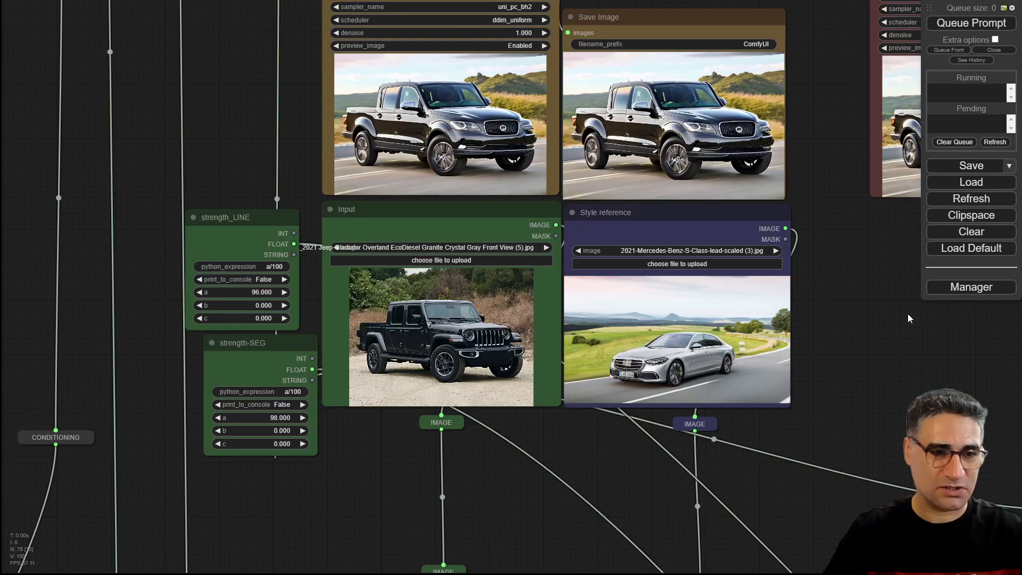
{"action": "scroll", "coordinate": [528, 92], "scroll_direction": "up", "scroll_amount": 4}
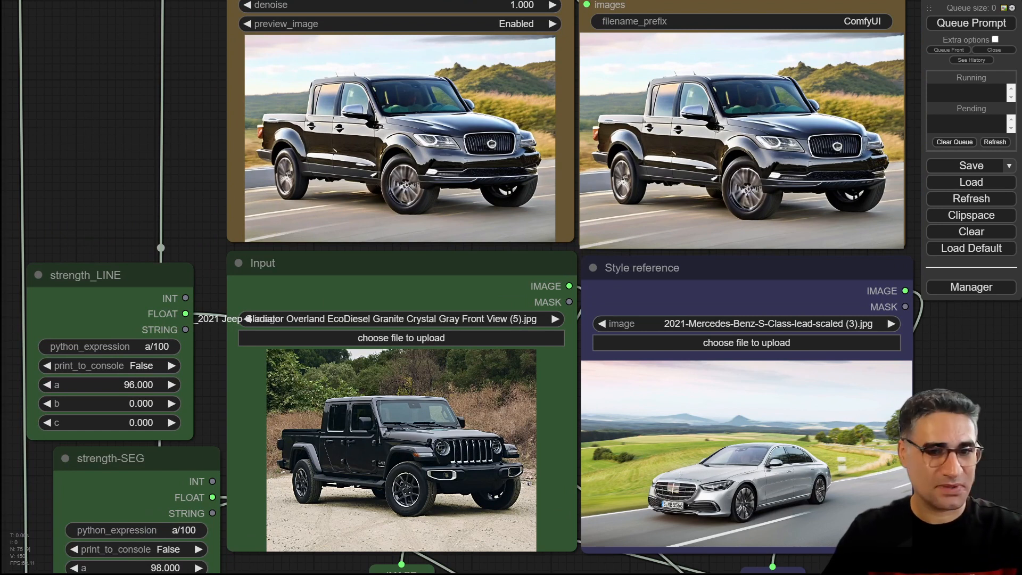
Step: Load the car workflow with ferrari-f8-tributo (8).png as input and csm_og-image_b5397aa5e3 (5).jpg as style reference, and view both images
{"action": "left_click_drag", "start_coordinate": [275, 248], "coordinate": [168, 181]}
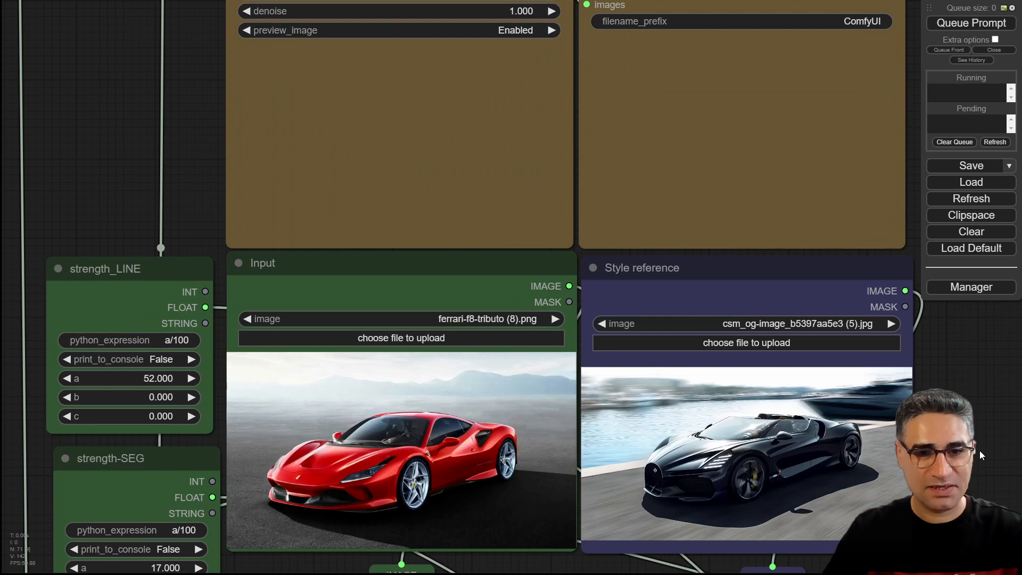
{"action": "left_click_drag", "start_coordinate": [816, 471], "coordinate": [849, 343]}
{"action": "scroll", "coordinate": [376, 365], "scroll_direction": "up", "scroll_amount": 8}
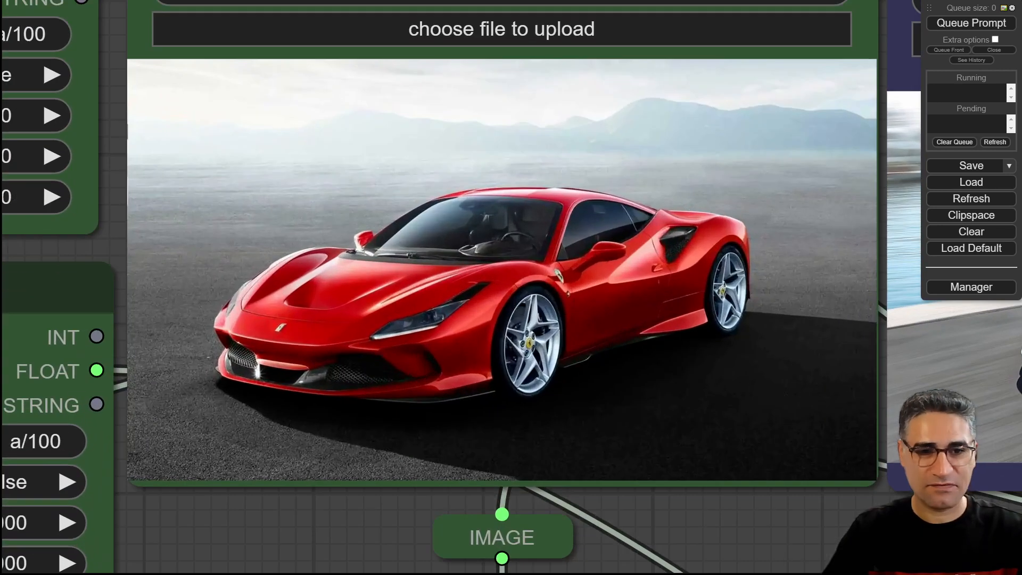
{"action": "left_click_drag", "start_coordinate": [852, 563], "coordinate": [236, 539]}
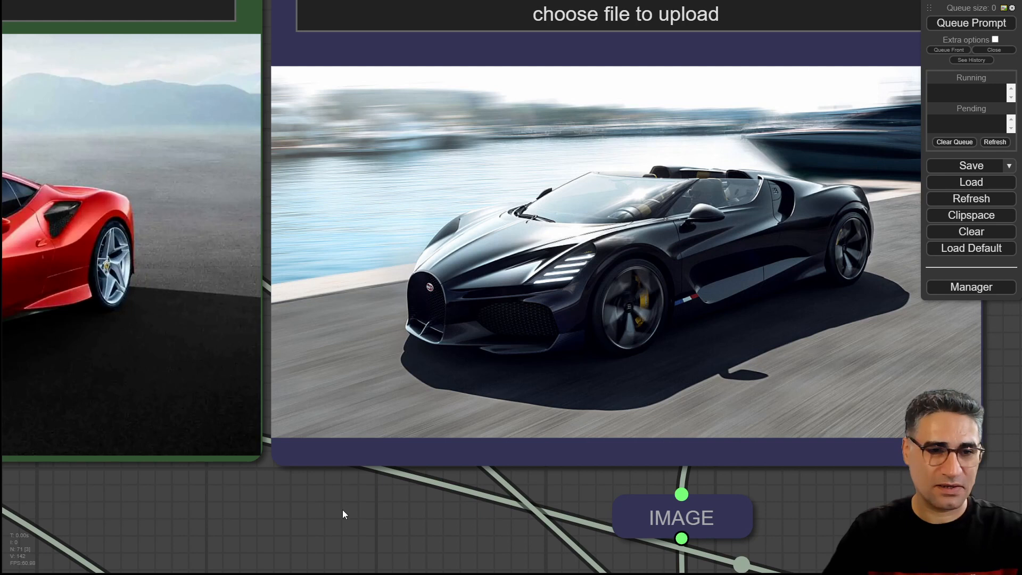
Step: Queue the prompt to generate the Ferrari image in the style of the black roadster reference
{"action": "scroll", "coordinate": [377, 531], "scroll_direction": "down", "scroll_amount": 5}
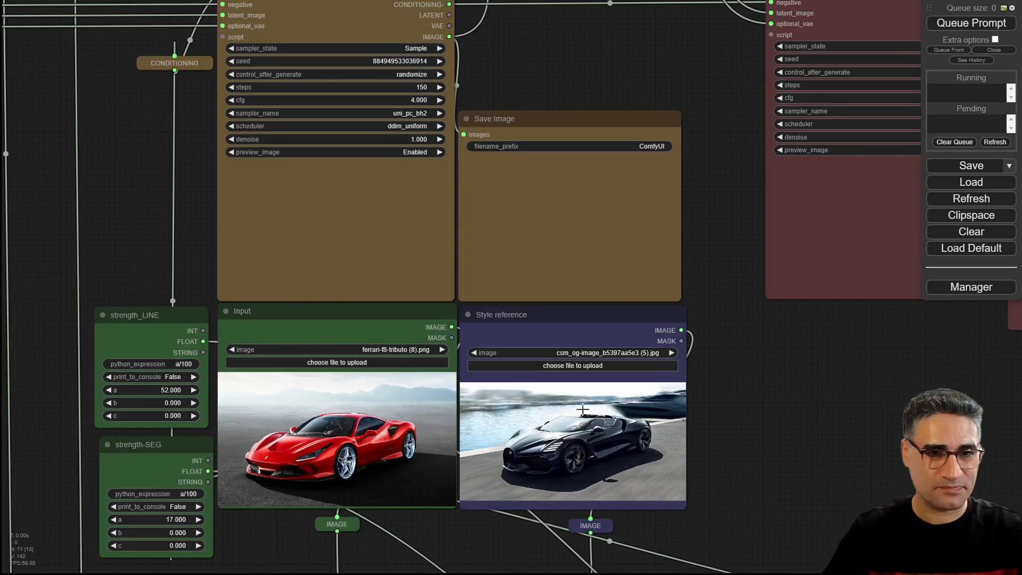
{"action": "left_click_drag", "start_coordinate": [482, 520], "coordinate": [535, 556]}
{"action": "left_click", "coordinate": [957, 25]}
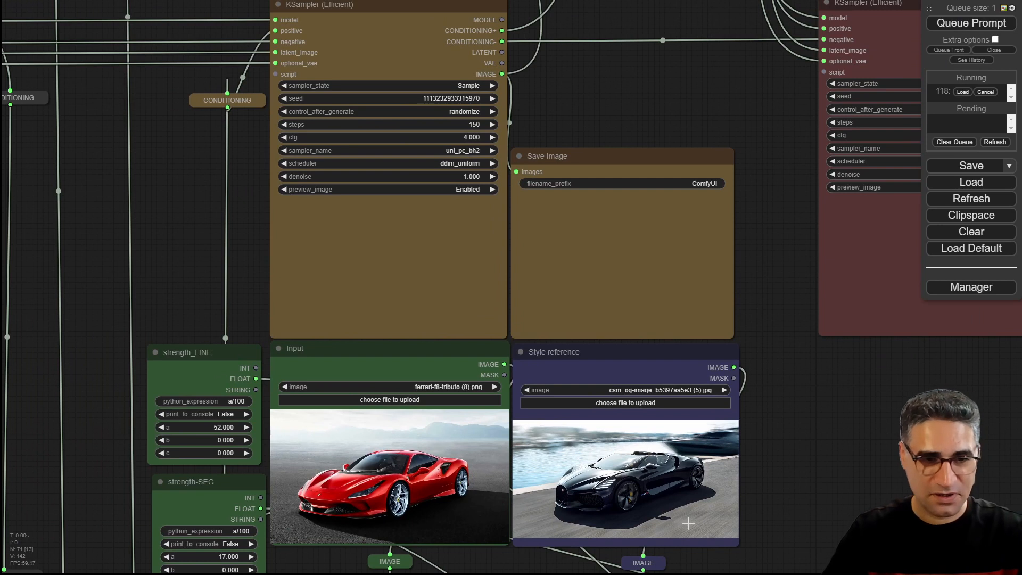
Step: Watch the first KSampler's Ferrari preview form and compare it with the red input car and the style reference
{"action": "scroll", "coordinate": [896, 471], "scroll_direction": "down", "scroll_amount": 5}
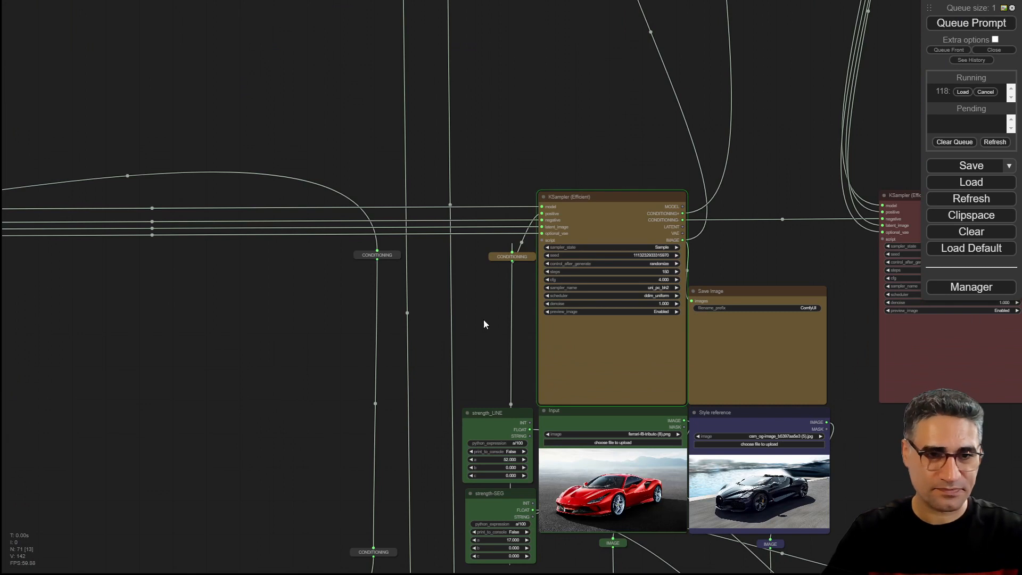
{"action": "scroll", "coordinate": [495, 352], "scroll_direction": "up", "scroll_amount": 5}
{"action": "left_click_drag", "start_coordinate": [510, 381], "coordinate": [354, 201]}
{"action": "scroll", "coordinate": [541, 177], "scroll_direction": "up", "scroll_amount": 5}
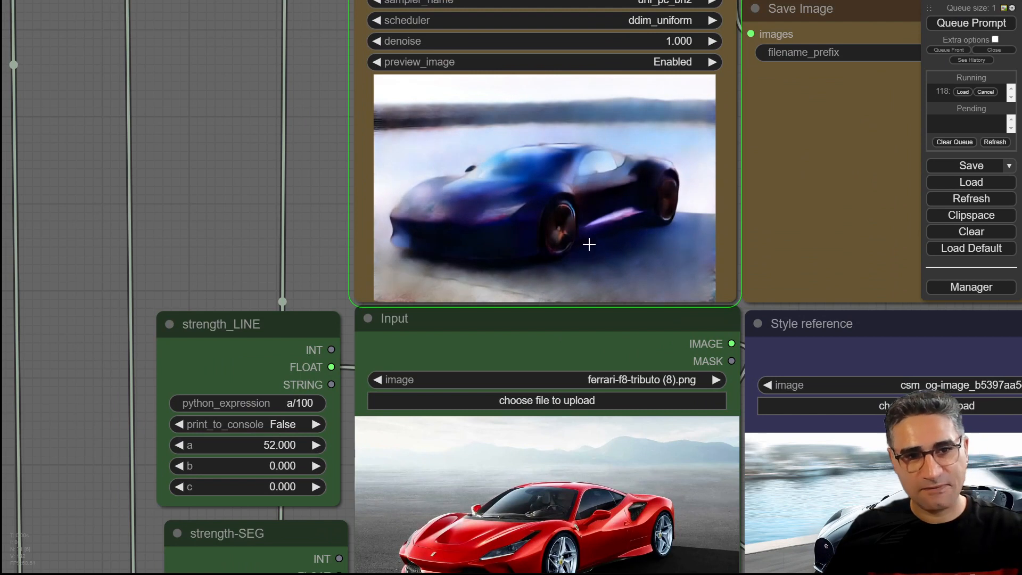
{"action": "scroll", "coordinate": [589, 242], "scroll_direction": "down", "scroll_amount": 2}
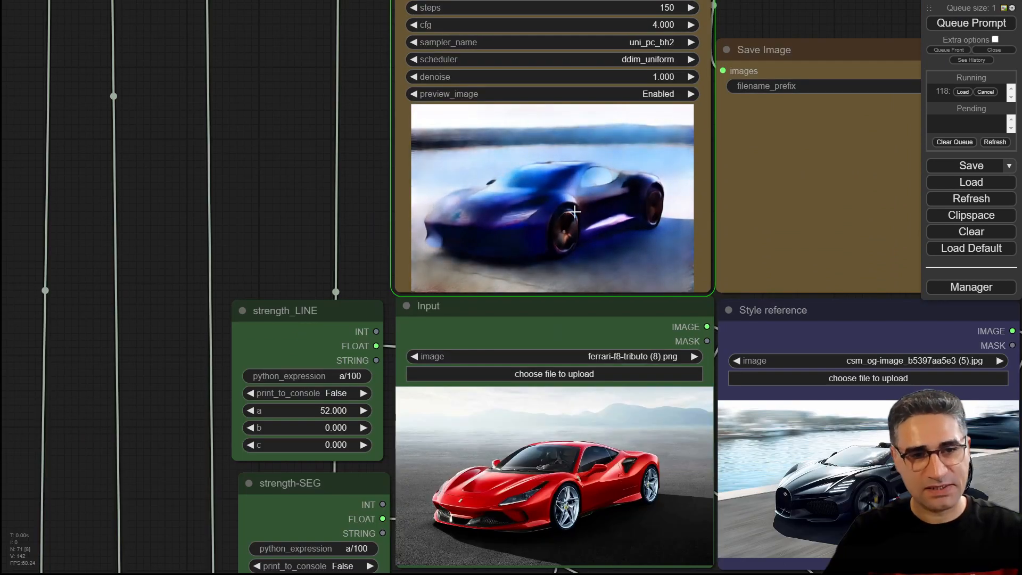
{"action": "left_click_drag", "start_coordinate": [295, 234], "coordinate": [271, 202]}
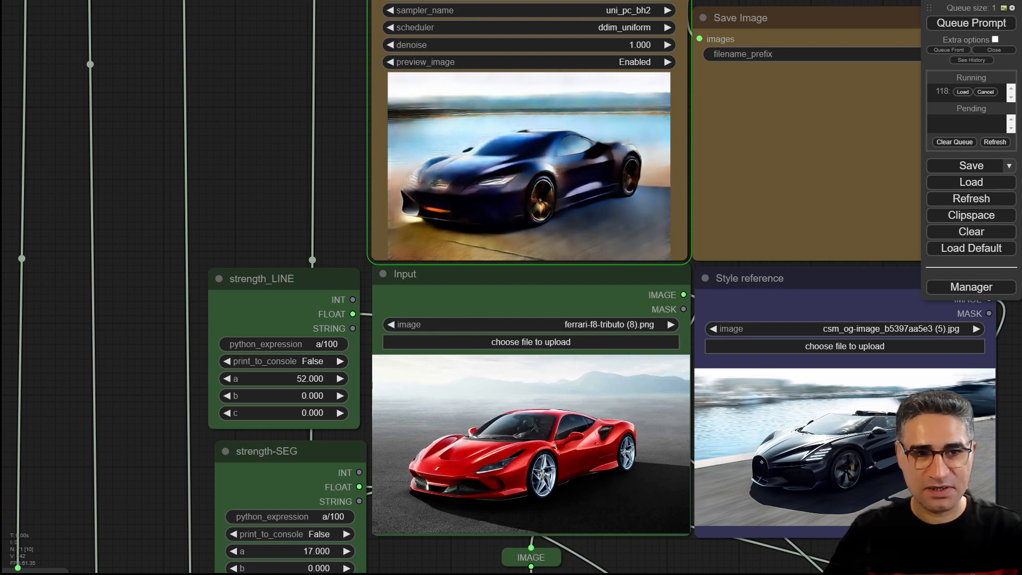
Step: Follow the first KSampler's Ferrari preview as sampling continues and view the sampler settings above it
{"action": "scroll", "coordinate": [536, 190], "scroll_direction": "up", "scroll_amount": 2}
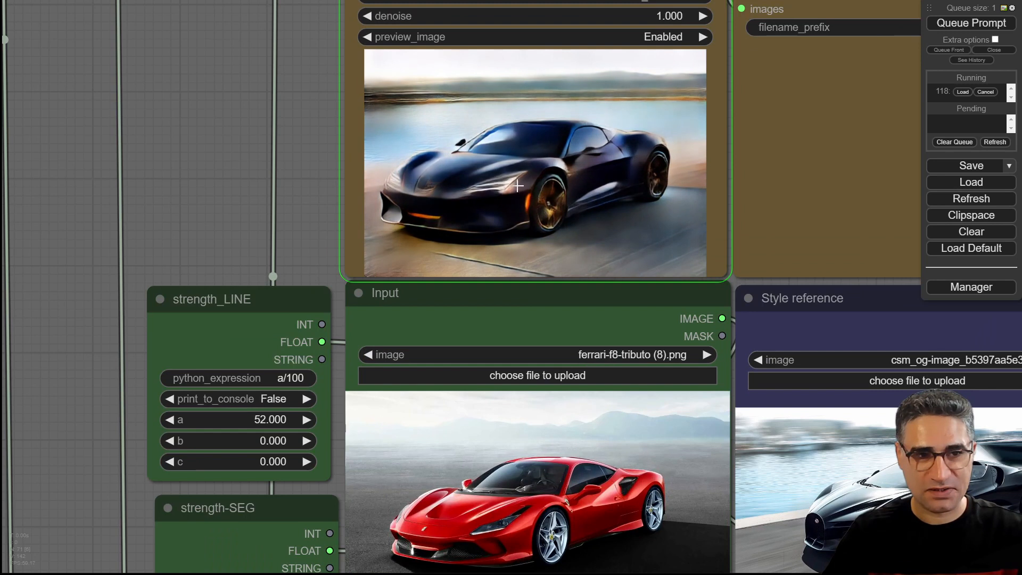
{"action": "left_click_drag", "start_coordinate": [254, 220], "coordinate": [245, 159]}
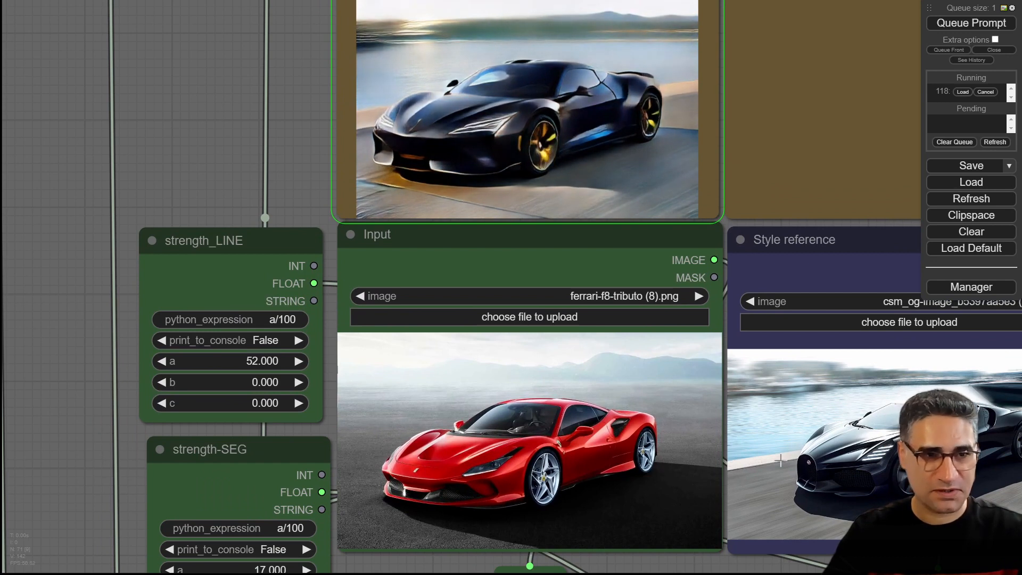
{"action": "left_click_drag", "start_coordinate": [329, 142], "coordinate": [229, 487]}
{"action": "scroll", "coordinate": [223, 114], "scroll_direction": "up", "scroll_amount": 3}
{"action": "scroll", "coordinate": [151, 192], "scroll_direction": "down", "scroll_amount": 4}
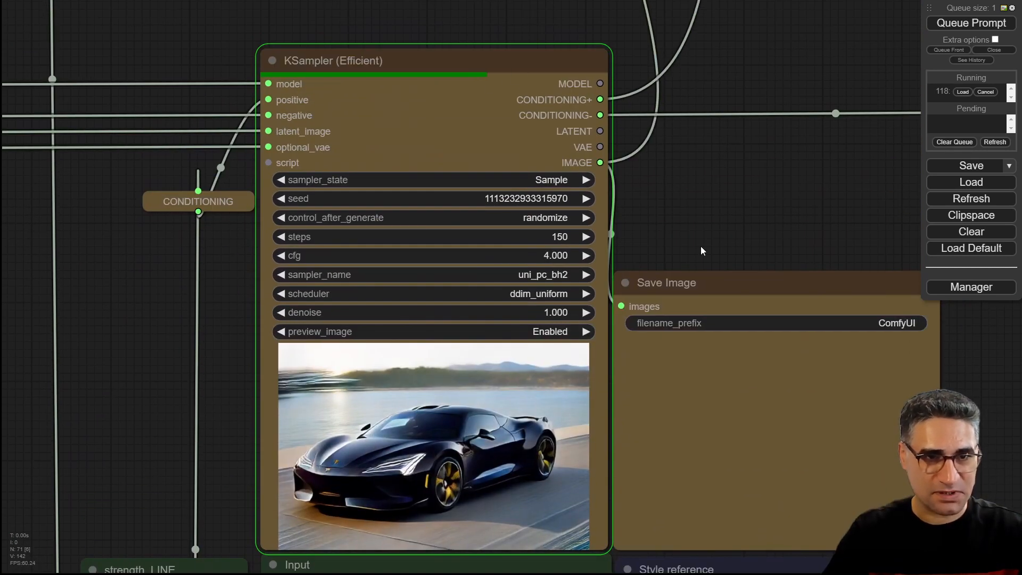
{"action": "left_click_drag", "start_coordinate": [702, 250], "coordinate": [815, 59]}
{"action": "scroll", "coordinate": [565, 272], "scroll_direction": "up", "scroll_amount": 6}
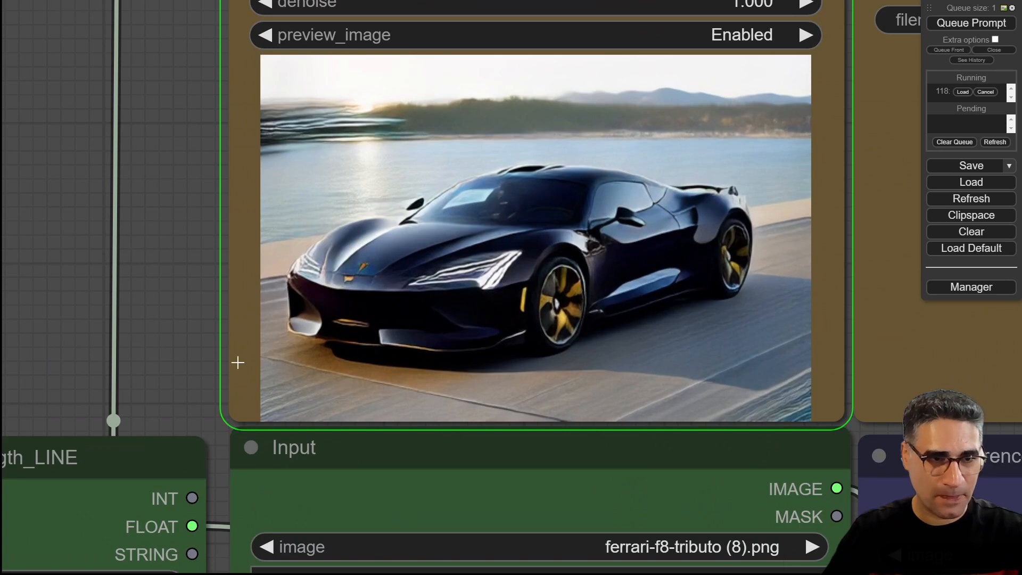
Step: Examine the headlights and wheels of the black roadster reference up close and compare them with the KSampler preview
{"action": "left_click_drag", "start_coordinate": [186, 385], "coordinate": [0, 0]}
{"action": "left_click_drag", "start_coordinate": [763, 520], "coordinate": [609, 516]}
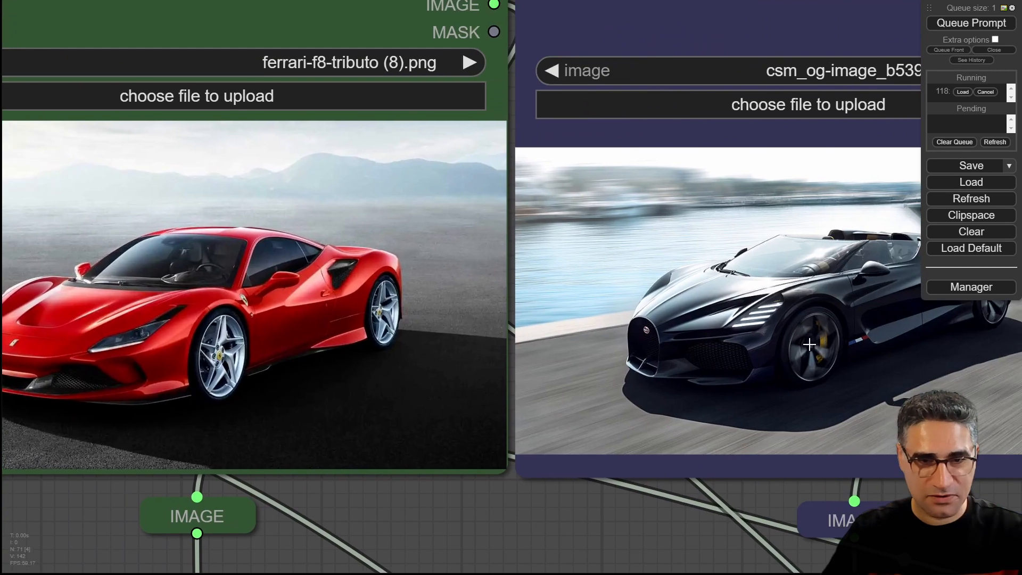
{"action": "scroll", "coordinate": [781, 335], "scroll_direction": "up", "scroll_amount": 9}
{"action": "scroll", "coordinate": [748, 317], "scroll_direction": "down", "scroll_amount": 11}
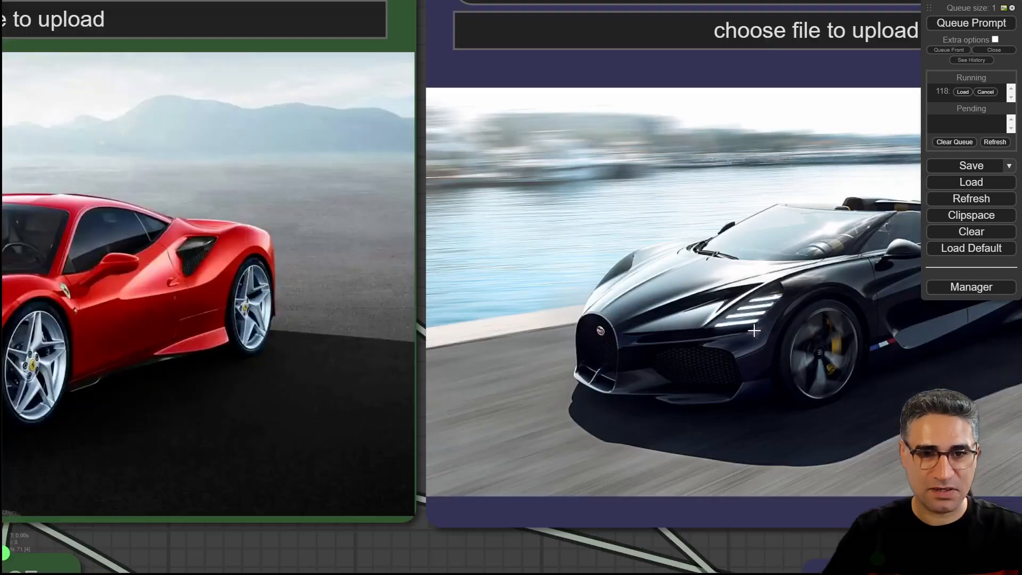
{"action": "left_click_drag", "start_coordinate": [11, 11], "coordinate": [307, 357]}
{"action": "scroll", "coordinate": [593, 290], "scroll_direction": "up", "scroll_amount": 4}
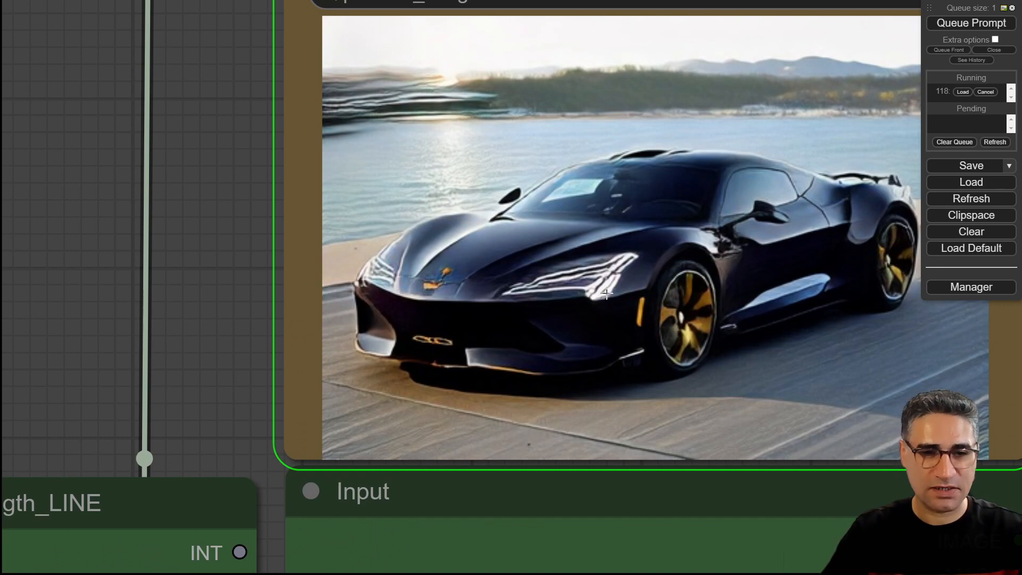
{"action": "scroll", "coordinate": [586, 277], "scroll_direction": "up", "scroll_amount": 1}
{"action": "scroll", "coordinate": [585, 277], "scroll_direction": "down", "scroll_amount": 9}
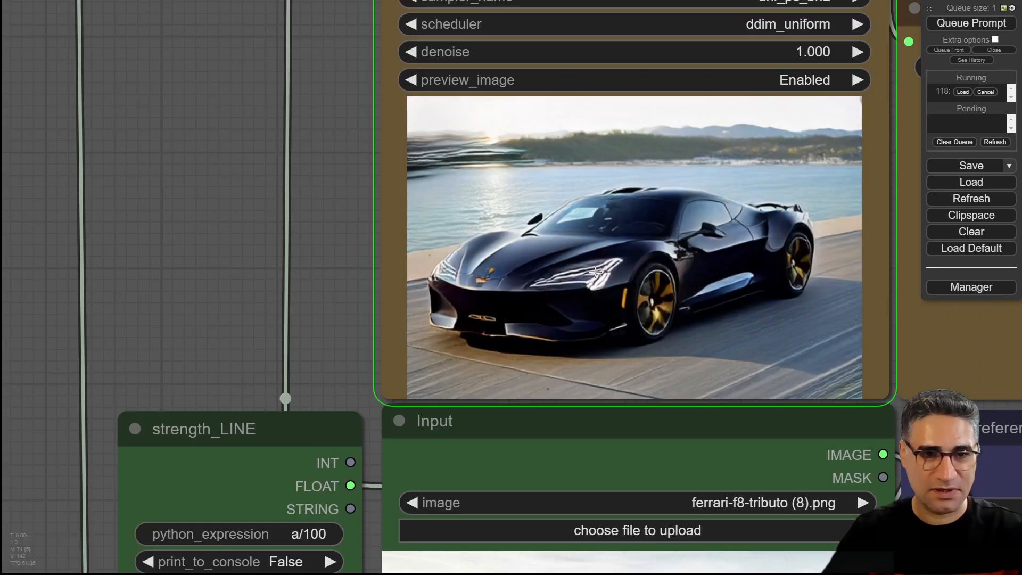
Step: Review the first stage's saved Ferrari image beside the KSampler preview, the red input car and the style reference
{"action": "left_click_drag", "start_coordinate": [443, 309], "coordinate": [174, 327]}
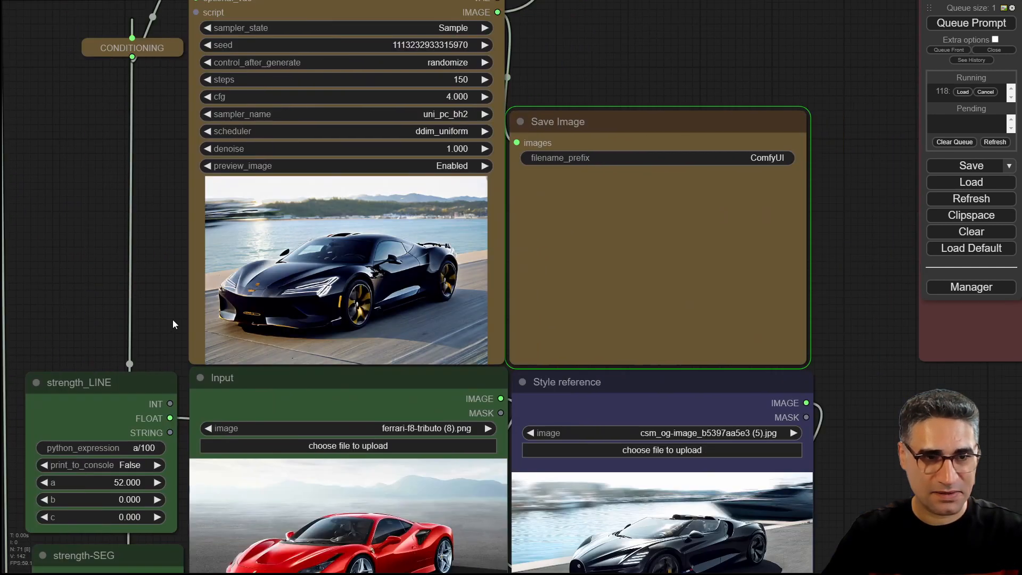
{"action": "scroll", "coordinate": [830, 282], "scroll_direction": "up", "scroll_amount": 5}
{"action": "scroll", "coordinate": [638, 301], "scroll_direction": "down", "scroll_amount": 6}
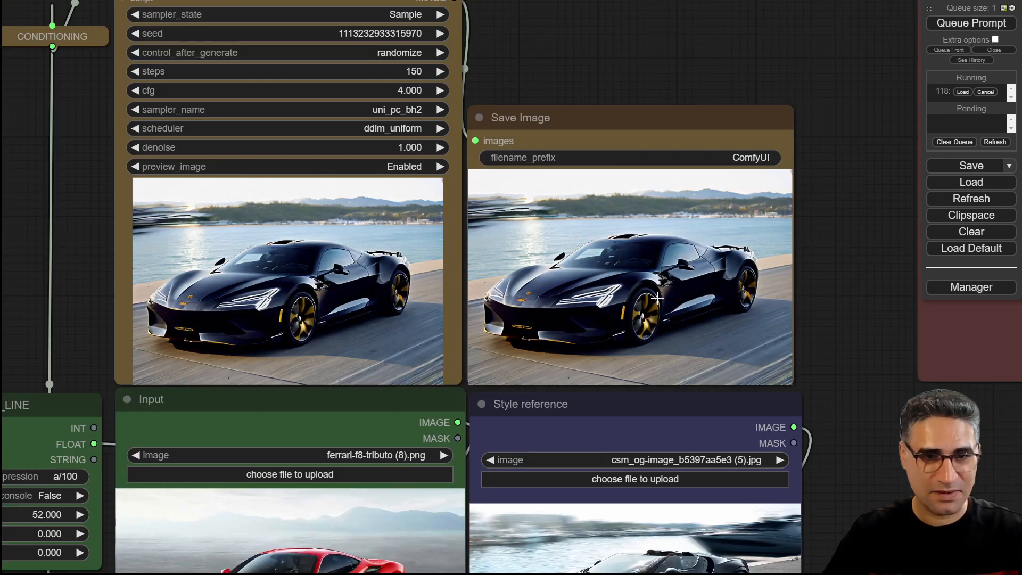
{"action": "left_click_drag", "start_coordinate": [904, 428], "coordinate": [878, 215]}
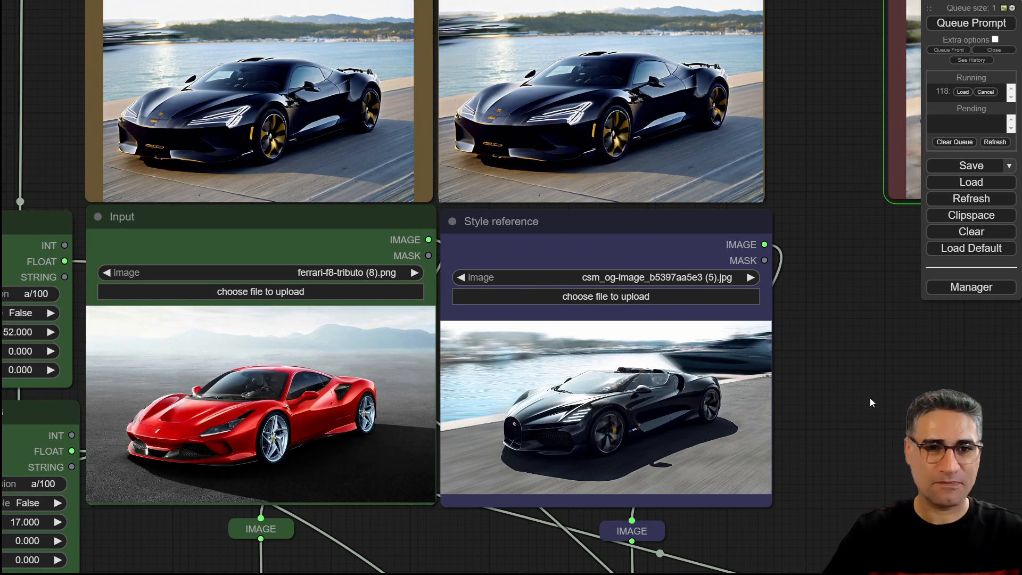
{"action": "left_click_drag", "start_coordinate": [870, 397], "coordinate": [594, 551]}
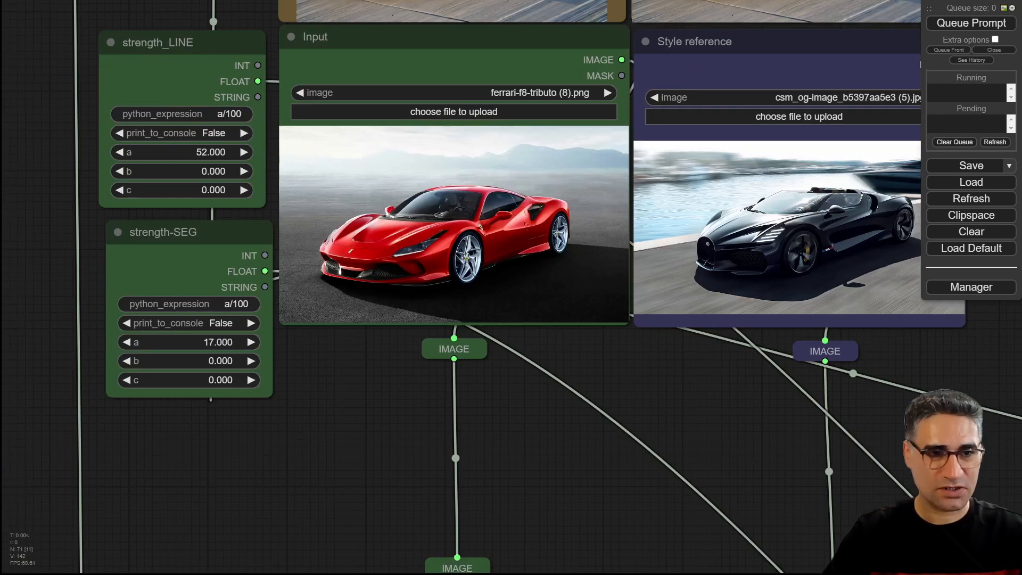
Step: Try generating the Ferrari with strength_LINE's a value set to 28, and cancel the run partway through
{"action": "left_click_drag", "start_coordinate": [317, 427], "coordinate": [363, 564]}
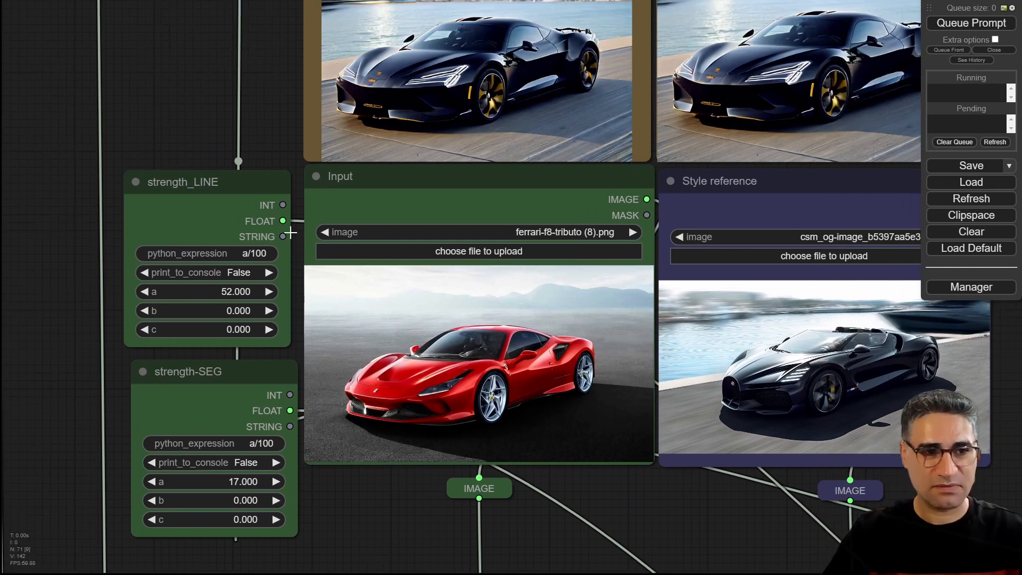
{"action": "left_click_drag", "start_coordinate": [243, 294], "coordinate": [237, 297]}
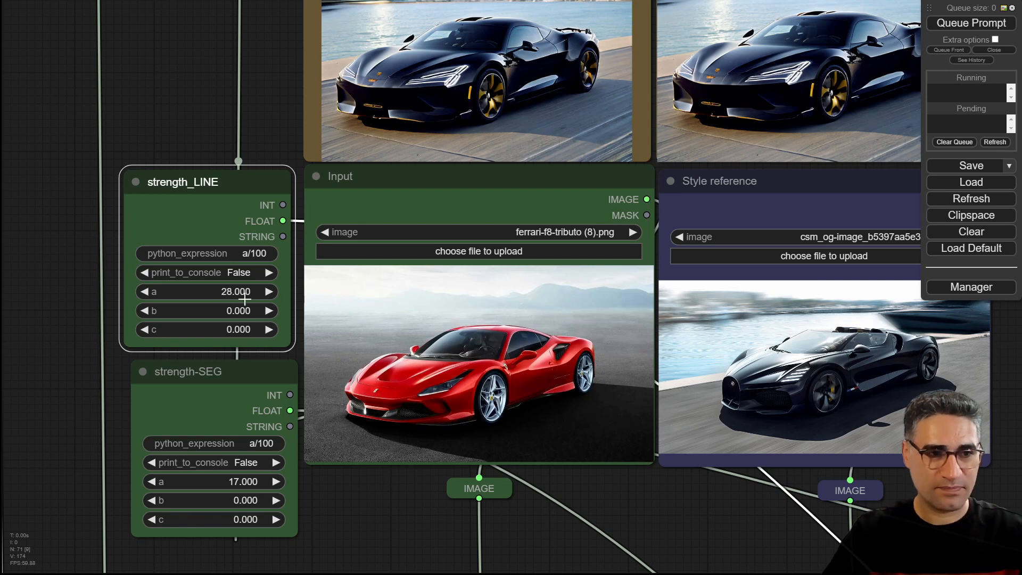
{"action": "left_click", "coordinate": [982, 24]}
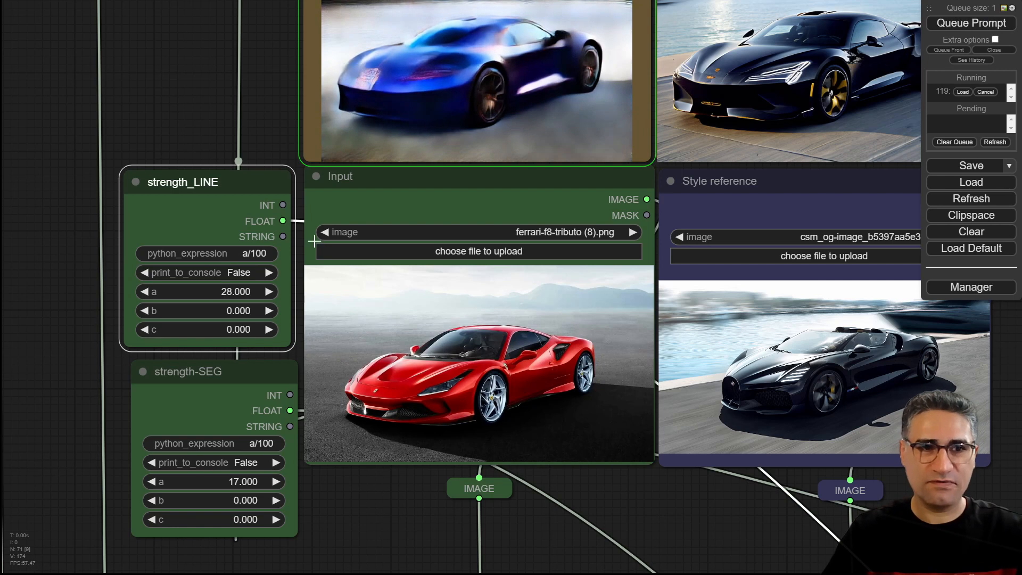
{"action": "left_click_drag", "start_coordinate": [286, 93], "coordinate": [196, 159]}
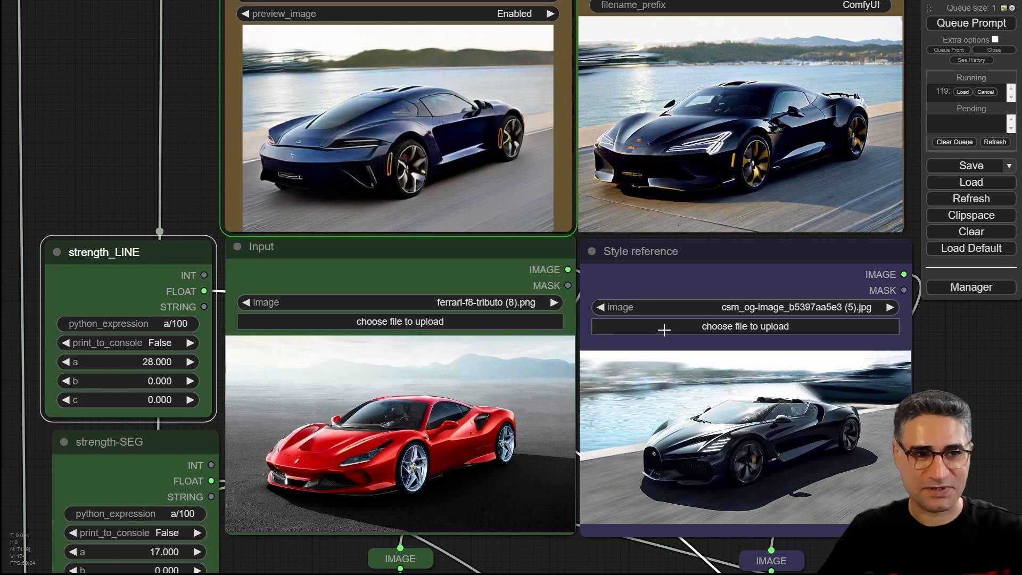
{"action": "left_click", "coordinate": [992, 92]}
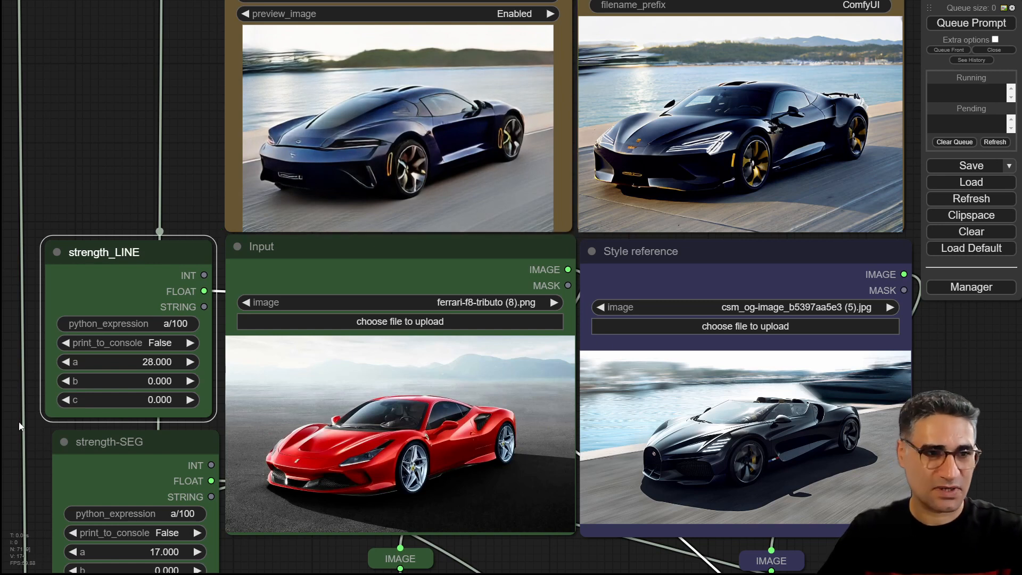
Step: Set strength_LINE's a value to 32 and queue the prompt again
{"action": "scroll", "coordinate": [174, 363], "scroll_direction": "up", "scroll_amount": 1}
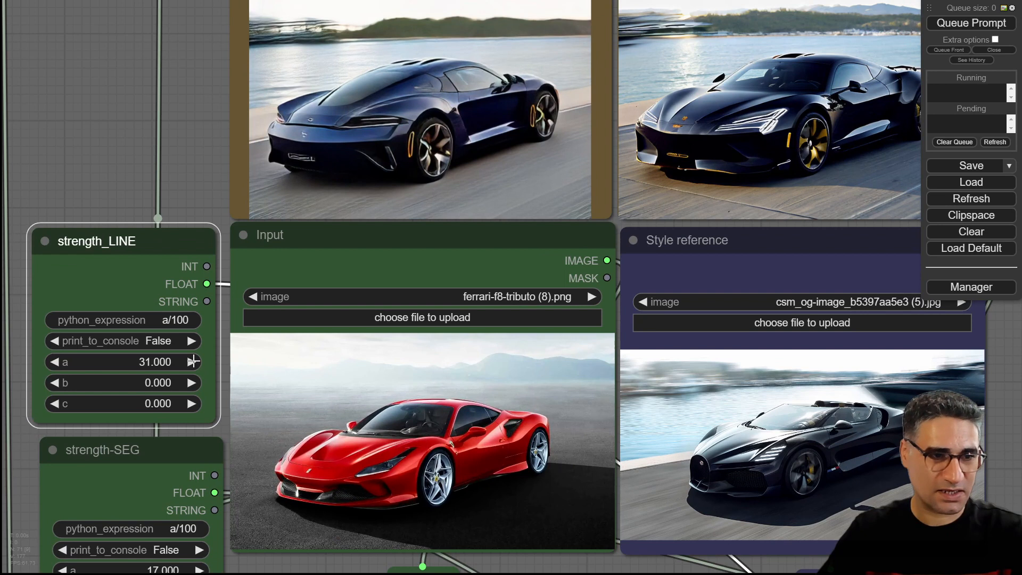
{"action": "left_click", "coordinate": [964, 25]}
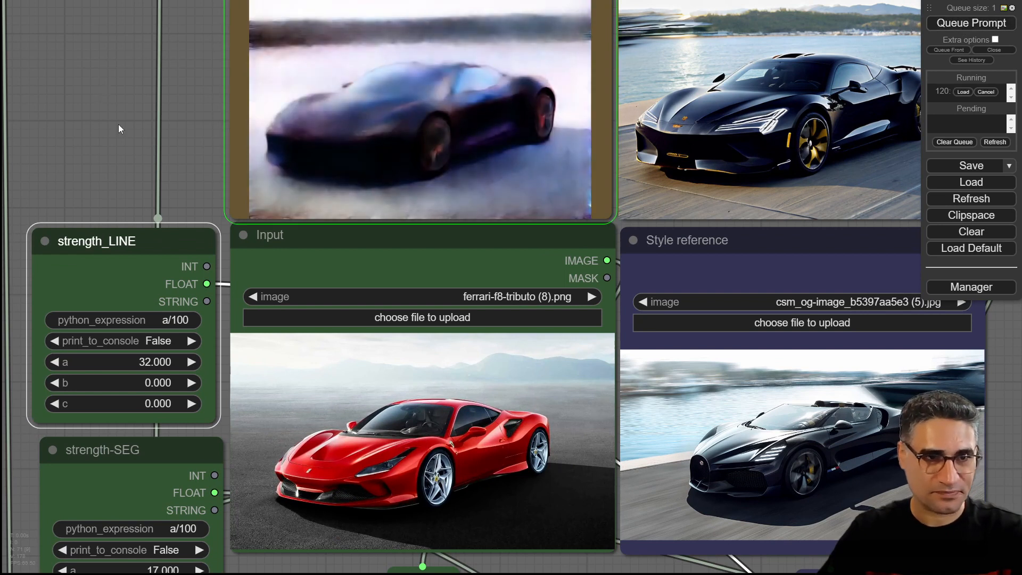
Step: Watch the new Ferrari preview form and inspect its roof and bodywork up close
{"action": "scroll", "coordinate": [451, 105], "scroll_direction": "up", "scroll_amount": 3}
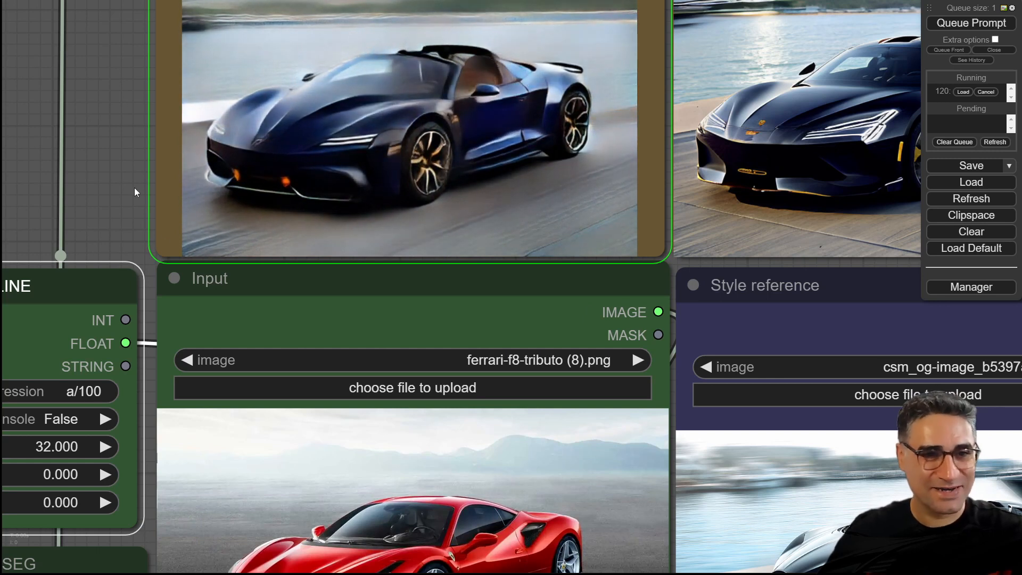
{"action": "left_click_drag", "start_coordinate": [117, 208], "coordinate": [97, 169]}
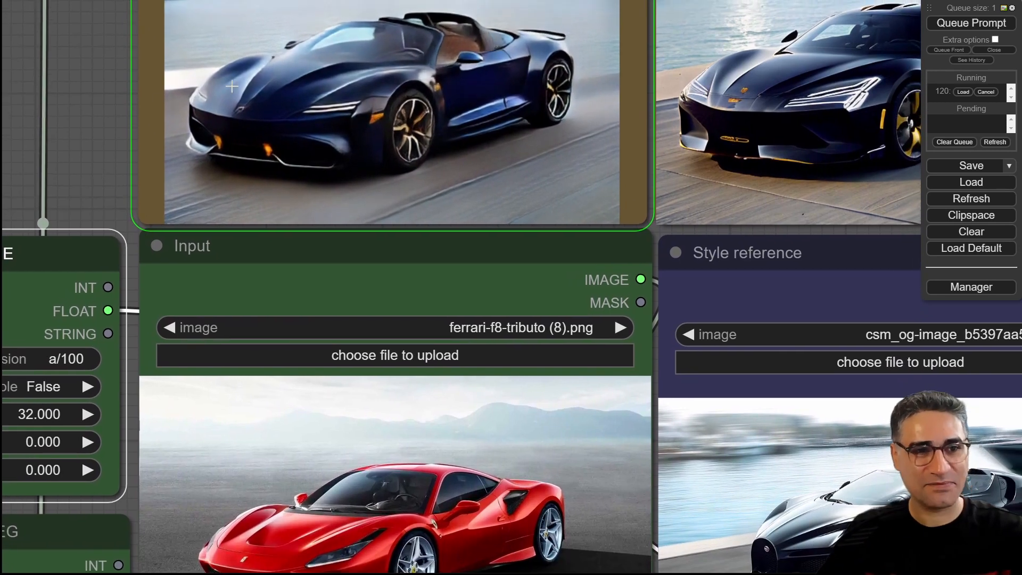
{"action": "left_click_drag", "start_coordinate": [110, 104], "coordinate": [104, 141]}
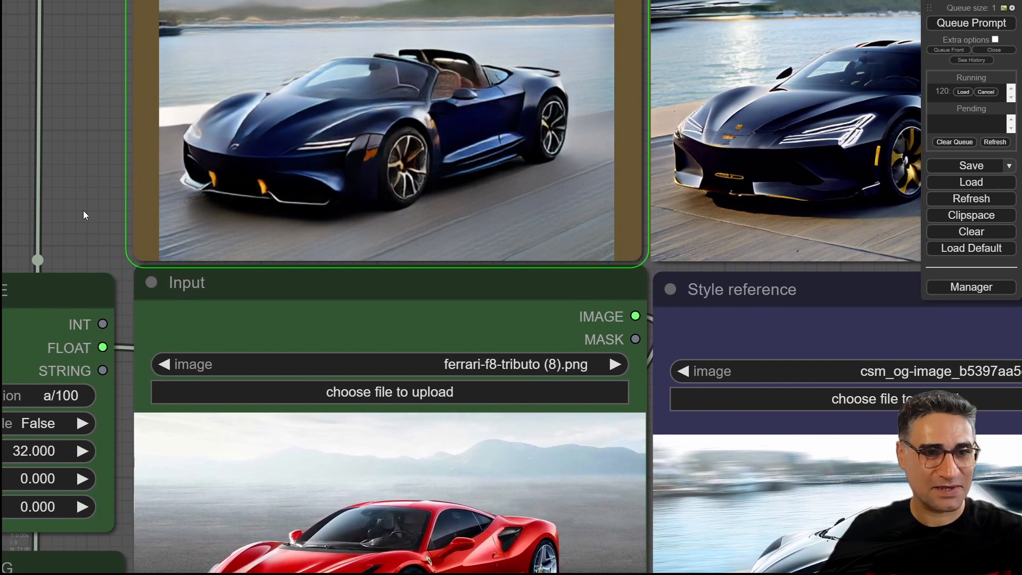
{"action": "left_click_drag", "start_coordinate": [84, 211], "coordinate": [227, 350]}
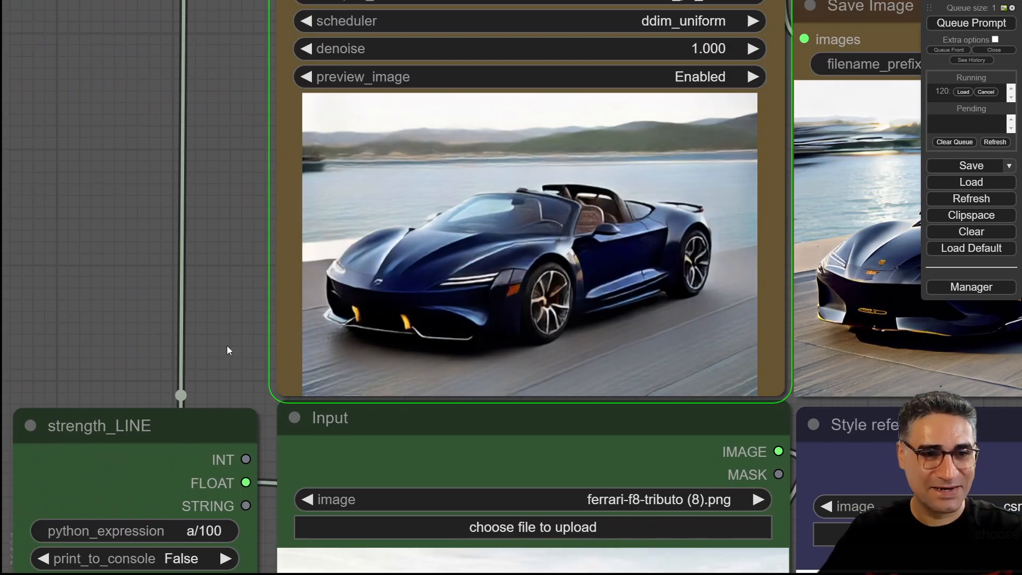
{"action": "scroll", "coordinate": [587, 191], "scroll_direction": "up", "scroll_amount": 6}
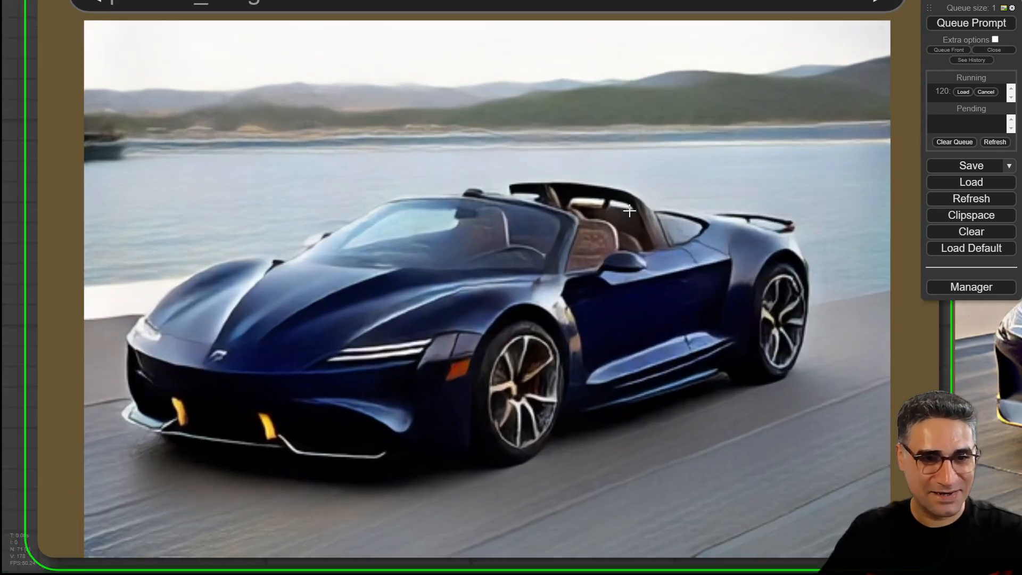
{"action": "scroll", "coordinate": [629, 211], "scroll_direction": "down", "scroll_amount": 6}
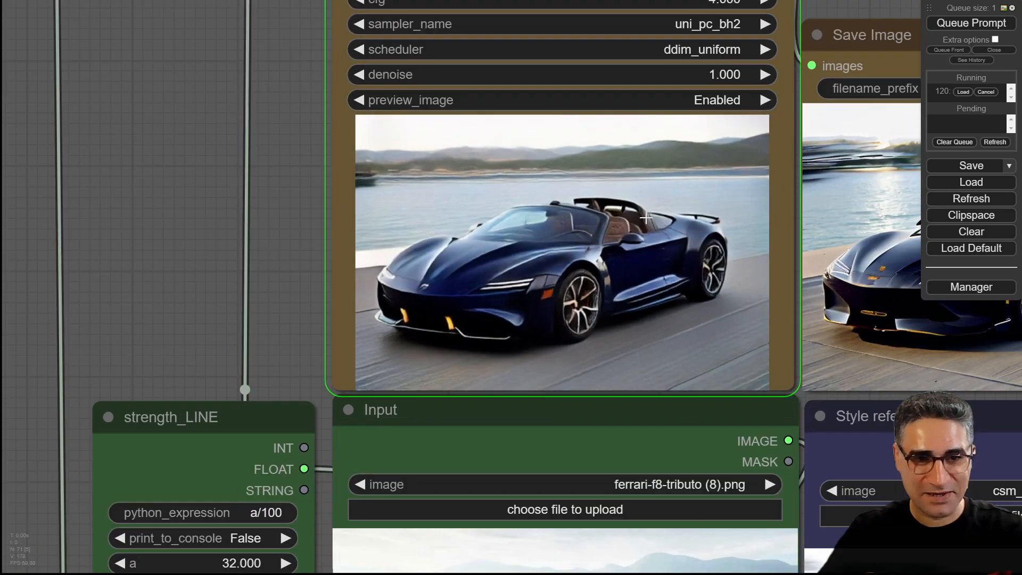
Step: Compare the new preview's open roof and details with the earlier output, the input car and the style reference
{"action": "left_click_drag", "start_coordinate": [311, 340], "coordinate": [98, 157]}
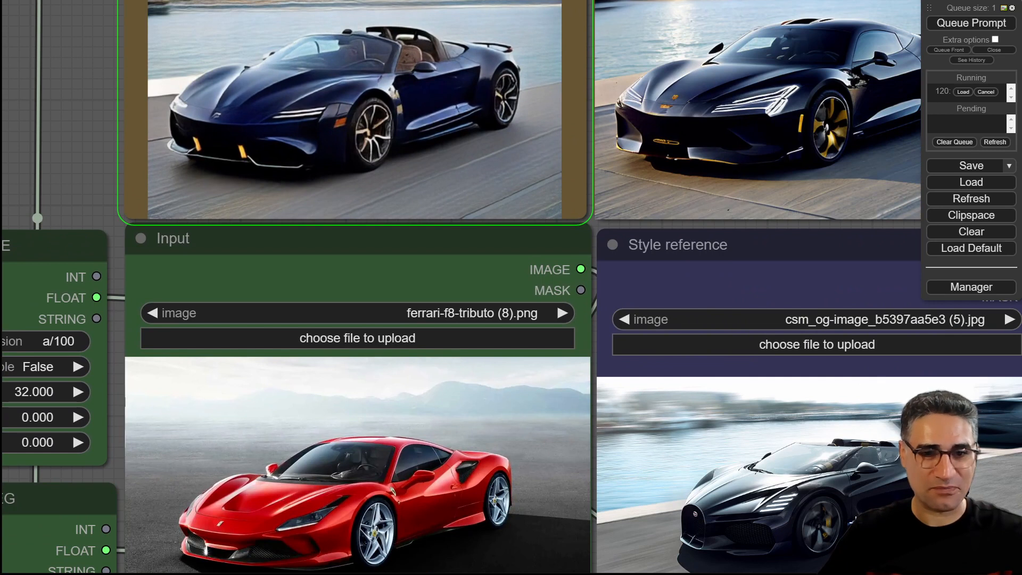
{"action": "scroll", "coordinate": [391, 39], "scroll_direction": "up", "scroll_amount": 4}
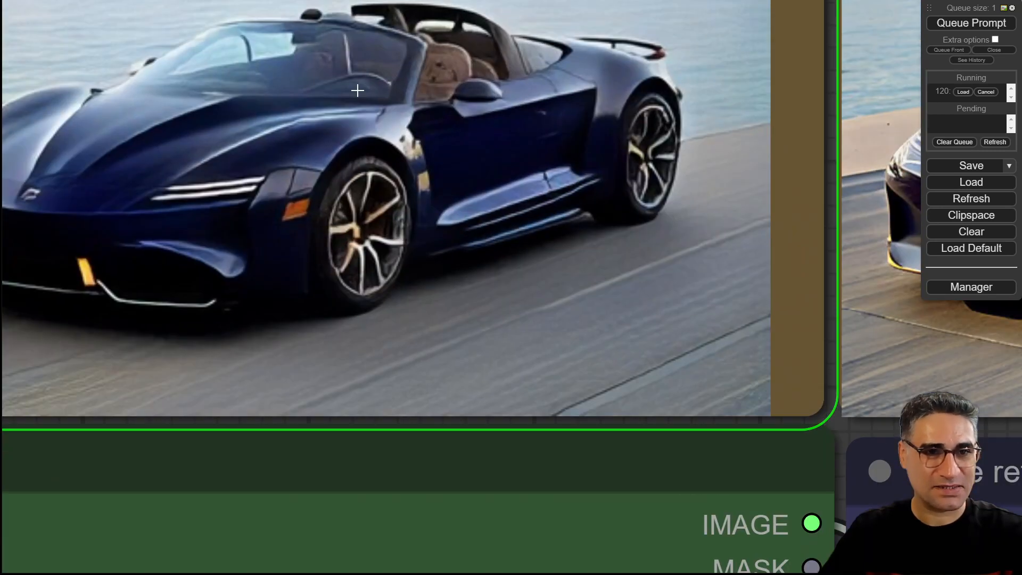
{"action": "scroll", "coordinate": [463, 109], "scroll_direction": "down", "scroll_amount": 3}
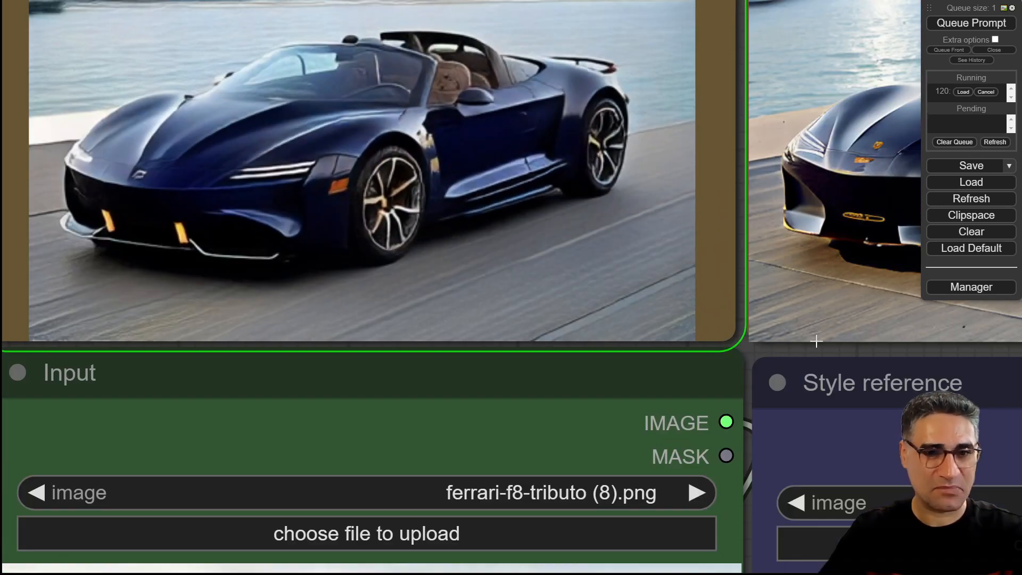
{"action": "scroll", "coordinate": [755, 349], "scroll_direction": "down", "scroll_amount": 5}
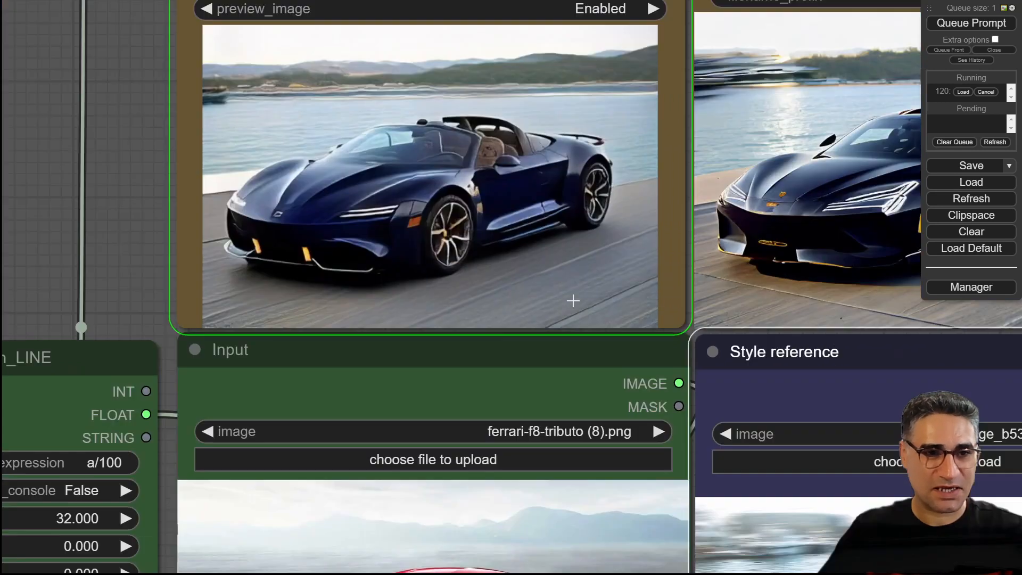
{"action": "left_click_drag", "start_coordinate": [185, 190], "coordinate": [255, 233]}
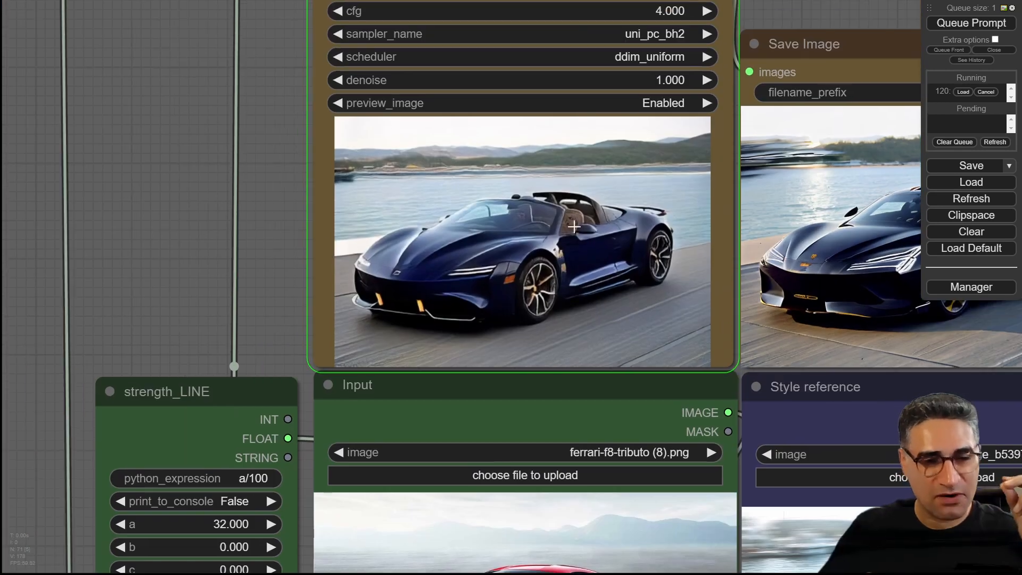
{"action": "scroll", "coordinate": [569, 188], "scroll_direction": "up", "scroll_amount": 4}
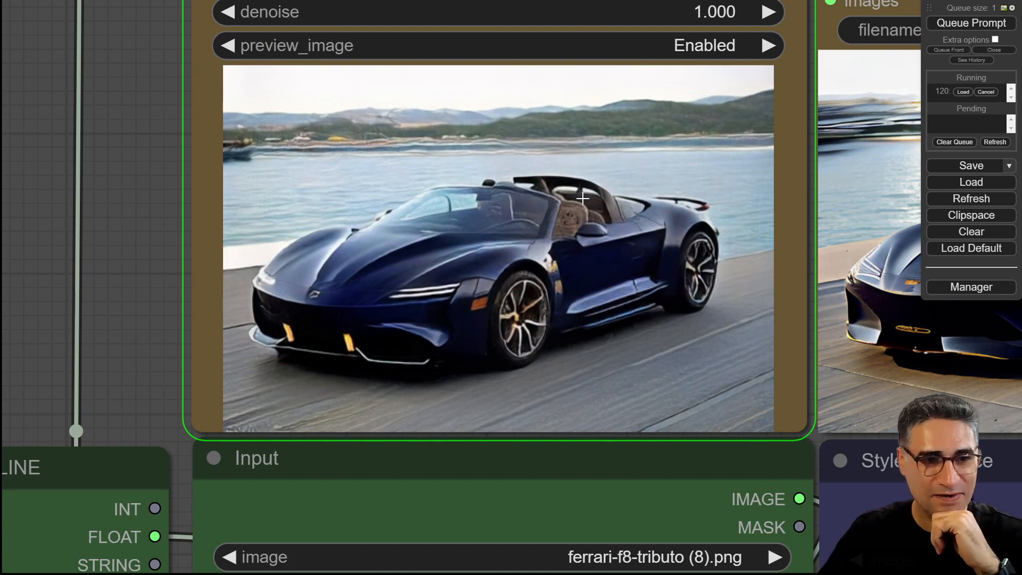
{"action": "scroll", "coordinate": [582, 194], "scroll_direction": "down", "scroll_amount": 4}
Step: Examine the newly saved blue car image up close and review it against the input and style reference
{"action": "left_click_drag", "start_coordinate": [231, 238], "coordinate": [2, 193]}
{"action": "scroll", "coordinate": [809, 173], "scroll_direction": "up", "scroll_amount": 5}
{"action": "scroll", "coordinate": [756, 156], "scroll_direction": "up", "scroll_amount": 3}
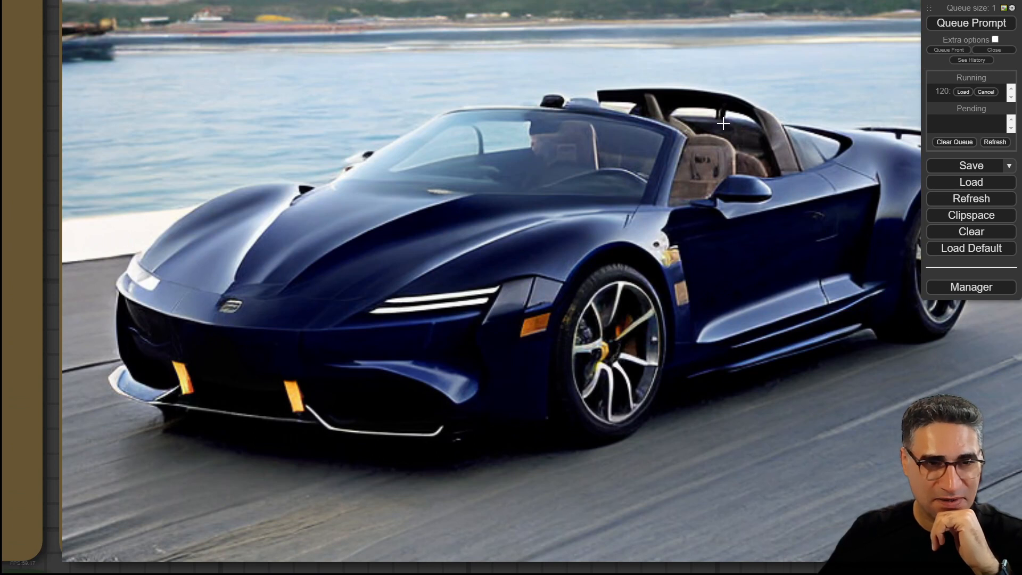
{"action": "scroll", "coordinate": [724, 123], "scroll_direction": "down", "scroll_amount": 5}
{"action": "mouse_move", "coordinate": [889, 305]}
{"action": "left_mouse_down"}
{"action": "mouse_move", "coordinate": [838, 121]}
{"action": "mouse_move", "coordinate": [858, 273]}
{"action": "mouse_move", "coordinate": [885, 320]}
{"action": "left_mouse_up"}
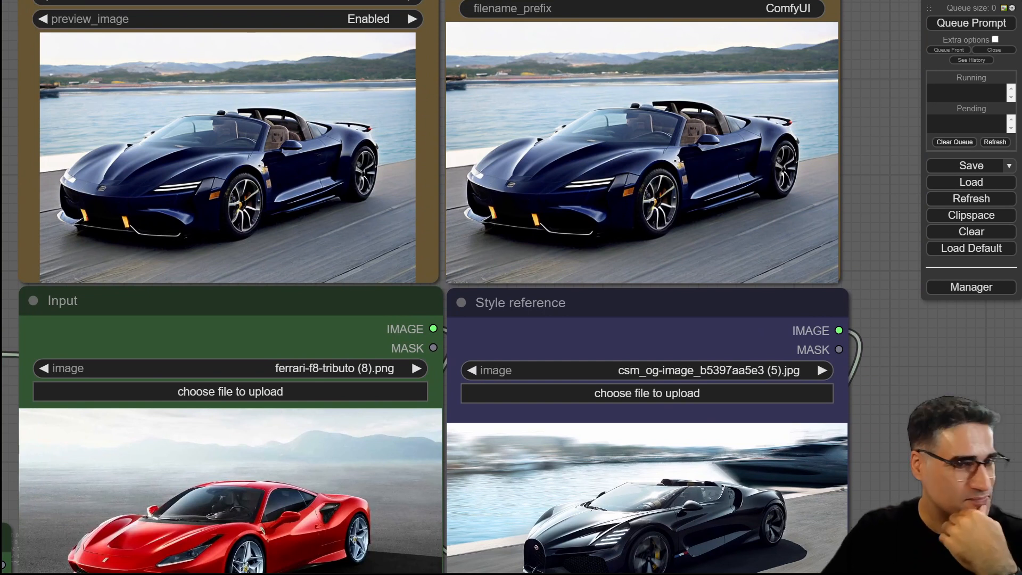
{"action": "left_click_drag", "start_coordinate": [1021, 299], "coordinate": [916, 316]}
{"action": "left_click_drag", "start_coordinate": [908, 494], "coordinate": [926, 244]}
Step: Load the car workflow with 2021-INFINITI-Q60-3-0tLUXE (5).jpg as style reference, strength_LINE a at 80 and strength-SEG a at 28
{"action": "scroll", "coordinate": [312, 298], "scroll_direction": "down", "scroll_amount": 5}
{"action": "left_click_drag", "start_coordinate": [334, 531], "coordinate": [520, 526]}
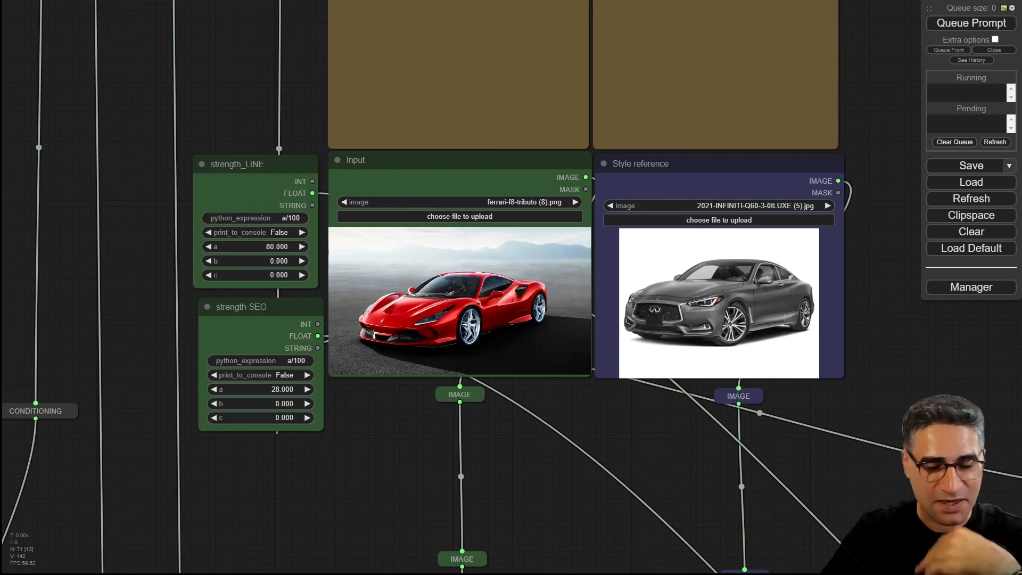
{"action": "scroll", "coordinate": [705, 307], "scroll_direction": "up", "scroll_amount": 5}
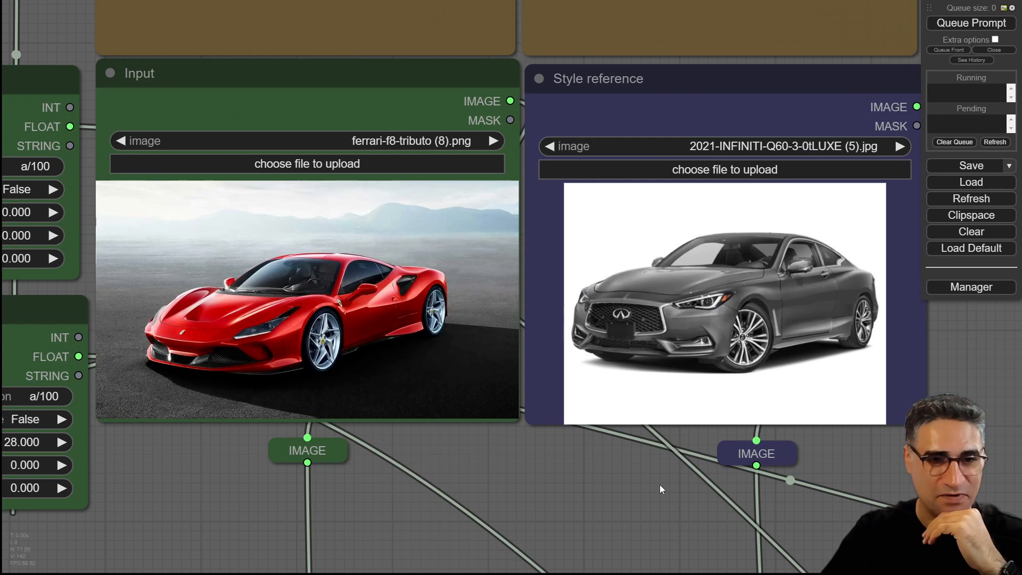
Step: Queue the Ferrari generation with the Infiniti style reference, strength_LINE at 80 and strength-SEG at 28
{"action": "scroll", "coordinate": [660, 484], "scroll_direction": "down", "scroll_amount": 5}
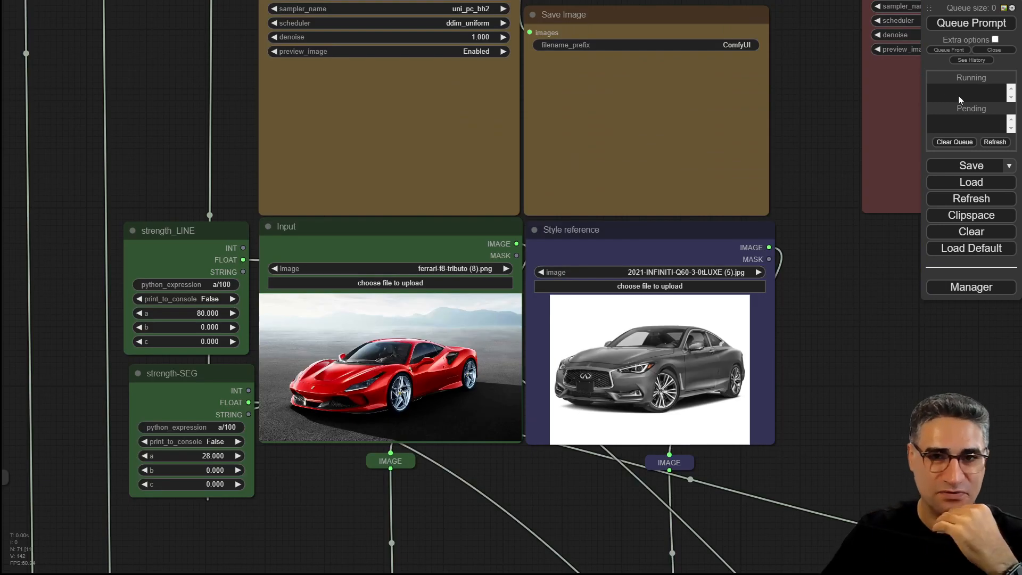
{"action": "left_click", "coordinate": [971, 26]}
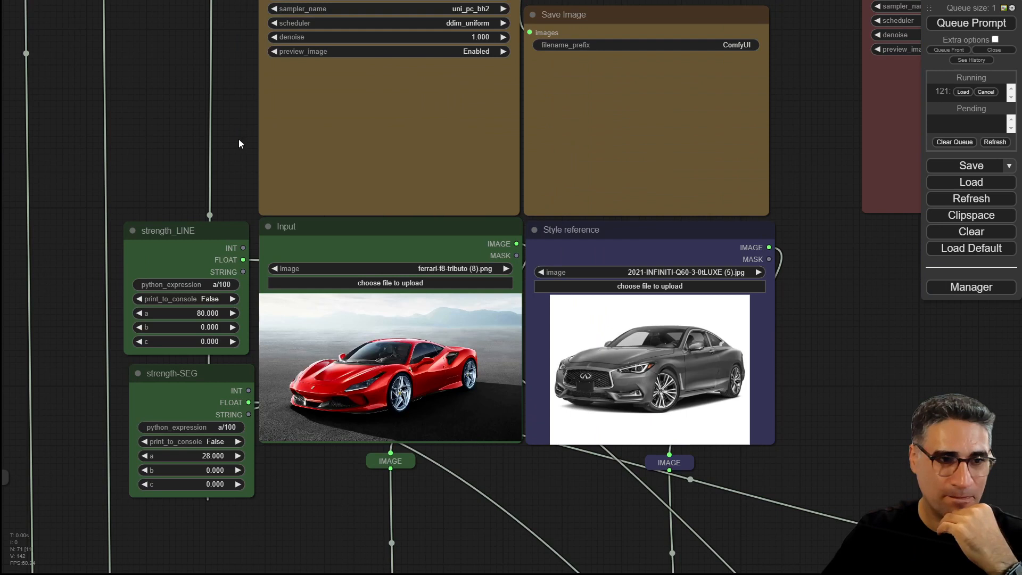
{"action": "left_click_drag", "start_coordinate": [239, 144], "coordinate": [324, 238]}
{"action": "scroll", "coordinate": [314, 283], "scroll_direction": "up", "scroll_amount": 3}
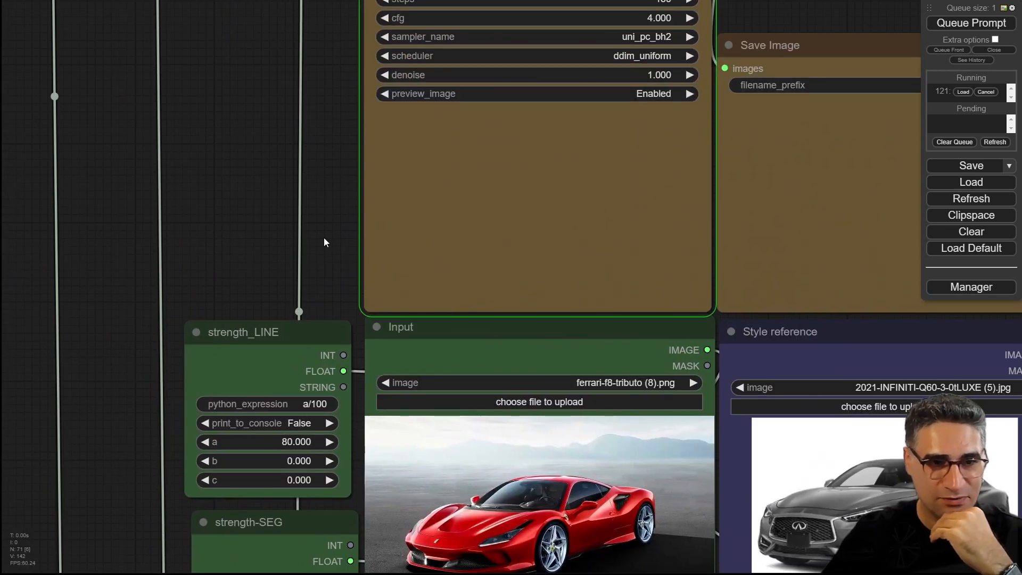
{"action": "left_click_drag", "start_coordinate": [324, 237], "coordinate": [322, 256]}
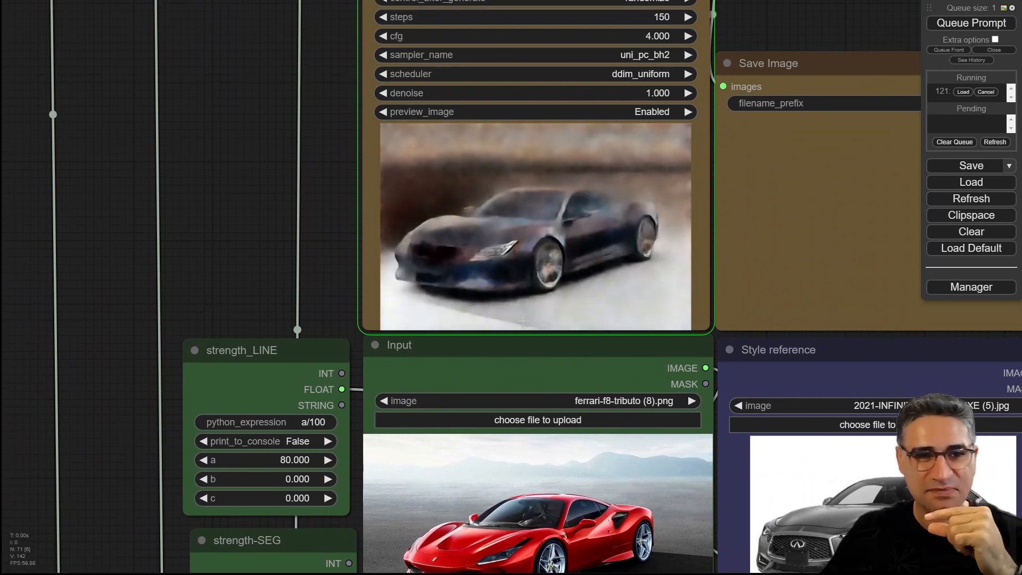
Step: Watch the first sampler's preview form and compare the car's shape and details with the Ferrari input and Infiniti reference
{"action": "scroll", "coordinate": [324, 277], "scroll_direction": "up", "scroll_amount": 3}
{"action": "left_click_drag", "start_coordinate": [323, 281], "coordinate": [29, 140]}
{"action": "scroll", "coordinate": [49, 113], "scroll_direction": "down", "scroll_amount": 2}
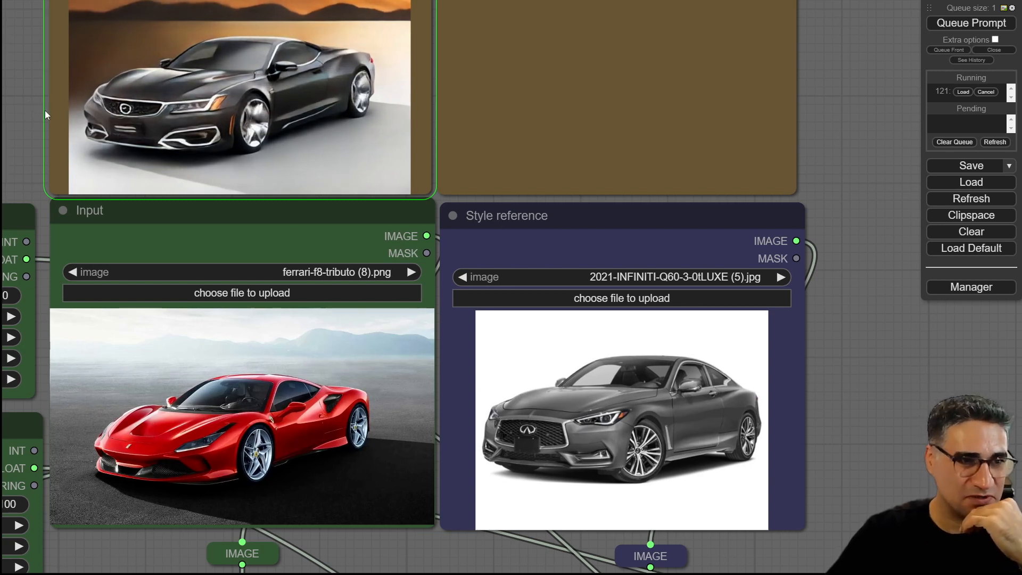
{"action": "scroll", "coordinate": [45, 110], "scroll_direction": "up", "scroll_amount": 7}
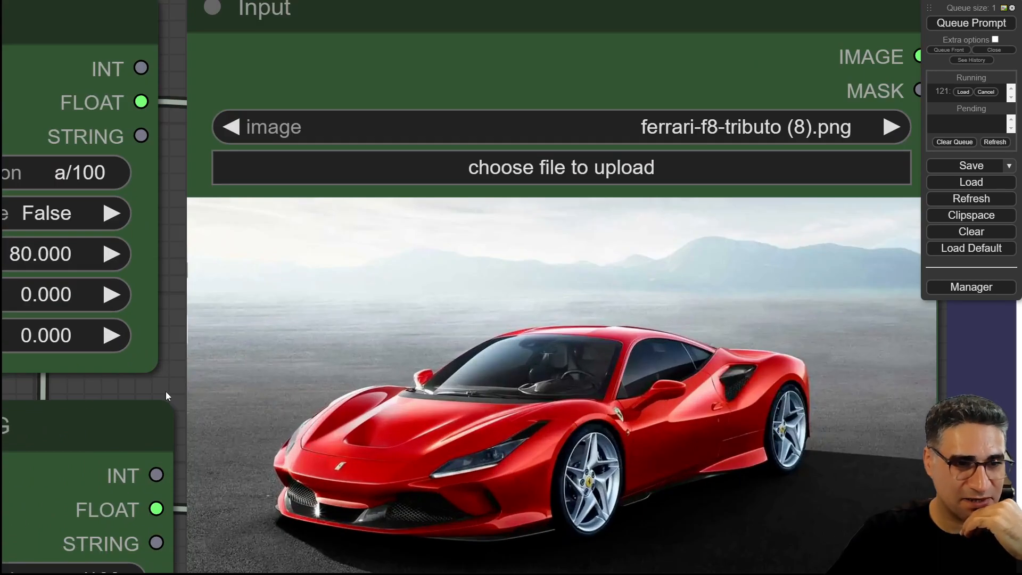
{"action": "left_click_drag", "start_coordinate": [151, 321], "coordinate": [172, 383]}
{"action": "scroll", "coordinate": [140, 276], "scroll_direction": "down", "scroll_amount": 6}
{"action": "left_click_drag", "start_coordinate": [168, 175], "coordinate": [165, 266]}
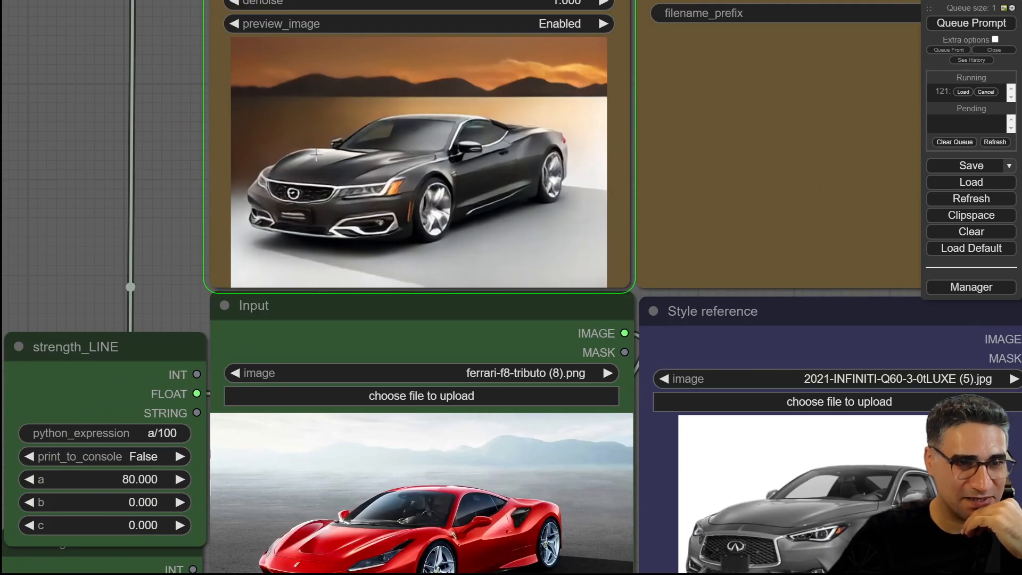
{"action": "left_click_drag", "start_coordinate": [159, 303], "coordinate": [143, 273]}
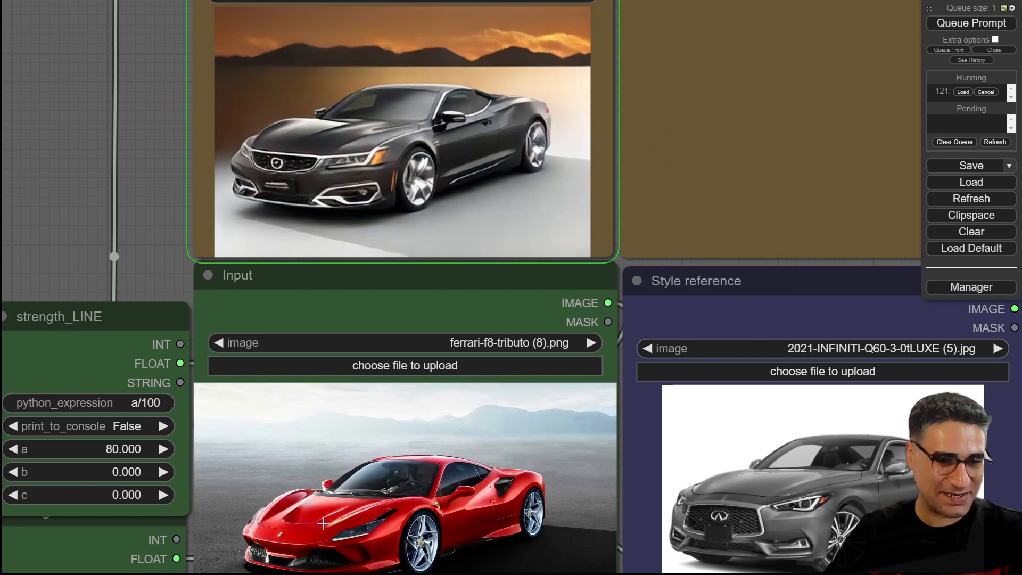
{"action": "left_click_drag", "start_coordinate": [154, 242], "coordinate": [134, 179]}
{"action": "scroll", "coordinate": [134, 179], "scroll_direction": "down", "scroll_amount": 1}
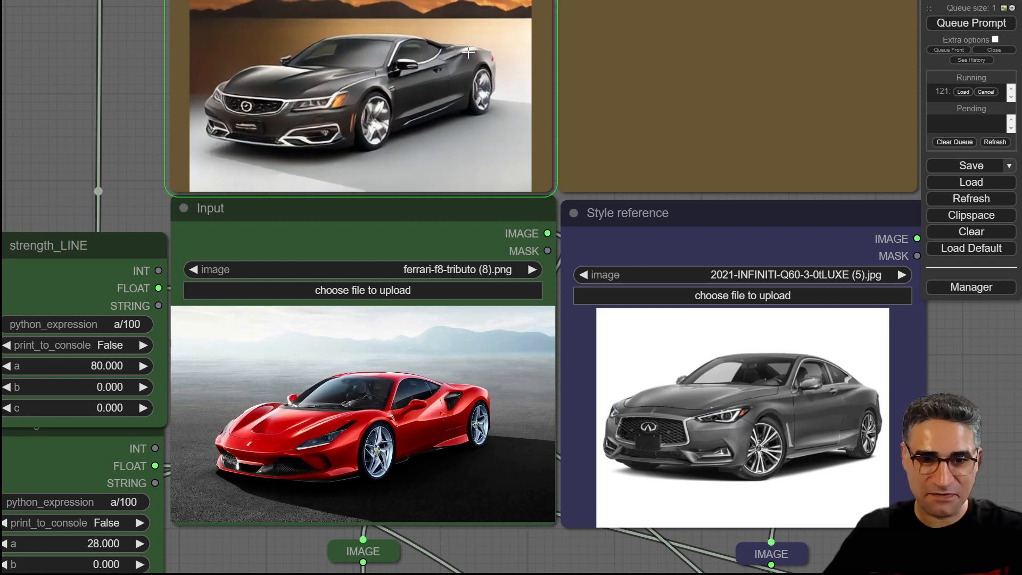
Step: Examine the first saved image up close, comparing its roof, side windows and chrome trim with the Infiniti reference
{"action": "scroll", "coordinate": [484, 66], "scroll_direction": "up", "scroll_amount": 1}
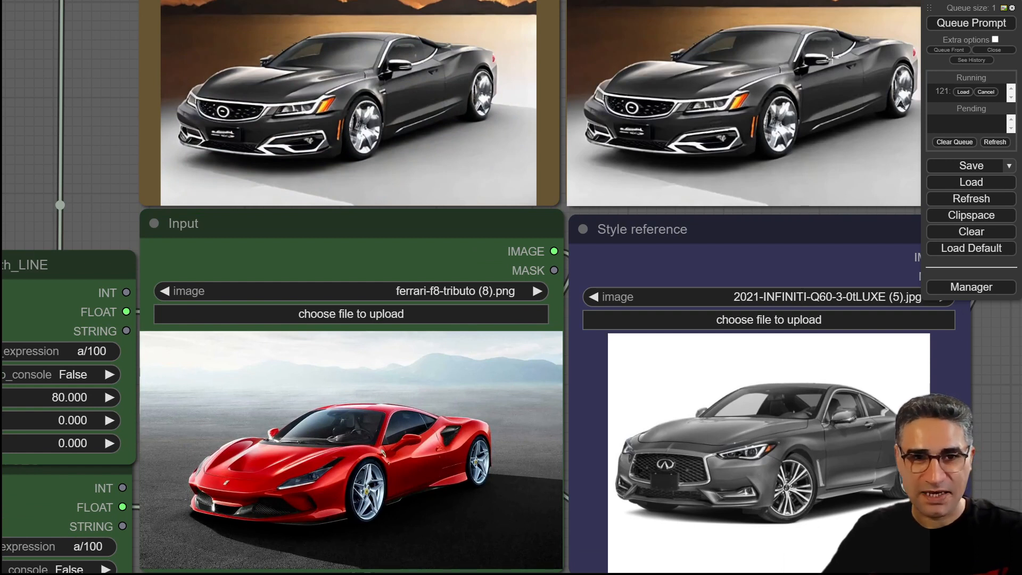
{"action": "scroll", "coordinate": [823, 64], "scroll_direction": "up", "scroll_amount": 5}
{"action": "scroll", "coordinate": [827, 69], "scroll_direction": "down", "scroll_amount": 5}
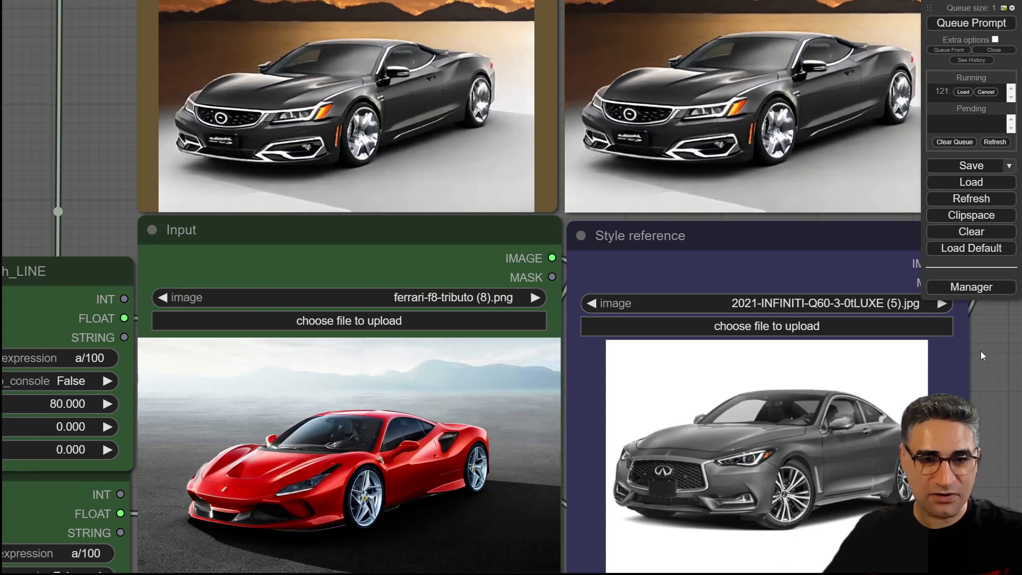
{"action": "left_click_drag", "start_coordinate": [980, 351], "coordinate": [796, 469]}
{"action": "scroll", "coordinate": [796, 469], "scroll_direction": "up", "scroll_amount": 5}
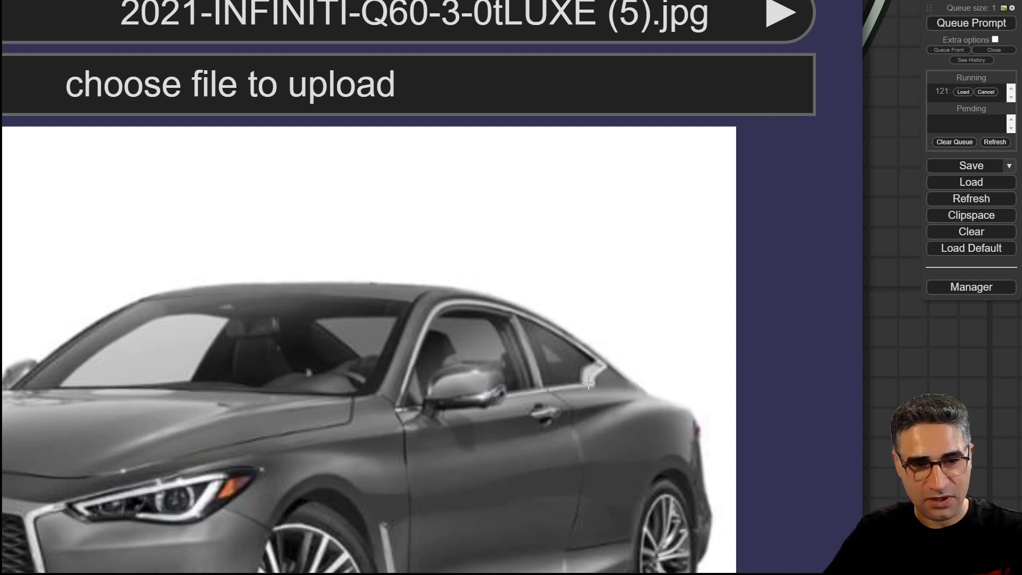
{"action": "left_click_drag", "start_coordinate": [842, 329], "coordinate": [824, 447]}
{"action": "scroll", "coordinate": [863, 367], "scroll_direction": "down", "scroll_amount": 6}
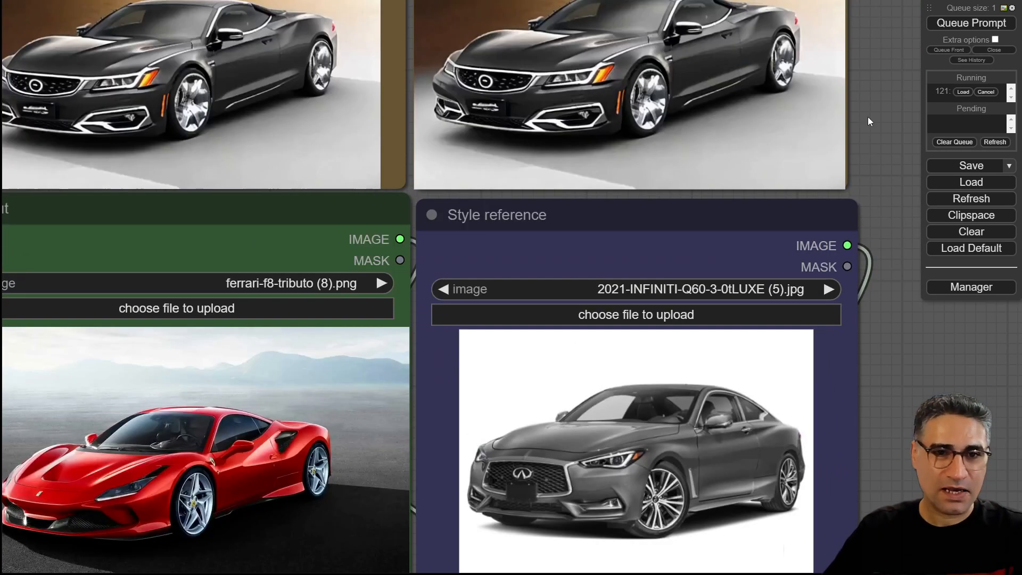
{"action": "left_click_drag", "start_coordinate": [868, 117], "coordinate": [868, 315]}
{"action": "scroll", "coordinate": [725, 185], "scroll_direction": "up", "scroll_amount": 6}
{"action": "scroll", "coordinate": [724, 184], "scroll_direction": "up", "scroll_amount": 2}
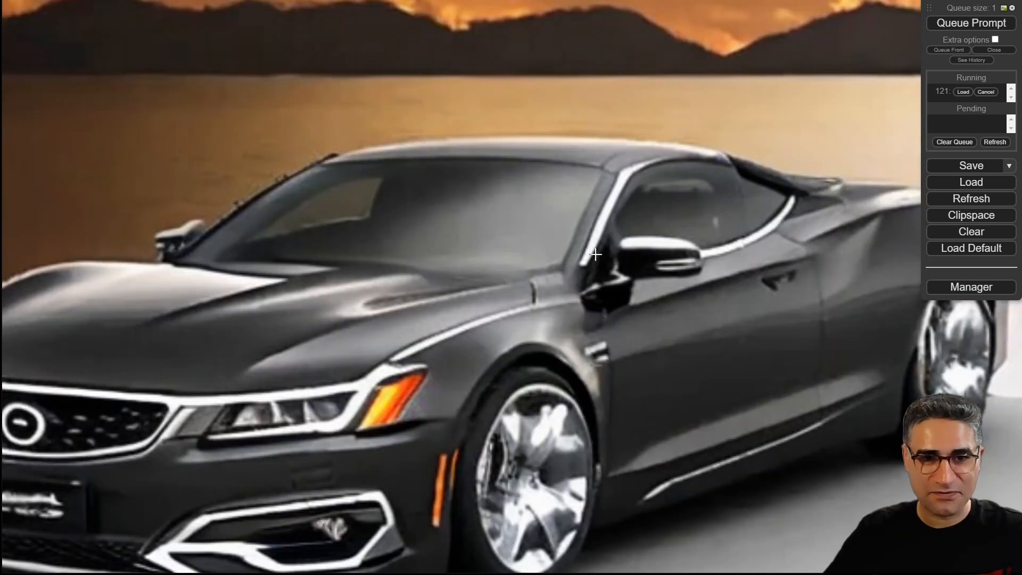
{"action": "scroll", "coordinate": [782, 225], "scroll_direction": "down", "scroll_amount": 7}
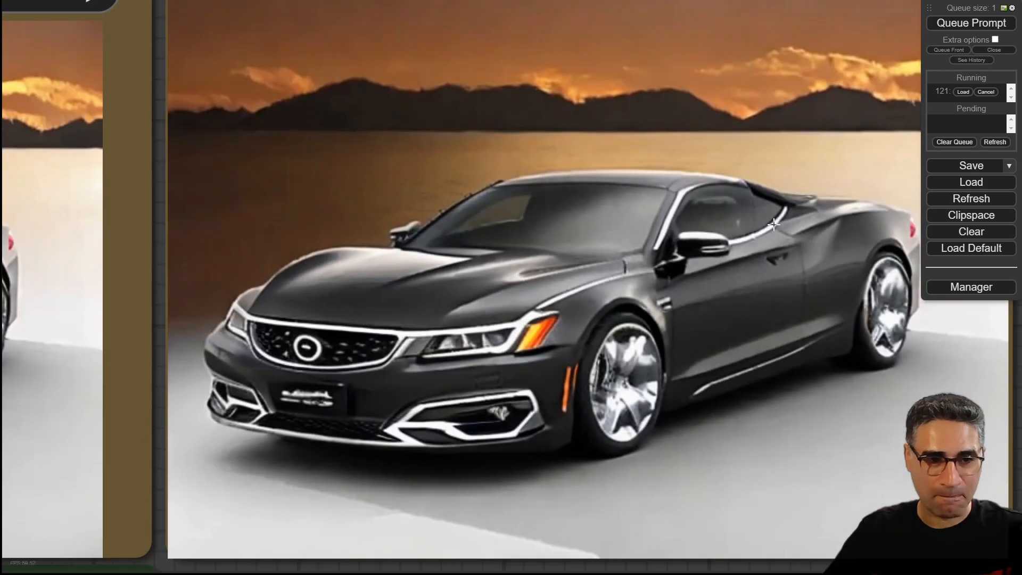
{"action": "scroll", "coordinate": [762, 241], "scroll_direction": "down", "scroll_amount": 4}
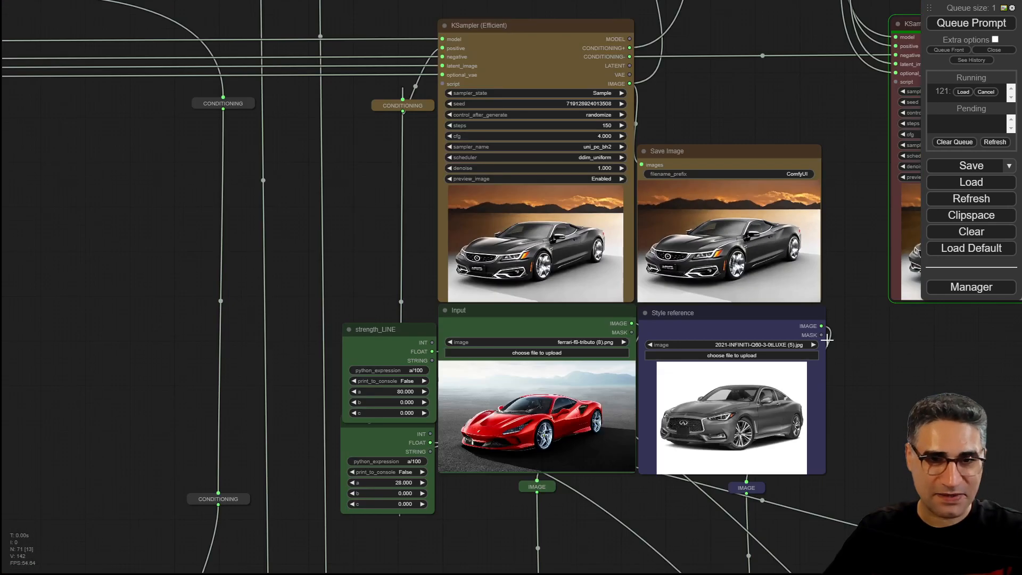
{"action": "scroll", "coordinate": [426, 414], "scroll_direction": "up", "scroll_amount": 5}
{"action": "scroll", "coordinate": [421, 410], "scroll_direction": "up", "scroll_amount": 4}
{"action": "scroll", "coordinate": [730, 389], "scroll_direction": "down", "scroll_amount": 4}
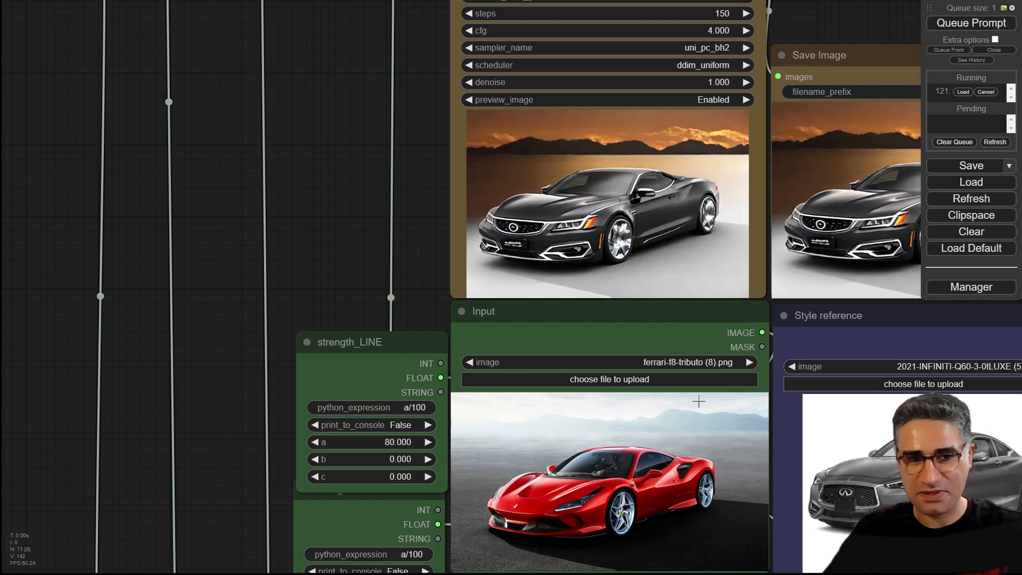
Step: Inspect the second sampler's refined preview and its saved image, checking the car's windows, grille, headlights and wheels
{"action": "left_click_drag", "start_coordinate": [421, 226], "coordinate": [209, 221]}
{"action": "scroll", "coordinate": [615, 247], "scroll_direction": "down", "scroll_amount": 5}
{"action": "scroll", "coordinate": [571, 375], "scroll_direction": "up", "scroll_amount": 3}
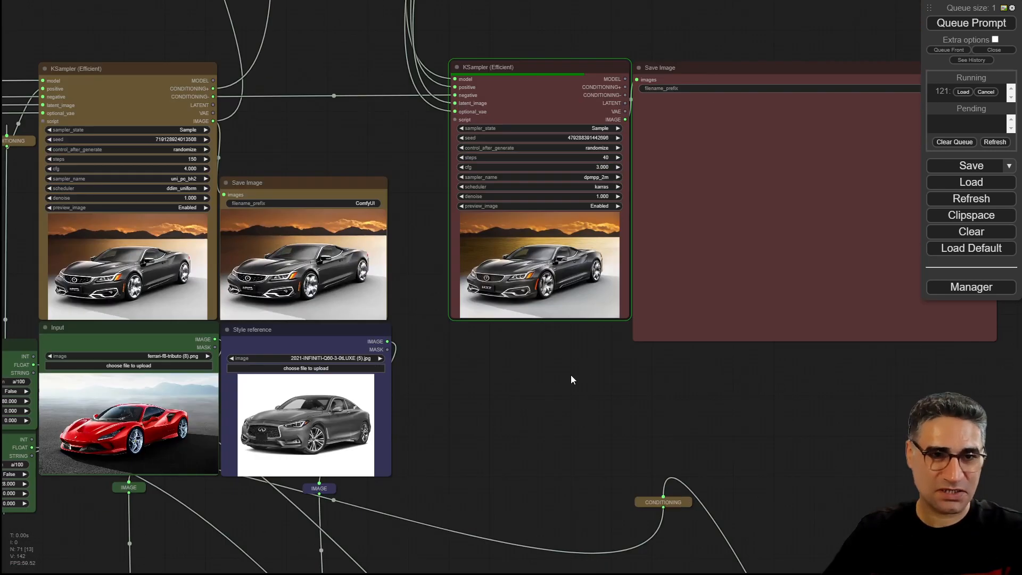
{"action": "scroll", "coordinate": [577, 235], "scroll_direction": "up", "scroll_amount": 15}
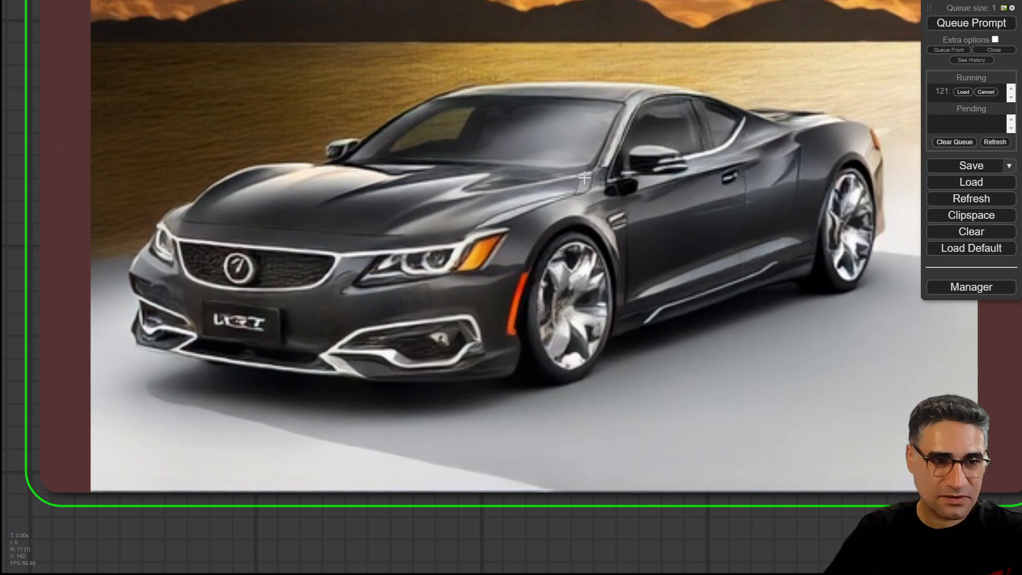
{"action": "scroll", "coordinate": [591, 213], "scroll_direction": "down", "scroll_amount": 10}
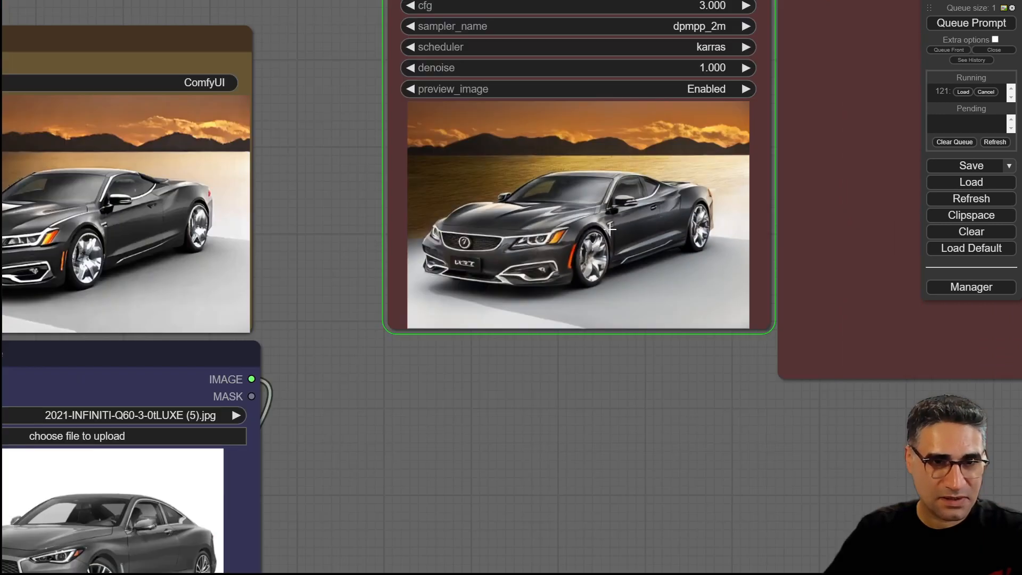
{"action": "left_click_drag", "start_coordinate": [698, 354], "coordinate": [50, 457]}
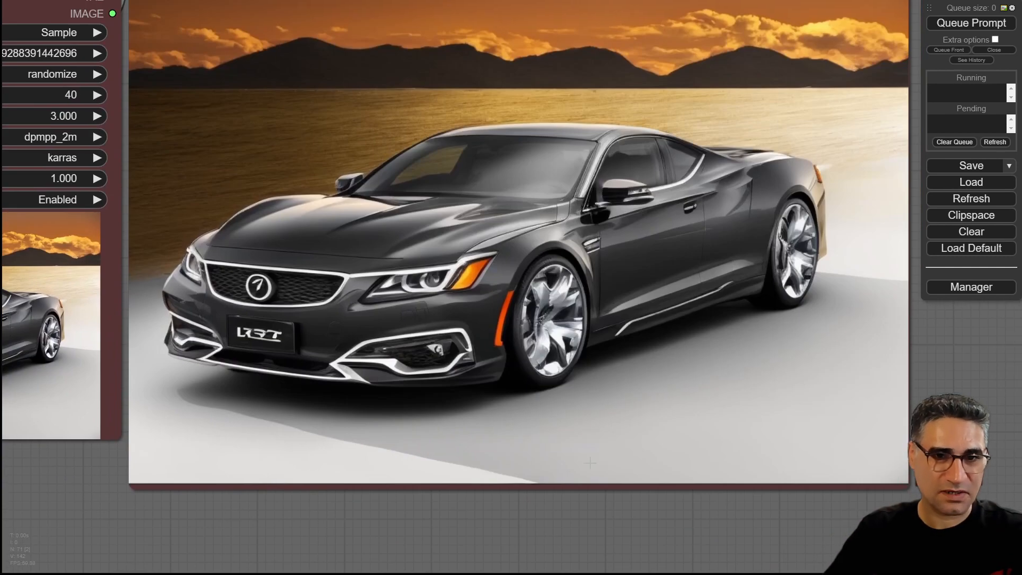
{"action": "scroll", "coordinate": [453, 225], "scroll_direction": "up", "scroll_amount": 4}
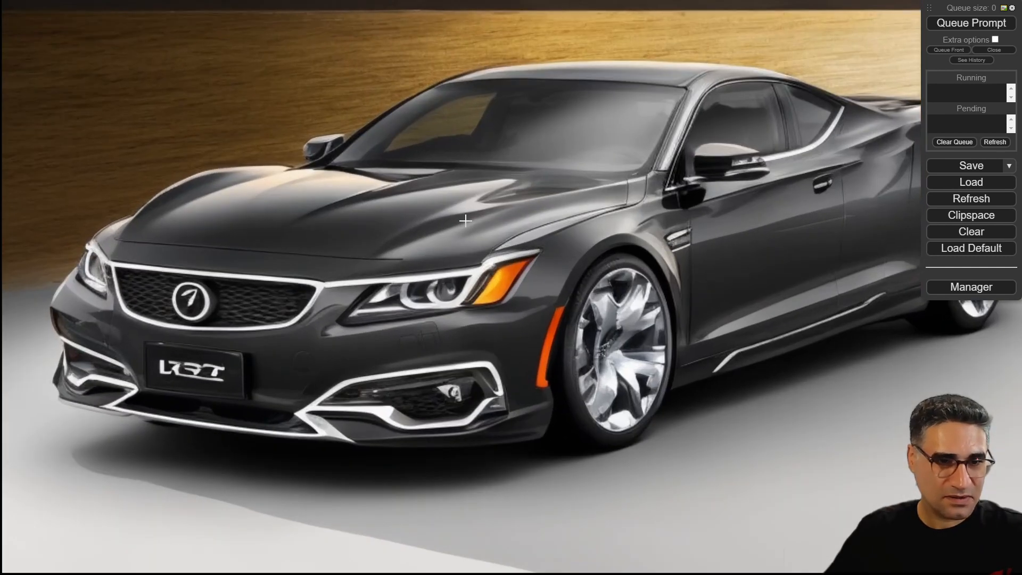
{"action": "scroll", "coordinate": [478, 221], "scroll_direction": "down", "scroll_amount": 10}
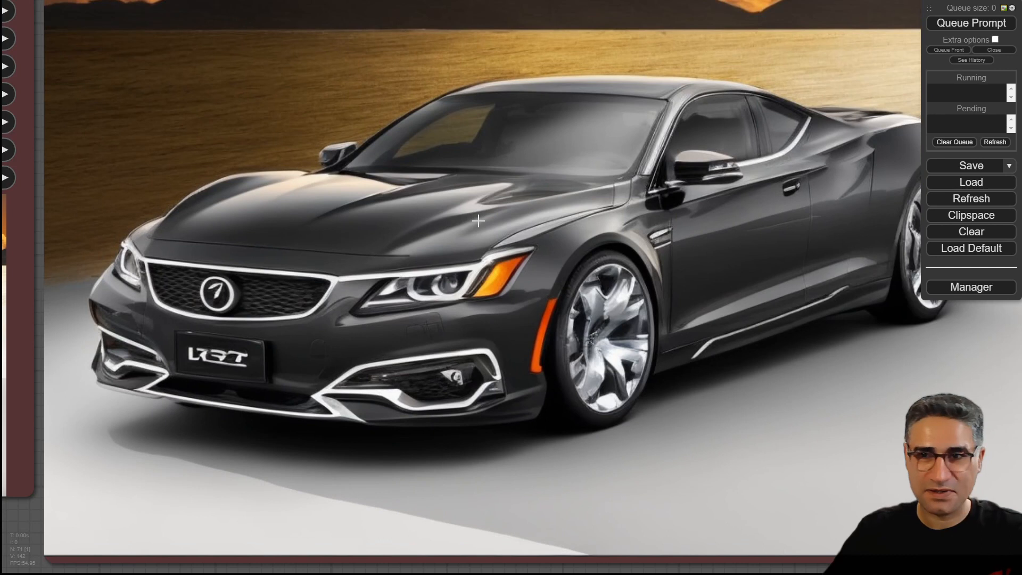
Step: Set strength_LINE a to 50 and queue a new generation of the Ferrari with the Infiniti reference
{"action": "scroll", "coordinate": [619, 303], "scroll_direction": "up", "scroll_amount": 12}
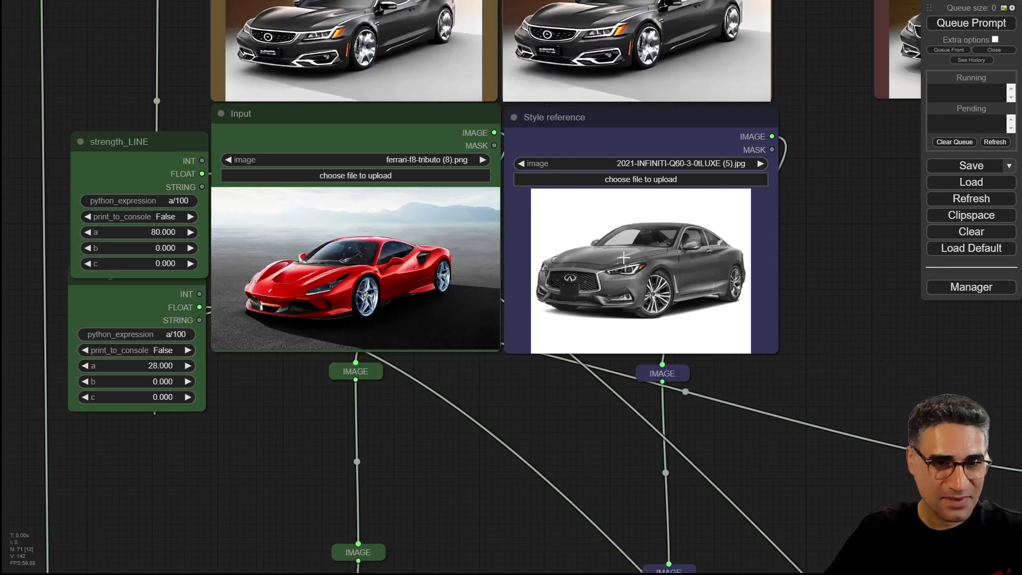
{"action": "scroll", "coordinate": [611, 283], "scroll_direction": "down", "scroll_amount": 6}
{"action": "left_click_drag", "start_coordinate": [513, 432], "coordinate": [566, 491]}
{"action": "scroll", "coordinate": [98, 315], "scroll_direction": "up", "scroll_amount": 5}
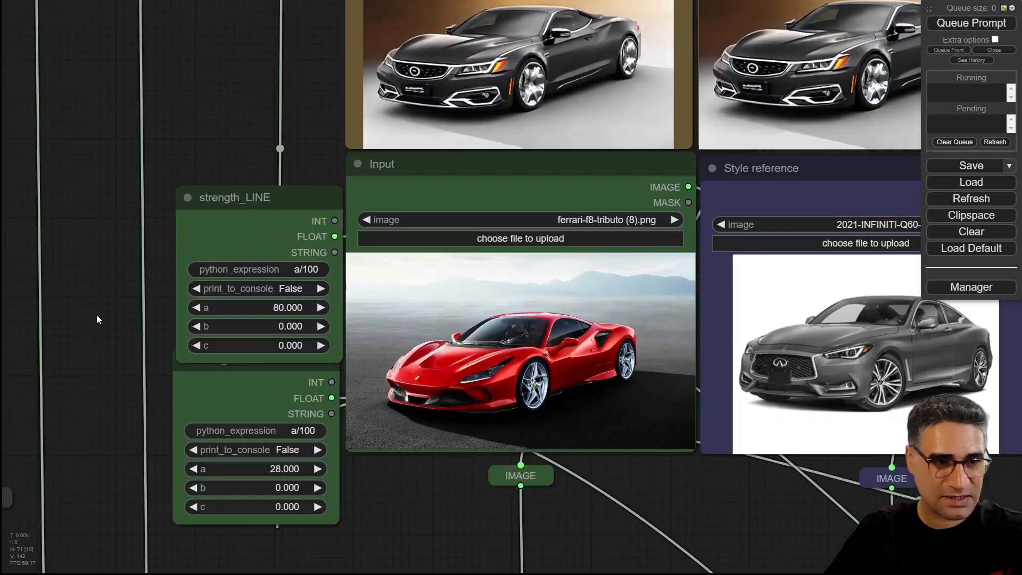
{"action": "left_click", "coordinate": [295, 306]}
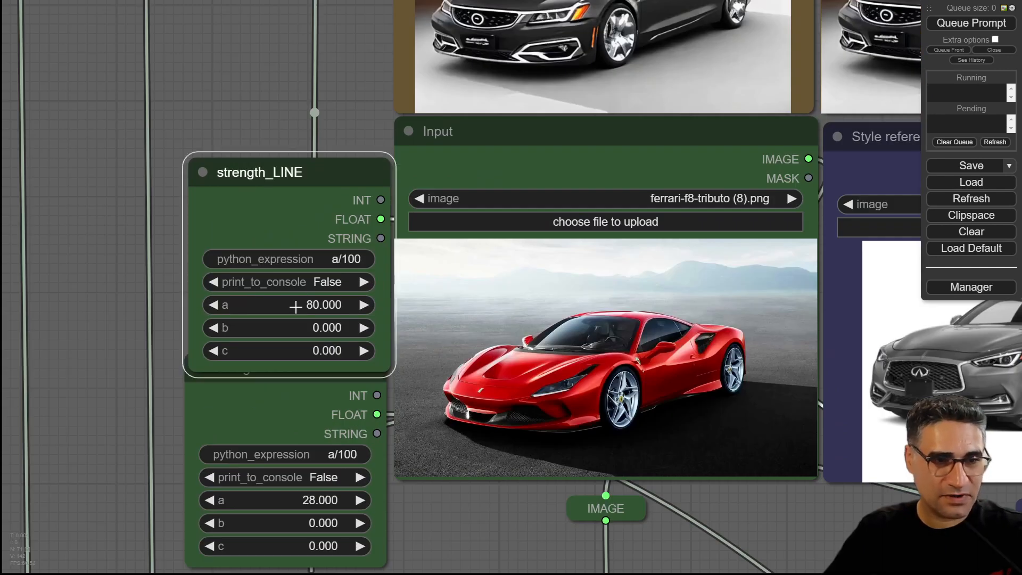
{"action": "left_click_drag", "start_coordinate": [289, 307], "coordinate": [294, 303]}
{"action": "left_click", "coordinate": [933, 25]}
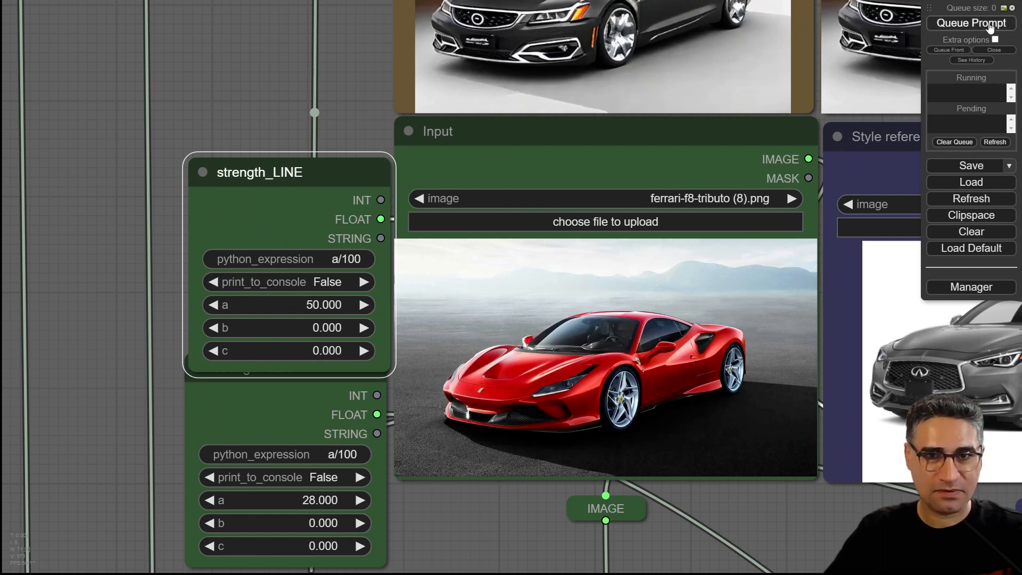
Step: Watch the new lower-line-strength preview form and compare its roof, front and wheels with the input, reference and earlier output
{"action": "left_click_drag", "start_coordinate": [333, 118], "coordinate": [252, 233]}
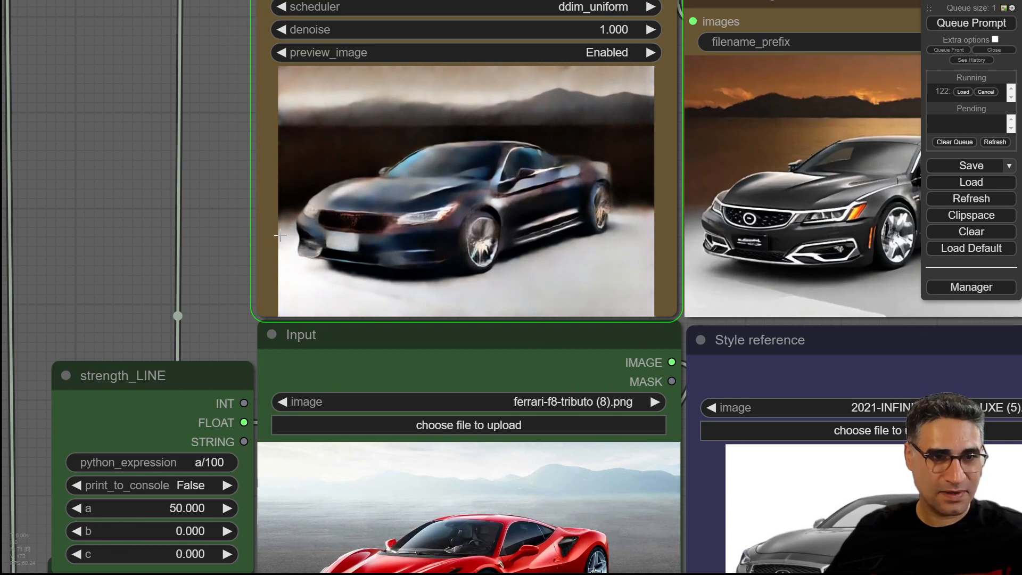
{"action": "left_click_drag", "start_coordinate": [235, 293], "coordinate": [137, 180]}
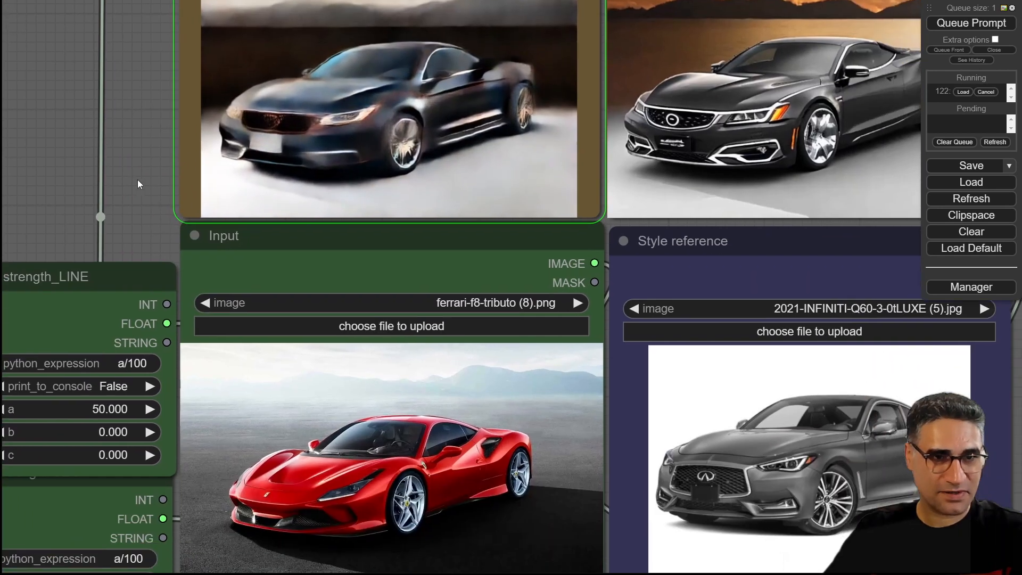
{"action": "left_click_drag", "start_coordinate": [157, 117], "coordinate": [163, 282]}
{"action": "scroll", "coordinate": [357, 255], "scroll_direction": "up", "scroll_amount": 8}
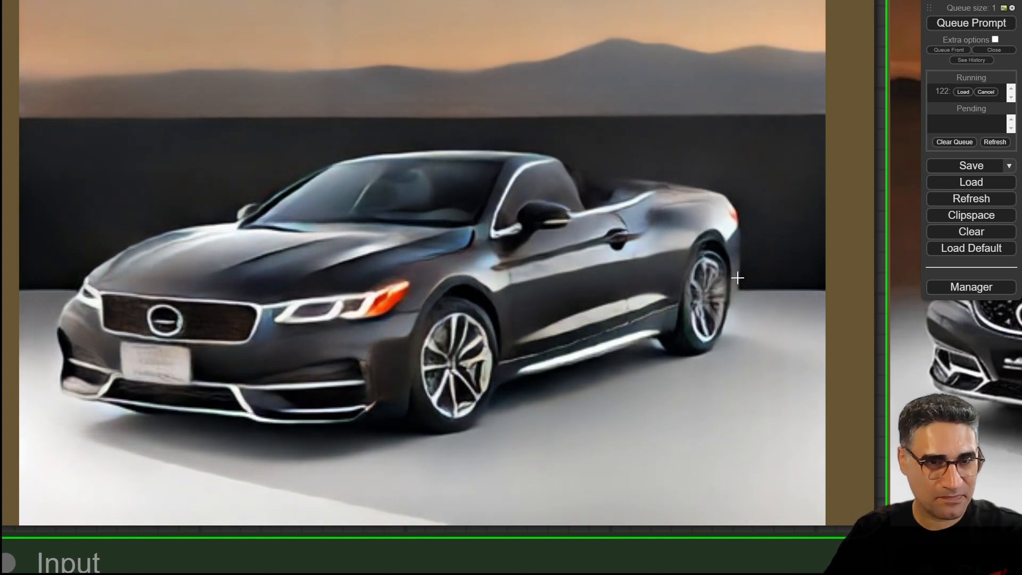
{"action": "scroll", "coordinate": [737, 277], "scroll_direction": "down", "scroll_amount": 8}
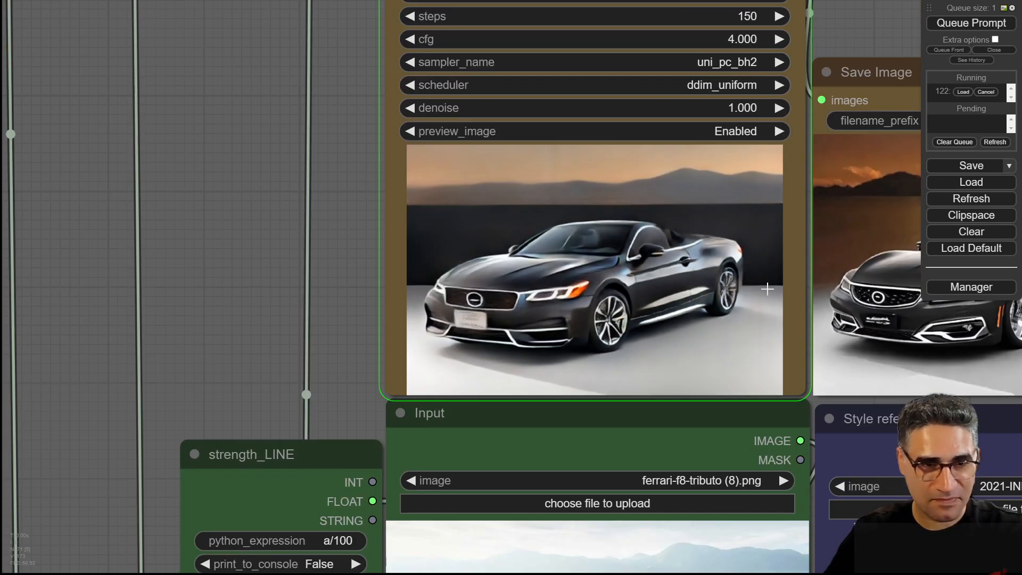
{"action": "left_click_drag", "start_coordinate": [290, 390], "coordinate": [78, 195]}
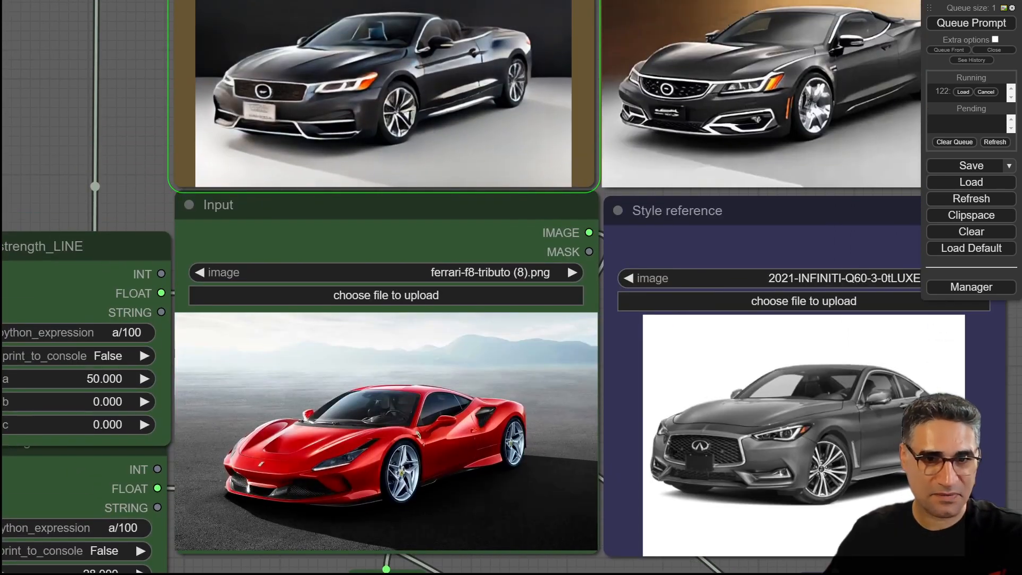
{"action": "left_click_drag", "start_coordinate": [85, 114], "coordinate": [86, 199]}
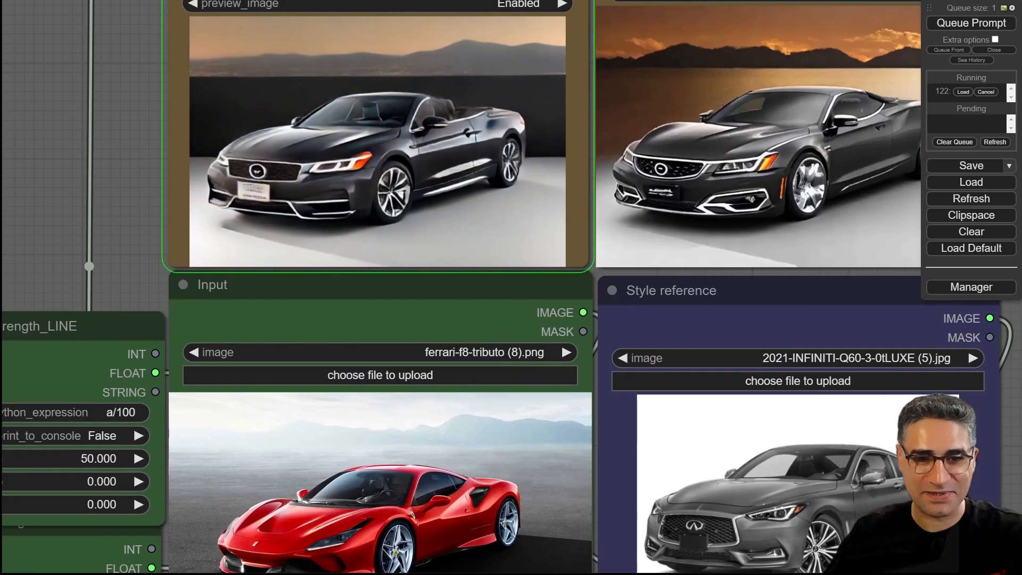
{"action": "left_click_drag", "start_coordinate": [154, 174], "coordinate": [267, 320]}
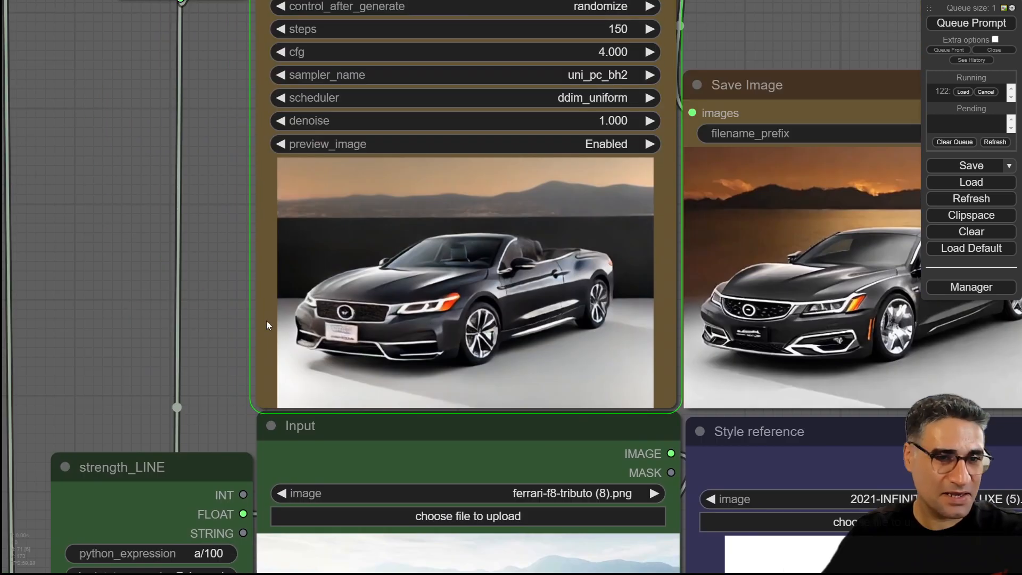
{"action": "scroll", "coordinate": [423, 213], "scroll_direction": "up", "scroll_amount": 3}
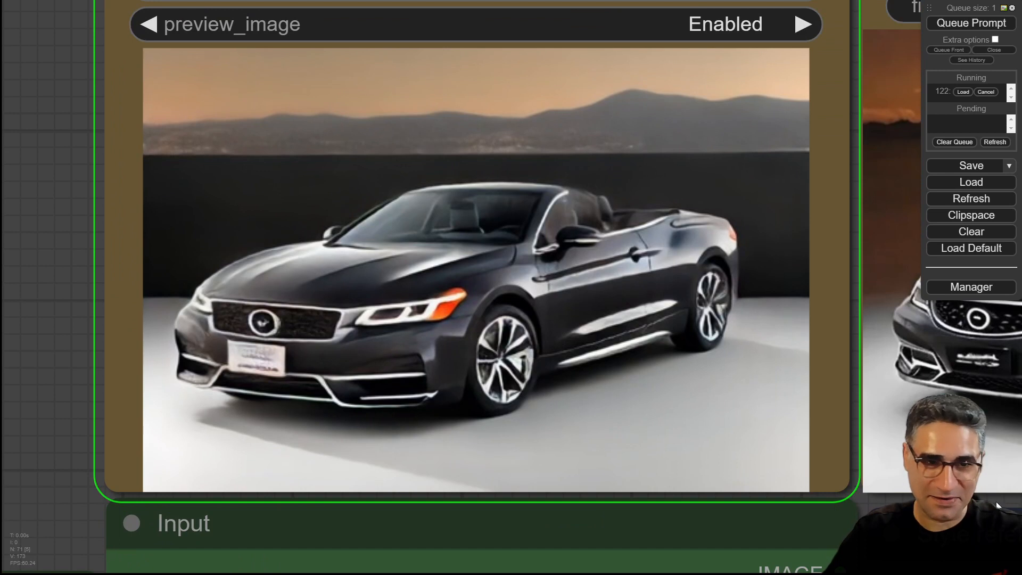
Step: Examine the black convertible preview up close, comparing its roof, side windows and body shape with the red Ferrari input
{"action": "scroll", "coordinate": [550, 260], "scroll_direction": "down", "scroll_amount": 5}
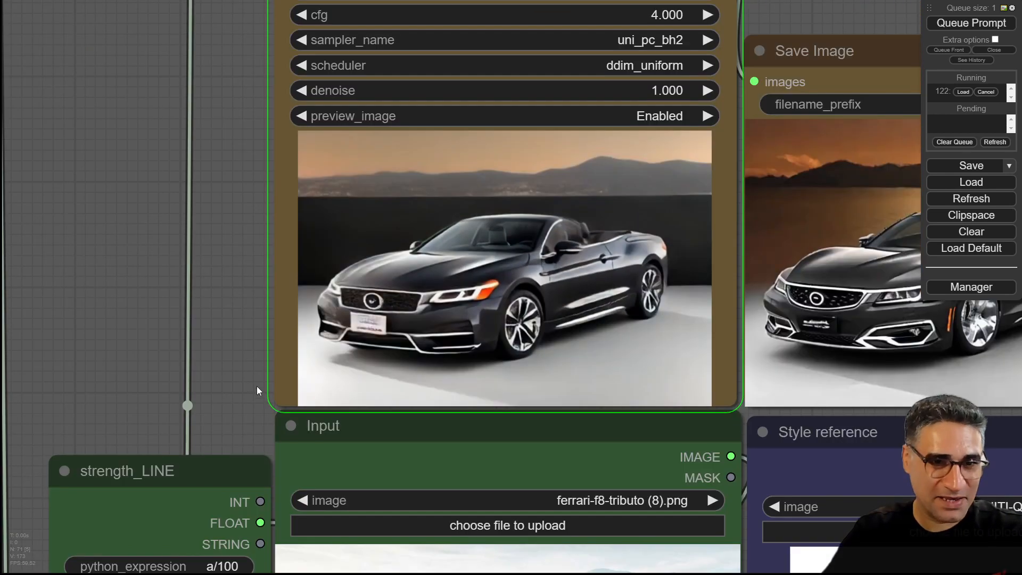
{"action": "left_click_drag", "start_coordinate": [256, 390], "coordinate": [231, 210]}
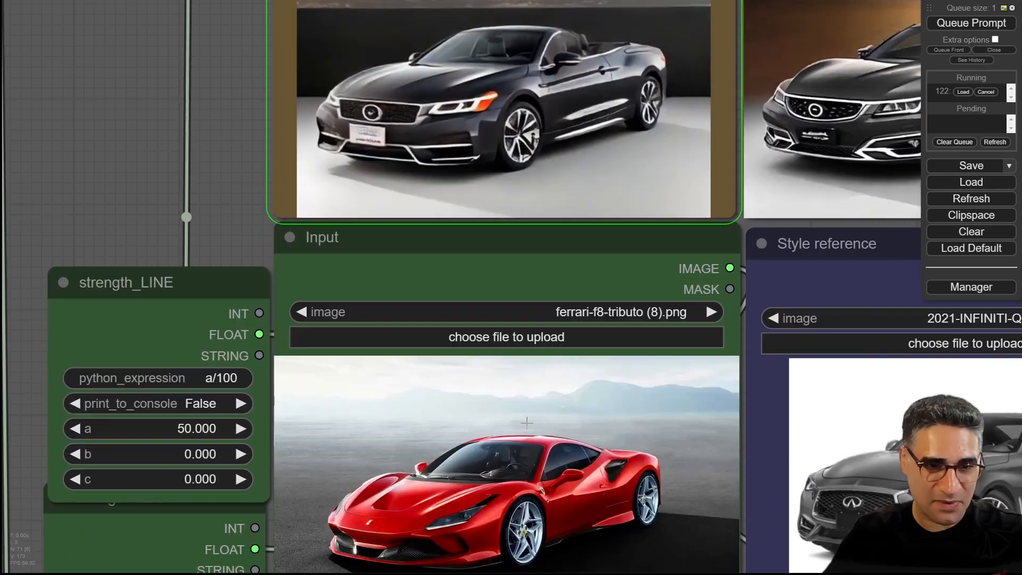
{"action": "left_click_drag", "start_coordinate": [226, 73], "coordinate": [238, 235]}
{"action": "scroll", "coordinate": [556, 222], "scroll_direction": "up", "scroll_amount": 5}
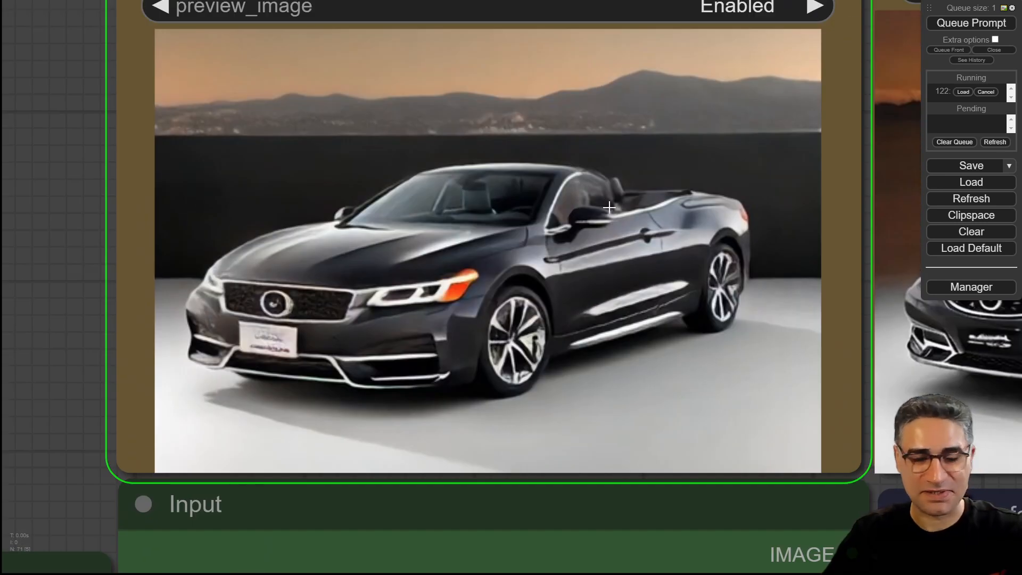
{"action": "scroll", "coordinate": [610, 208], "scroll_direction": "down", "scroll_amount": 3}
{"action": "scroll", "coordinate": [596, 207], "scroll_direction": "up", "scroll_amount": 3}
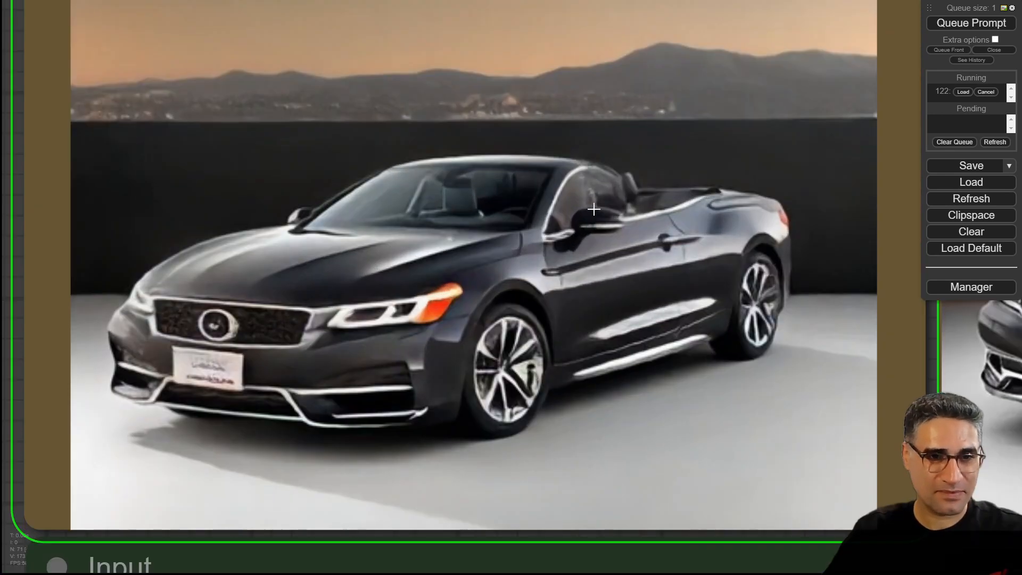
{"action": "scroll", "coordinate": [594, 209], "scroll_direction": "down", "scroll_amount": 5}
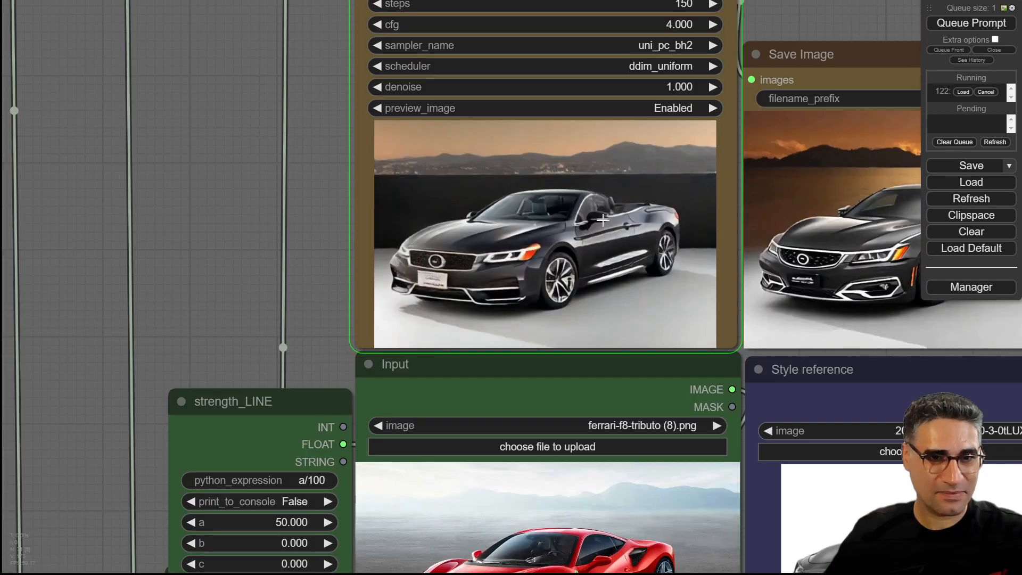
{"action": "left_click_drag", "start_coordinate": [289, 131], "coordinate": [58, 120]}
{"action": "scroll", "coordinate": [693, 154], "scroll_direction": "up", "scroll_amount": 6}
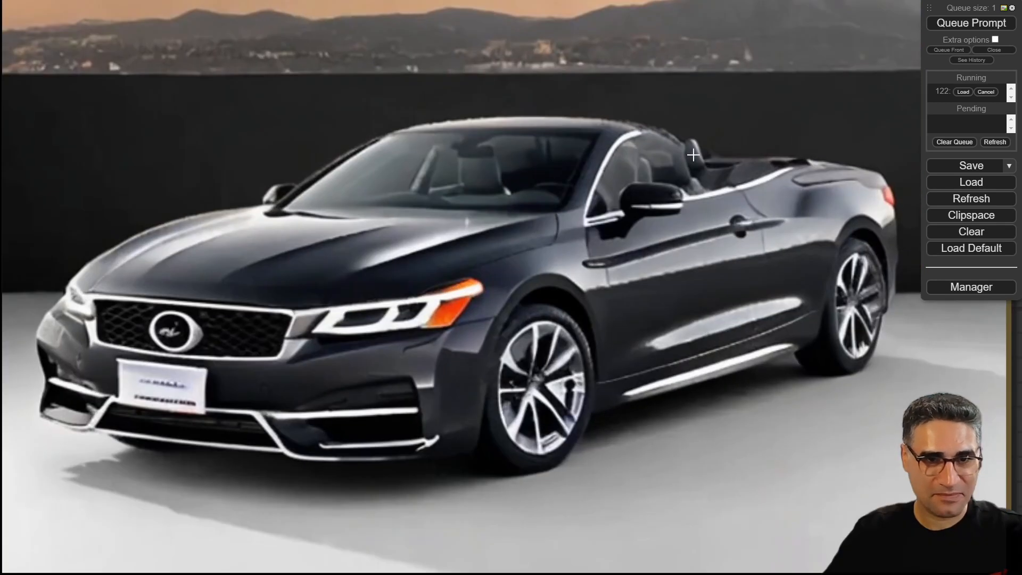
Step: Compare the saved convertible image with the Ferrari input and Infiniti reference, and check the second sampler's preview
{"action": "scroll", "coordinate": [699, 159], "scroll_direction": "down", "scroll_amount": 5}
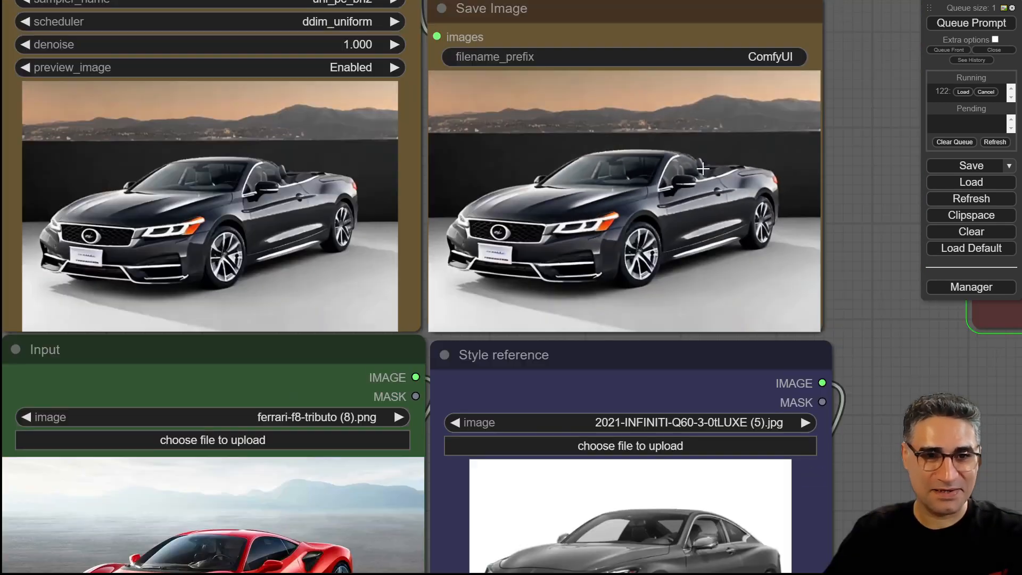
{"action": "scroll", "coordinate": [703, 157], "scroll_direction": "down", "scroll_amount": 2}
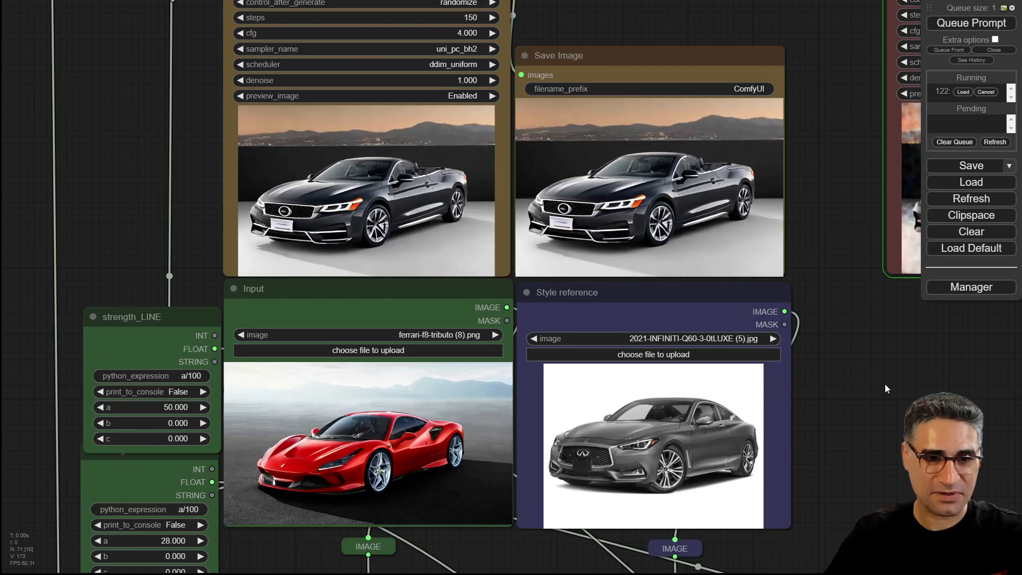
{"action": "left_click_drag", "start_coordinate": [886, 389], "coordinate": [628, 472]}
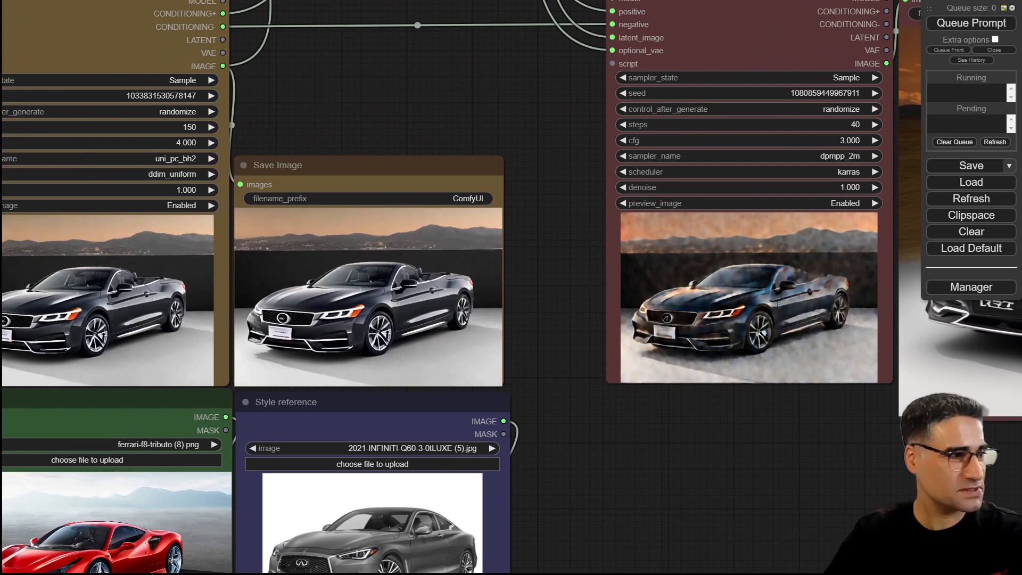
Step: Queue a generation of the red Hyundai Grand i10 Nios input with the black roadster as style reference
{"action": "left_click_drag", "start_coordinate": [2, 405], "coordinate": [818, 258]}
{"action": "left_click_drag", "start_coordinate": [417, 403], "coordinate": [557, 402]}
{"action": "scroll", "coordinate": [480, 380], "scroll_direction": "up", "scroll_amount": 5}
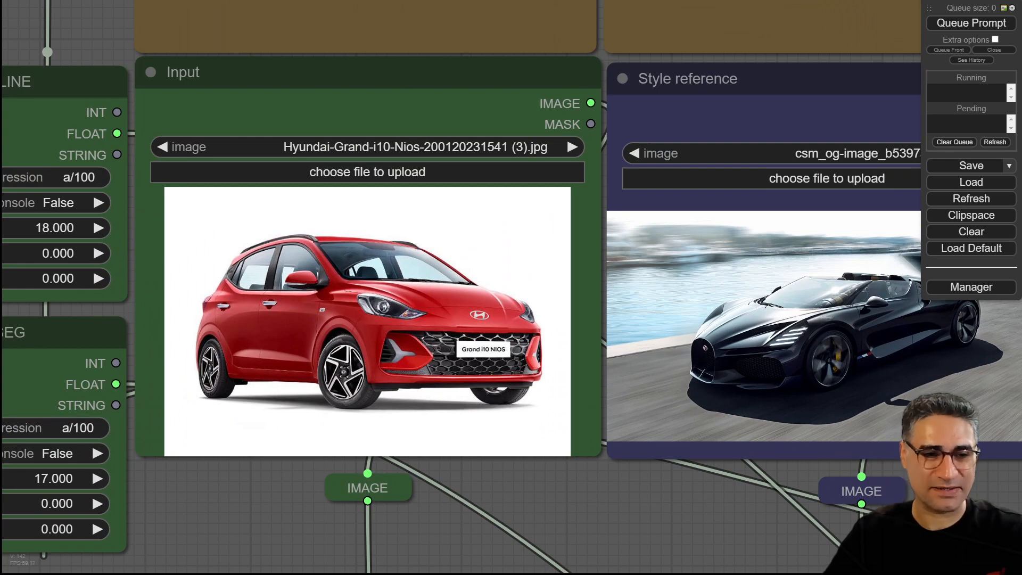
{"action": "scroll", "coordinate": [665, 528], "scroll_direction": "down", "scroll_amount": 3}
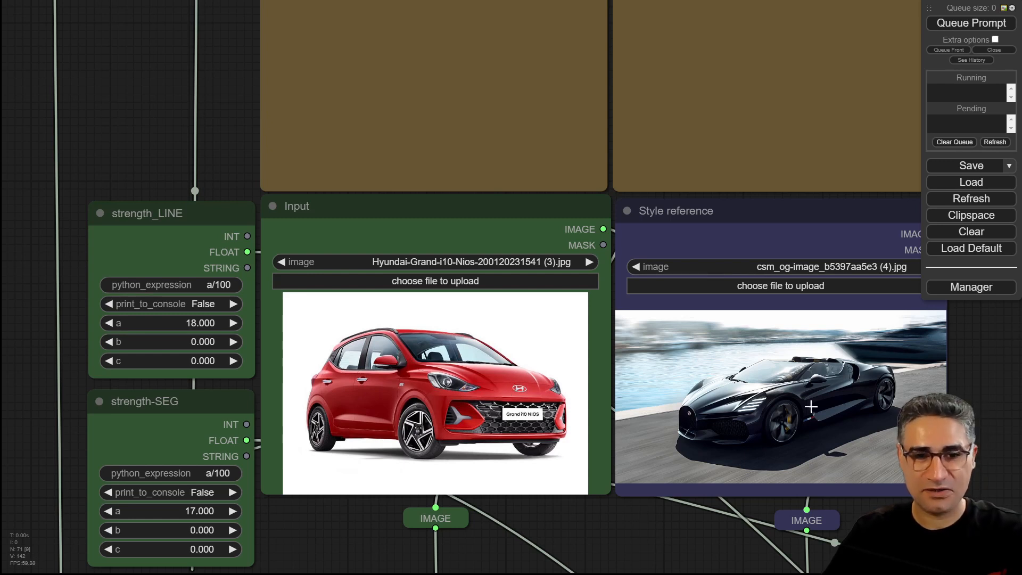
{"action": "key", "text": "ctrl+Return"}
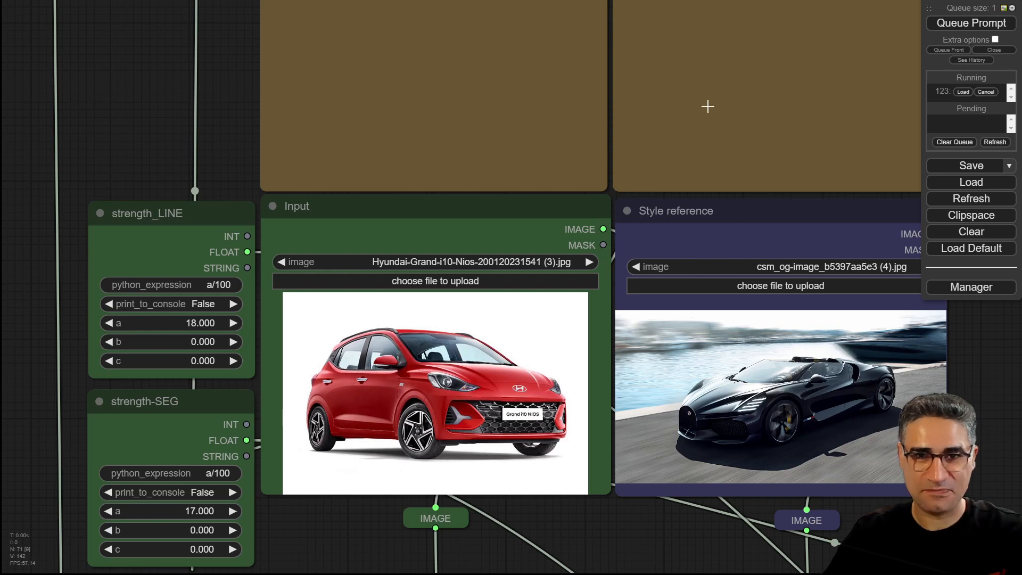
Step: Watch the first sampler's preview area while the Hyundai restyling generates
{"action": "left_click_drag", "start_coordinate": [214, 113], "coordinate": [132, 274]}
{"action": "scroll", "coordinate": [287, 267], "scroll_direction": "up", "scroll_amount": 5}
{"action": "left_click_drag", "start_coordinate": [132, 273], "coordinate": [15, 282]}
{"action": "scroll", "coordinate": [119, 263], "scroll_direction": "up", "scroll_amount": 2}
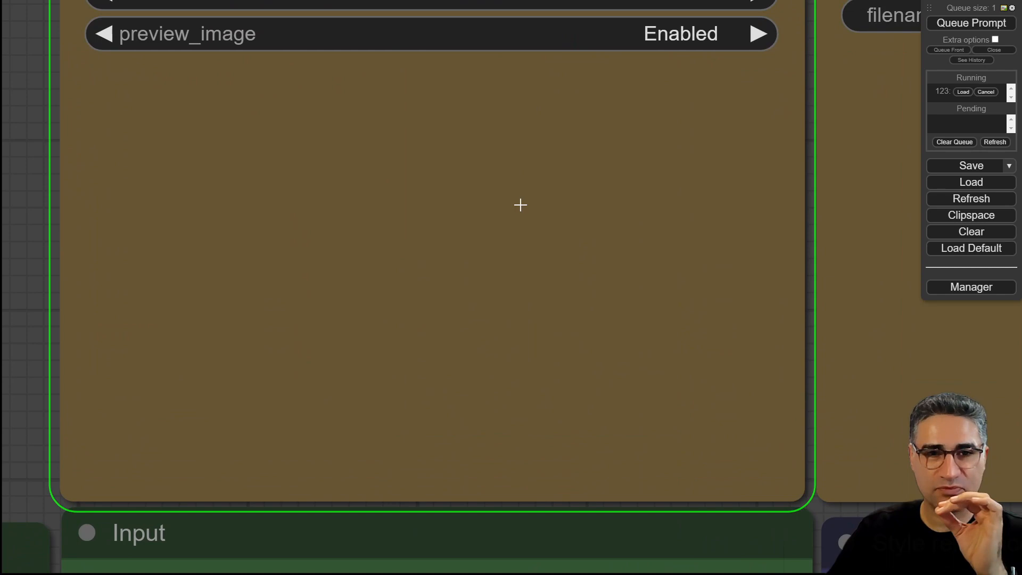
{"action": "scroll", "coordinate": [524, 207], "scroll_direction": "up", "scroll_amount": 1}
{"action": "scroll", "coordinate": [531, 223], "scroll_direction": "down", "scroll_amount": 1}
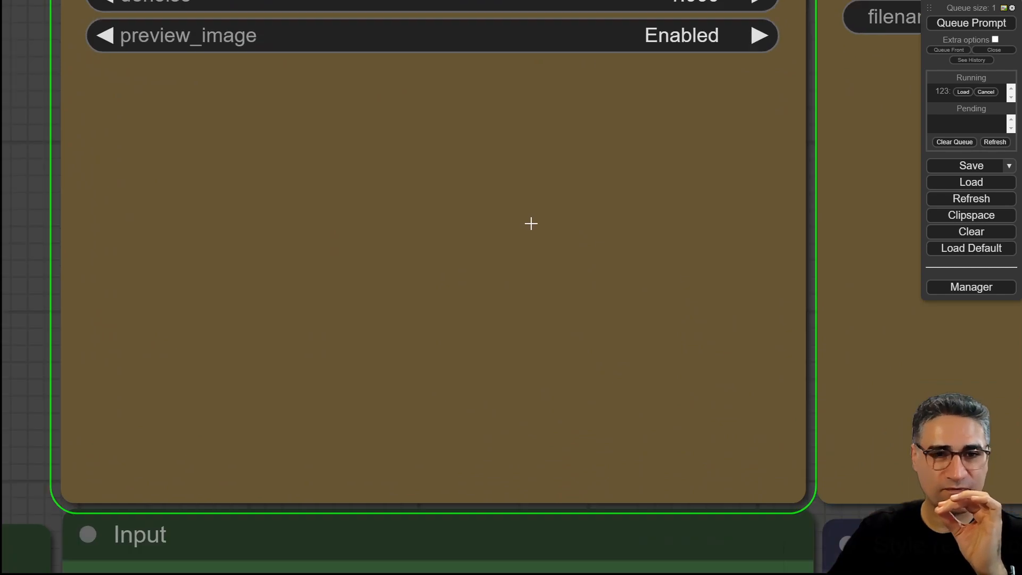
{"action": "left_click_drag", "start_coordinate": [35, 295], "coordinate": [108, 296]}
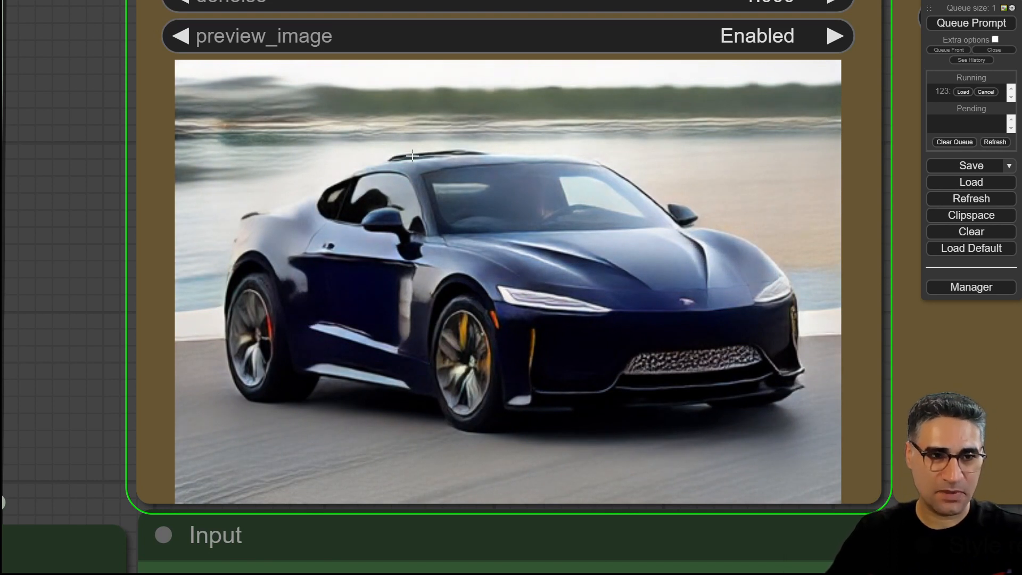
Step: Examine the roof rails and roofline of the dark blue car preview against the Hyundai input
{"action": "scroll", "coordinate": [411, 152], "scroll_direction": "up", "scroll_amount": 8}
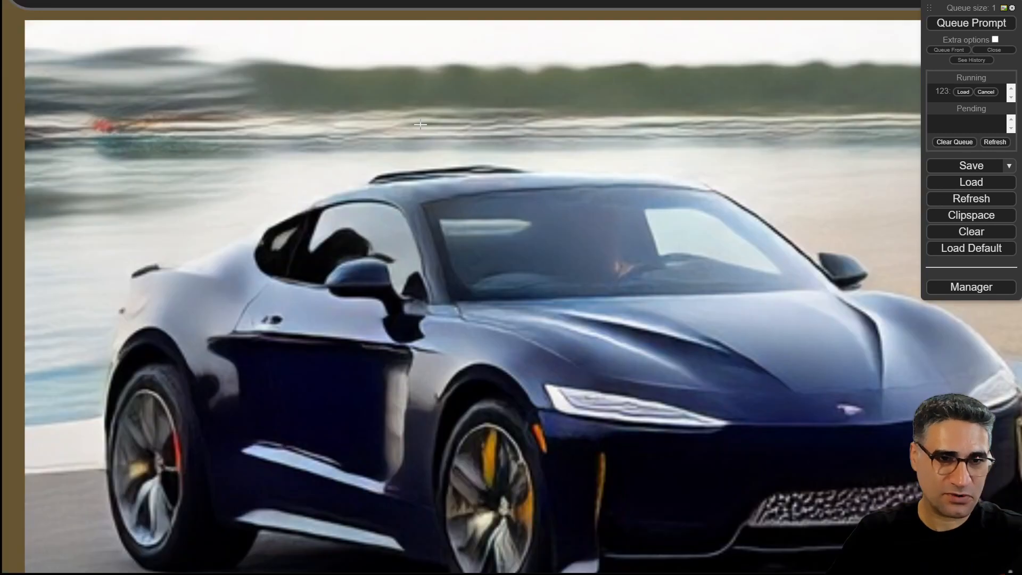
{"action": "scroll", "coordinate": [463, 168], "scroll_direction": "down", "scroll_amount": 5}
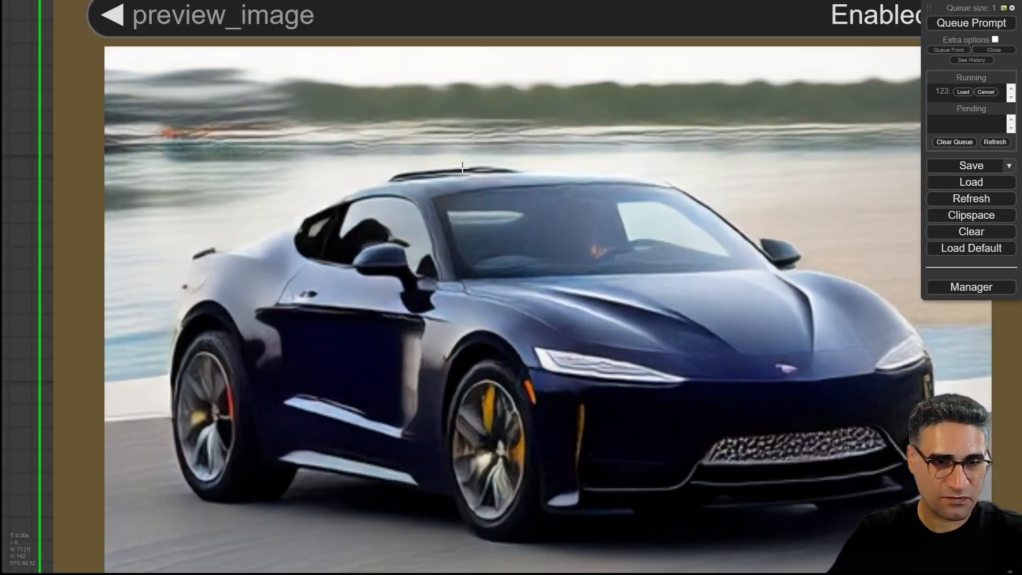
{"action": "scroll", "coordinate": [402, 170], "scroll_direction": "up", "scroll_amount": 5}
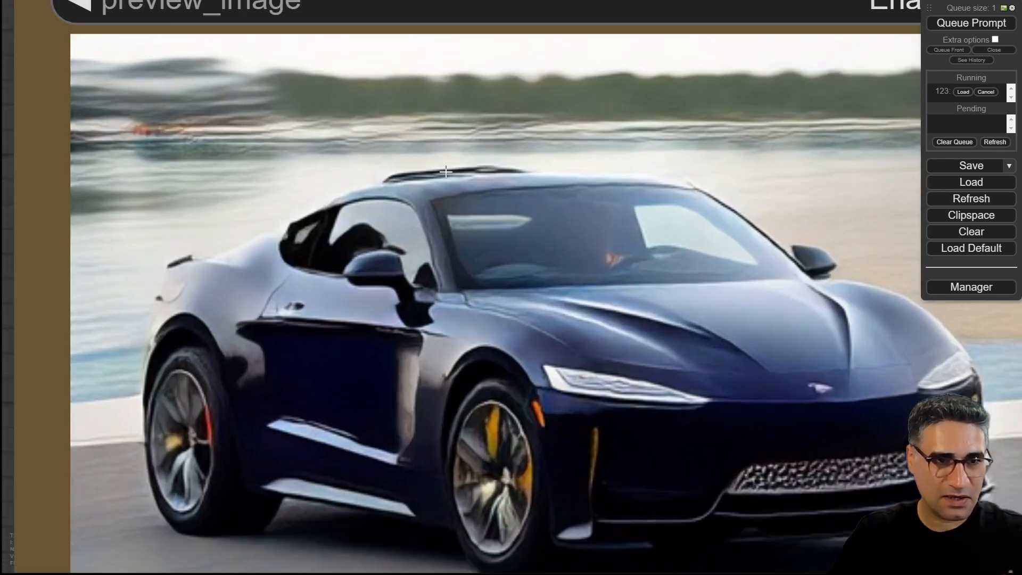
{"action": "scroll", "coordinate": [446, 171], "scroll_direction": "down", "scroll_amount": 4}
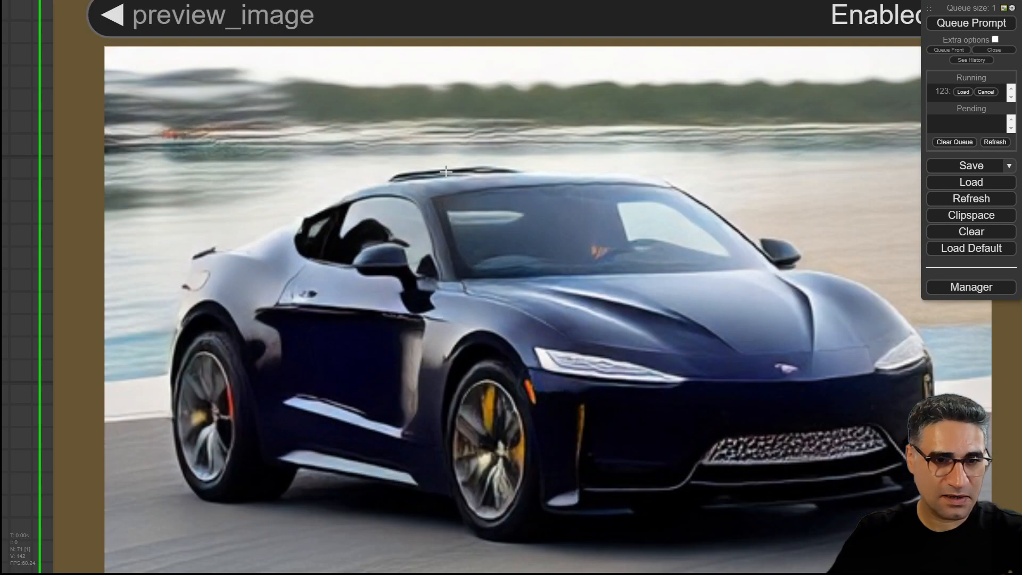
{"action": "scroll", "coordinate": [447, 171], "scroll_direction": "down", "scroll_amount": 6}
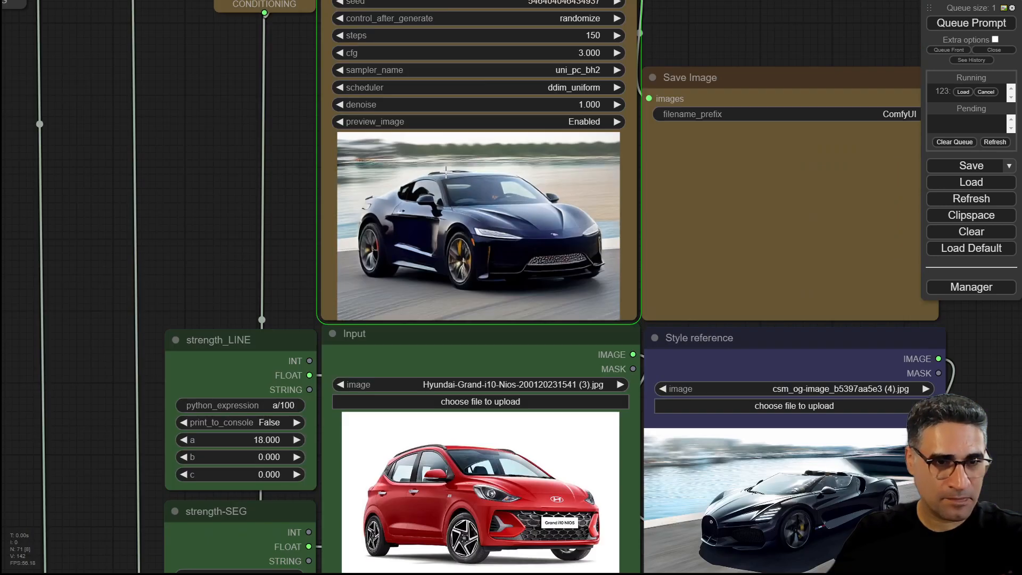
{"action": "left_click_drag", "start_coordinate": [275, 108], "coordinate": [262, 137]}
Step: Inspect the generated car's side, wheels, headlights and front grille up close in the sampler preview
{"action": "scroll", "coordinate": [368, 249], "scroll_direction": "up", "scroll_amount": 5}
{"action": "scroll", "coordinate": [528, 217], "scroll_direction": "up", "scroll_amount": 4}
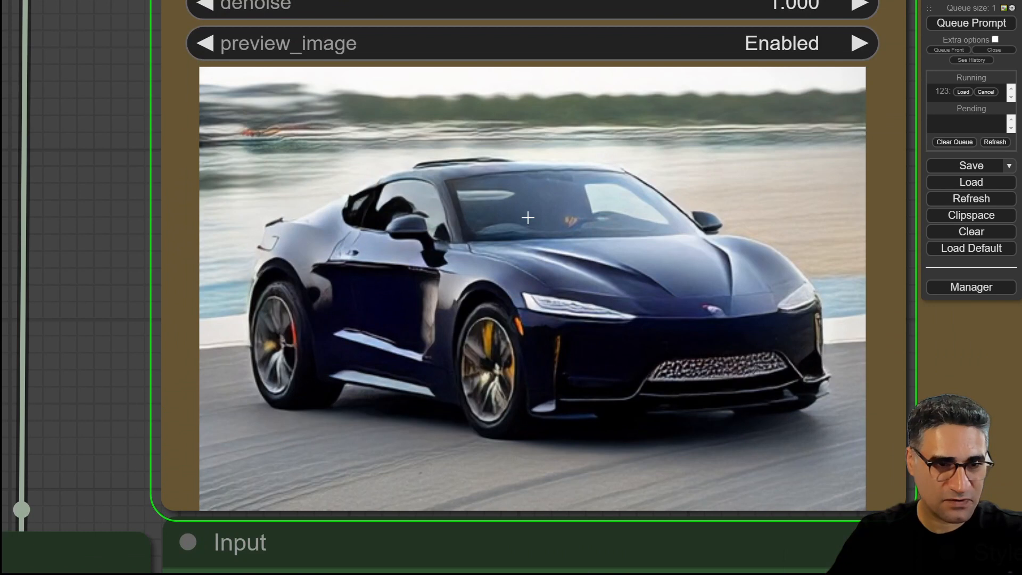
{"action": "scroll", "coordinate": [206, 348], "scroll_direction": "down", "scroll_amount": 3}
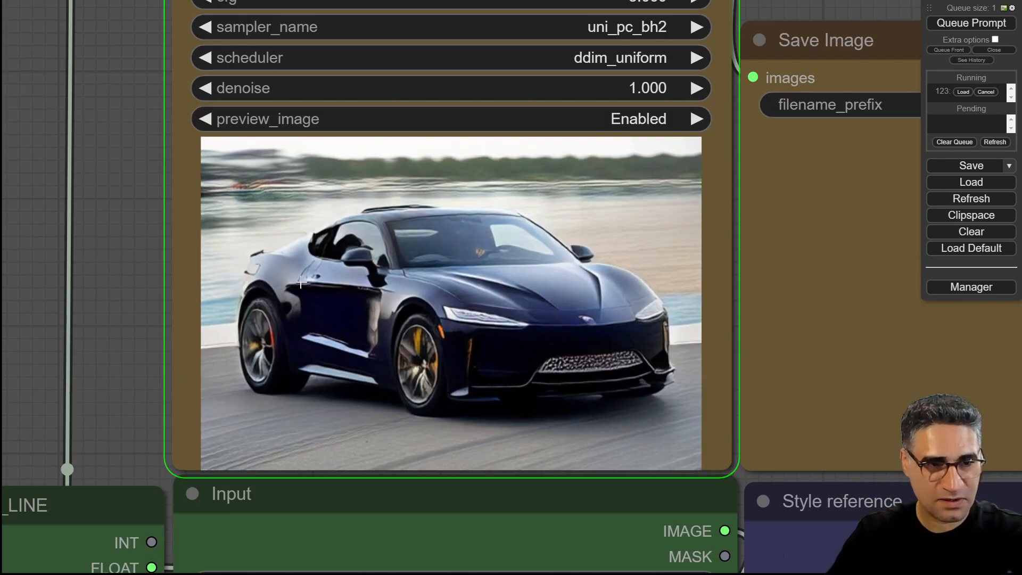
{"action": "scroll", "coordinate": [386, 297], "scroll_direction": "down", "scroll_amount": 4}
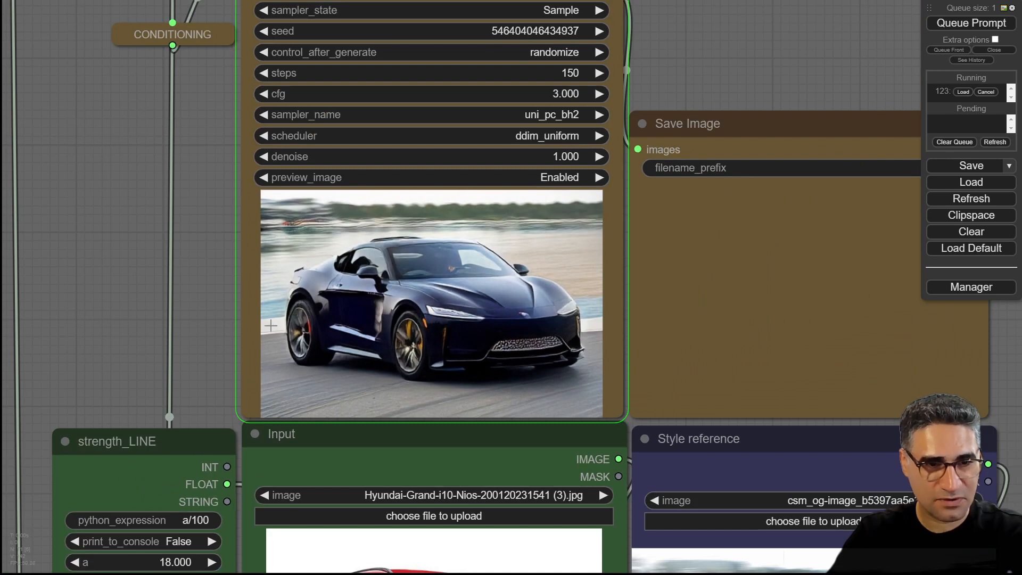
{"action": "left_click_drag", "start_coordinate": [188, 337], "coordinate": [150, 152]}
{"action": "scroll", "coordinate": [345, 109], "scroll_direction": "up", "scroll_amount": 15}
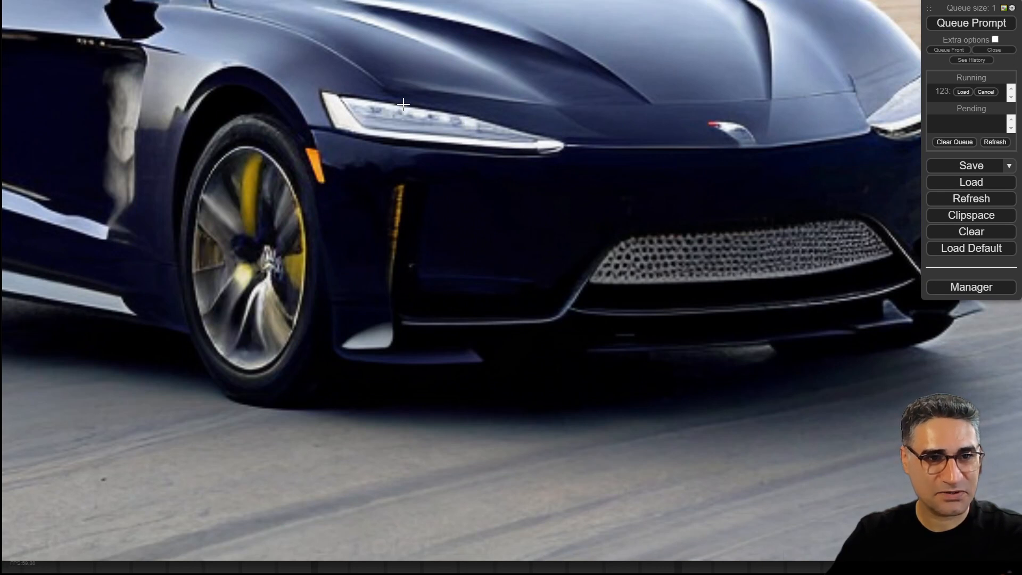
{"action": "scroll", "coordinate": [403, 140], "scroll_direction": "down", "scroll_amount": 15}
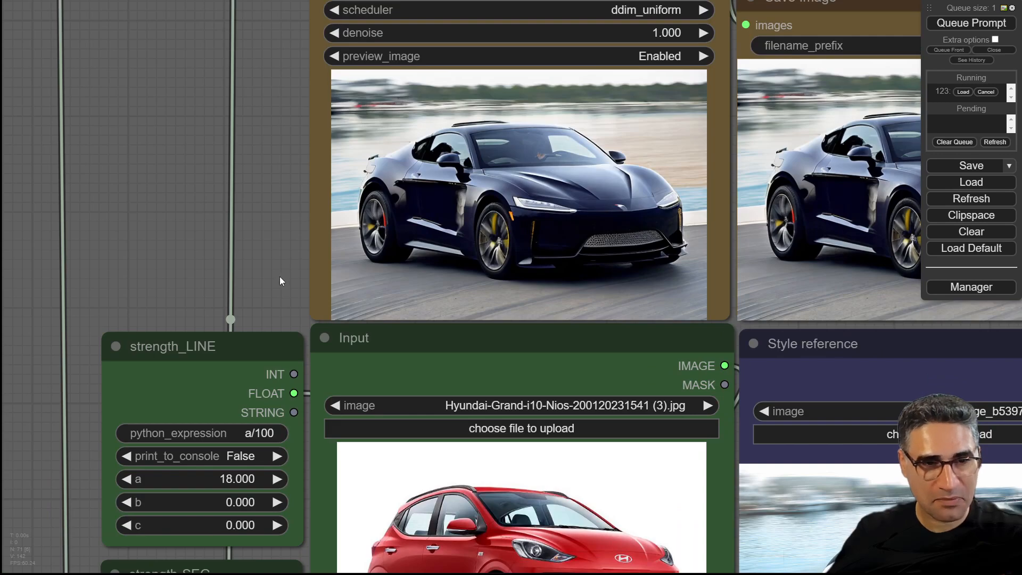
Step: Compare the black roadster reference's front and yellow-calipered wheels with the generated car and the Hyundai input
{"action": "left_click_drag", "start_coordinate": [953, 527], "coordinate": [705, 192]}
{"action": "scroll", "coordinate": [705, 198], "scroll_direction": "up", "scroll_amount": 11}
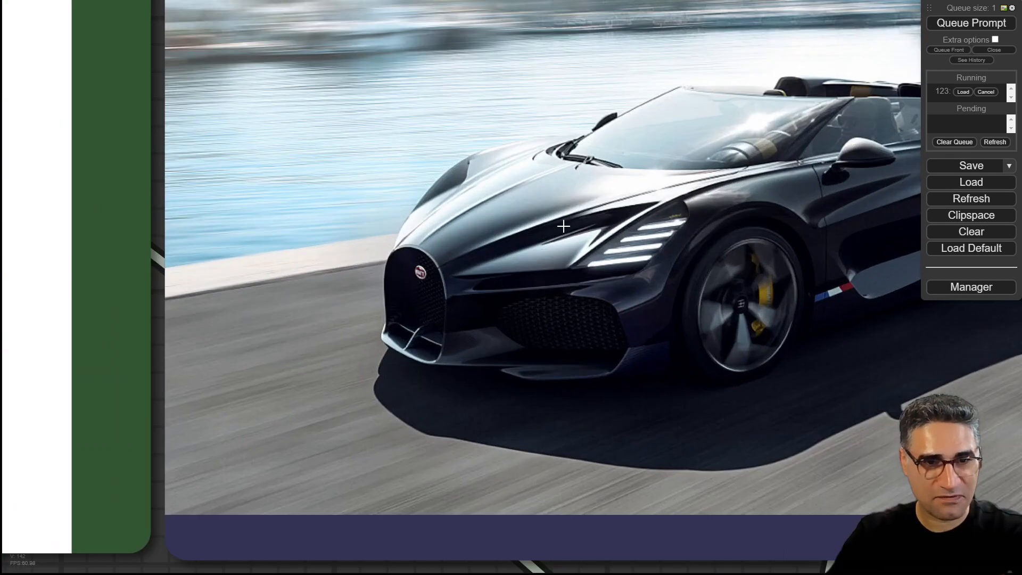
{"action": "scroll", "coordinate": [598, 239], "scroll_direction": "down", "scroll_amount": 10}
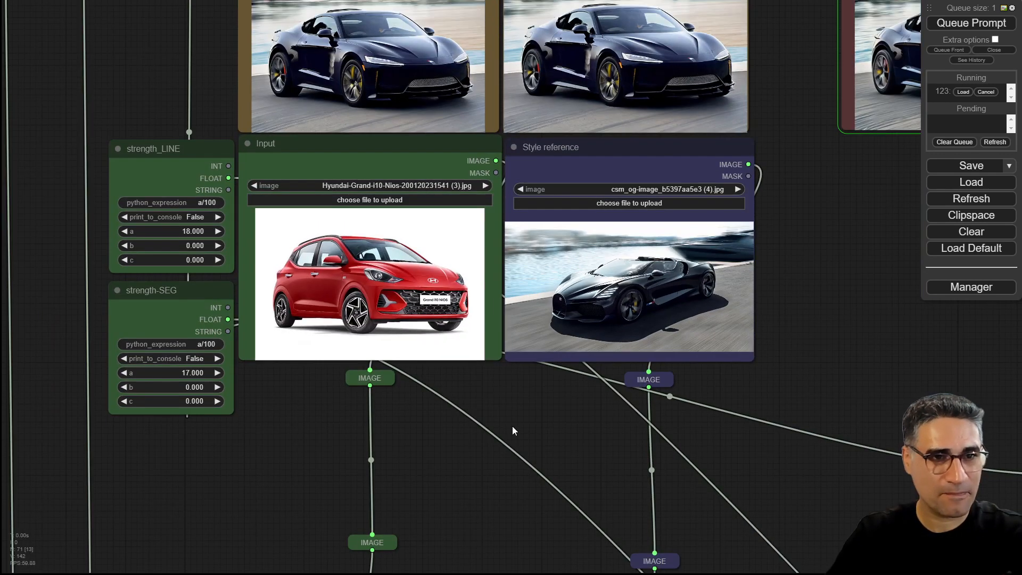
{"action": "scroll", "coordinate": [627, 303], "scroll_direction": "up", "scroll_amount": 8}
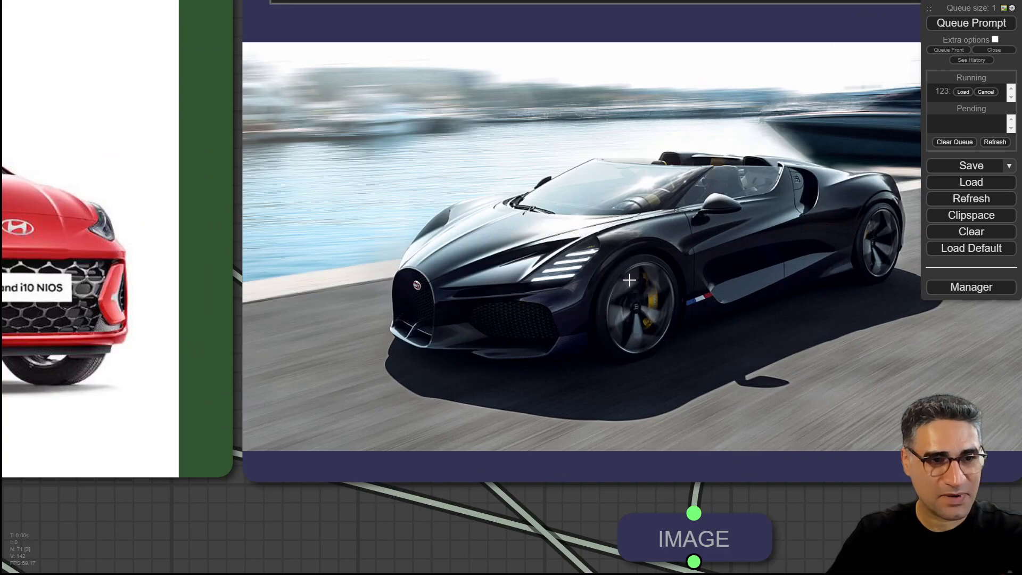
{"action": "scroll", "coordinate": [656, 296], "scroll_direction": "down", "scroll_amount": 7}
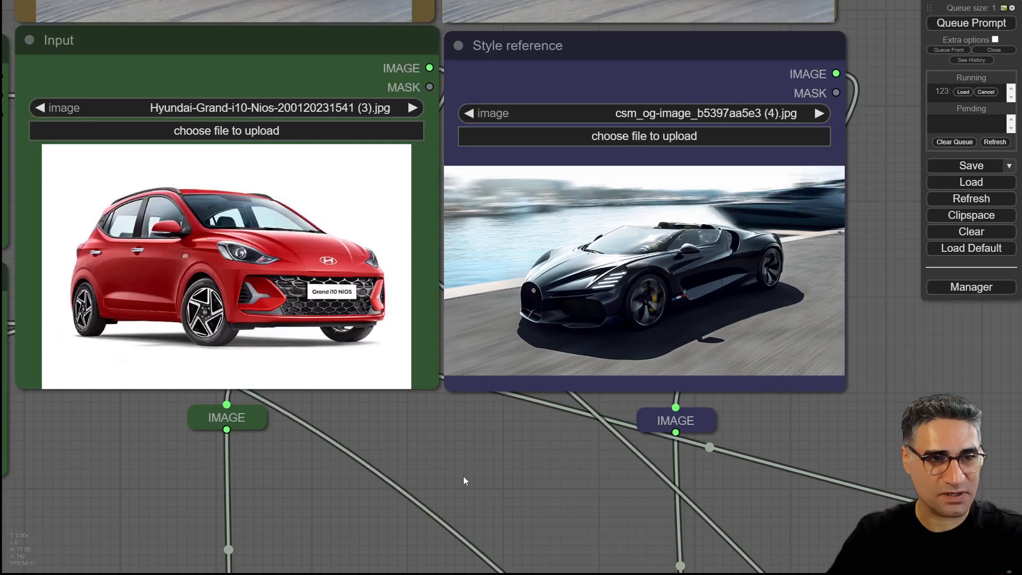
{"action": "left_click_drag", "start_coordinate": [463, 476], "coordinate": [740, 574]}
{"action": "scroll", "coordinate": [458, 153], "scroll_direction": "up", "scroll_amount": 5}
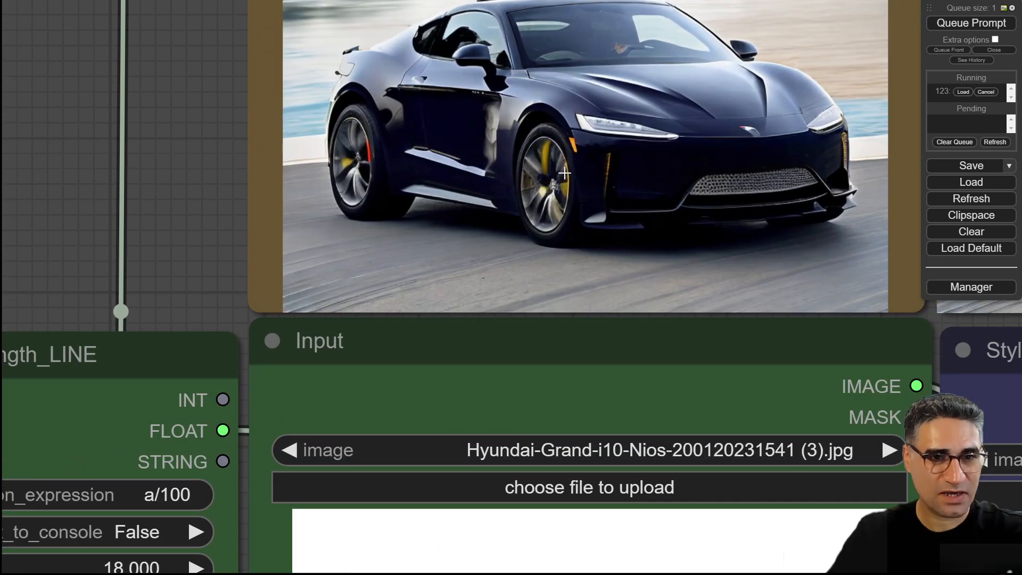
{"action": "scroll", "coordinate": [568, 169], "scroll_direction": "down", "scroll_amount": 10}
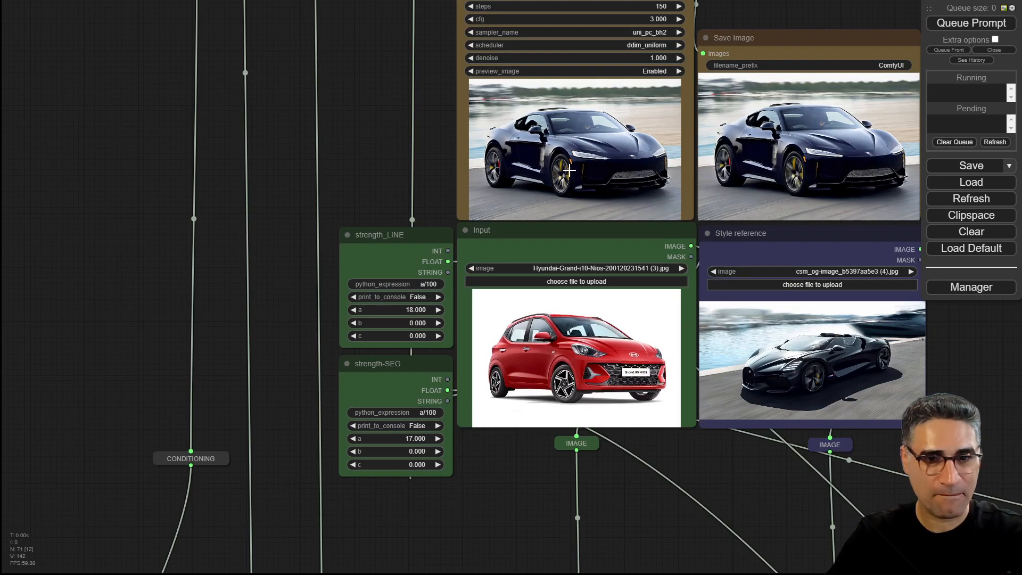
{"action": "scroll", "coordinate": [845, 380], "scroll_direction": "up", "scroll_amount": 3}
{"action": "left_click_drag", "start_coordinate": [991, 407], "coordinate": [954, 501]}
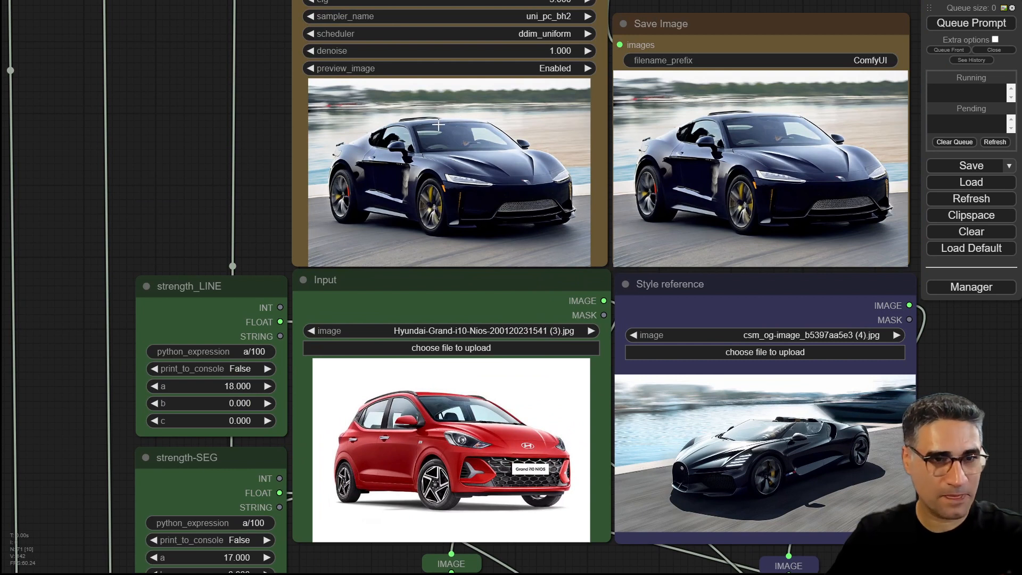
Step: Inspect the final refined image of the restyled Hyundai, checking its roof, windshield, headlights and wheels
{"action": "left_click_drag", "start_coordinate": [984, 394], "coordinate": [314, 407]}
{"action": "left_click_drag", "start_coordinate": [765, 465], "coordinate": [196, 482]}
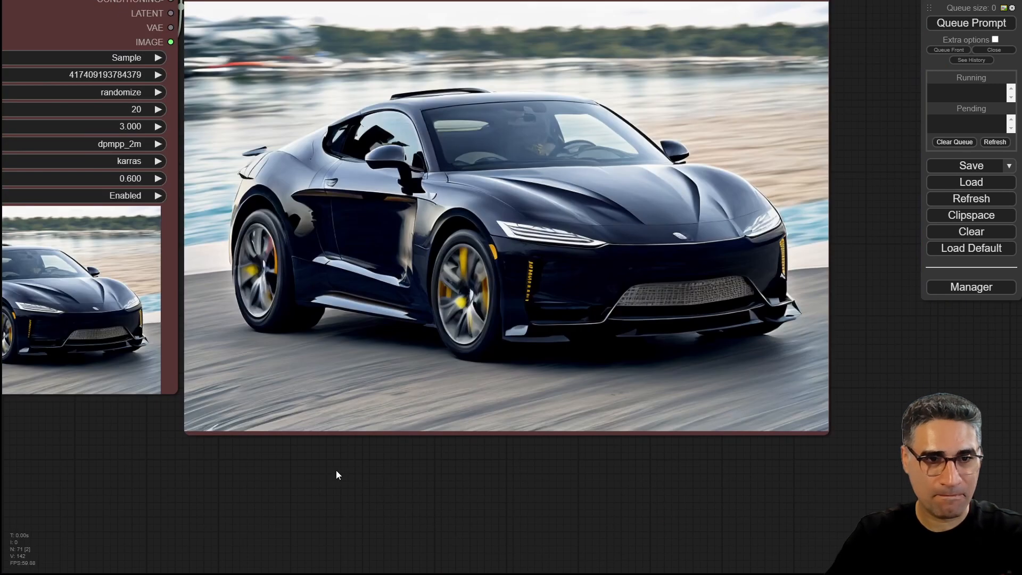
{"action": "left_click_drag", "start_coordinate": [337, 471], "coordinate": [369, 517]}
{"action": "scroll", "coordinate": [492, 242], "scroll_direction": "up", "scroll_amount": 3}
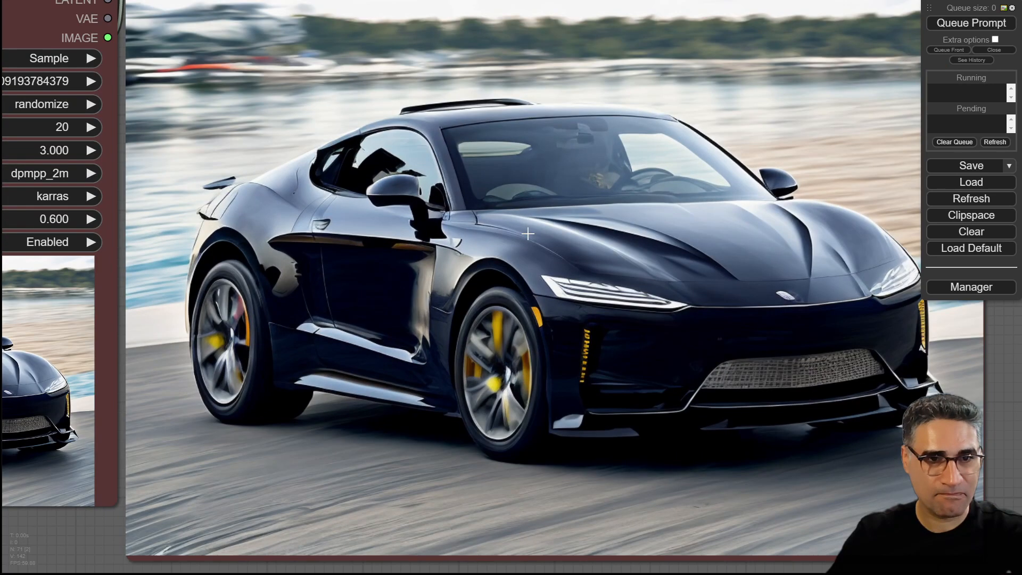
{"action": "scroll", "coordinate": [625, 124], "scroll_direction": "up", "scroll_amount": 5}
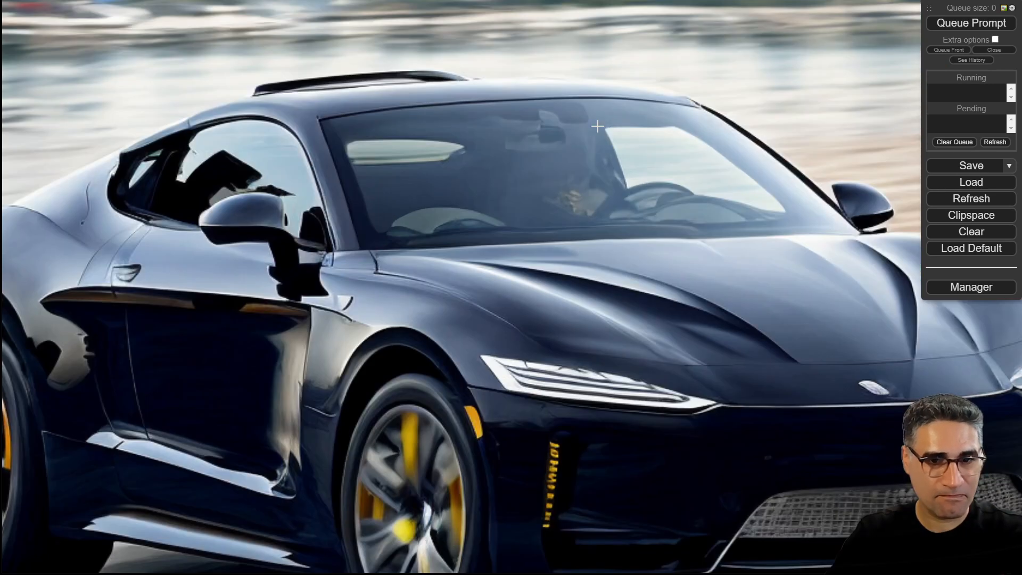
Step: Set the strength_LINE value a to 73 and queue a new generation of the Hyundai restyle
{"action": "scroll", "coordinate": [598, 125], "scroll_direction": "down", "scroll_amount": 10}
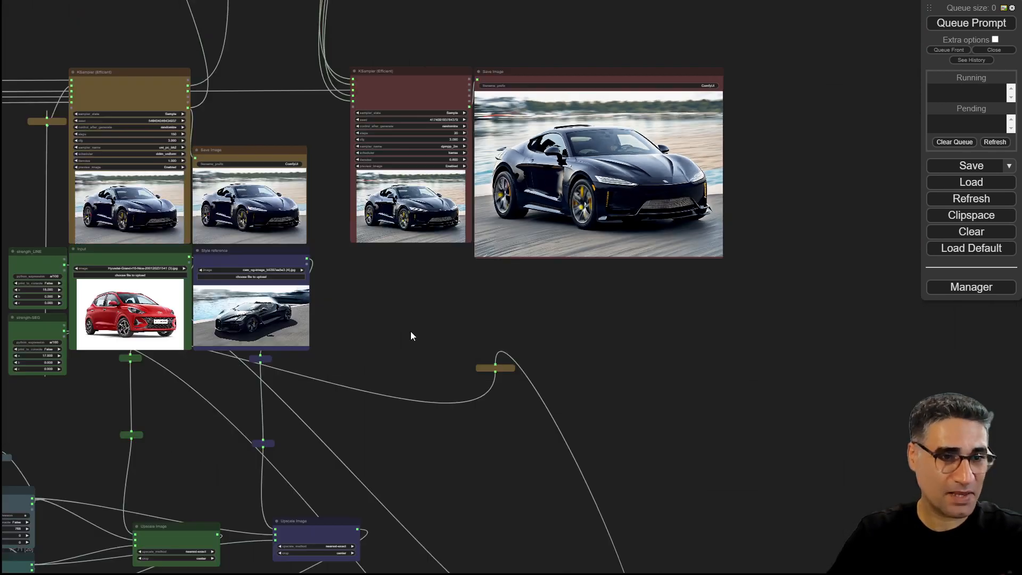
{"action": "left_click_drag", "start_coordinate": [411, 336], "coordinate": [736, 307]}
{"action": "scroll", "coordinate": [503, 267], "scroll_direction": "up", "scroll_amount": 10}
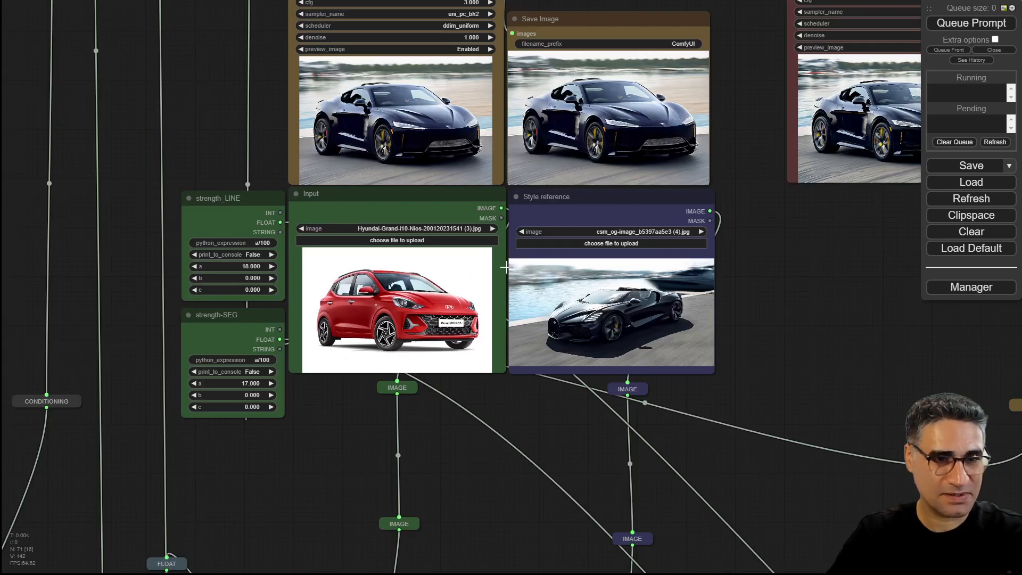
{"action": "scroll", "coordinate": [87, 315], "scroll_direction": "up", "scroll_amount": 3}
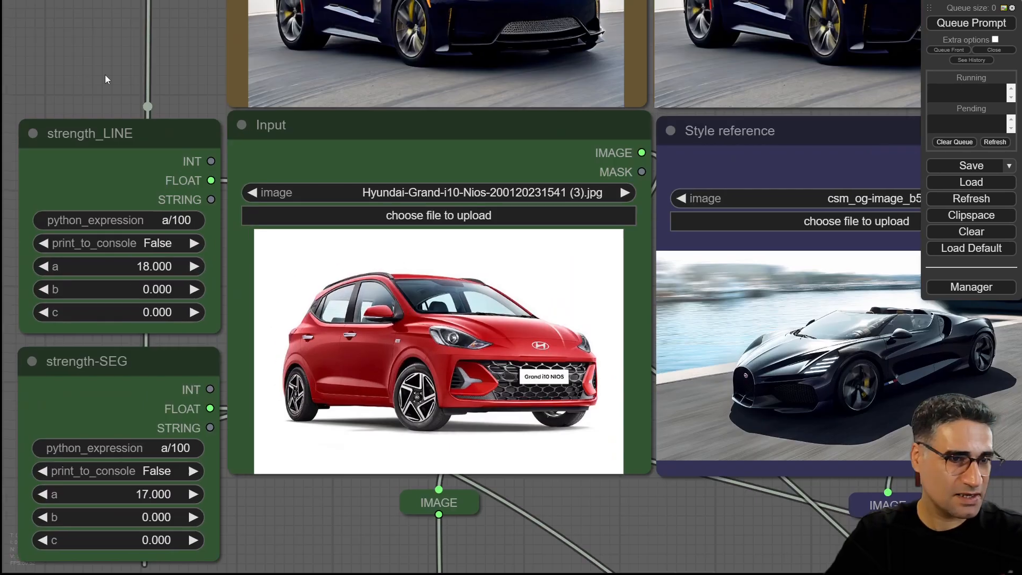
{"action": "left_click_drag", "start_coordinate": [109, 245], "coordinate": [194, 271]}
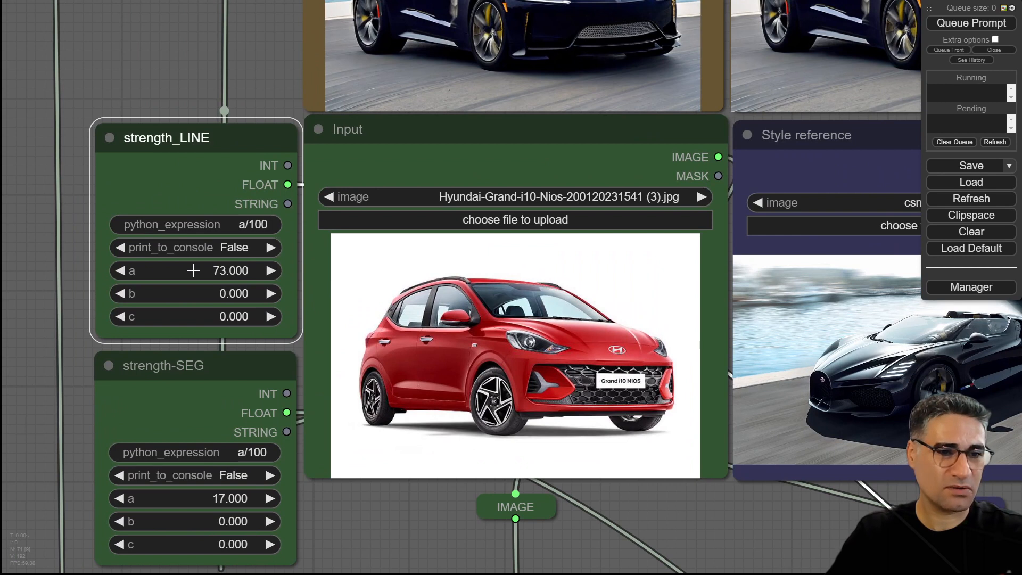
{"action": "left_click", "coordinate": [943, 26]}
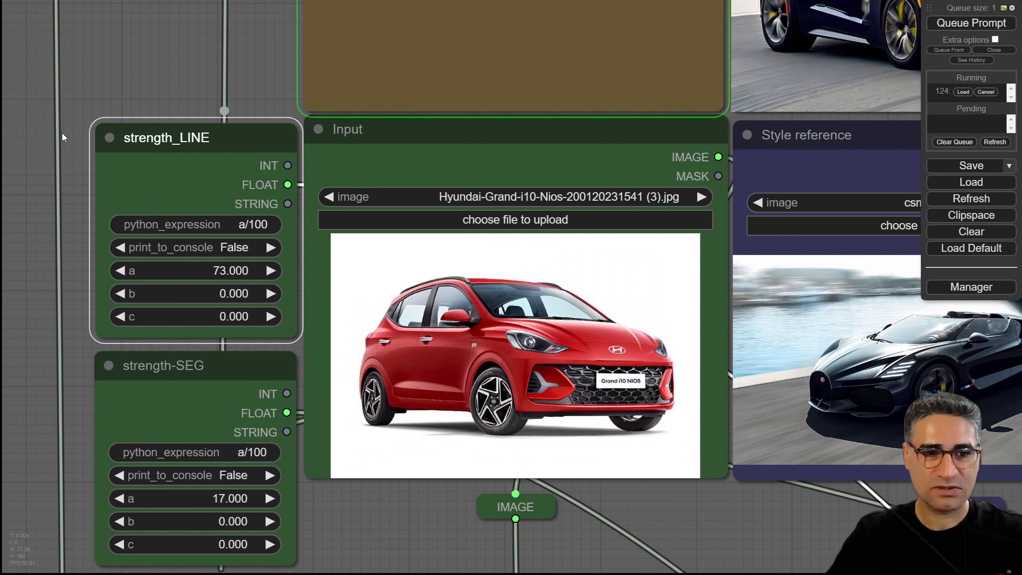
Step: Examine the forming preview in the first sampler against the Hyundai input, the previous saved image and the roadster reference
{"action": "scroll", "coordinate": [739, 557], "scroll_direction": "down", "scroll_amount": 4}
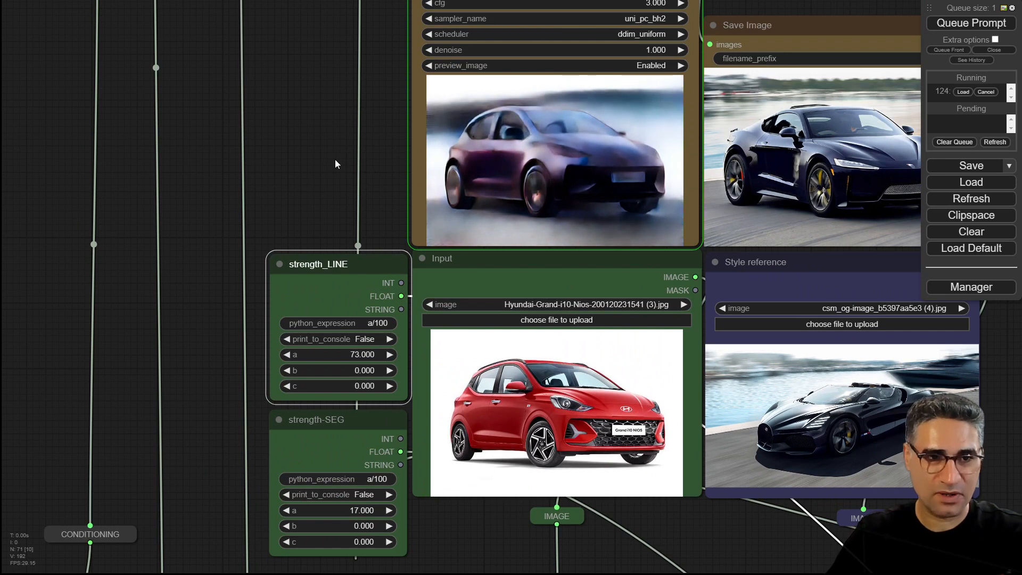
{"action": "left_click_drag", "start_coordinate": [336, 162], "coordinate": [240, 165]}
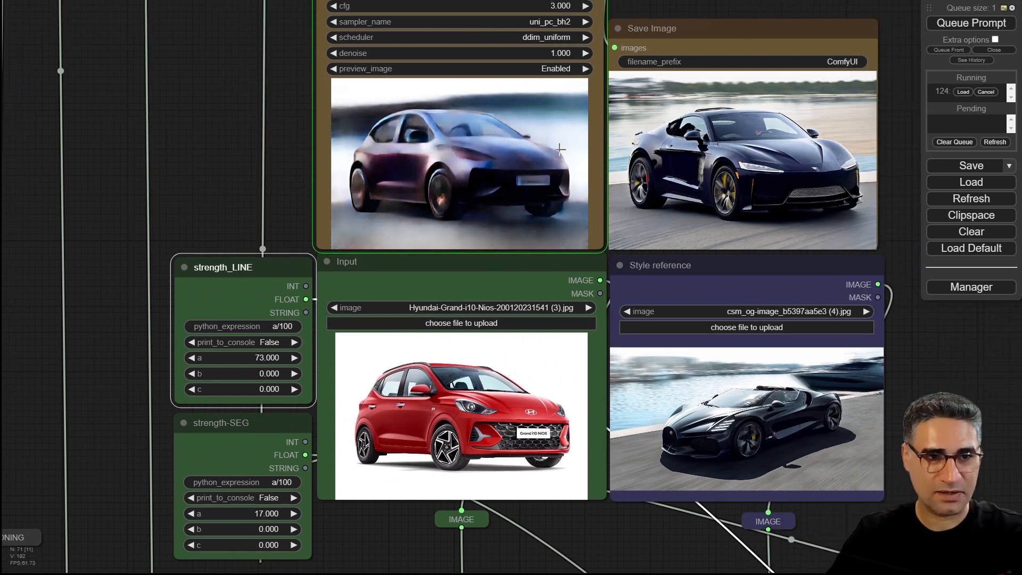
{"action": "scroll", "coordinate": [526, 132], "scroll_direction": "up", "scroll_amount": 4}
{"action": "scroll", "coordinate": [513, 155], "scroll_direction": "down", "scroll_amount": 1}
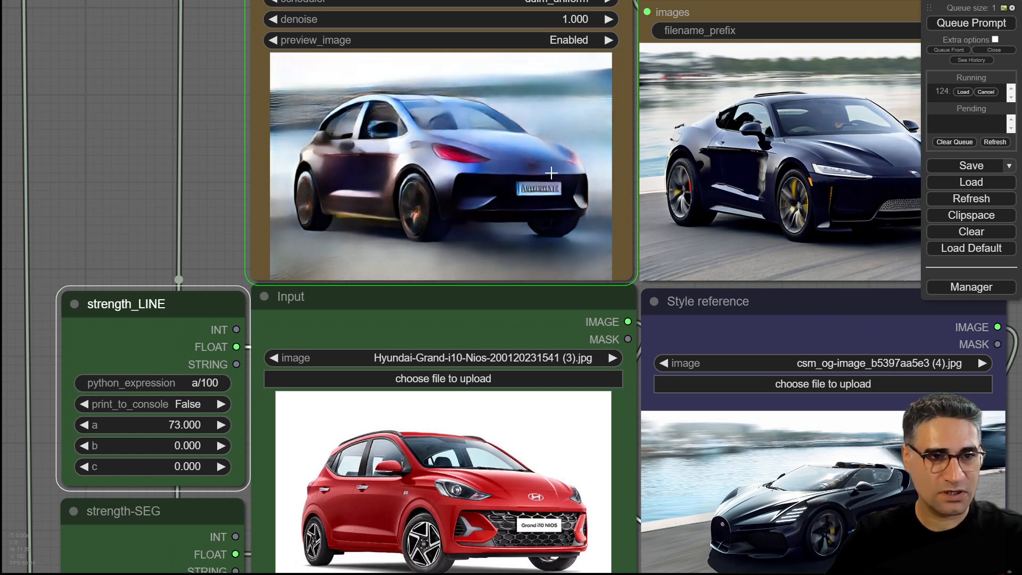
{"action": "scroll", "coordinate": [399, 131], "scroll_direction": "up", "scroll_amount": 2}
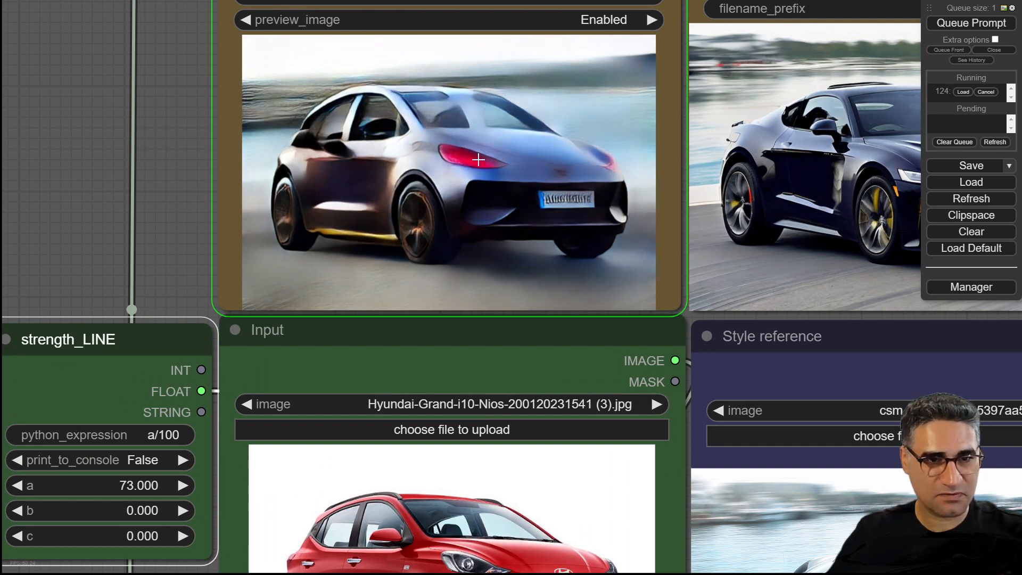
{"action": "scroll", "coordinate": [511, 166], "scroll_direction": "down", "scroll_amount": 2}
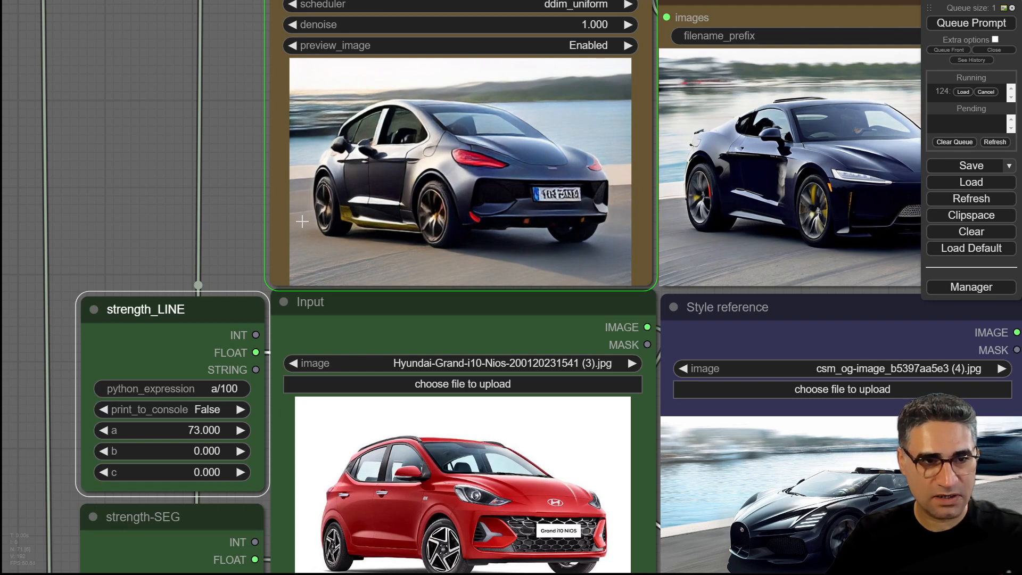
{"action": "left_click_drag", "start_coordinate": [247, 213], "coordinate": [187, 142]}
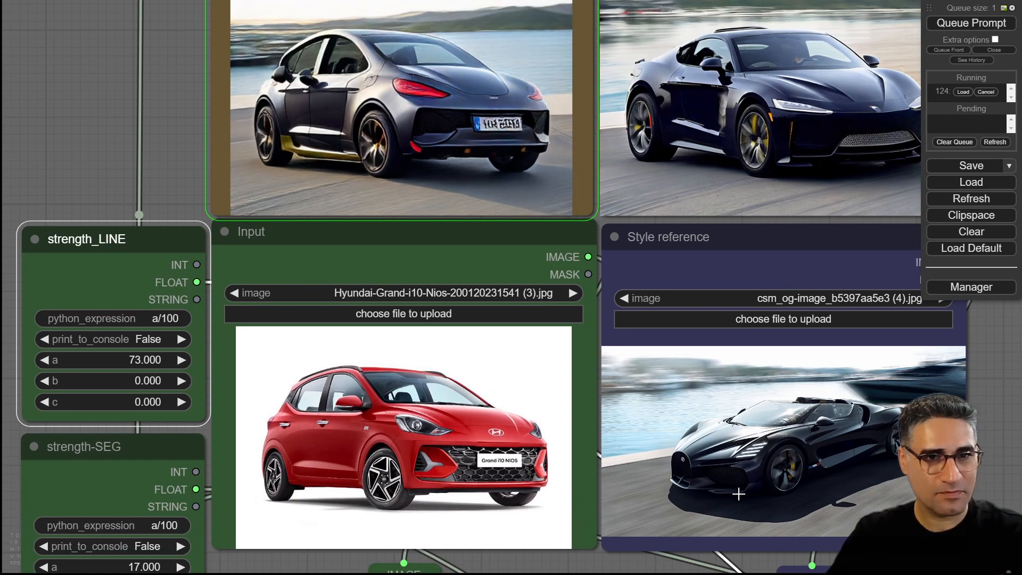
{"action": "left_click_drag", "start_coordinate": [173, 139], "coordinate": [272, 254]}
Step: Inspect the generated car's doors, mirrors and side skirt up close, plus its rear end in the refining sampler's preview
{"action": "scroll", "coordinate": [479, 195], "scroll_direction": "up", "scroll_amount": 5}
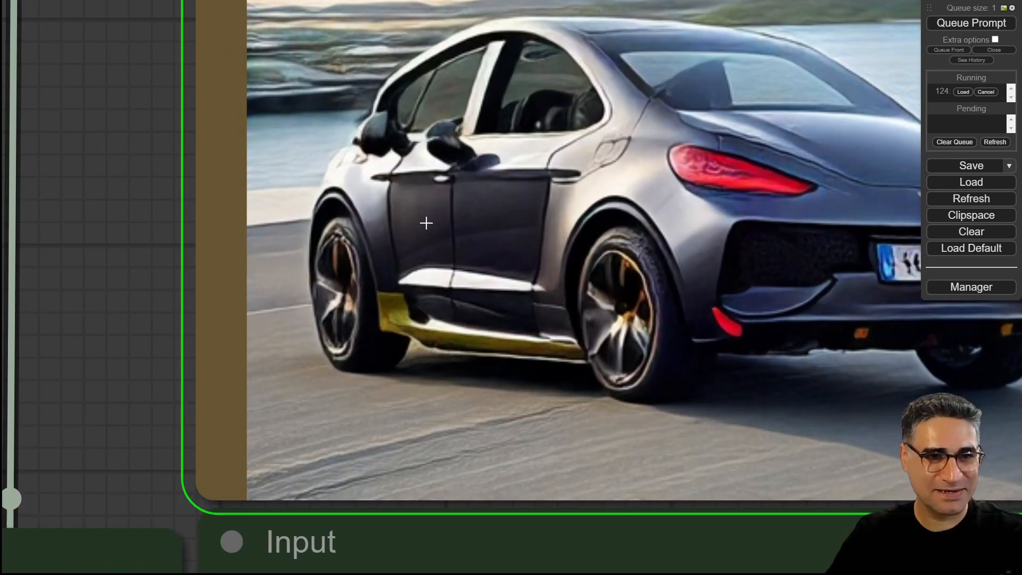
{"action": "scroll", "coordinate": [482, 210], "scroll_direction": "down", "scroll_amount": 5}
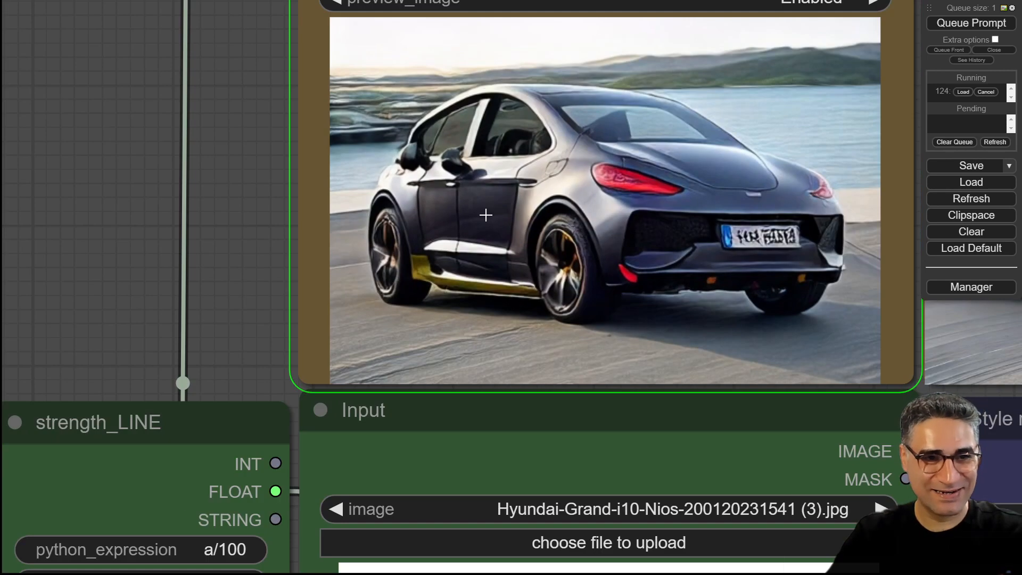
{"action": "scroll", "coordinate": [486, 215], "scroll_direction": "down", "scroll_amount": 5}
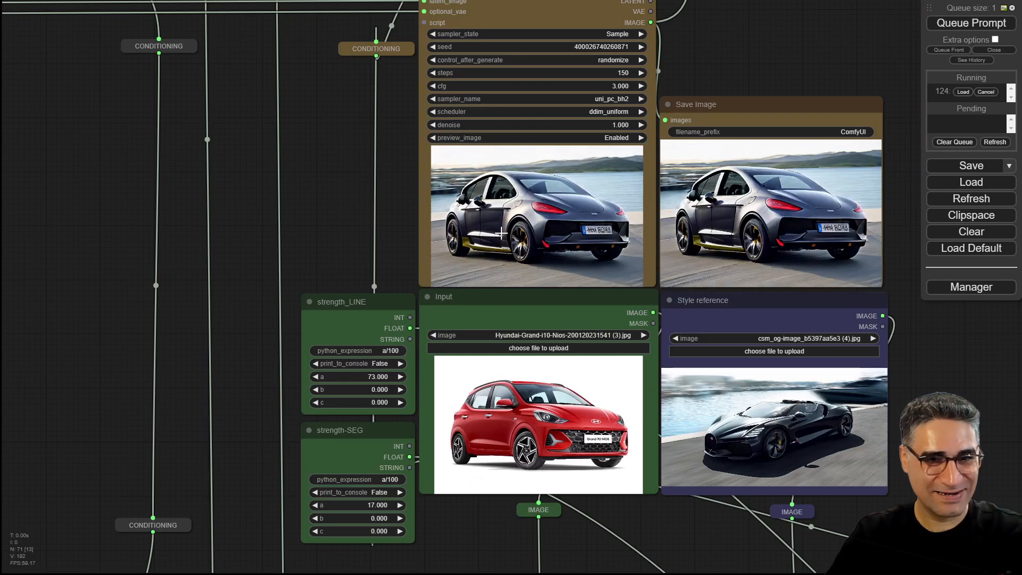
{"action": "left_click_drag", "start_coordinate": [983, 382], "coordinate": [931, 321]}
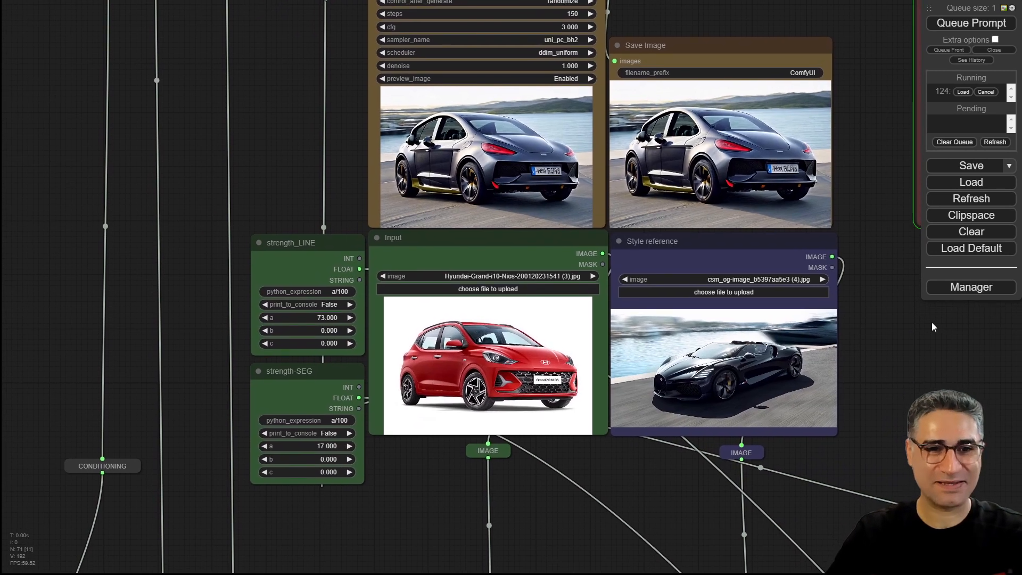
{"action": "left_click_drag", "start_coordinate": [932, 323], "coordinate": [862, 408]}
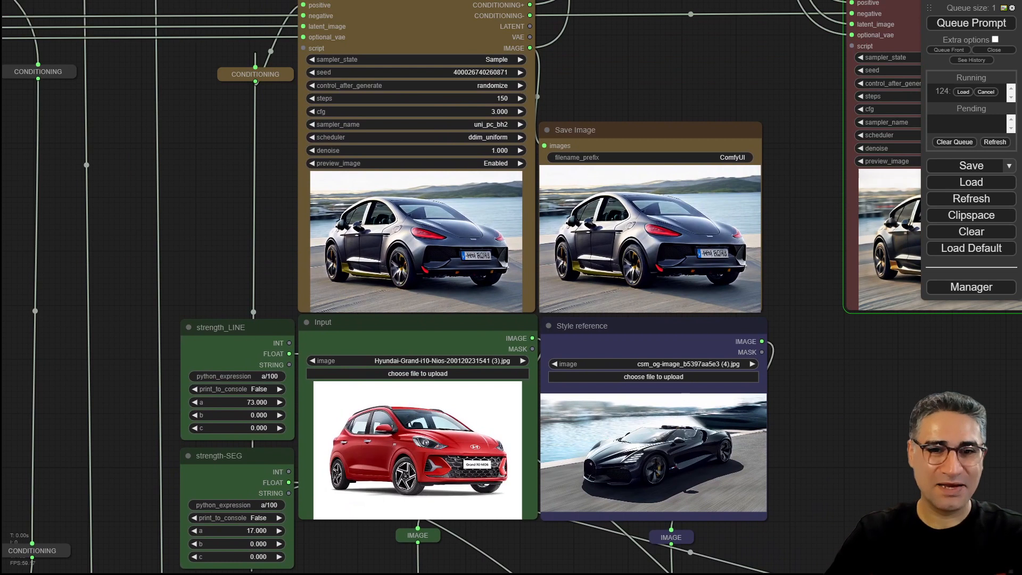
{"action": "left_click_drag", "start_coordinate": [922, 421], "coordinate": [158, 486]}
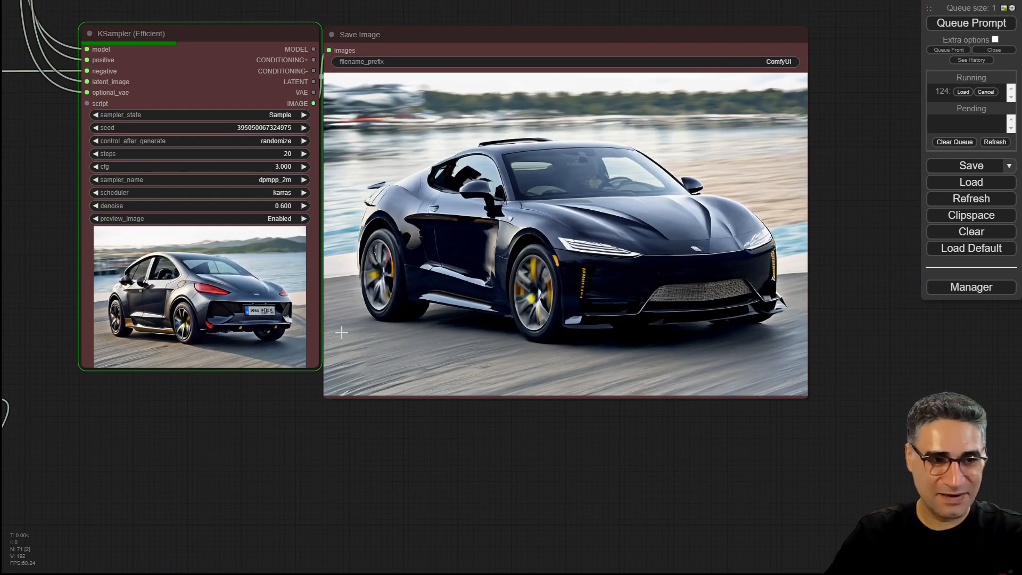
{"action": "scroll", "coordinate": [245, 335], "scroll_direction": "up", "scroll_amount": 10}
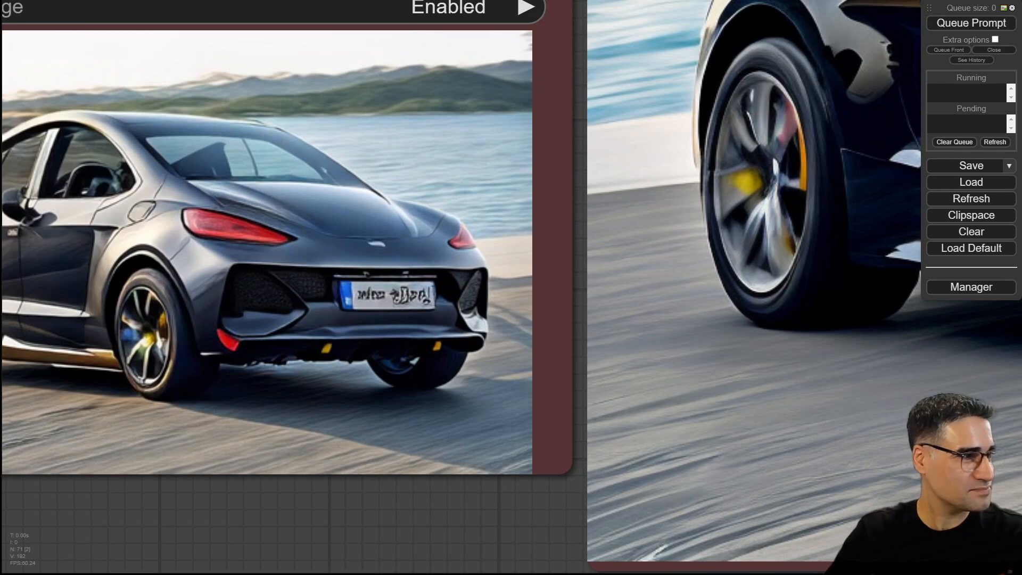
Step: Switch to the workflow setup with input image 6_0 (6).jpg, style reference ferrari-f8-tributo (7).png, line strength 62 and segmentation strength 41
{"action": "key", "text": "ctrl+z"}
{"action": "left_click_drag", "start_coordinate": [296, 538], "coordinate": [441, 444]}
{"action": "scroll", "coordinate": [440, 444], "scroll_direction": "down", "scroll_amount": 6}
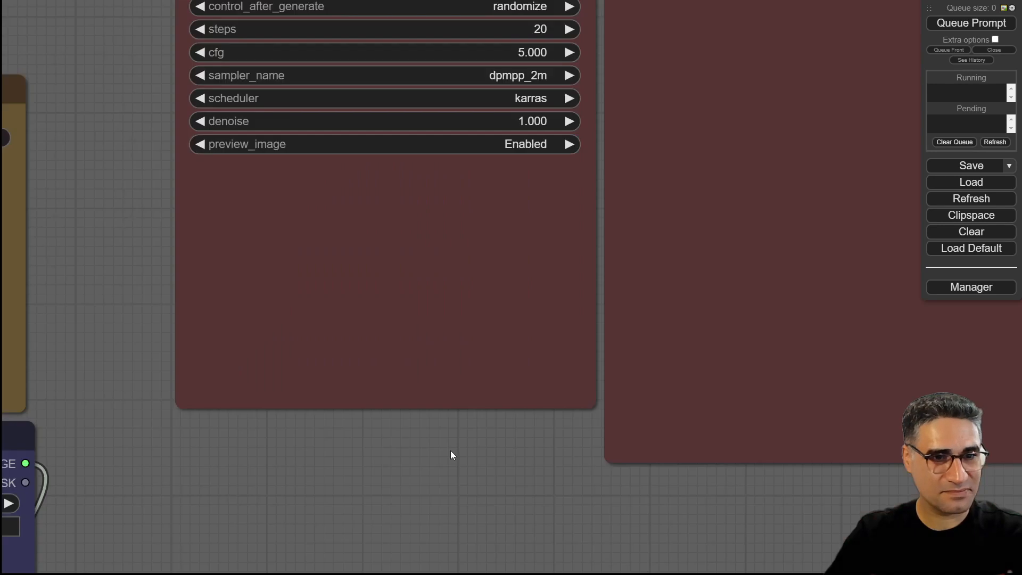
{"action": "scroll", "coordinate": [448, 458], "scroll_direction": "down", "scroll_amount": 7}
{"action": "left_click_drag", "start_coordinate": [409, 527], "coordinate": [815, 147]}
{"action": "left_click_drag", "start_coordinate": [277, 278], "coordinate": [321, 465]}
{"action": "scroll", "coordinate": [322, 465], "scroll_direction": "up", "scroll_amount": 4}
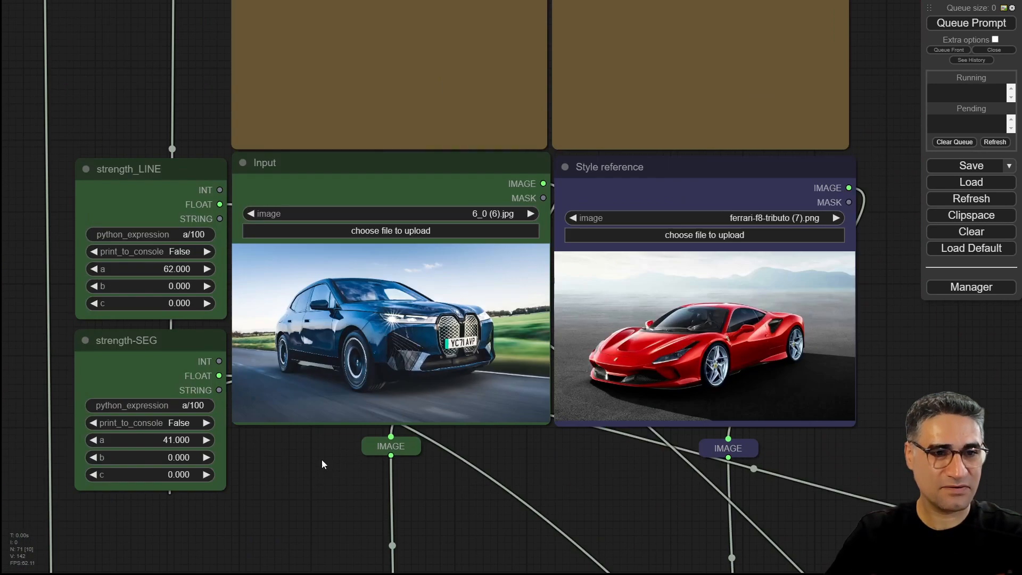
Step: Review the blue BMW input and the red Ferrari style reference, and queue the generation
{"action": "scroll", "coordinate": [378, 384], "scroll_direction": "up", "scroll_amount": 5}
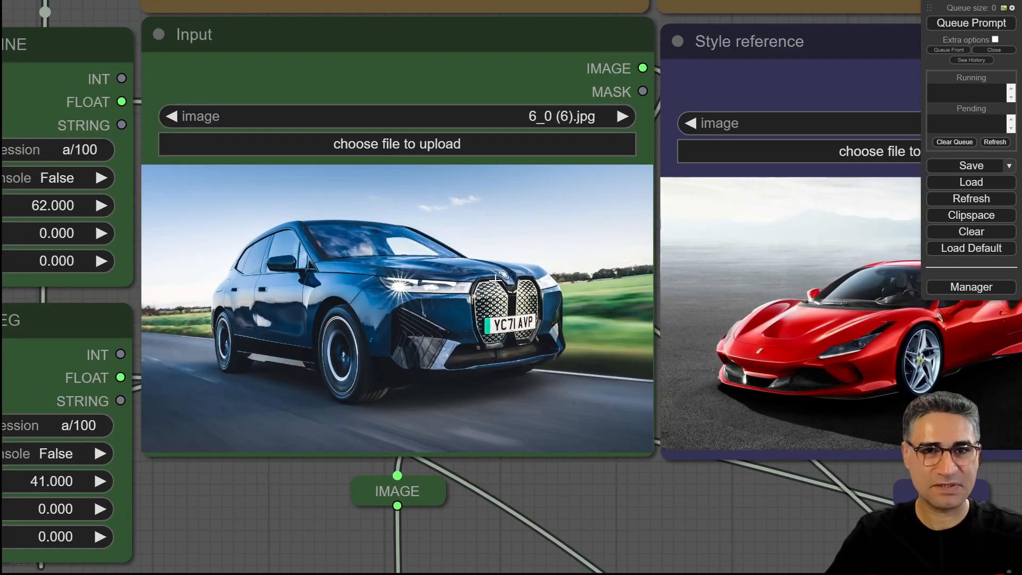
{"action": "left_click_drag", "start_coordinate": [801, 542], "coordinate": [616, 530]}
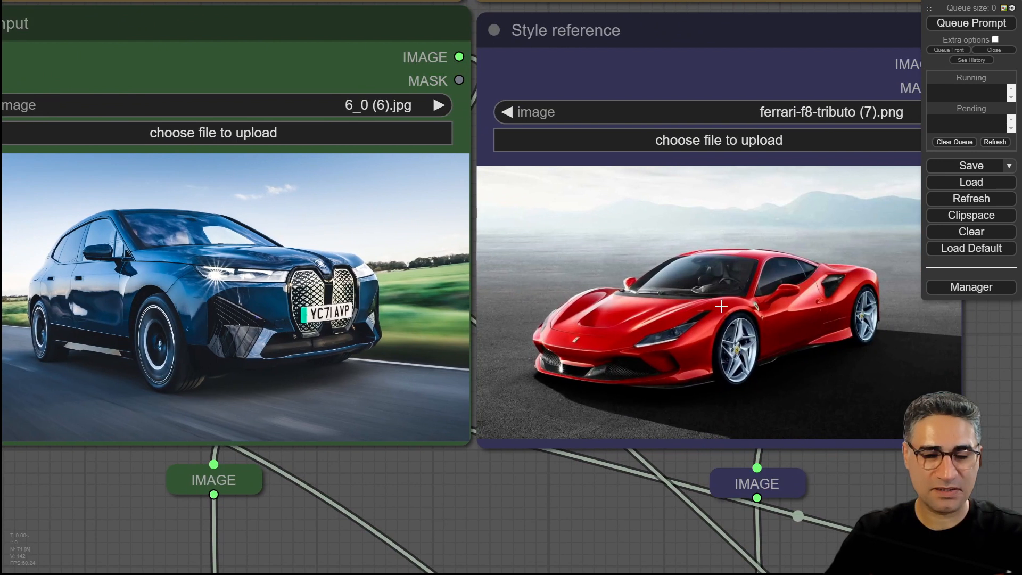
{"action": "scroll", "coordinate": [716, 310], "scroll_direction": "down", "scroll_amount": 5}
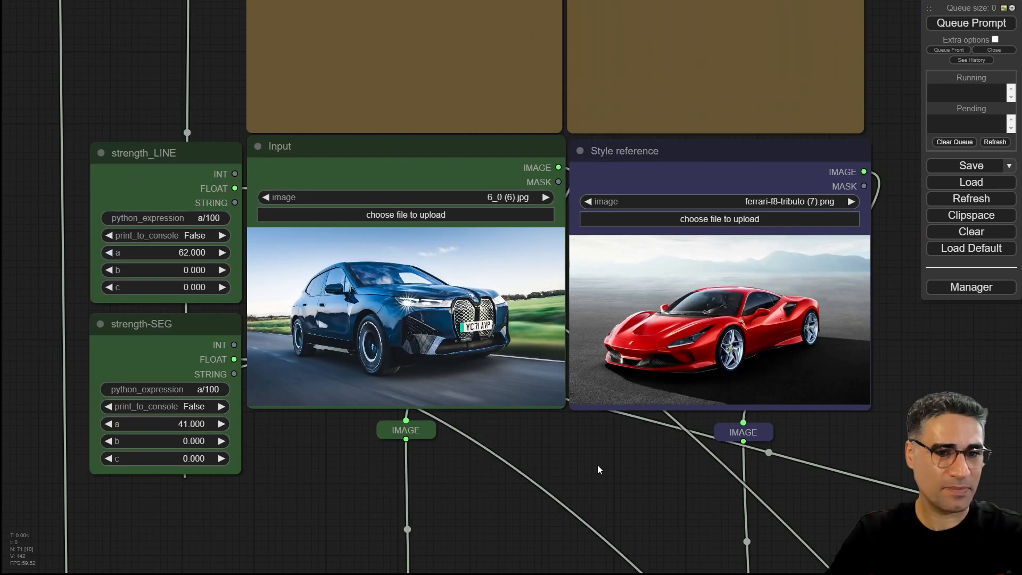
{"action": "left_click_drag", "start_coordinate": [598, 465], "coordinate": [560, 532]}
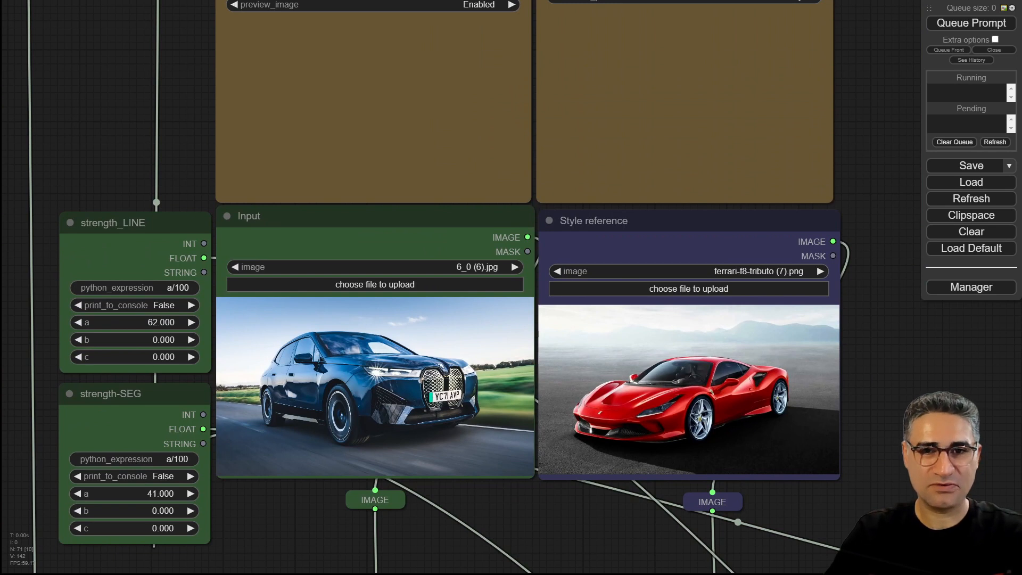
{"action": "key", "text": "ctrl+Return"}
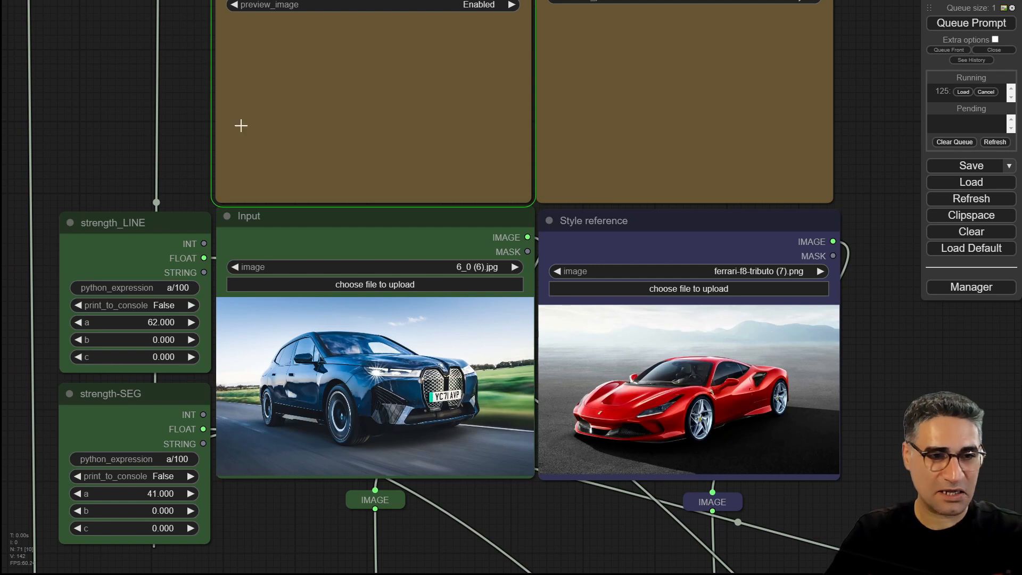
Step: Follow the first sampler's preview of the restyled BMW and compare it with the input and the Ferrari reference's hood and front
{"action": "left_click_drag", "start_coordinate": [196, 85], "coordinate": [217, 181]}
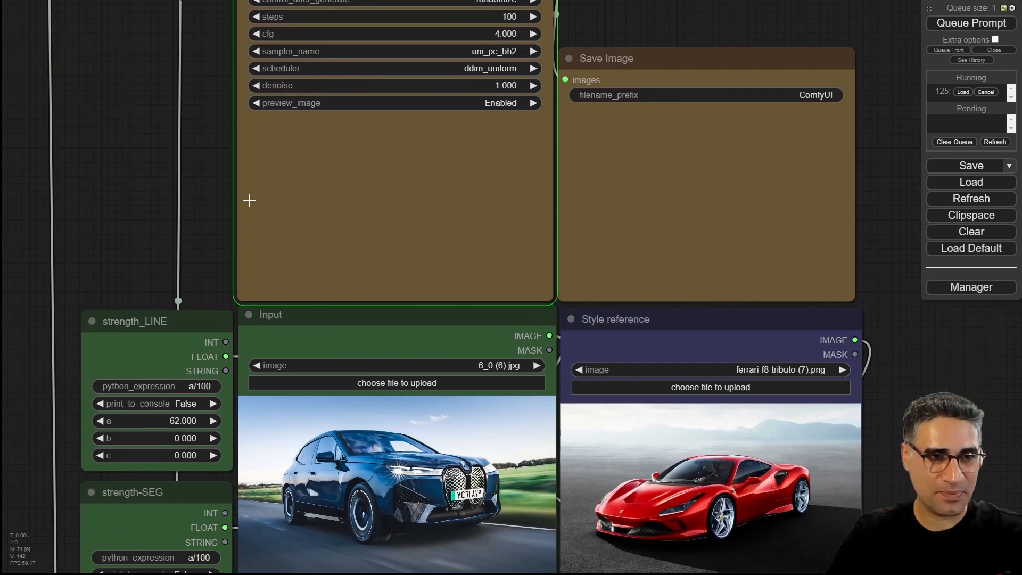
{"action": "scroll", "coordinate": [249, 201], "scroll_direction": "up", "scroll_amount": 5}
{"action": "left_click_drag", "start_coordinate": [174, 230], "coordinate": [108, 251]}
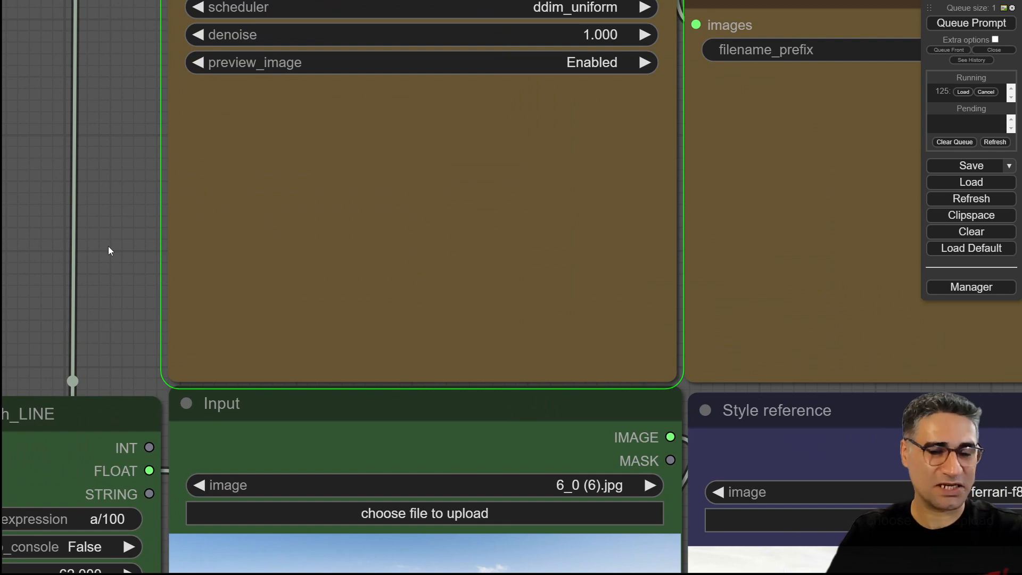
{"action": "left_click_drag", "start_coordinate": [108, 246], "coordinate": [202, 133]}
{"action": "scroll", "coordinate": [155, 140], "scroll_direction": "down", "scroll_amount": 2}
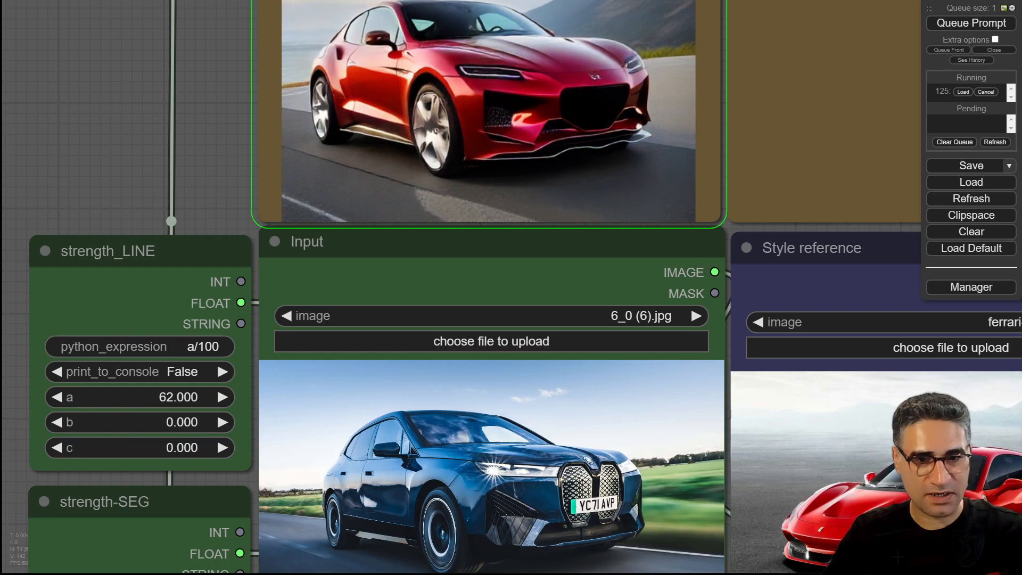
{"action": "scroll", "coordinate": [917, 535], "scroll_direction": "up", "scroll_amount": 4}
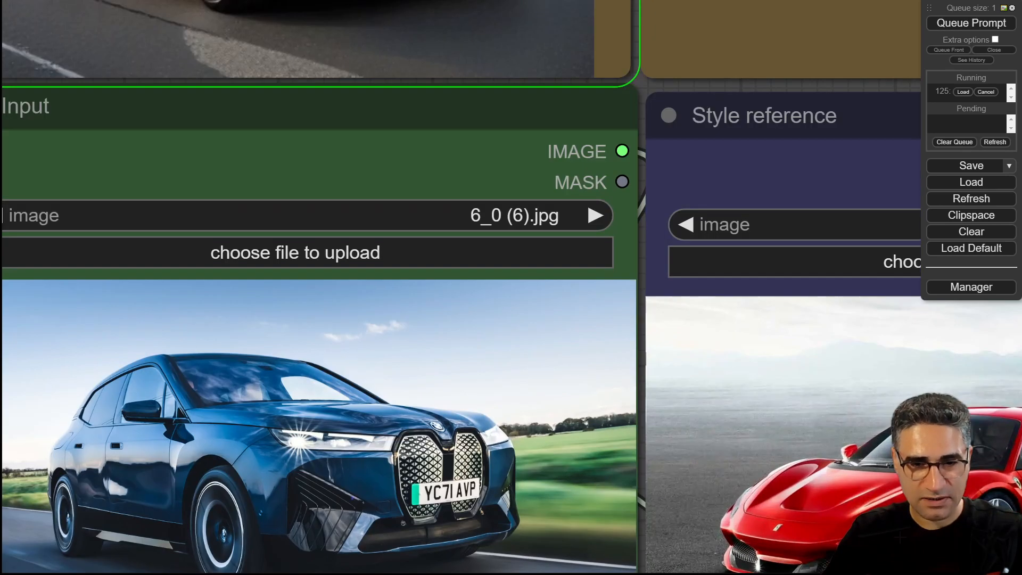
{"action": "scroll", "coordinate": [888, 535], "scroll_direction": "up", "scroll_amount": 10}
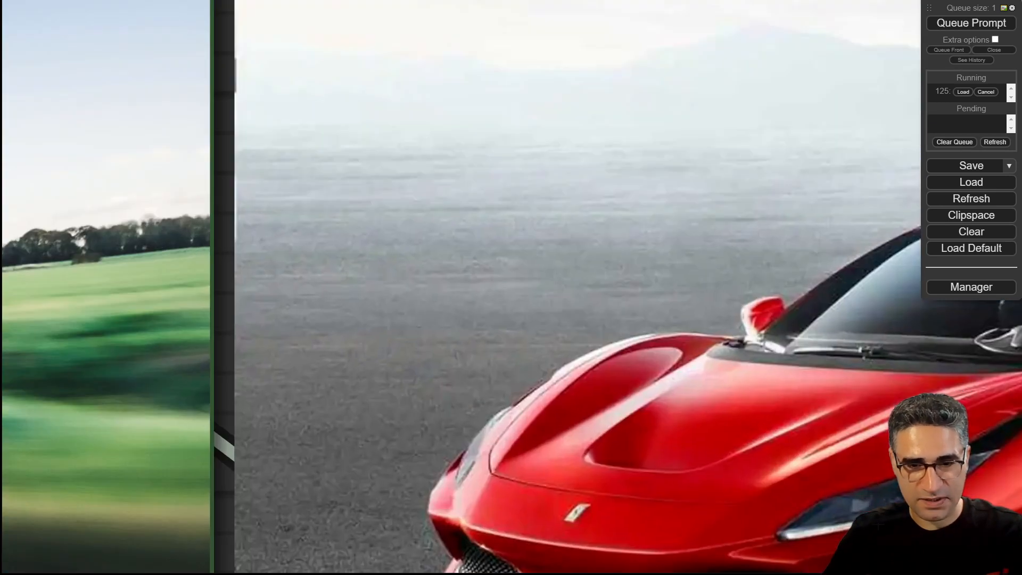
{"action": "scroll", "coordinate": [585, 282], "scroll_direction": "down", "scroll_amount": 18}
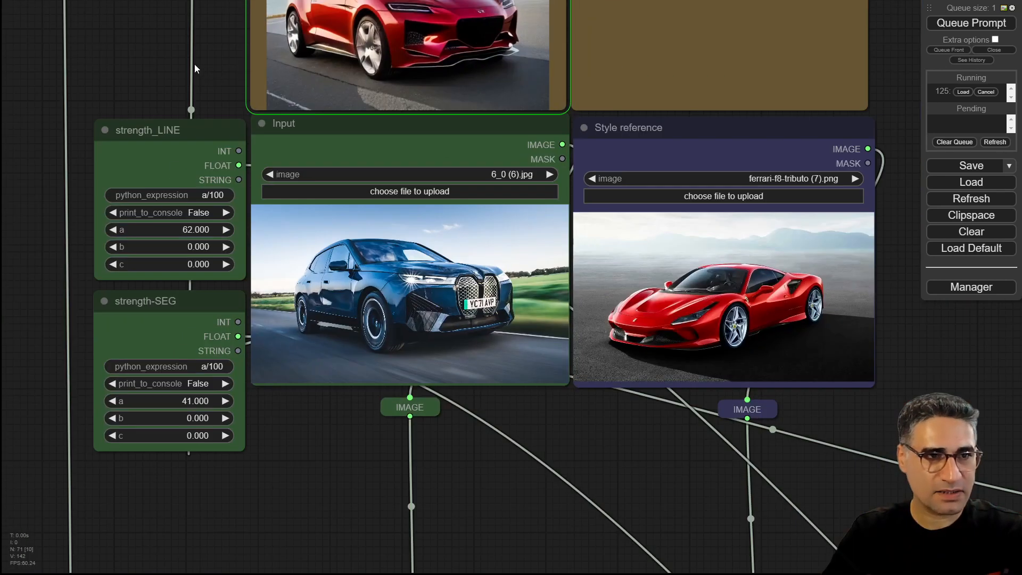
Step: Inspect the generated red car's headlights, grille and wheels in the sampler preview and saved image against both source photos
{"action": "left_click_drag", "start_coordinate": [194, 64], "coordinate": [230, 208]}
{"action": "scroll", "coordinate": [454, 208], "scroll_direction": "up", "scroll_amount": 5}
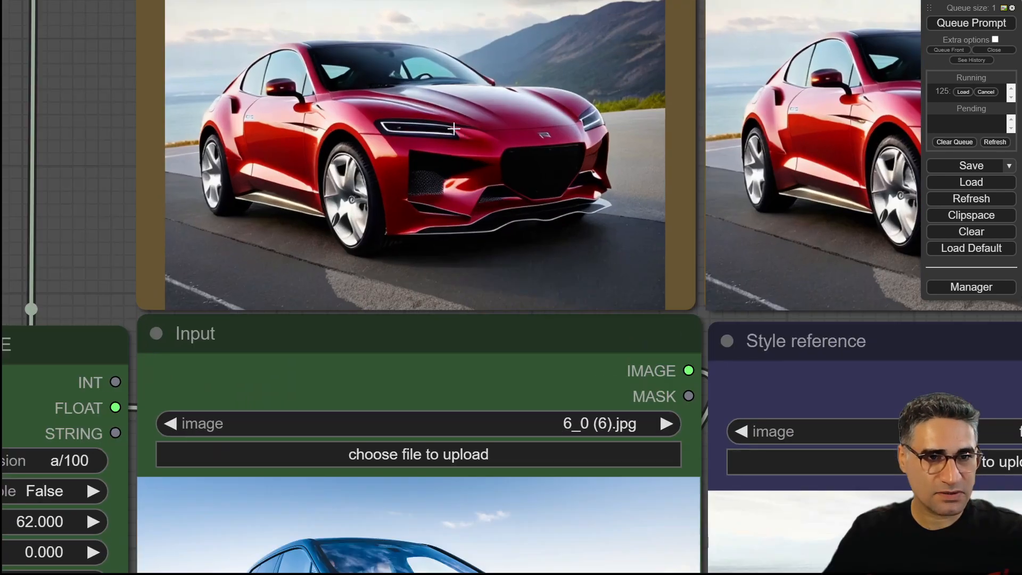
{"action": "scroll", "coordinate": [454, 208], "scroll_direction": "down", "scroll_amount": 3}
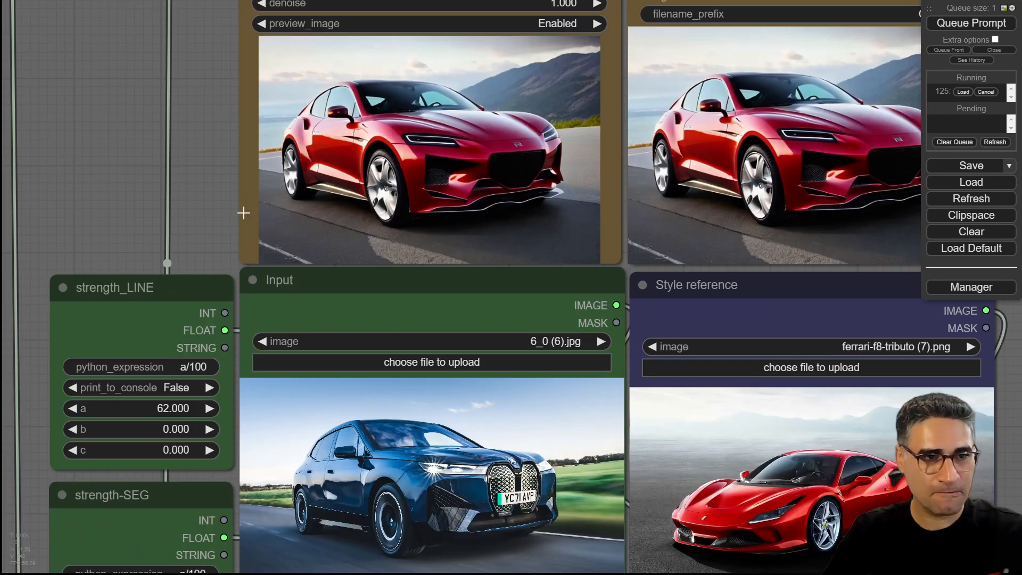
{"action": "left_click_drag", "start_coordinate": [190, 199], "coordinate": [100, 117]}
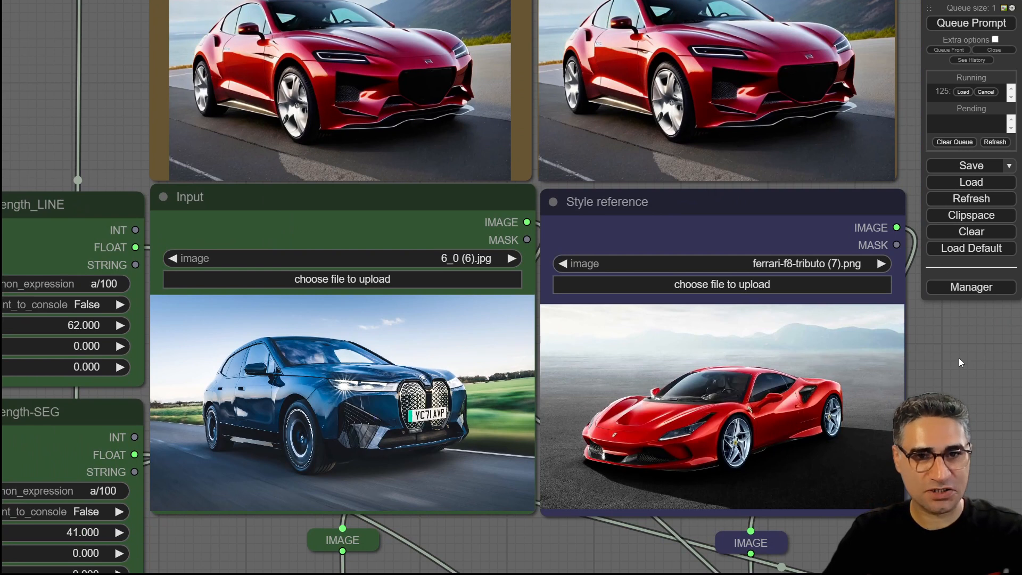
{"action": "left_click_drag", "start_coordinate": [961, 363], "coordinate": [932, 397]}
{"action": "scroll", "coordinate": [792, 102], "scroll_direction": "up", "scroll_amount": 5}
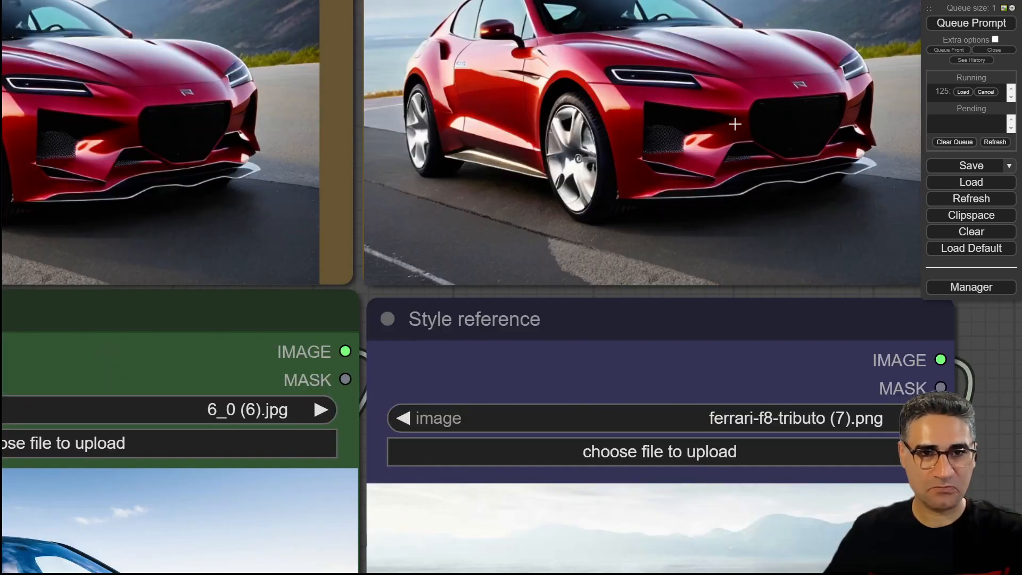
Step: Compare the saved red car image with the BMW input, the Ferrari reference and the second sampler's preview
{"action": "scroll", "coordinate": [735, 124], "scroll_direction": "down", "scroll_amount": 9}
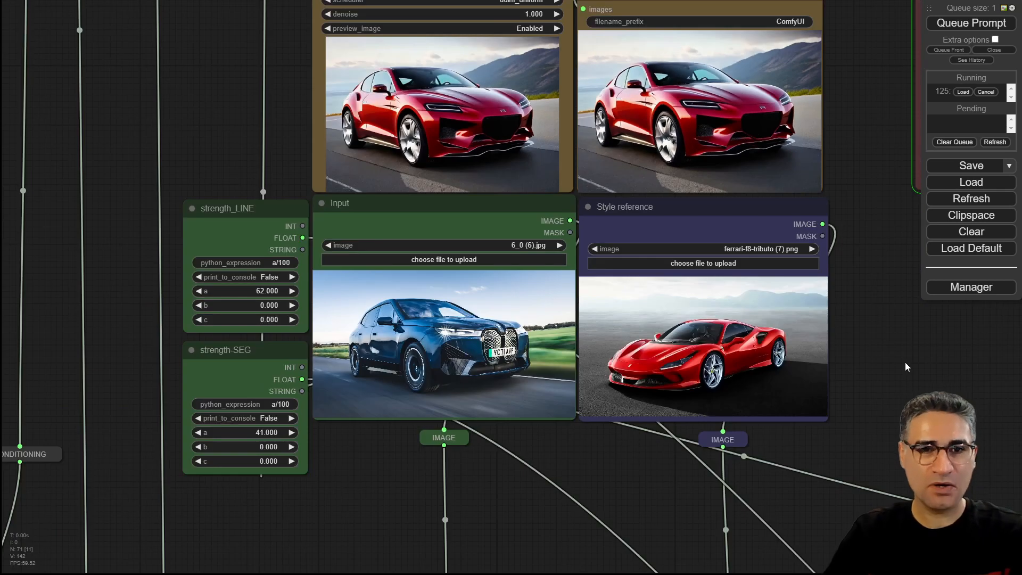
{"action": "left_click_drag", "start_coordinate": [906, 362], "coordinate": [602, 389]}
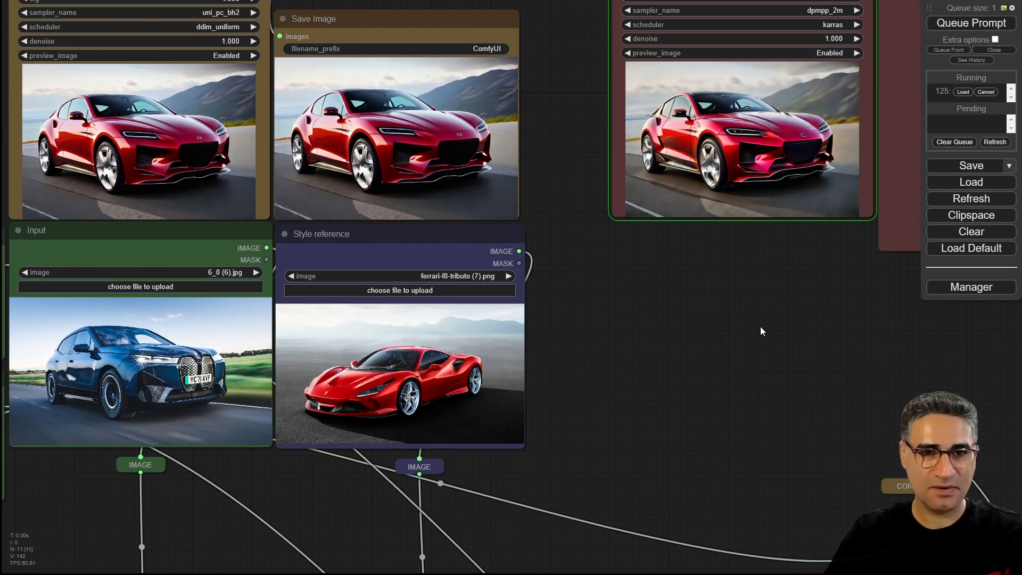
{"action": "left_click_drag", "start_coordinate": [760, 327], "coordinate": [790, 390]}
{"action": "scroll", "coordinate": [450, 176], "scroll_direction": "up", "scroll_amount": 10}
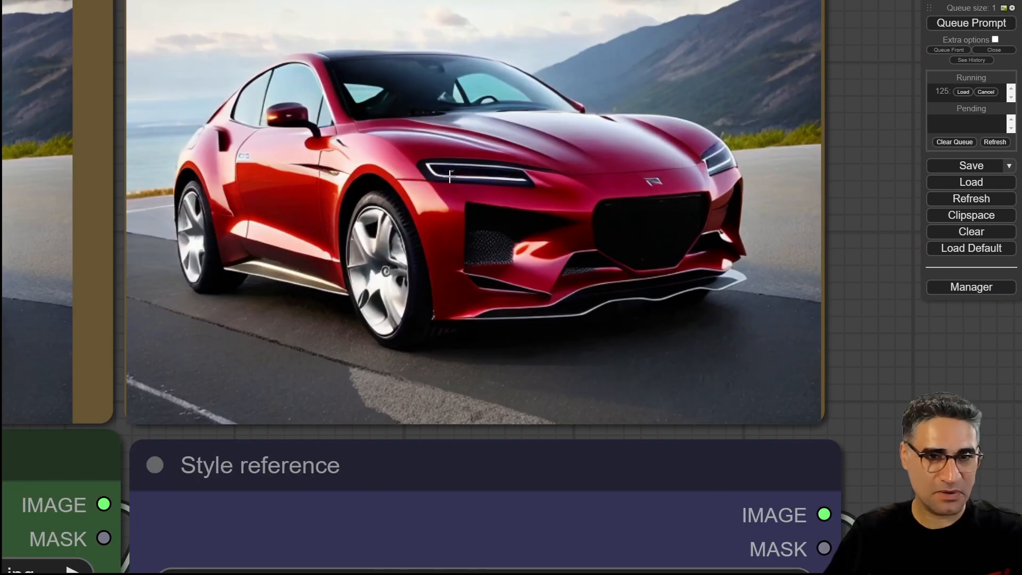
{"action": "scroll", "coordinate": [550, 259], "scroll_direction": "down", "scroll_amount": 3}
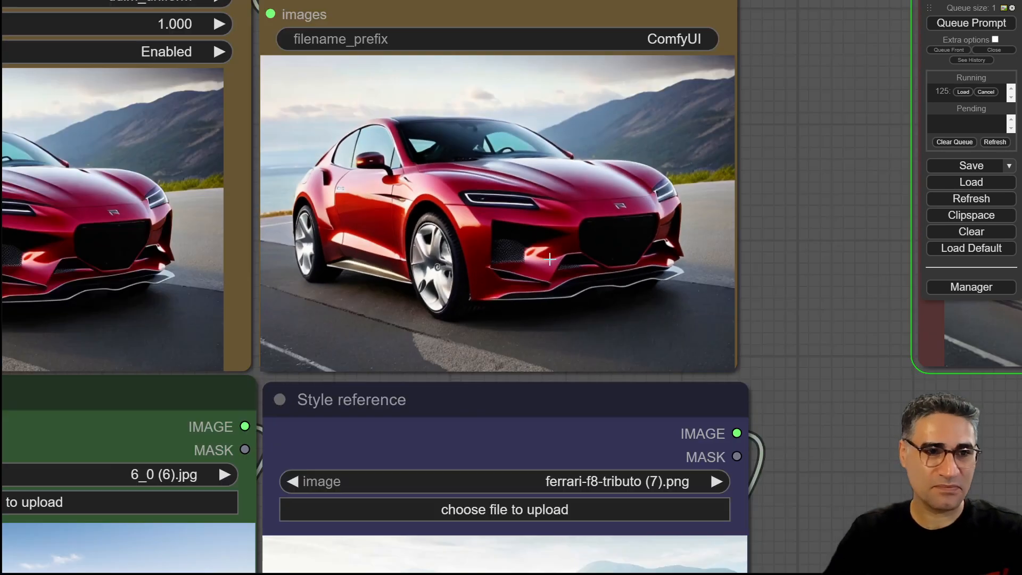
{"action": "scroll", "coordinate": [551, 259], "scroll_direction": "down", "scroll_amount": 3}
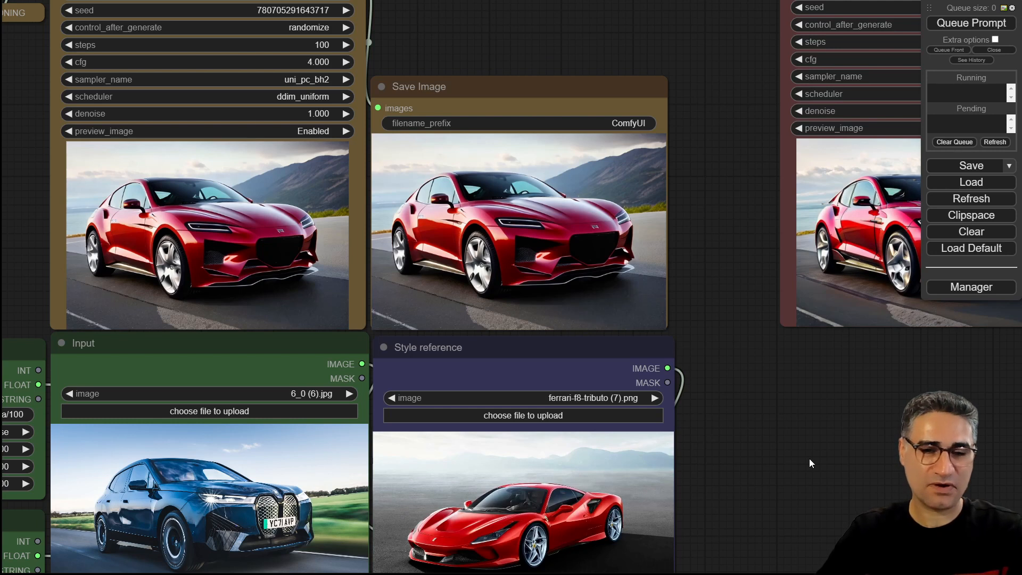
Step: Examine the second sampler's preview and final saved image of the red car beside the first sampler's result
{"action": "left_click_drag", "start_coordinate": [898, 473], "coordinate": [124, 535]}
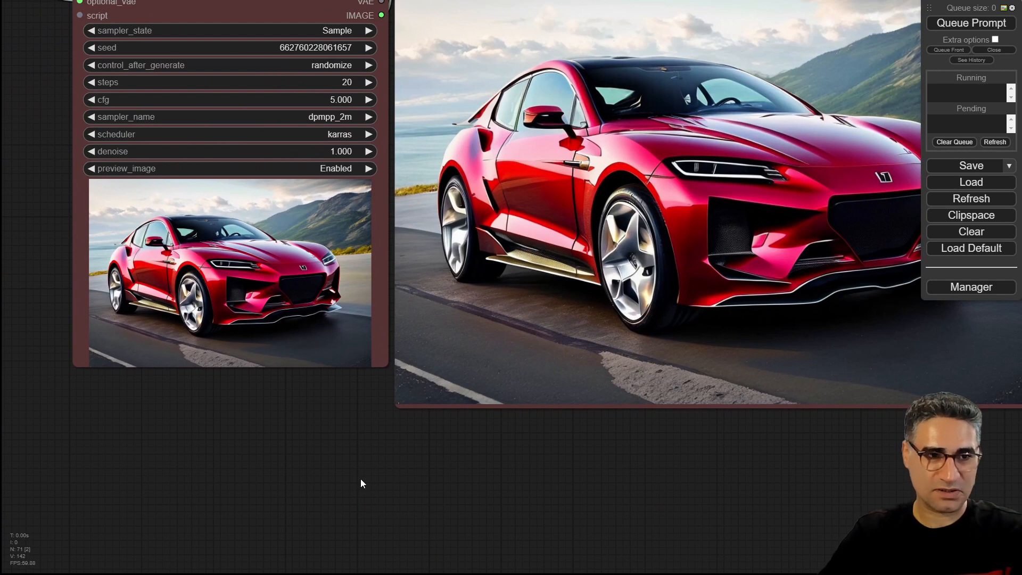
{"action": "left_click_drag", "start_coordinate": [353, 484], "coordinate": [708, 341]}
{"action": "scroll", "coordinate": [522, 399], "scroll_direction": "down", "scroll_amount": 6}
{"action": "left_click_drag", "start_coordinate": [522, 399], "coordinate": [893, 285]}
{"action": "scroll", "coordinate": [578, 286], "scroll_direction": "up", "scroll_amount": 3}
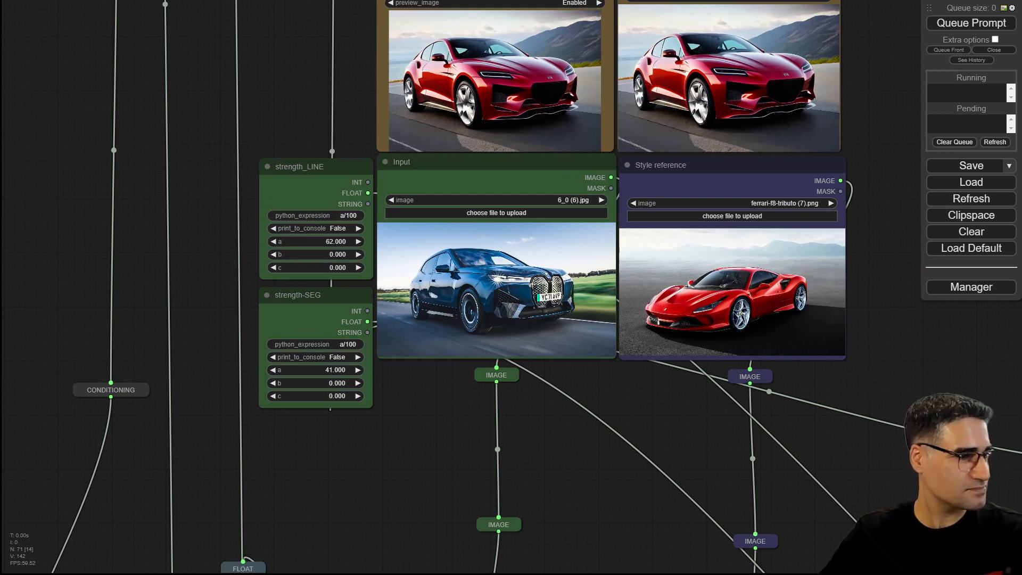
Step: Load the workflow setup with input ferrari-f8-tributo (8).png, line strength 52 and segmentation strength 17, and replace the style reference with pexels-pixabay-358070 (1).jpg
{"action": "left_click_drag", "start_coordinate": [1021, 420], "coordinate": [679, 413]}
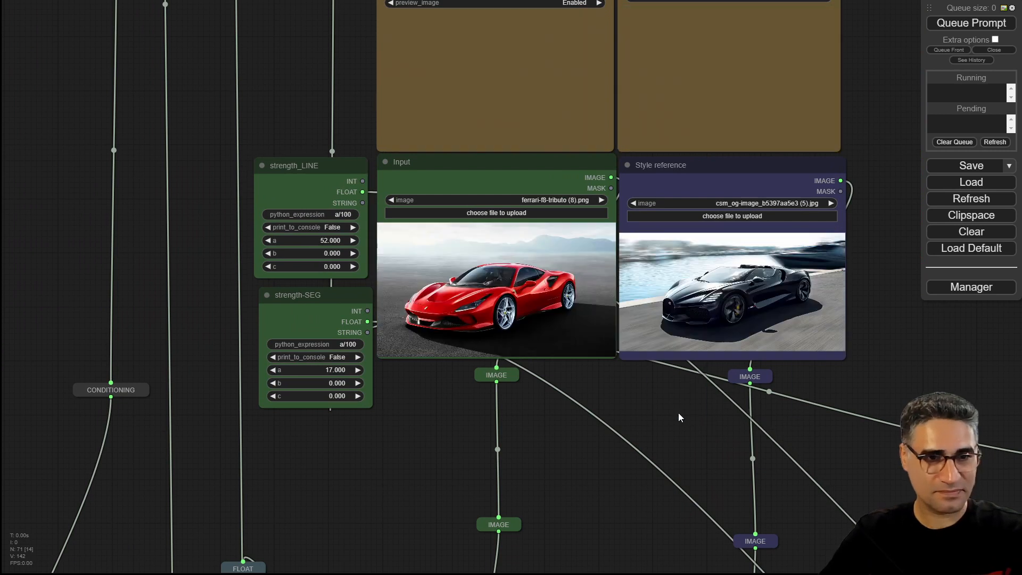
{"action": "scroll", "coordinate": [678, 413], "scroll_direction": "up", "scroll_amount": 6}
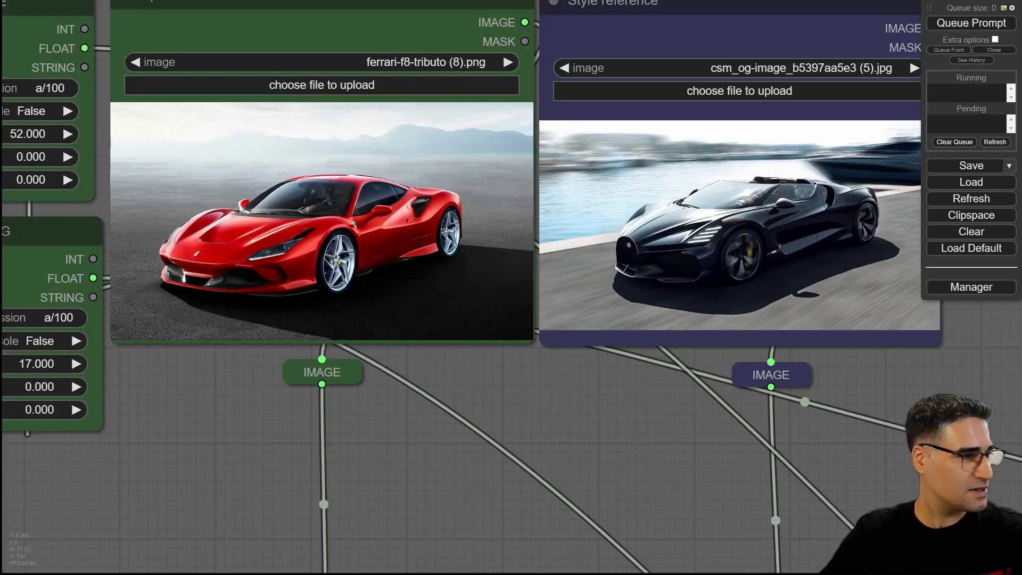
{"action": "left_click_drag", "start_coordinate": [0, 470], "coordinate": [427, 471]}
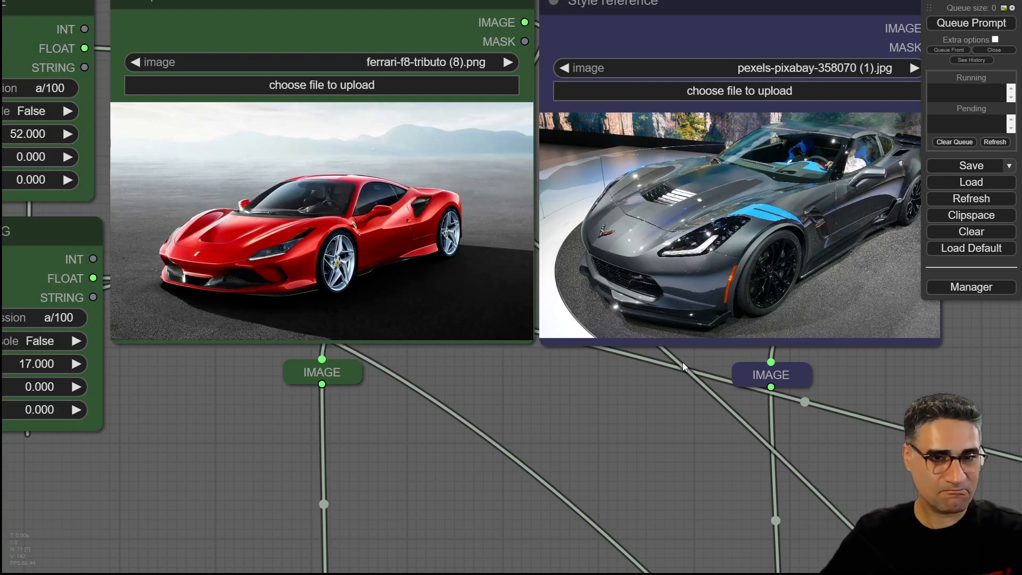
Step: Review the grey Corvette style reference beside the red Ferrari input, and queue the generation
{"action": "scroll", "coordinate": [734, 229], "scroll_direction": "up", "scroll_amount": 4}
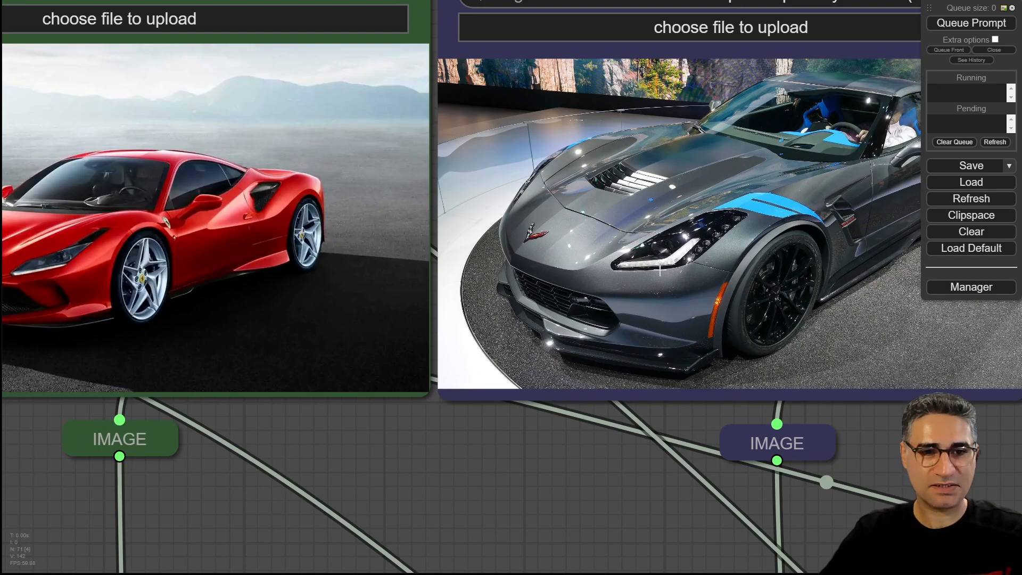
{"action": "left_click_drag", "start_coordinate": [495, 471], "coordinate": [357, 512]}
{"action": "scroll", "coordinate": [705, 163], "scroll_direction": "up", "scroll_amount": 6}
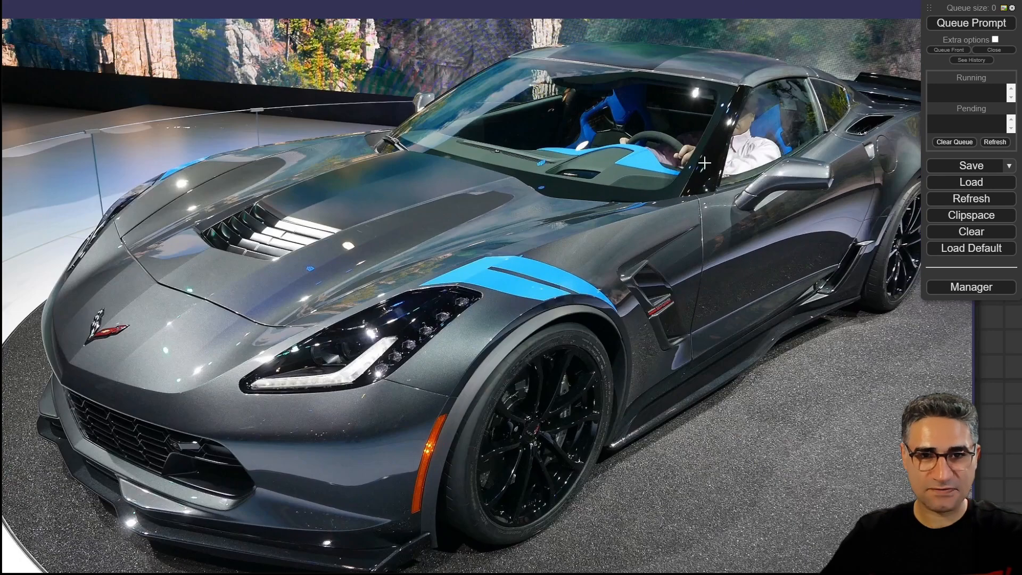
{"action": "scroll", "coordinate": [500, 392], "scroll_direction": "down", "scroll_amount": 8}
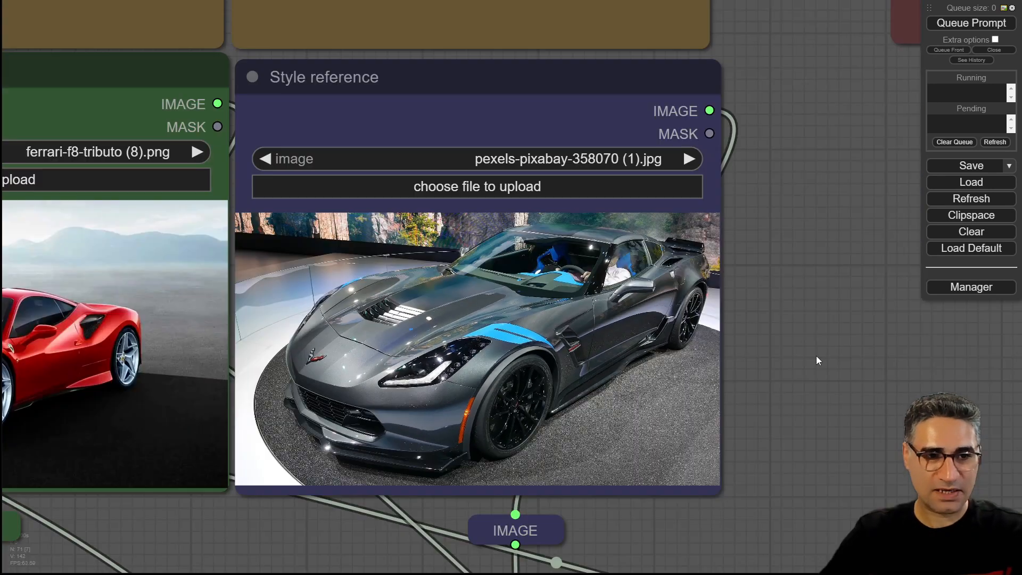
{"action": "left_click_drag", "start_coordinate": [863, 375], "coordinate": [1021, 272]}
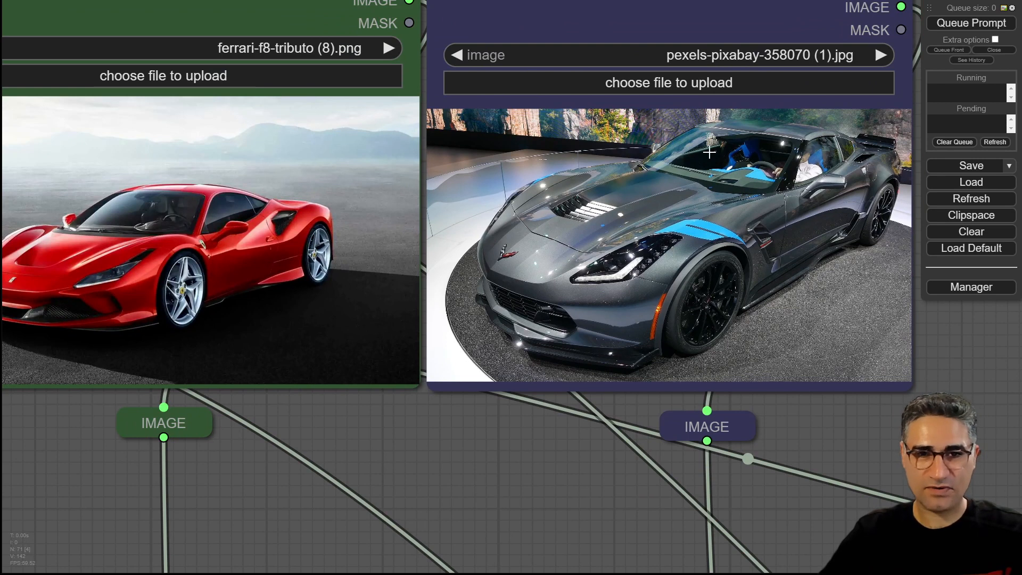
{"action": "left_click", "coordinate": [974, 24]}
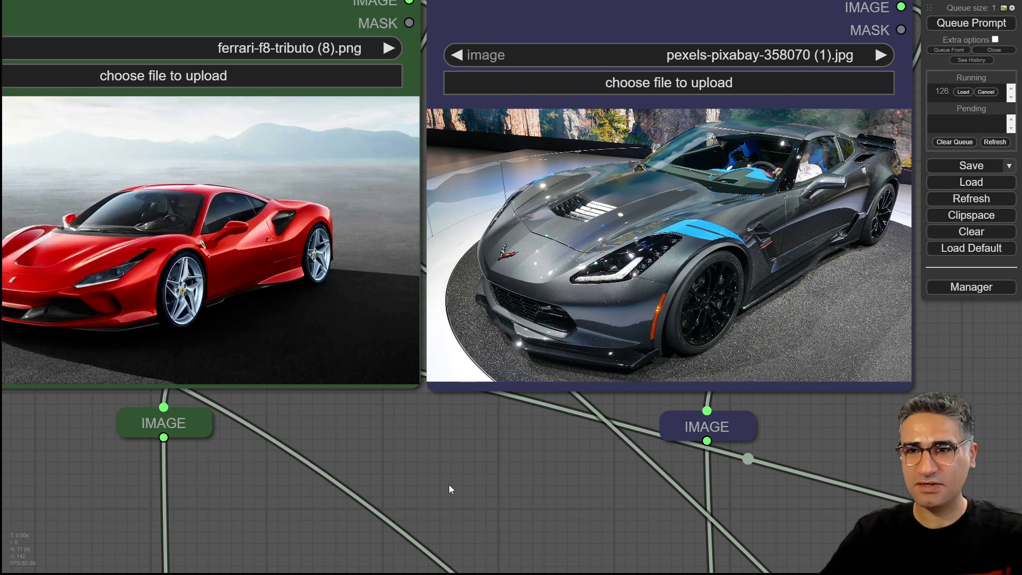
Step: Follow the early stages of the restyled Ferrari in the first sampler's preview
{"action": "scroll", "coordinate": [675, 545], "scroll_direction": "down", "scroll_amount": 5}
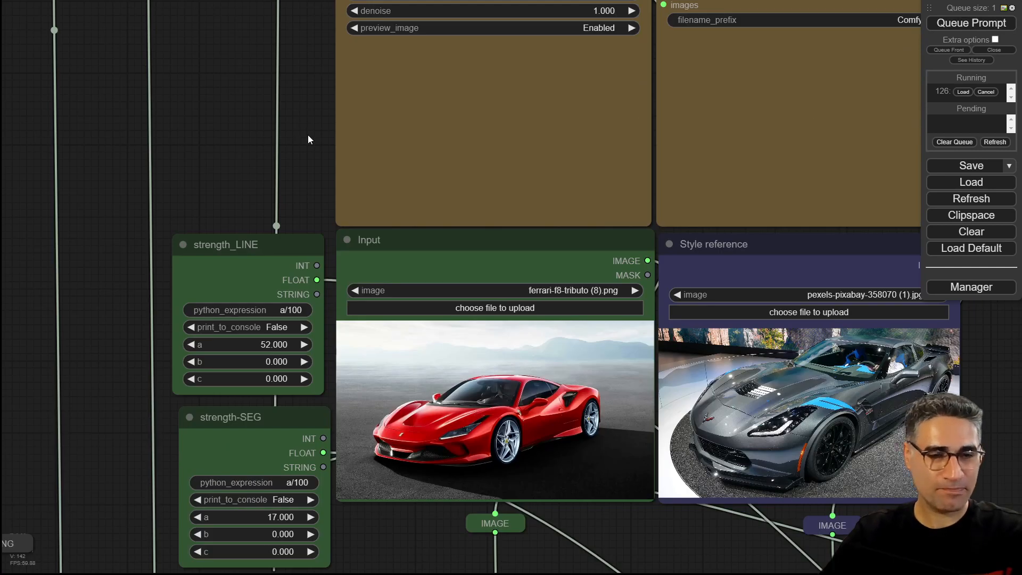
{"action": "left_click_drag", "start_coordinate": [308, 135], "coordinate": [330, 244]}
{"action": "scroll", "coordinate": [269, 209], "scroll_direction": "up", "scroll_amount": 4}
{"action": "scroll", "coordinate": [269, 209], "scroll_direction": "up", "scroll_amount": 1}
{"action": "left_click_drag", "start_coordinate": [347, 289], "coordinate": [43, 322]}
{"action": "scroll", "coordinate": [276, 281], "scroll_direction": "up", "scroll_amount": 4}
{"action": "scroll", "coordinate": [43, 321], "scroll_direction": "up", "scroll_amount": 1}
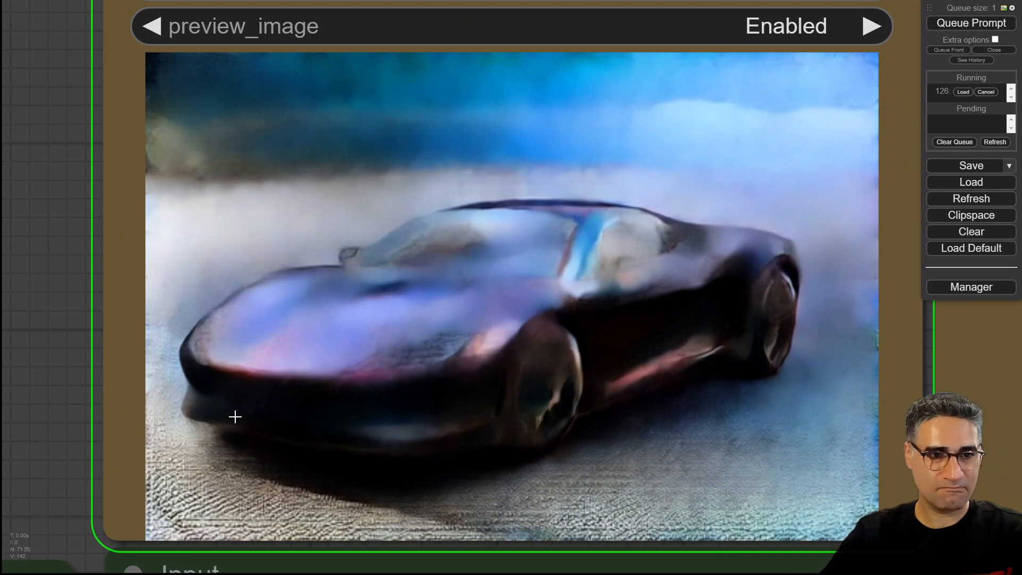
{"action": "scroll", "coordinate": [235, 417], "scroll_direction": "down", "scroll_amount": 2}
Step: Compare the developing sampler preview with the Ferrari input's body shape and the Corvette reference's colours and setting
{"action": "left_click_drag", "start_coordinate": [87, 320], "coordinate": [107, 53]}
{"action": "scroll", "coordinate": [147, 188], "scroll_direction": "down", "scroll_amount": 4}
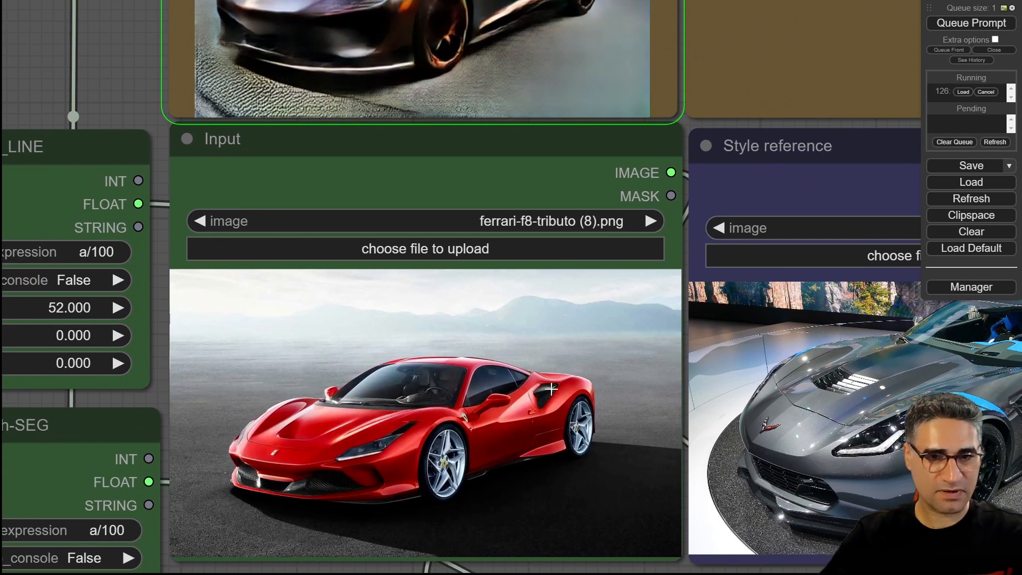
{"action": "left_click_drag", "start_coordinate": [126, 82], "coordinate": [100, 152]}
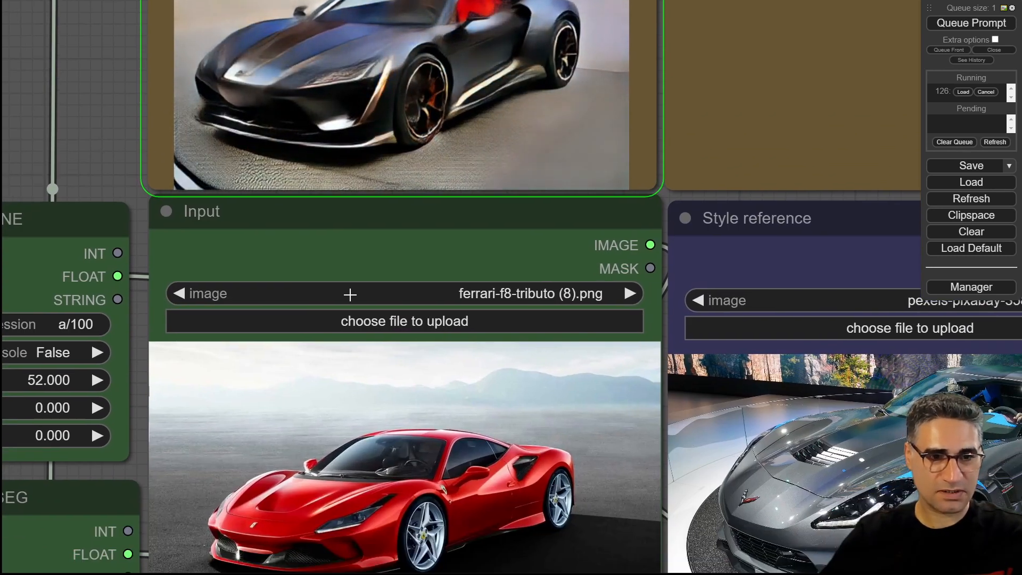
{"action": "left_click_drag", "start_coordinate": [96, 167], "coordinate": [2, 155]}
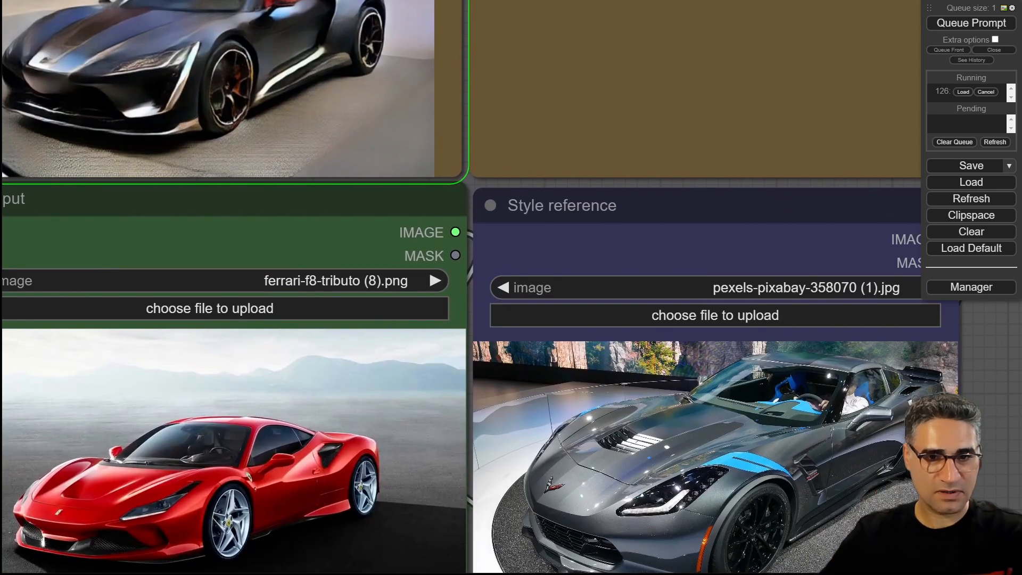
{"action": "left_click_drag", "start_coordinate": [985, 335], "coordinate": [999, 388]}
{"action": "left_click_drag", "start_coordinate": [3, 204], "coordinate": [123, 227]}
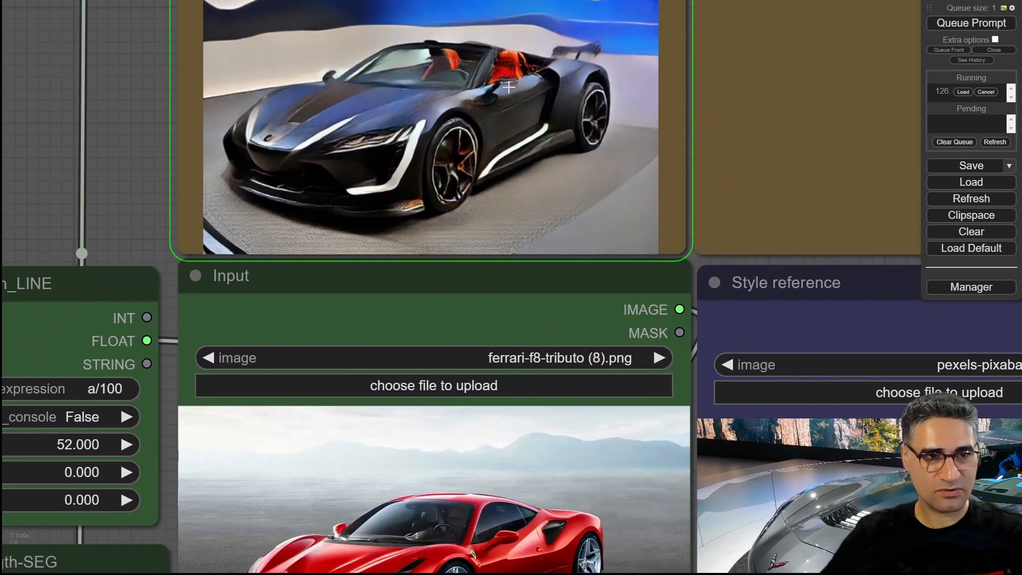
{"action": "scroll", "coordinate": [540, 145], "scroll_direction": "down", "scroll_amount": 2}
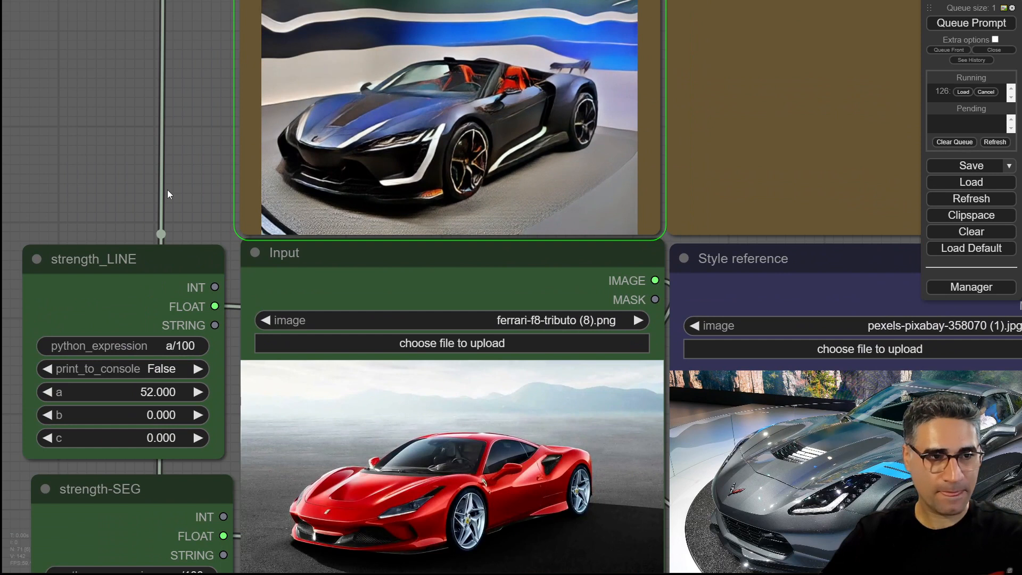
{"action": "left_click_drag", "start_coordinate": [167, 190], "coordinate": [142, 99]}
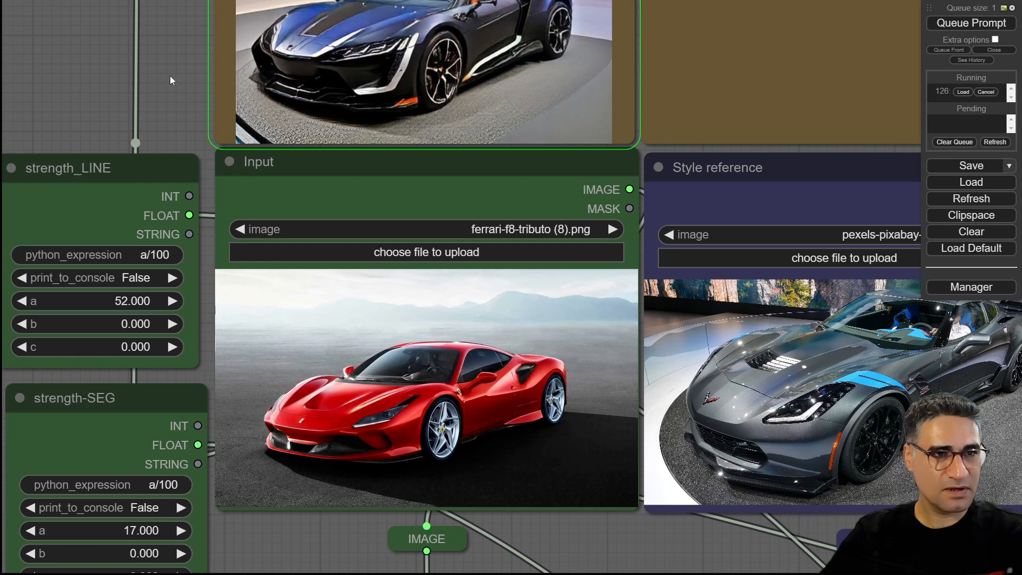
Step: Inspect the finished first-pass roadster in the sampler preview and saved image against the Ferrari and Corvette photos
{"action": "left_click_drag", "start_coordinate": [157, 48], "coordinate": [52, 142]}
{"action": "scroll", "coordinate": [948, 391], "scroll_direction": "up", "scroll_amount": 7}
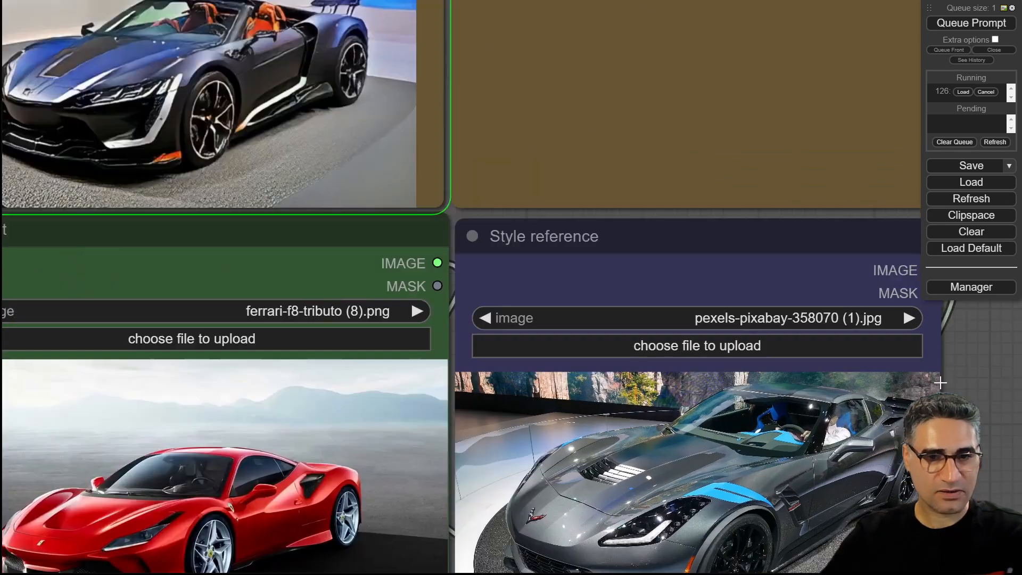
{"action": "scroll", "coordinate": [963, 385], "scroll_direction": "down", "scroll_amount": 5}
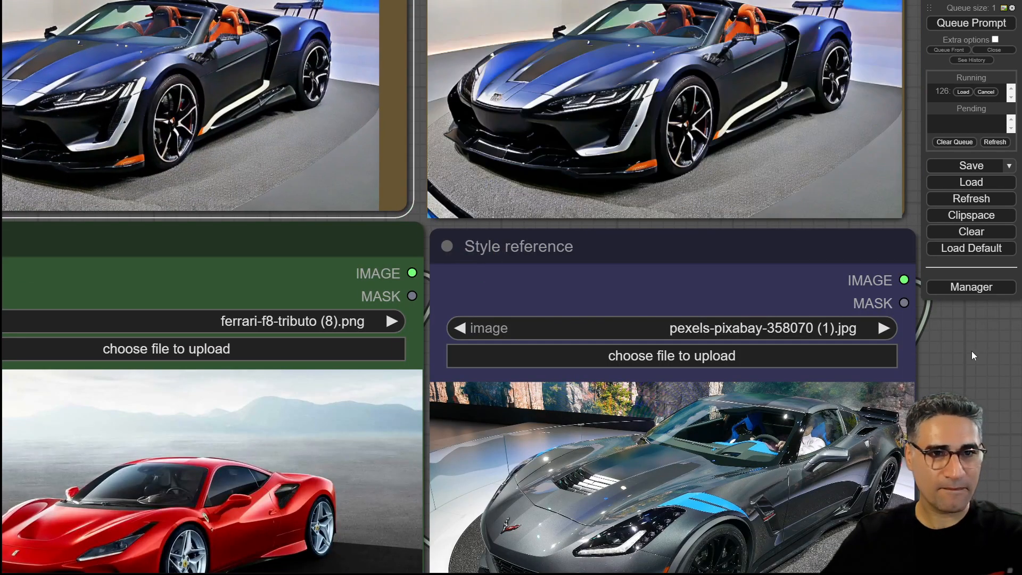
{"action": "left_click_drag", "start_coordinate": [973, 351], "coordinate": [941, 436]}
{"action": "scroll", "coordinate": [942, 450], "scroll_direction": "down", "scroll_amount": 4}
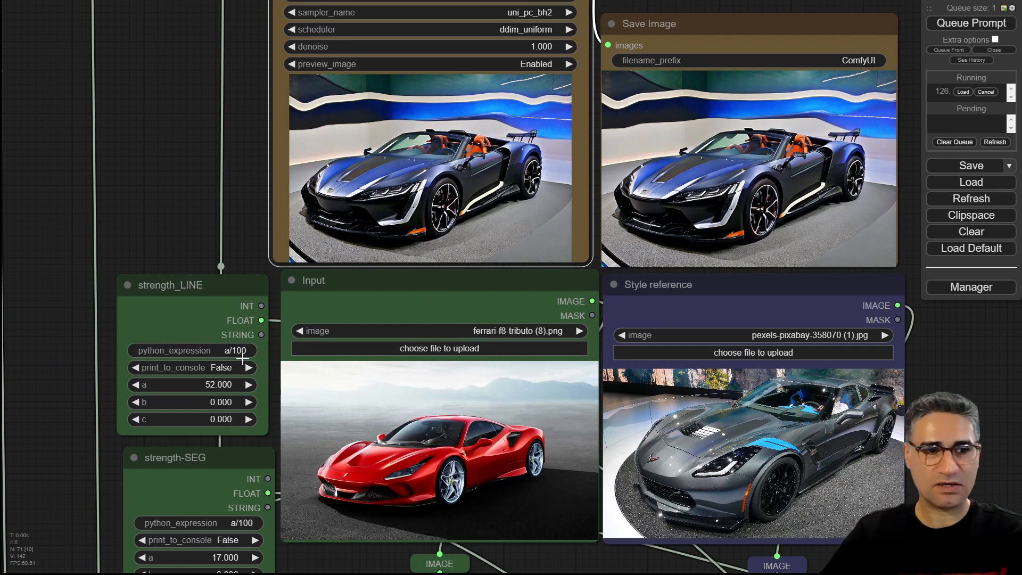
Step: Compare the second sampler's developing preview with the saved first-pass image, and cancel the running generation
{"action": "scroll", "coordinate": [292, 378], "scroll_direction": "down", "scroll_amount": 8}
{"action": "scroll", "coordinate": [745, 282], "scroll_direction": "up", "scroll_amount": 10}
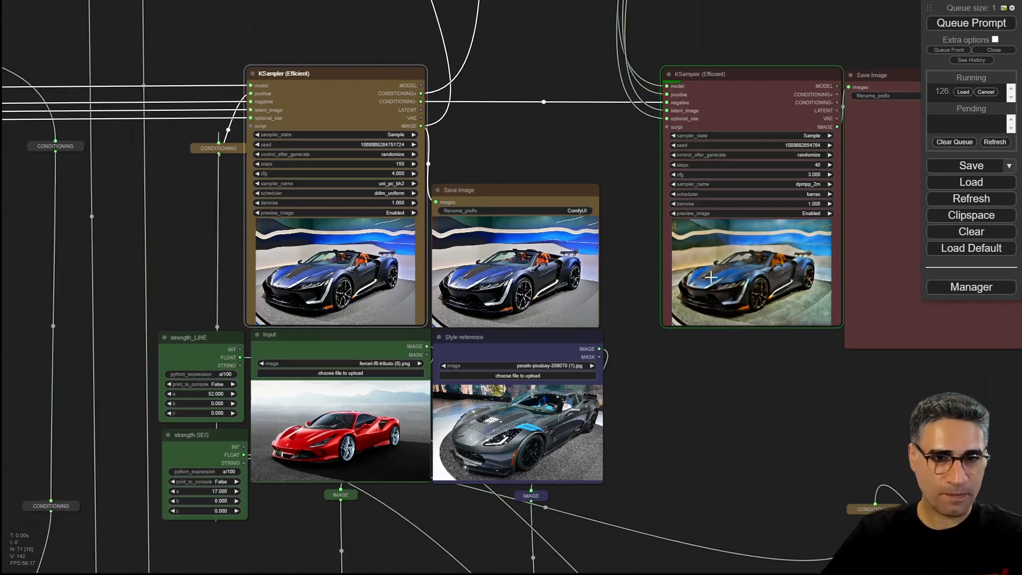
{"action": "scroll", "coordinate": [84, 249], "scroll_direction": "up", "scroll_amount": 6}
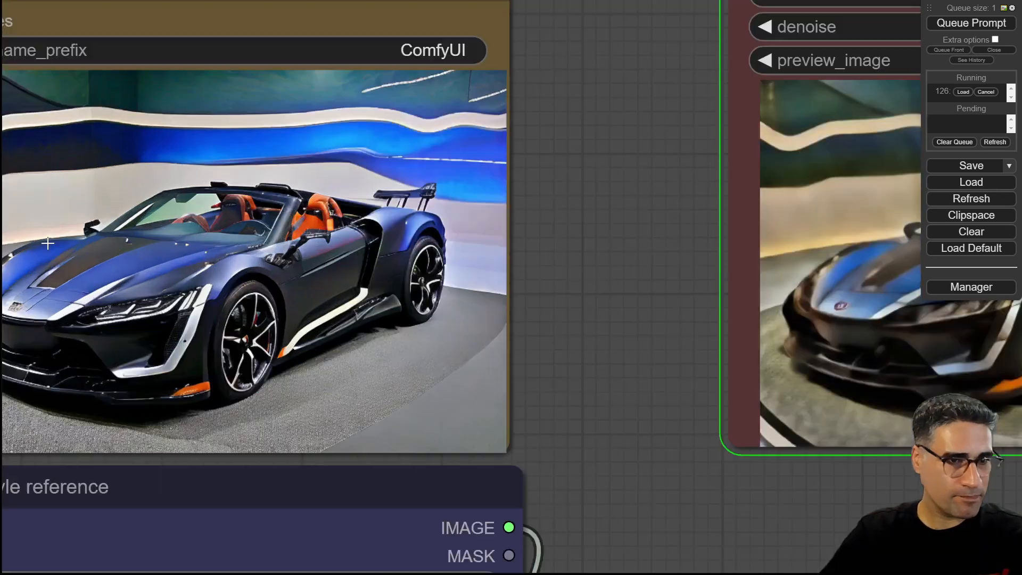
{"action": "scroll", "coordinate": [84, 249], "scroll_direction": "down", "scroll_amount": 5}
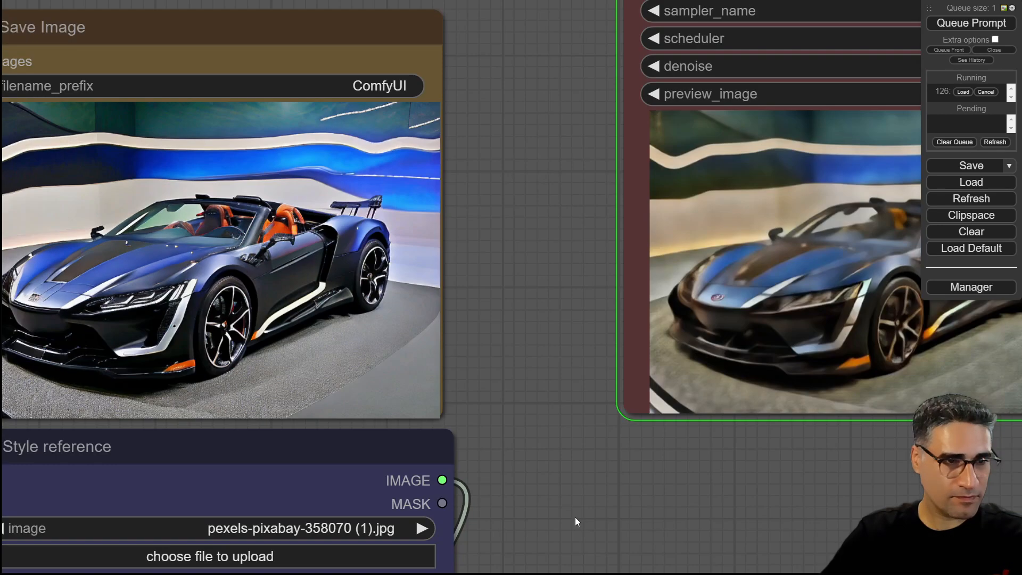
{"action": "left_click_drag", "start_coordinate": [579, 524], "coordinate": [1007, 395]}
{"action": "scroll", "coordinate": [660, 365], "scroll_direction": "down", "scroll_amount": 5}
{"action": "left_click_drag", "start_coordinate": [706, 385], "coordinate": [740, 329]}
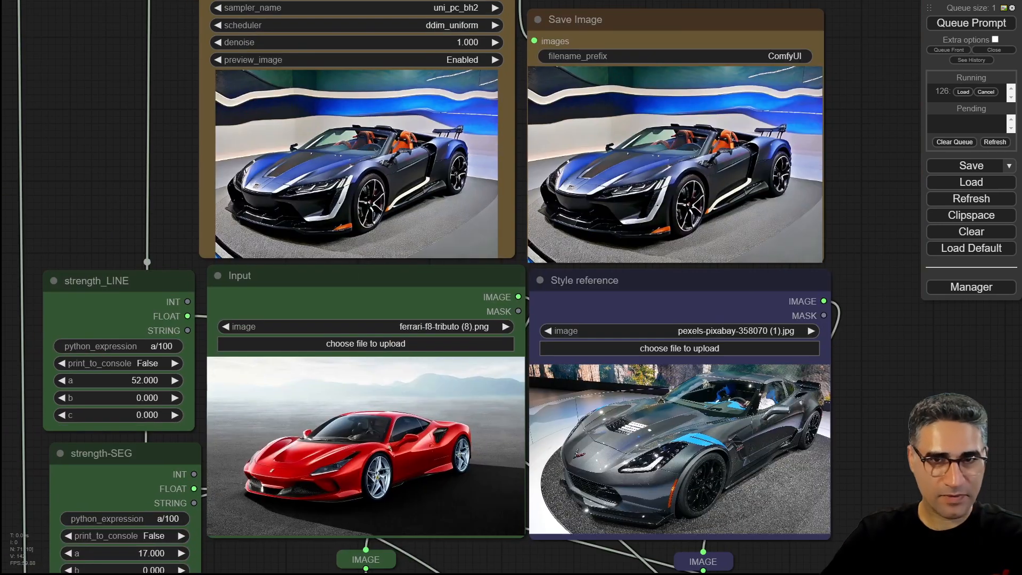
{"action": "left_click", "coordinate": [987, 93]}
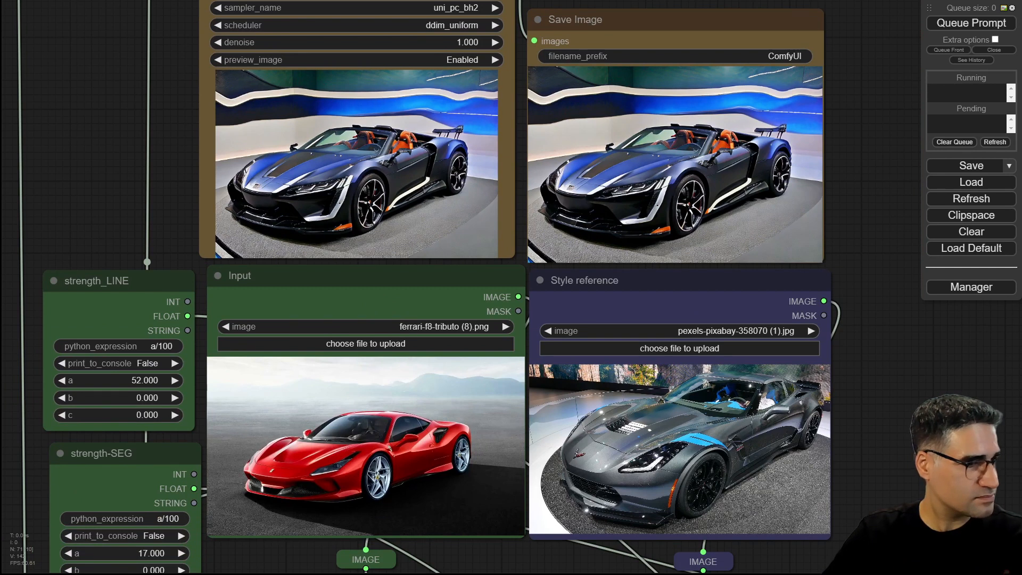
Step: Load Narraweena-Nara-Facade (1).jpg as input and the Saudi Arabian mud-brick building photo as style reference, and queue the generation
{"action": "left_click_drag", "start_coordinate": [444, 403], "coordinate": [471, 456]}
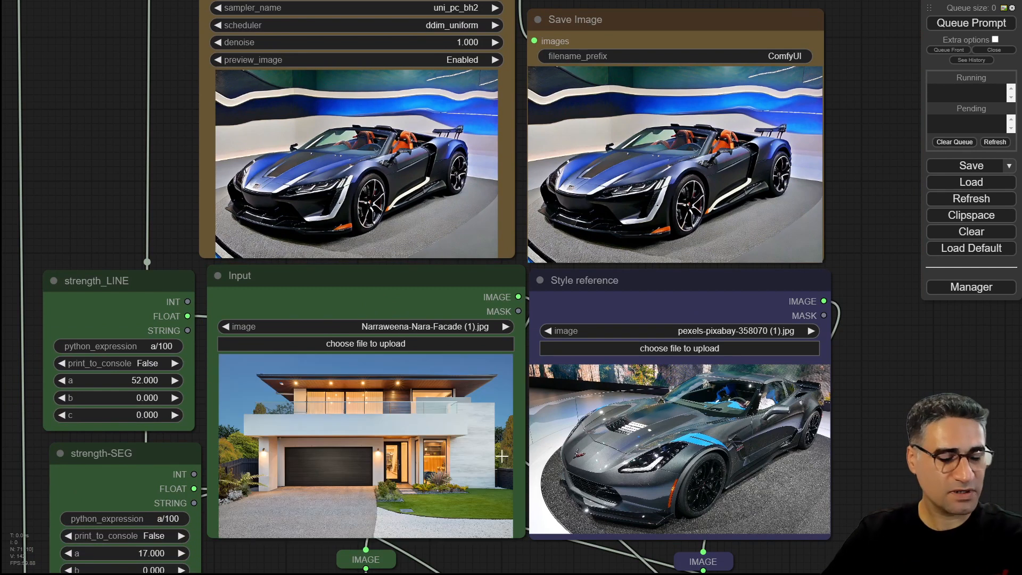
{"action": "scroll", "coordinate": [343, 475], "scroll_direction": "up", "scroll_amount": 4}
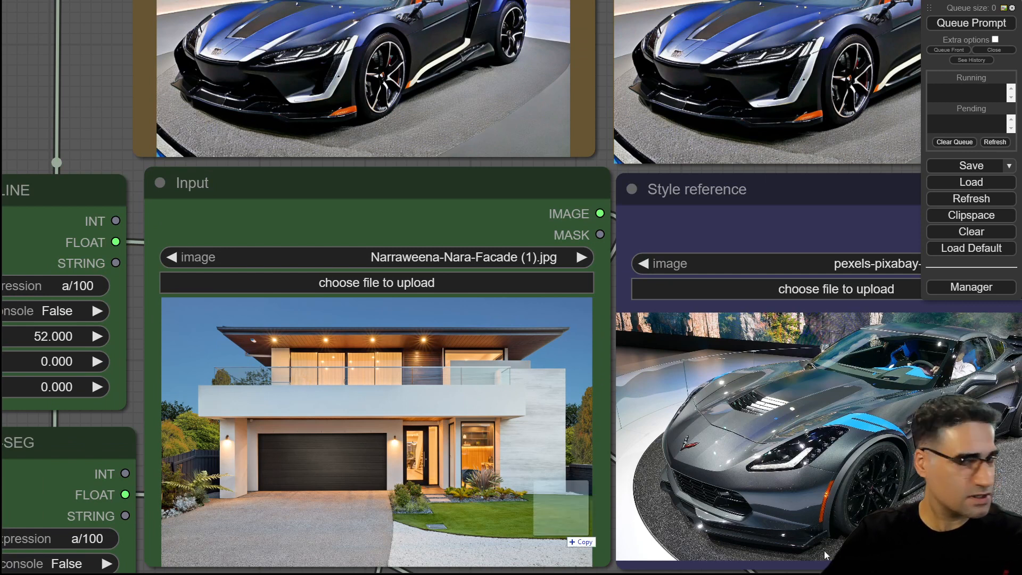
{"action": "left_click_drag", "start_coordinate": [566, 533], "coordinate": [879, 479]}
{"action": "scroll", "coordinate": [885, 485], "scroll_direction": "down", "scroll_amount": 4}
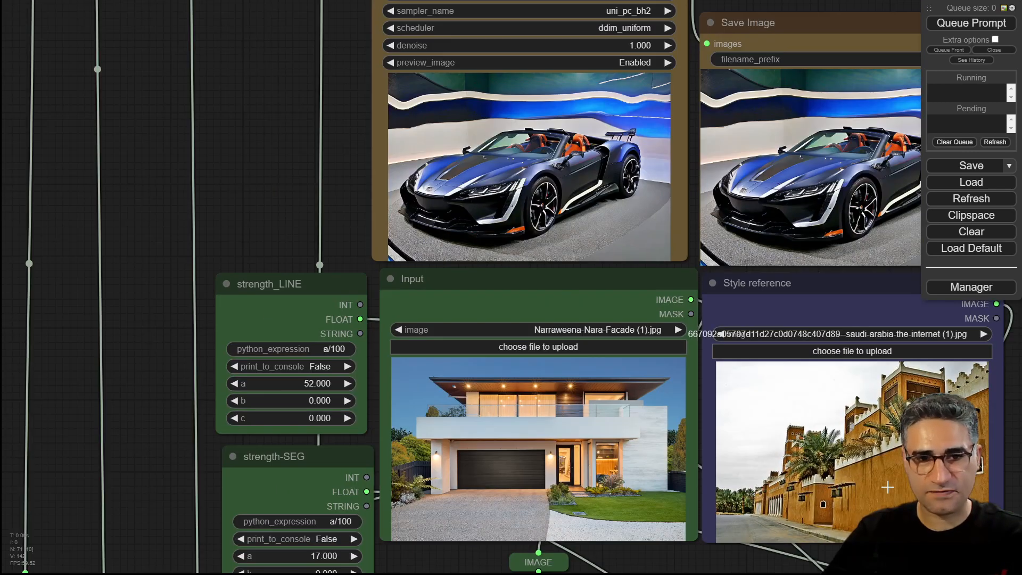
{"action": "scroll", "coordinate": [752, 436], "scroll_direction": "down", "scroll_amount": 3}
{"action": "left_click", "coordinate": [945, 23]}
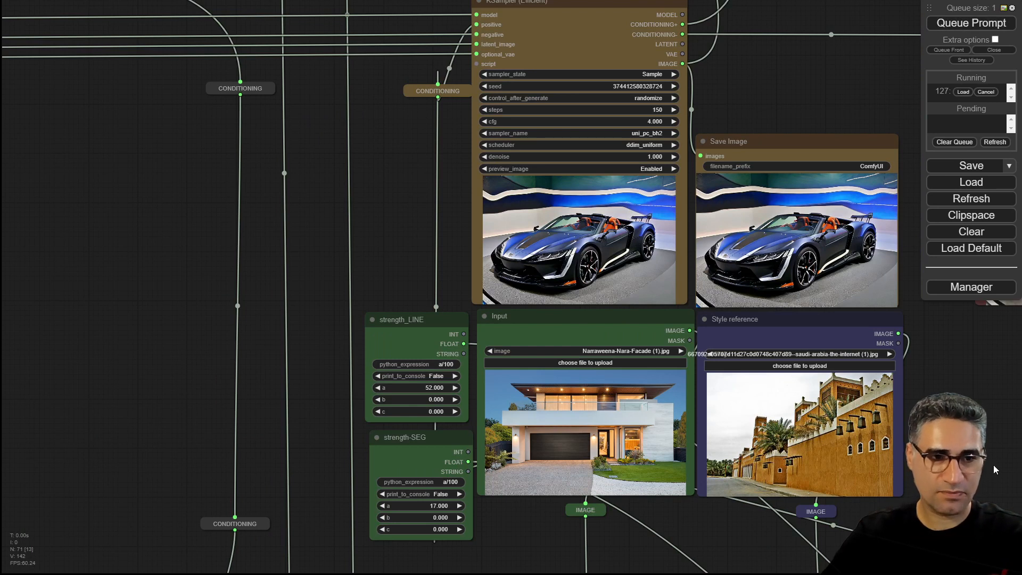
Step: Compare the developing sampler preview with the modern house input and the Saudi mud-brick style reference
{"action": "left_click_drag", "start_coordinate": [964, 452], "coordinate": [906, 458]}
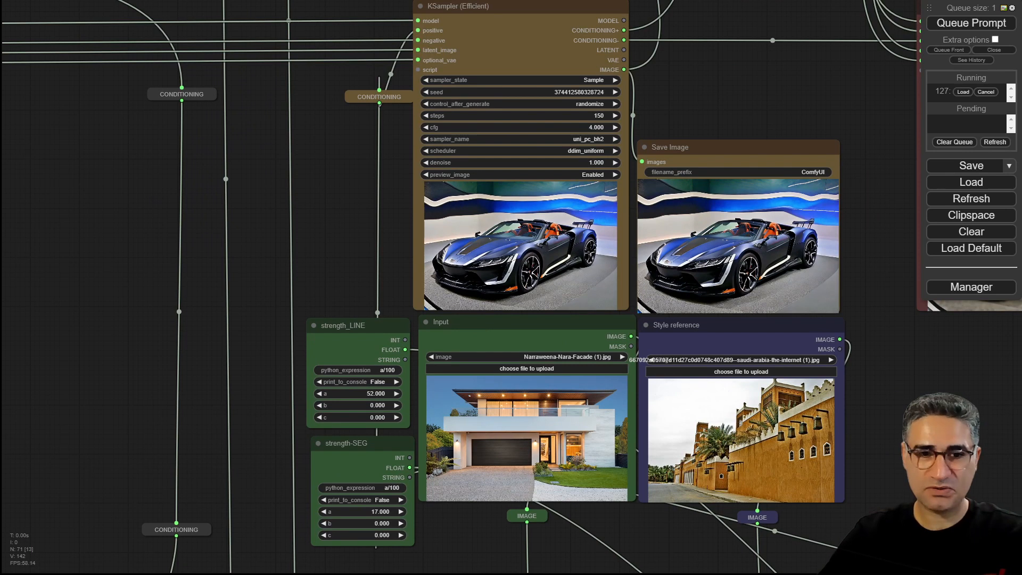
{"action": "scroll", "coordinate": [579, 341], "scroll_direction": "up", "scroll_amount": 4}
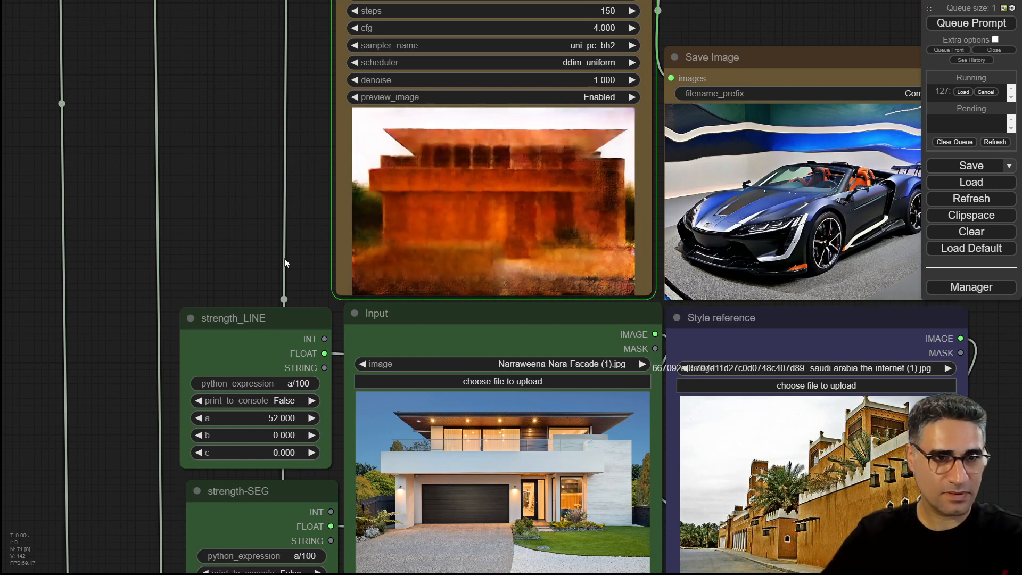
{"action": "left_click_drag", "start_coordinate": [237, 224], "coordinate": [215, 179]}
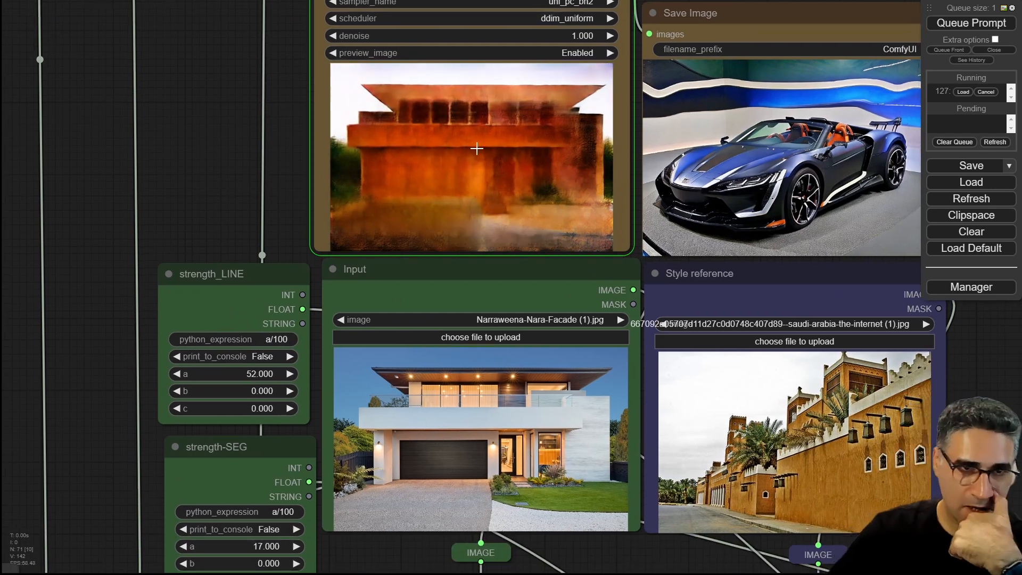
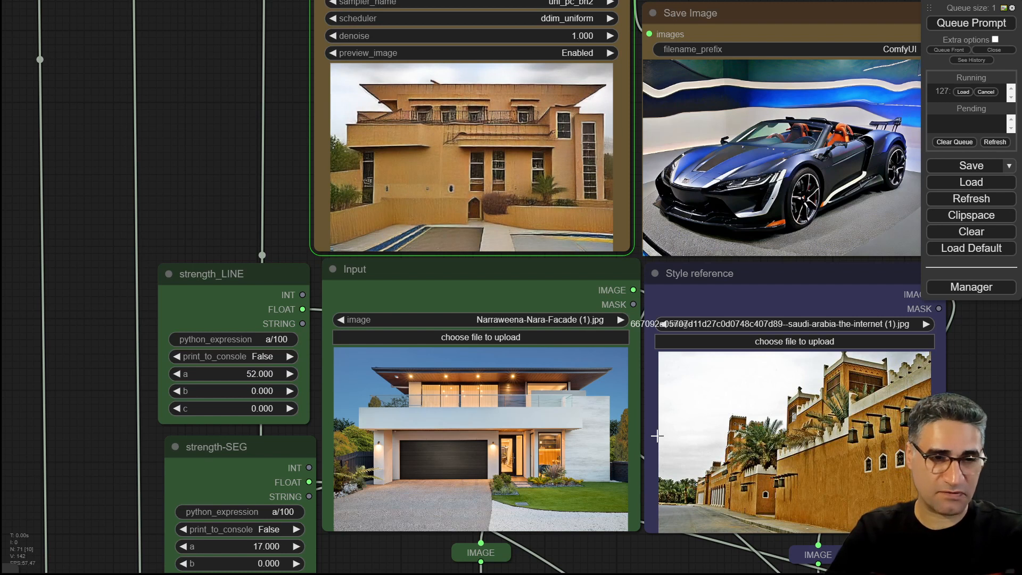
Step: Review the ControlNet branch with its line-art and scribble previews of the house and its connection to the Apply ControlNet node
{"action": "scroll", "coordinate": [658, 437], "scroll_direction": "down", "scroll_amount": 15}
{"action": "scroll", "coordinate": [566, 418], "scroll_direction": "up", "scroll_amount": 5}
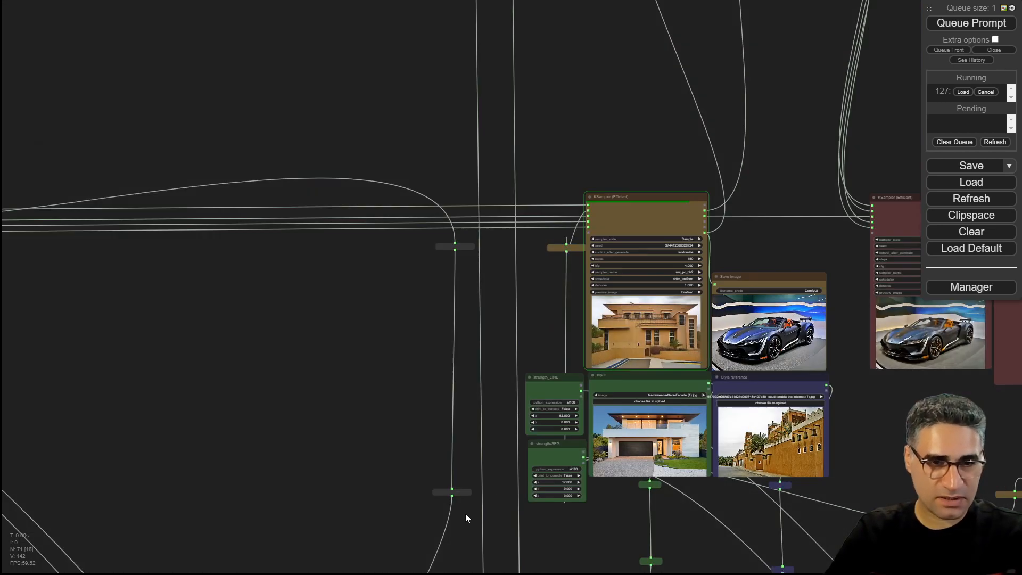
{"action": "left_click_drag", "start_coordinate": [465, 519], "coordinate": [446, 548]}
{"action": "left_click_drag", "start_coordinate": [456, 429], "coordinate": [479, 142]}
{"action": "left_click_drag", "start_coordinate": [477, 527], "coordinate": [449, 385]}
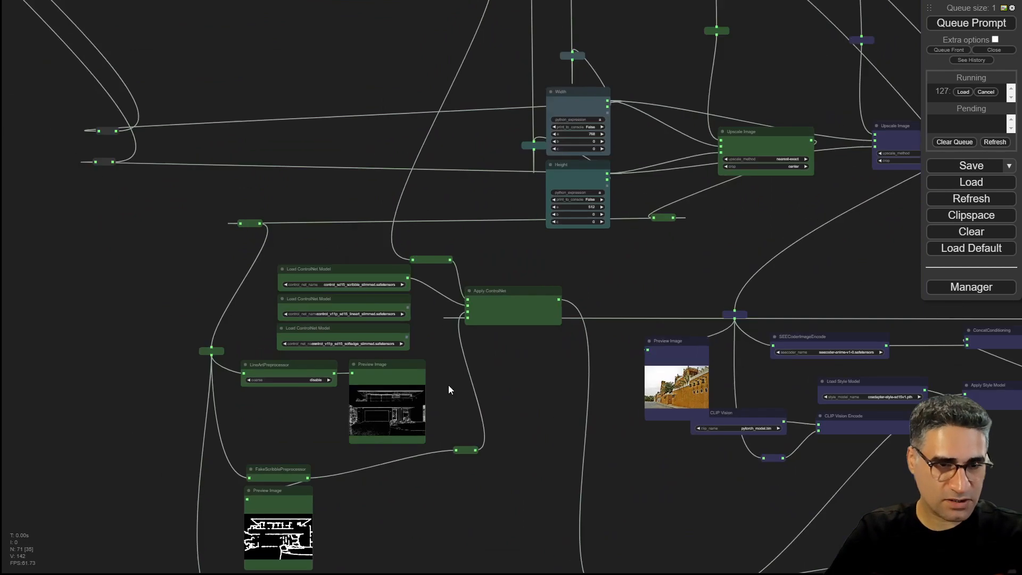
{"action": "scroll", "coordinate": [426, 382], "scroll_direction": "up", "scroll_amount": 6}
{"action": "left_click_drag", "start_coordinate": [247, 365], "coordinate": [463, 502]}
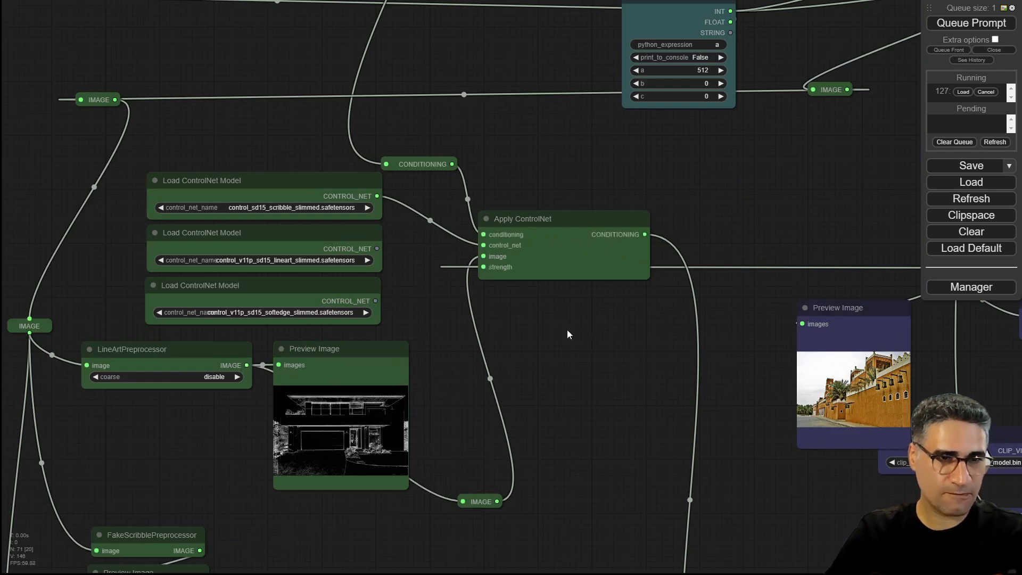
{"action": "left_click_drag", "start_coordinate": [618, 155], "coordinate": [509, 458]}
{"action": "scroll", "coordinate": [586, 143], "scroll_direction": "down", "scroll_amount": 5}
{"action": "left_click_drag", "start_coordinate": [670, 128], "coordinate": [681, 559]}
{"action": "scroll", "coordinate": [822, 256], "scroll_direction": "up", "scroll_amount": 10}
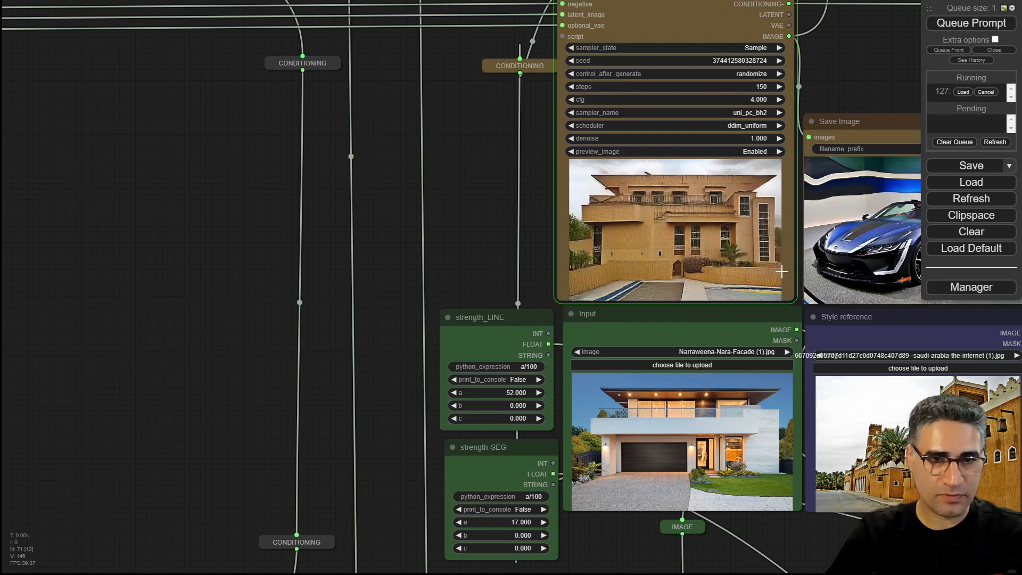
Step: Compare the first-pass house in the sampler and saved image with the input facade and the Saudi reference
{"action": "scroll", "coordinate": [657, 330], "scroll_direction": "down", "scroll_amount": 4}
{"action": "left_click_drag", "start_coordinate": [304, 183], "coordinate": [302, 369]}
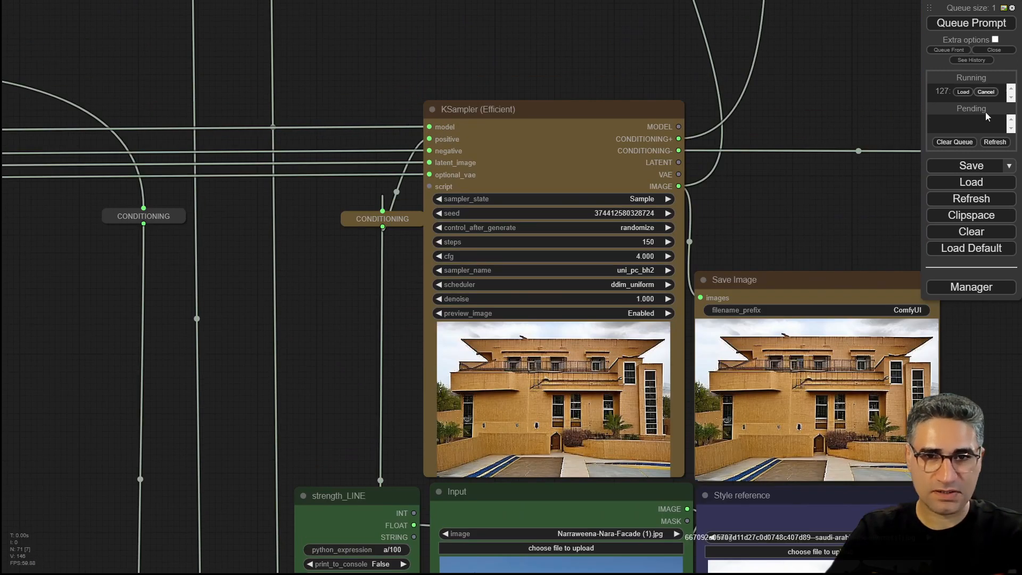
{"action": "left_click_drag", "start_coordinate": [814, 221], "coordinate": [817, 26]}
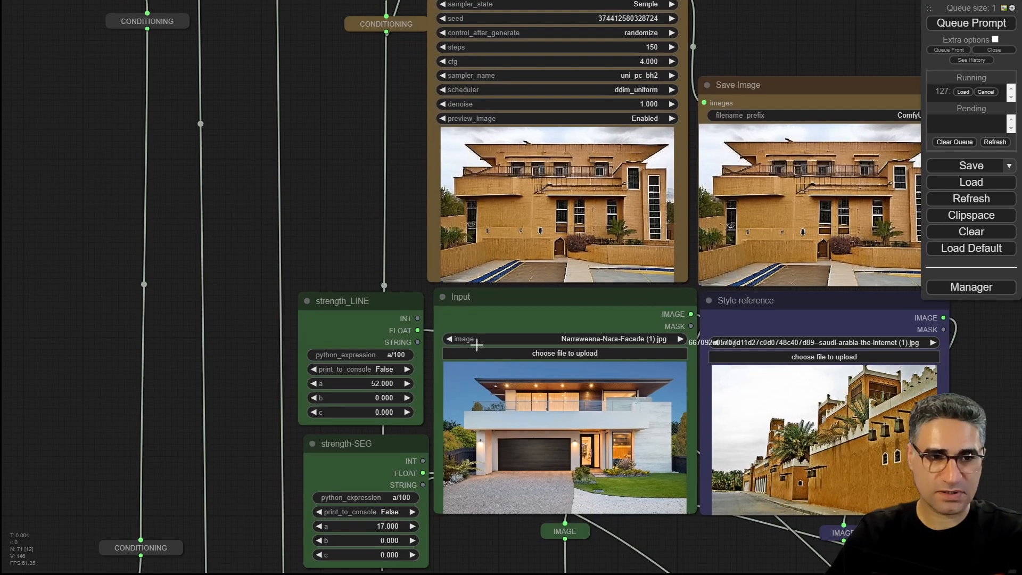
Step: Queue another generation with the same strengths, check its early preview against the input house, and cancel the run
{"action": "left_click", "coordinate": [1008, 24]}
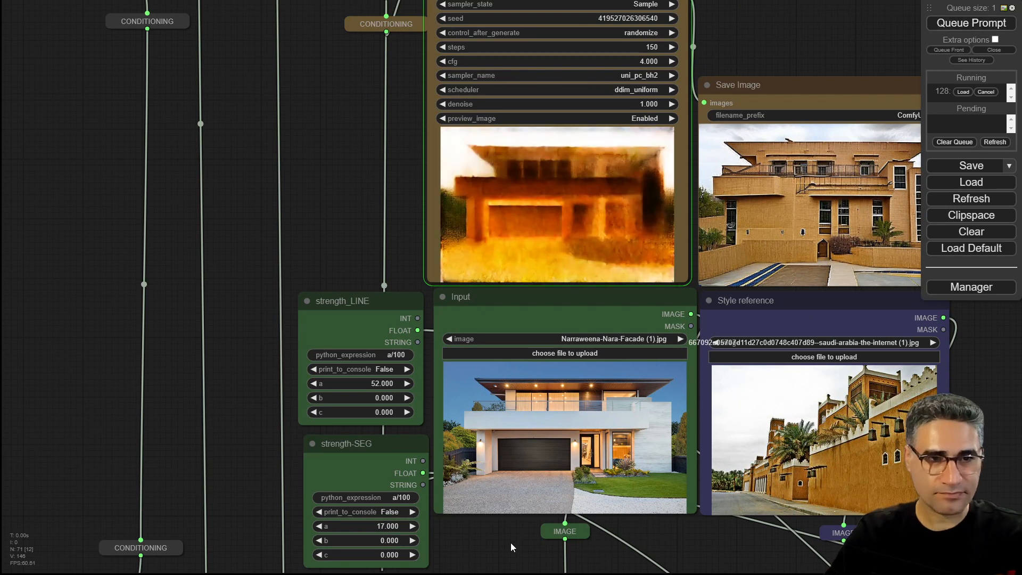
{"action": "left_click_drag", "start_coordinate": [510, 542], "coordinate": [524, 433]}
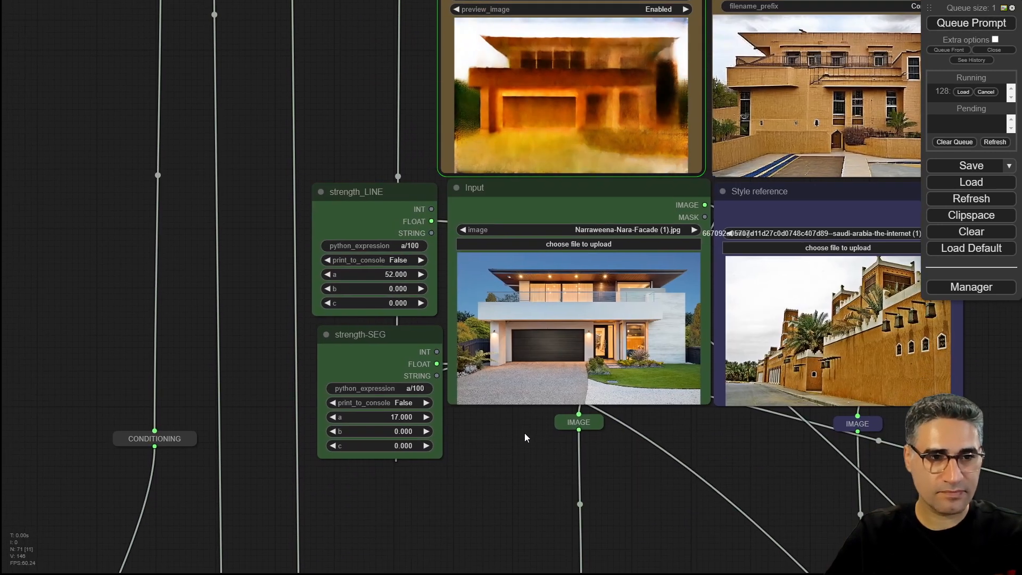
{"action": "left_click", "coordinate": [987, 92]}
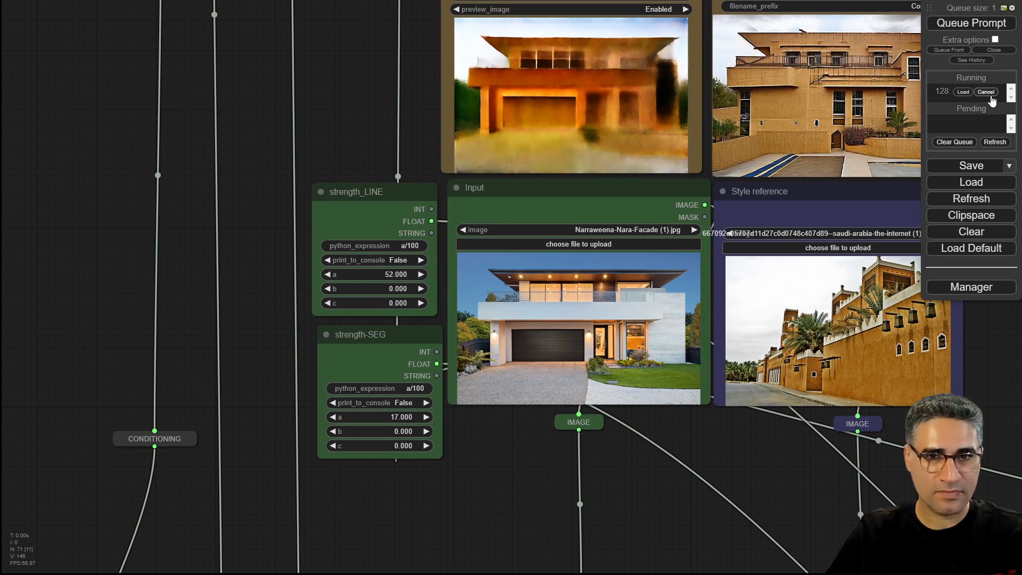
Step: Set value a of the strength-SEG node to 39
{"action": "left_click_drag", "start_coordinate": [445, 559], "coordinate": [452, 155]}
{"action": "scroll", "coordinate": [463, 228], "scroll_direction": "down", "scroll_amount": 7}
{"action": "left_click_drag", "start_coordinate": [392, 484], "coordinate": [536, 1]}
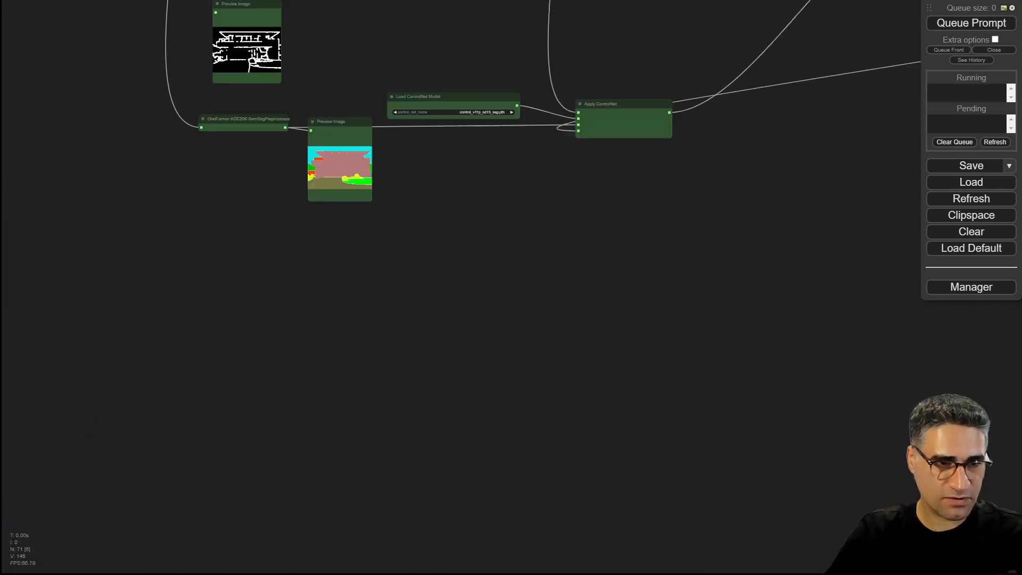
{"action": "scroll", "coordinate": [303, 139], "scroll_direction": "up", "scroll_amount": 5}
{"action": "left_click_drag", "start_coordinate": [765, 96], "coordinate": [685, 483]}
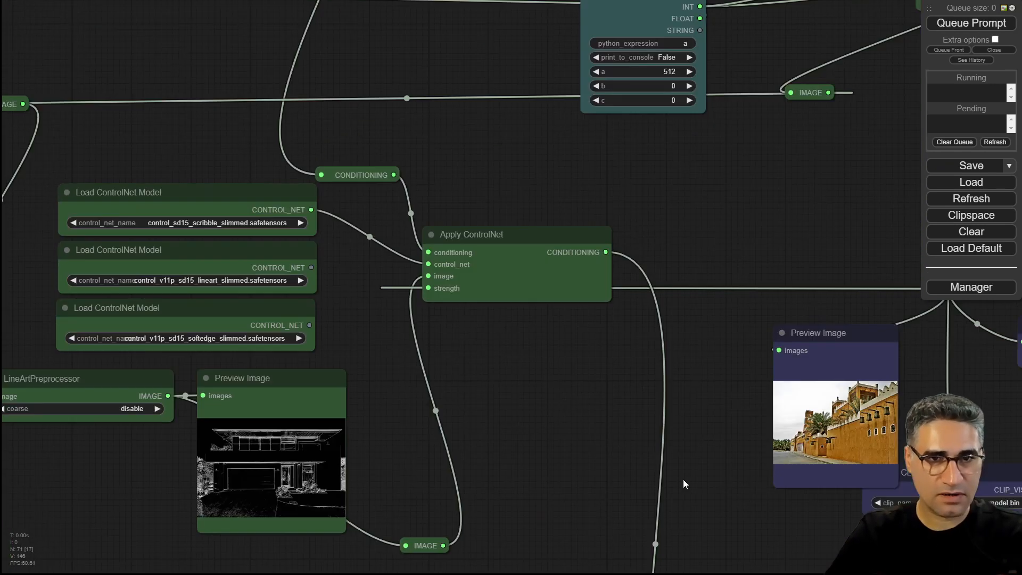
{"action": "scroll", "coordinate": [705, 309], "scroll_direction": "down", "scroll_amount": 6}
{"action": "left_click_drag", "start_coordinate": [722, 211], "coordinate": [662, 426]}
{"action": "scroll", "coordinate": [647, 379], "scroll_direction": "up", "scroll_amount": 6}
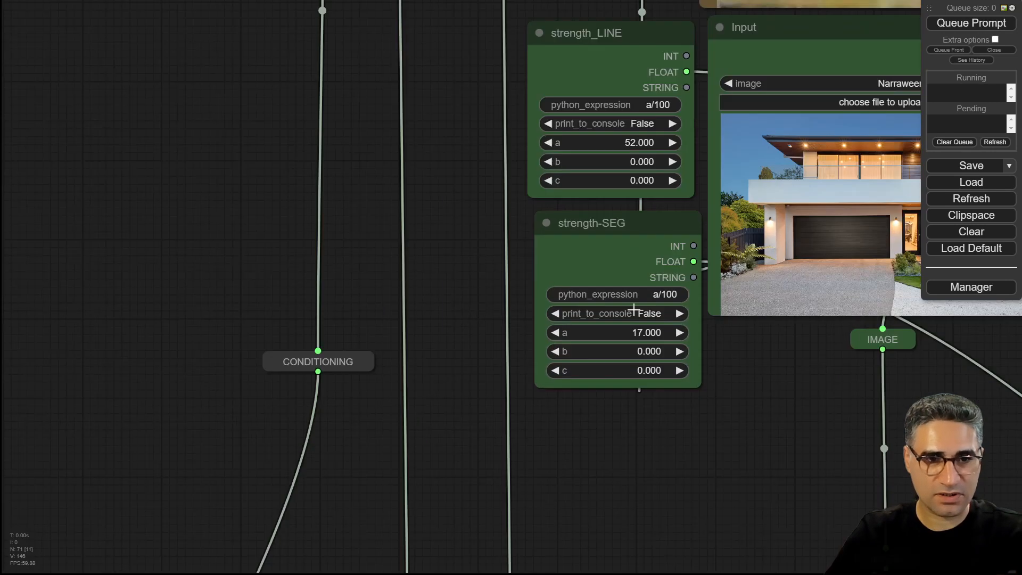
{"action": "left_click", "coordinate": [720, 335]}
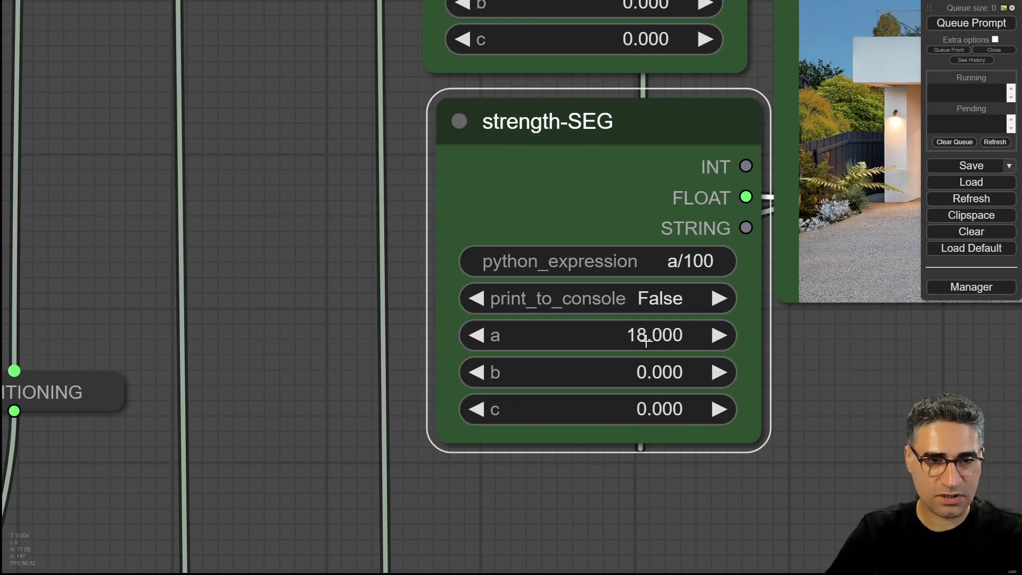
{"action": "left_click_drag", "start_coordinate": [782, 377], "coordinate": [635, 488]}
{"action": "scroll", "coordinate": [724, 439], "scroll_direction": "down", "scroll_amount": 3}
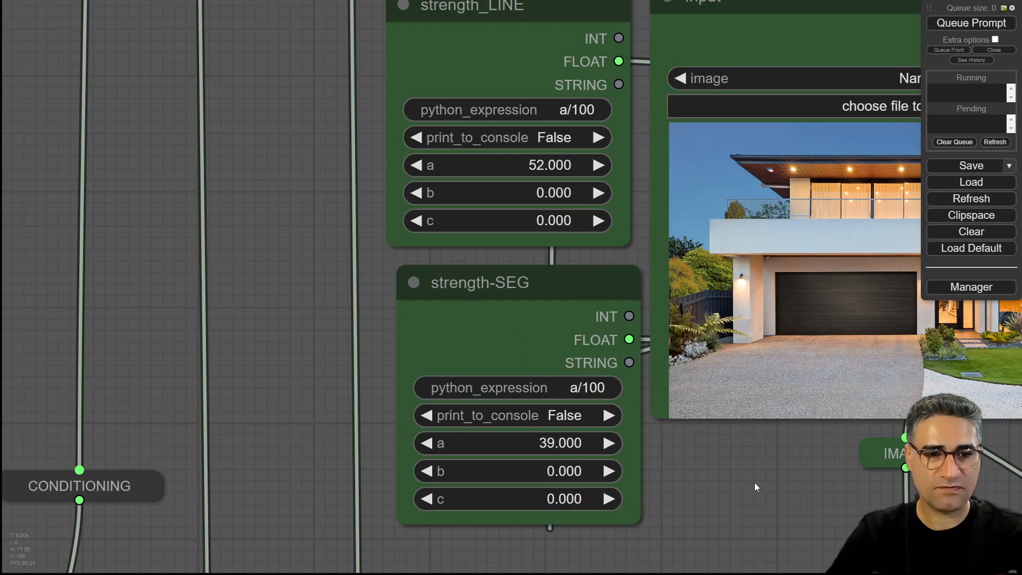
Step: Queue a new generation of the house with the changed segmentation strength
{"action": "left_click_drag", "start_coordinate": [755, 479], "coordinate": [584, 574]}
{"action": "scroll", "coordinate": [759, 69], "scroll_direction": "down", "scroll_amount": 5}
{"action": "left_click_drag", "start_coordinate": [464, 11], "coordinate": [350, 321]}
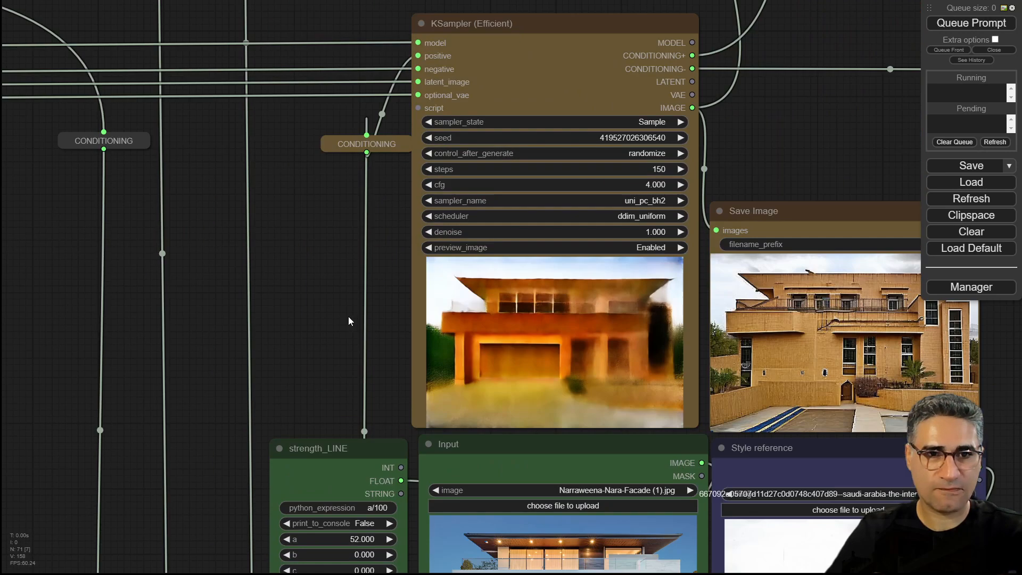
{"action": "left_click", "coordinate": [965, 24]}
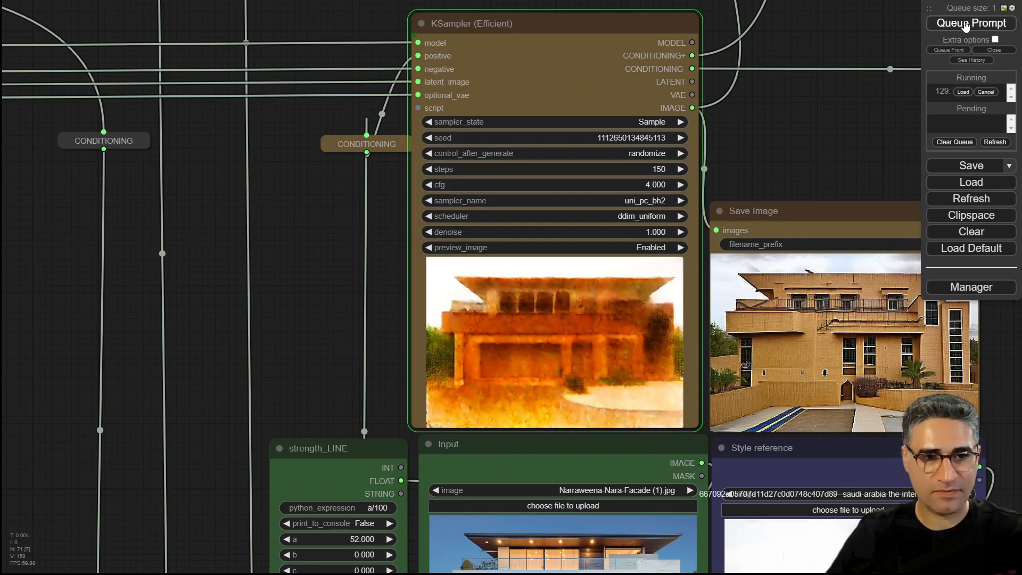
Step: Examine the garage, doors, windows and roof of the developing house preview up close in the sampler
{"action": "left_click_drag", "start_coordinate": [807, 158], "coordinate": [788, 17]}
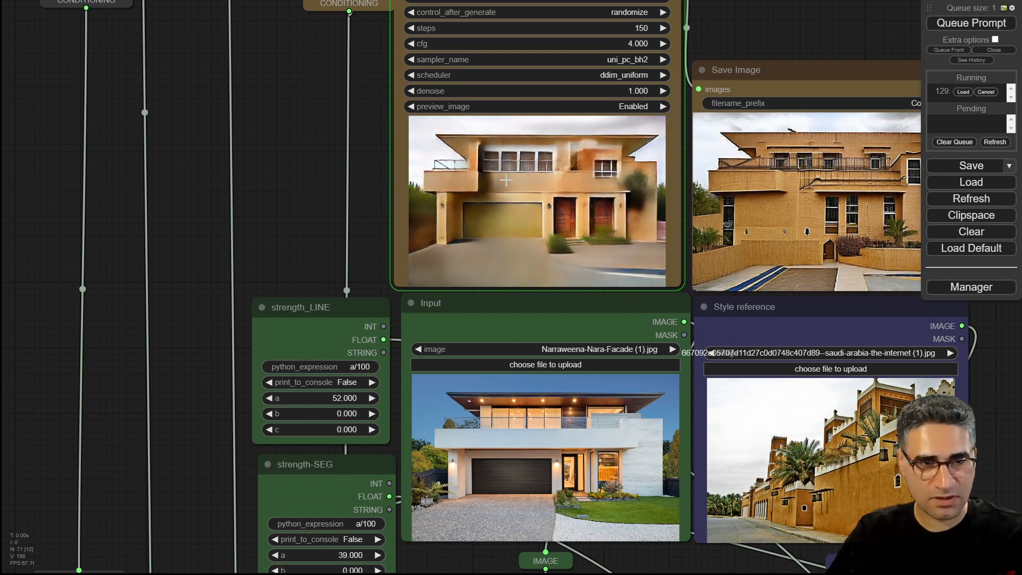
{"action": "scroll", "coordinate": [486, 160], "scroll_direction": "up", "scroll_amount": 4}
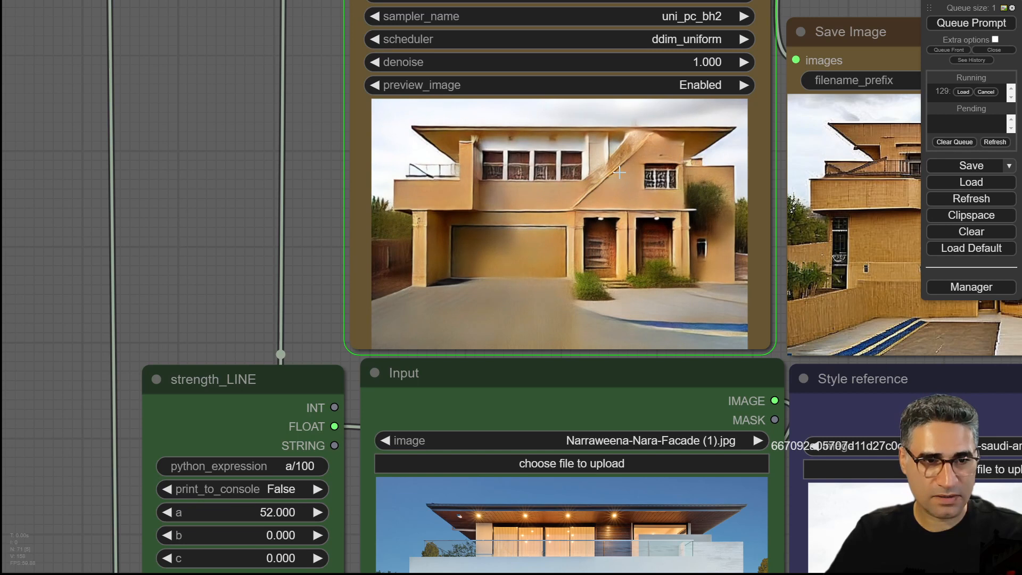
{"action": "scroll", "coordinate": [619, 172], "scroll_direction": "down", "scroll_amount": 4}
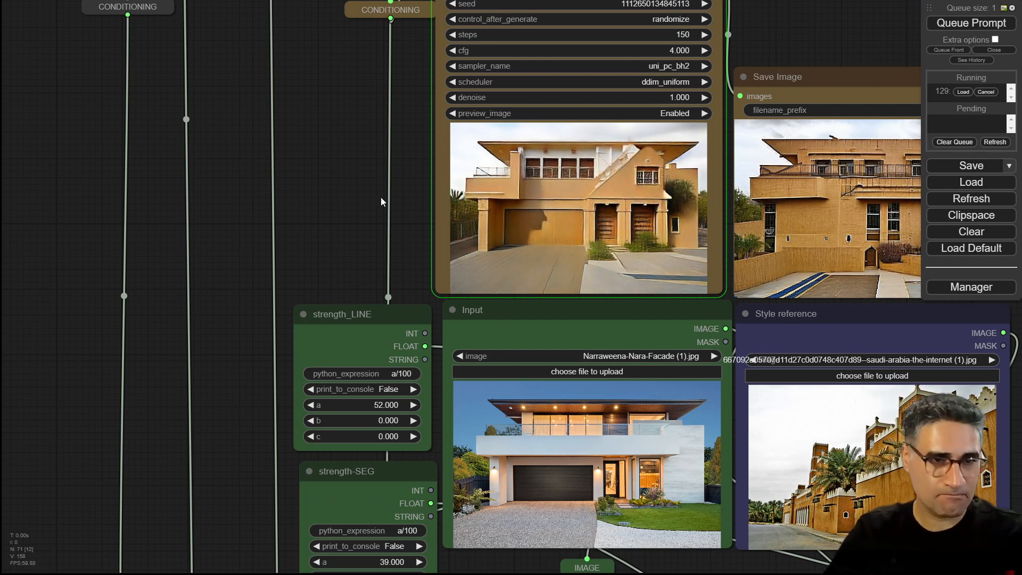
{"action": "left_click_drag", "start_coordinate": [382, 197], "coordinate": [278, 208]}
{"action": "scroll", "coordinate": [509, 228], "scroll_direction": "up", "scroll_amount": 6}
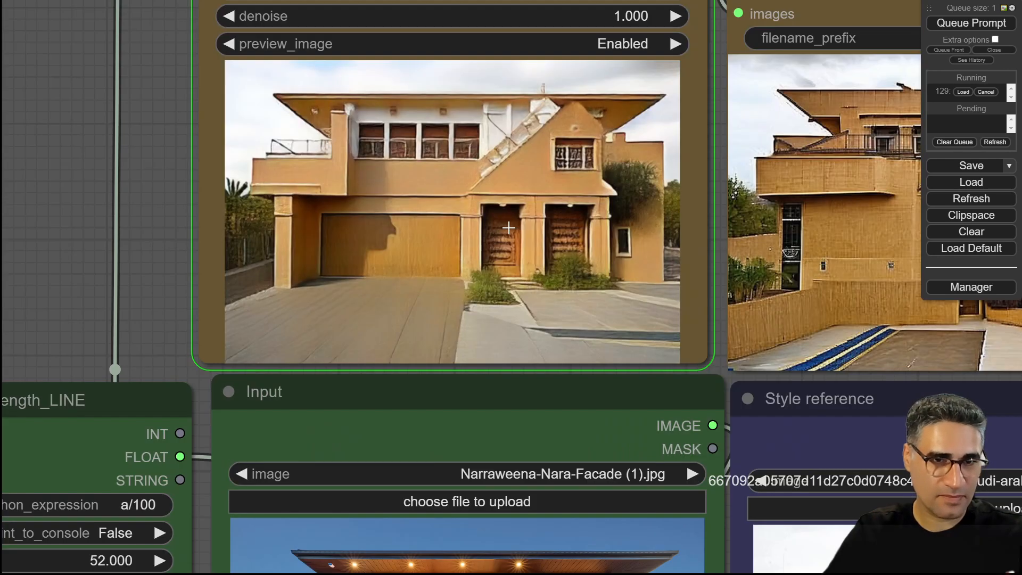
{"action": "scroll", "coordinate": [509, 228], "scroll_direction": "up", "scroll_amount": 4}
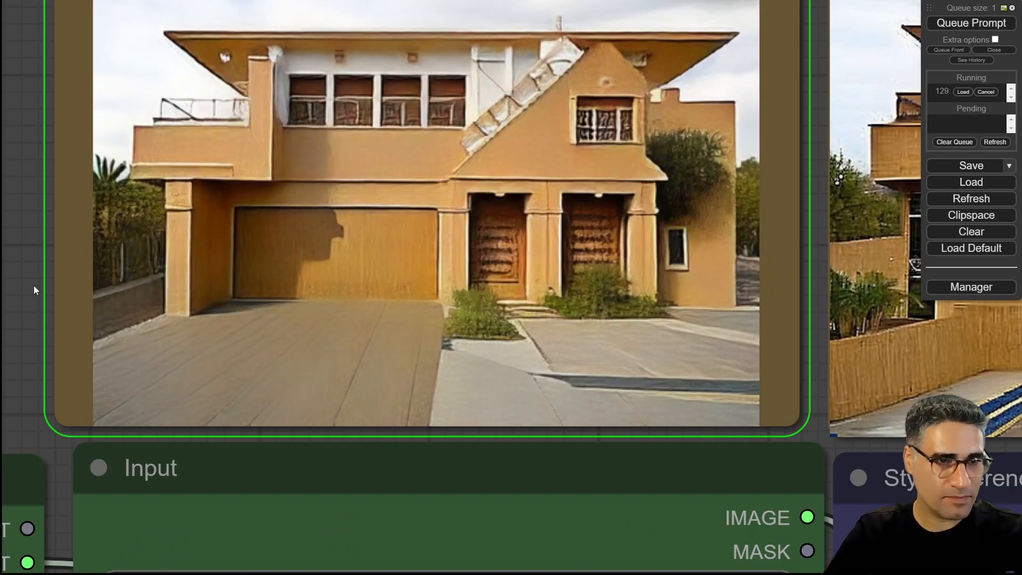
{"action": "left_click_drag", "start_coordinate": [33, 285], "coordinate": [51, 338]}
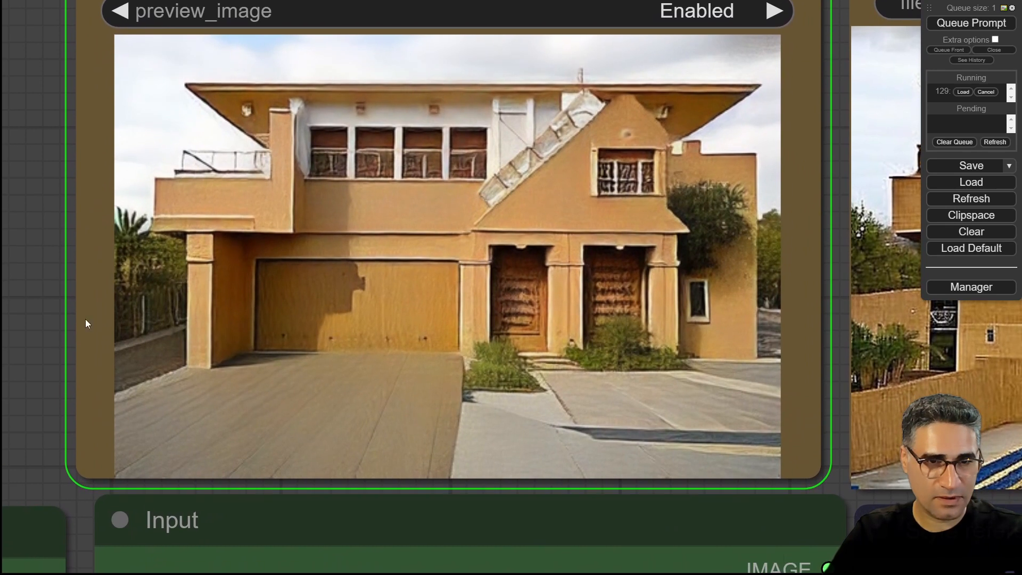
Step: Compare the refined house preview with the original facade and Saudi reference, and view the new saved image
{"action": "scroll", "coordinate": [573, 276], "scroll_direction": "down", "scroll_amount": 5}
{"action": "scroll", "coordinate": [376, 327], "scroll_direction": "down", "scroll_amount": 3}
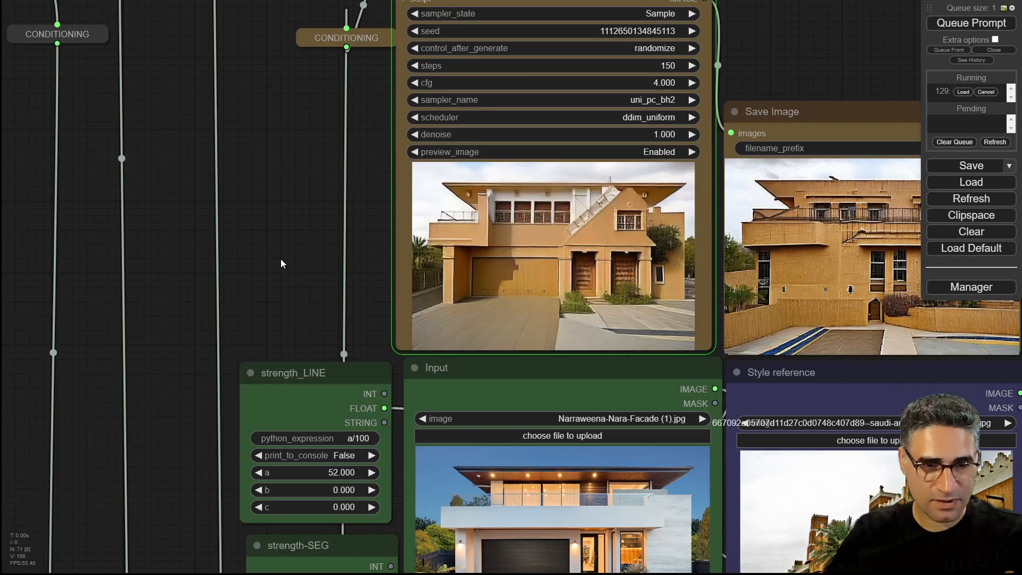
{"action": "left_click_drag", "start_coordinate": [281, 258], "coordinate": [282, 206]}
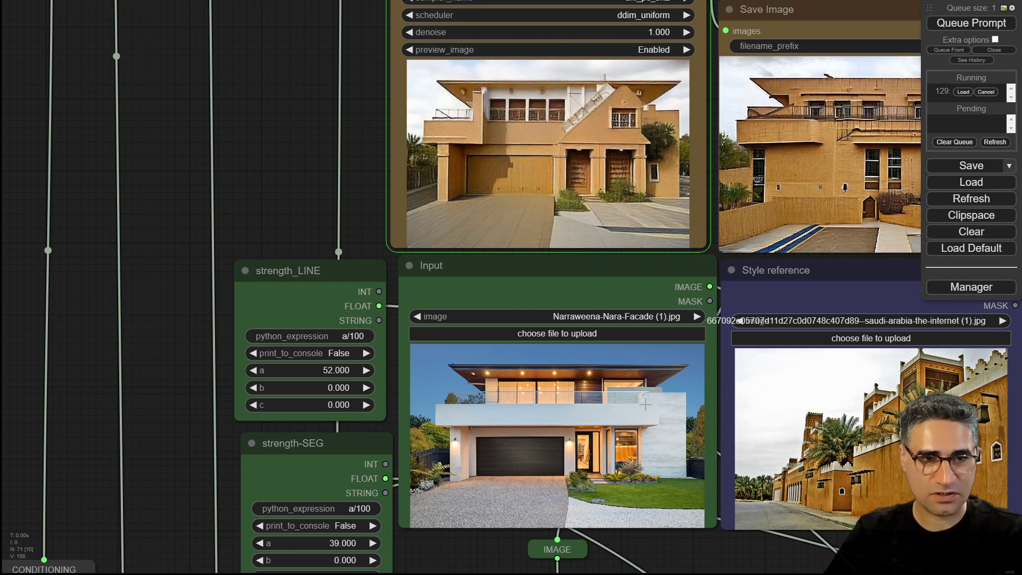
{"action": "left_click_drag", "start_coordinate": [266, 188], "coordinate": [167, 276]}
{"action": "scroll", "coordinate": [479, 135], "scroll_direction": "up", "scroll_amount": 5}
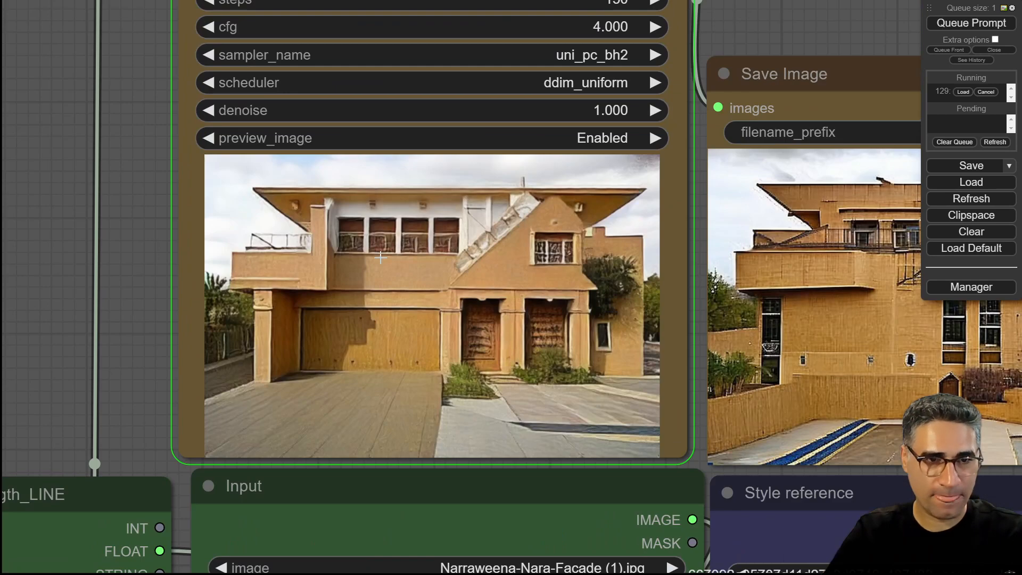
{"action": "left_click_drag", "start_coordinate": [834, 17], "coordinate": [494, 2]}
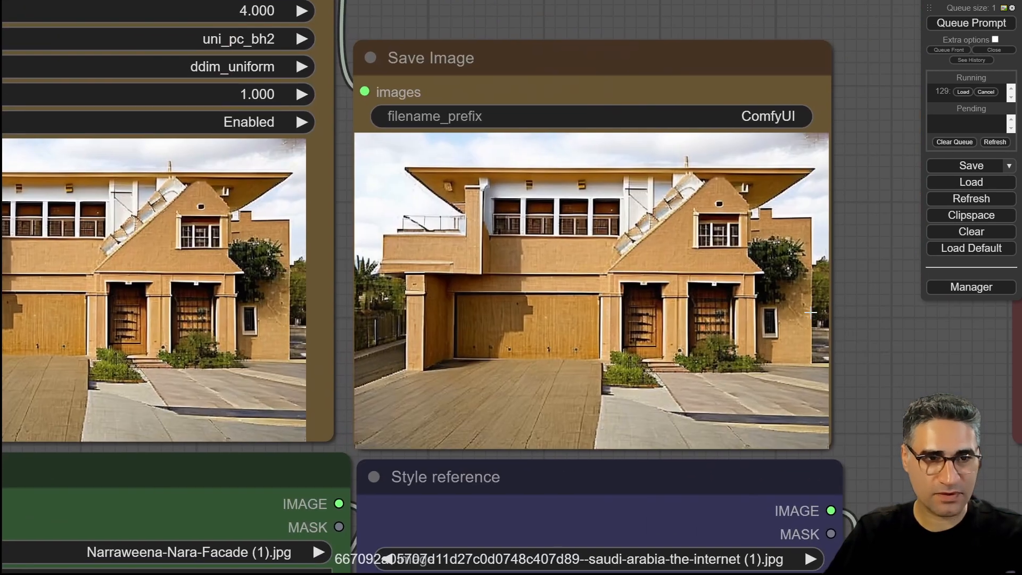
Step: Compare the saved Save Image result with the input house facade and the adobe-style style reference image
{"action": "scroll", "coordinate": [852, 442], "scroll_direction": "down", "scroll_amount": 4}
{"action": "left_click_drag", "start_coordinate": [852, 443], "coordinate": [840, 166]}
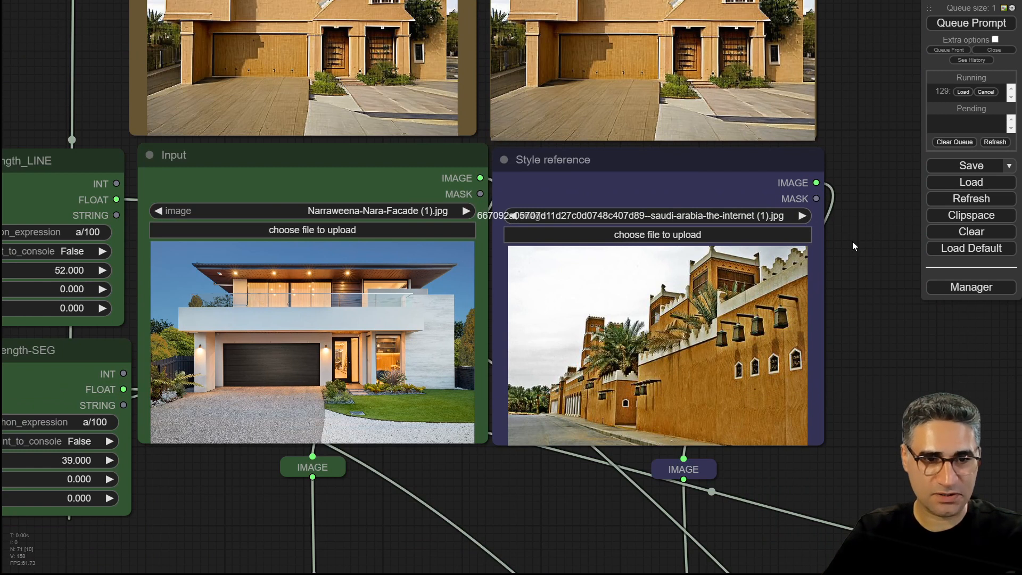
{"action": "left_click_drag", "start_coordinate": [852, 241], "coordinate": [899, 419]}
{"action": "scroll", "coordinate": [646, 232], "scroll_direction": "up", "scroll_amount": 10}
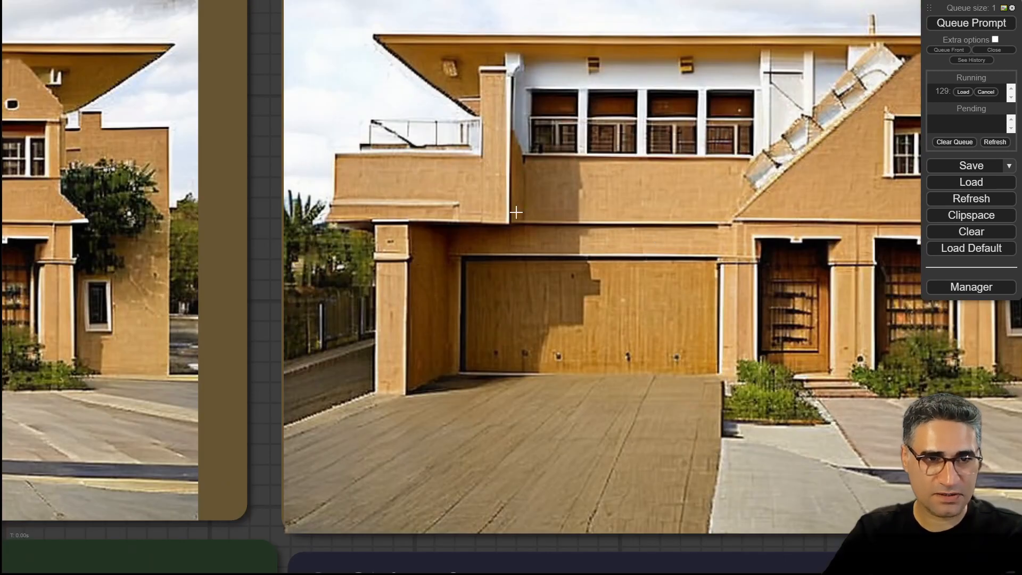
{"action": "scroll", "coordinate": [818, 234], "scroll_direction": "down", "scroll_amount": 8}
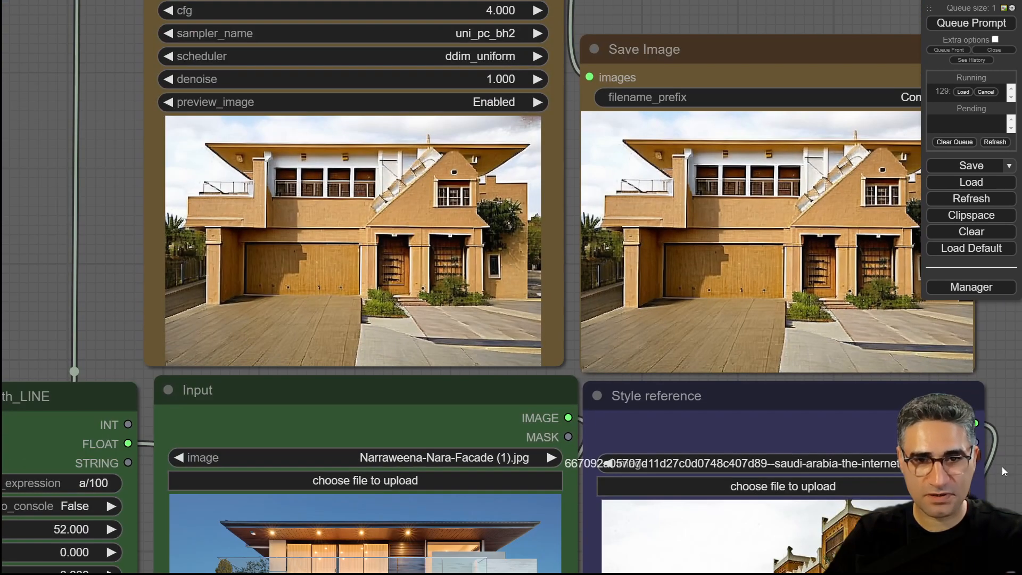
{"action": "left_click_drag", "start_coordinate": [1010, 474], "coordinate": [970, 288]}
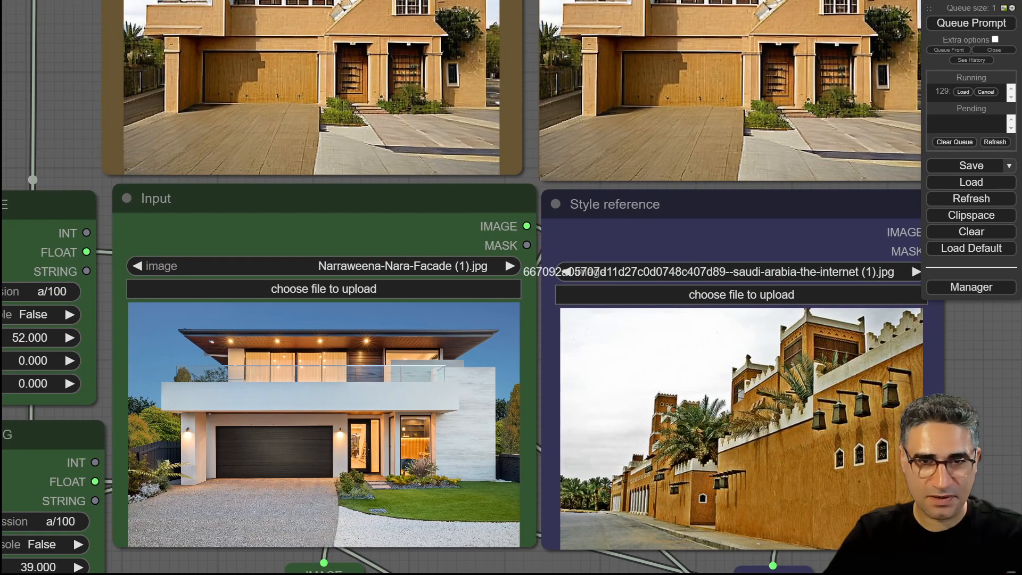
{"action": "scroll", "coordinate": [931, 493], "scroll_direction": "up", "scroll_amount": 9}
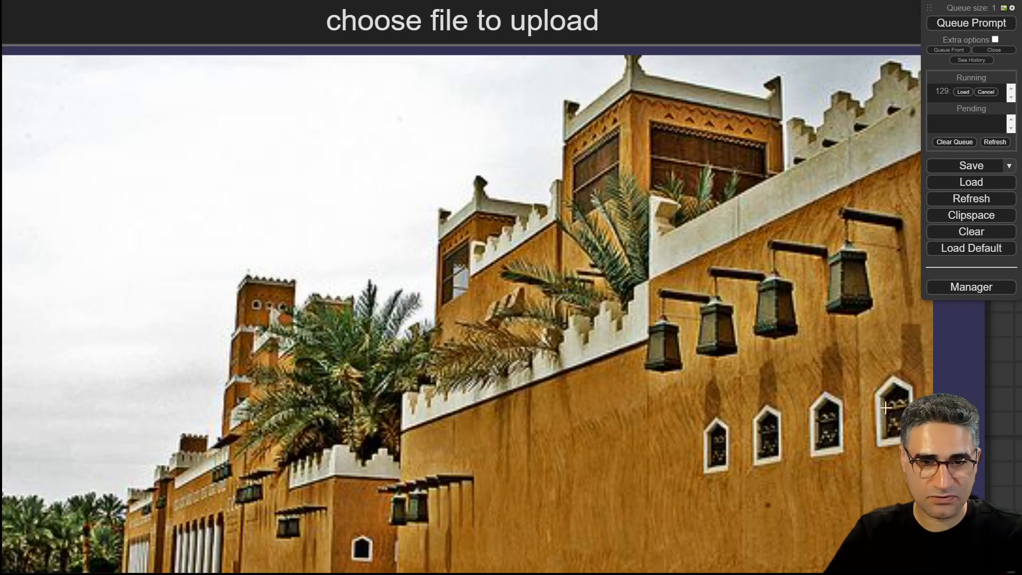
{"action": "scroll", "coordinate": [852, 387], "scroll_direction": "down", "scroll_amount": 10}
{"action": "left_click_drag", "start_coordinate": [913, 239], "coordinate": [836, 401]}
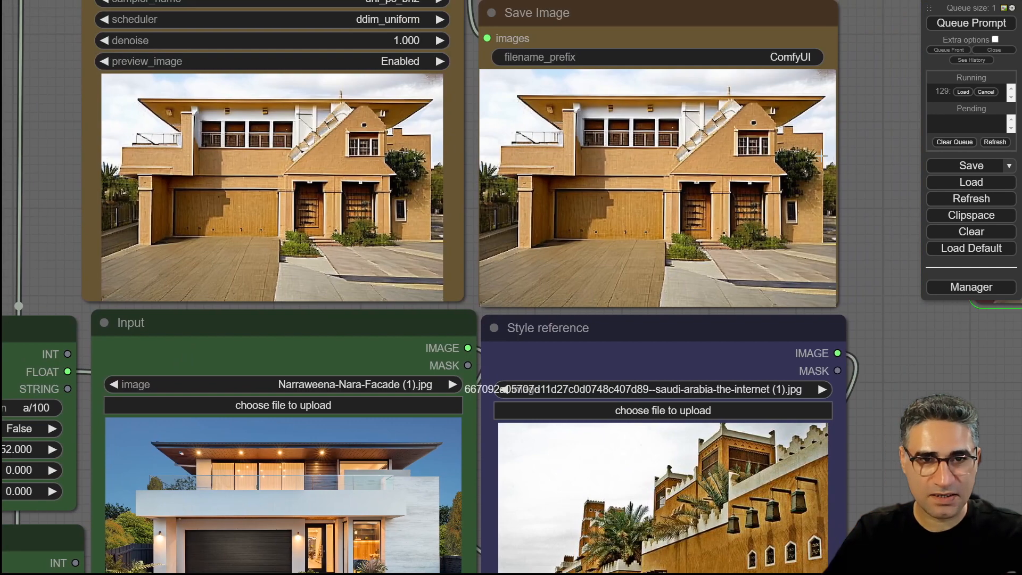
Step: Inspect the saved facade's garage, windows and walls up close, including the second sampler's preview of the same house
{"action": "scroll", "coordinate": [761, 133], "scroll_direction": "up", "scroll_amount": 6}
{"action": "scroll", "coordinate": [322, 219], "scroll_direction": "up", "scroll_amount": 3}
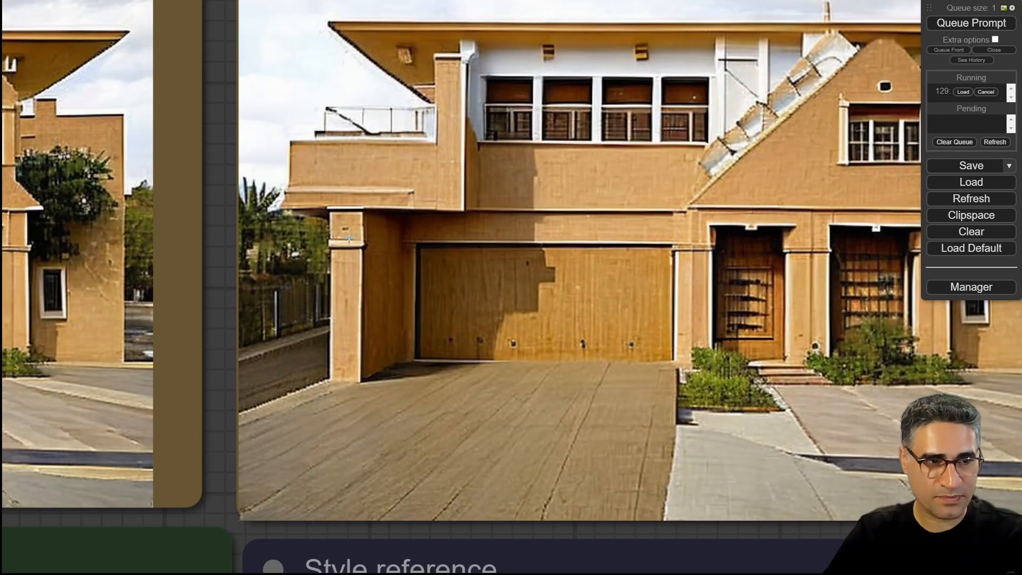
{"action": "scroll", "coordinate": [362, 233], "scroll_direction": "down", "scroll_amount": 2}
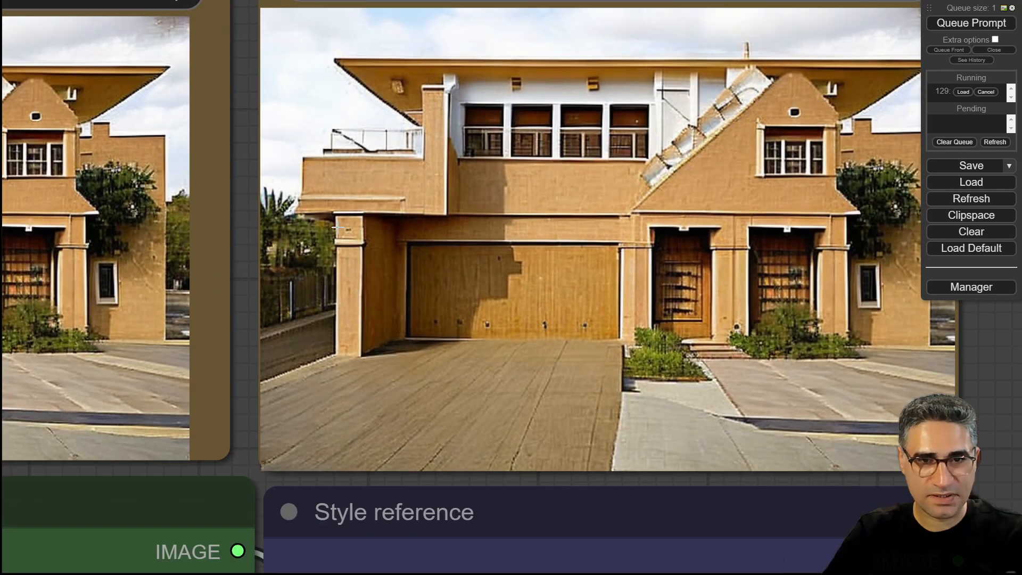
{"action": "scroll", "coordinate": [421, 221], "scroll_direction": "up", "scroll_amount": 7}
{"action": "scroll", "coordinate": [376, 273], "scroll_direction": "down", "scroll_amount": 5}
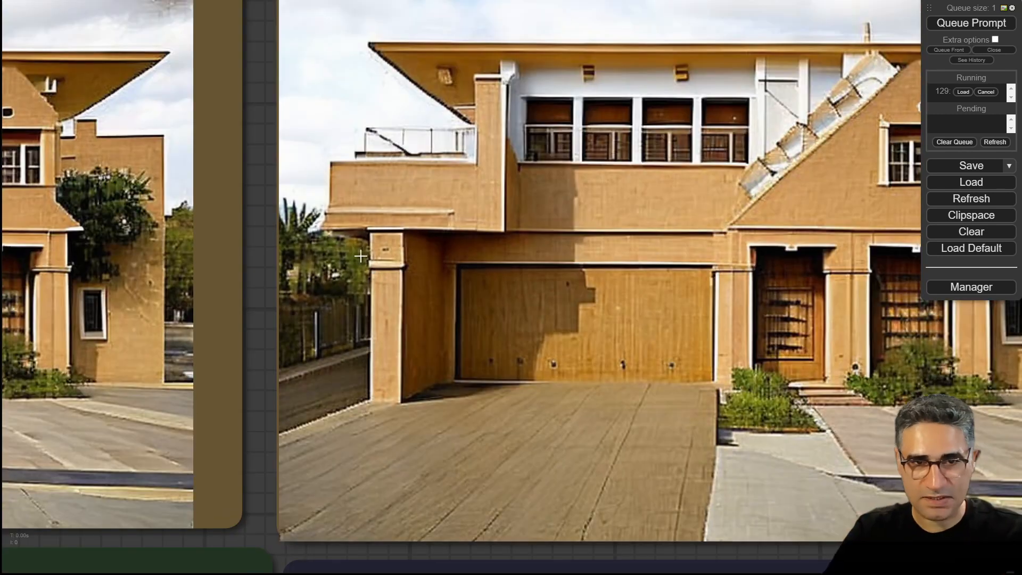
{"action": "scroll", "coordinate": [779, 214], "scroll_direction": "down", "scroll_amount": 3}
{"action": "scroll", "coordinate": [779, 214], "scroll_direction": "down", "scroll_amount": 1}
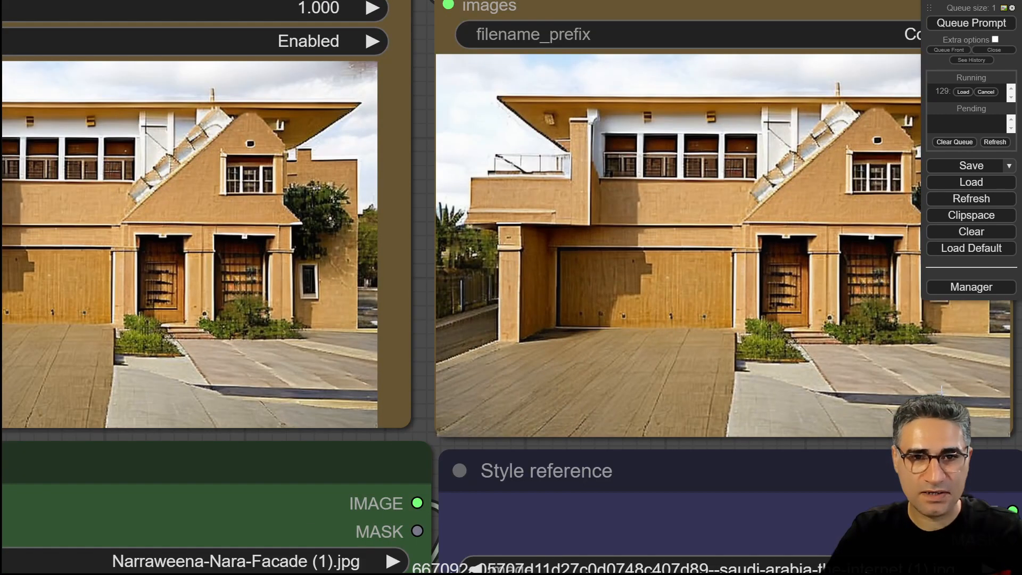
{"action": "scroll", "coordinate": [948, 369], "scroll_direction": "down", "scroll_amount": 3}
{"action": "left_click_drag", "start_coordinate": [958, 382], "coordinate": [429, 467]}
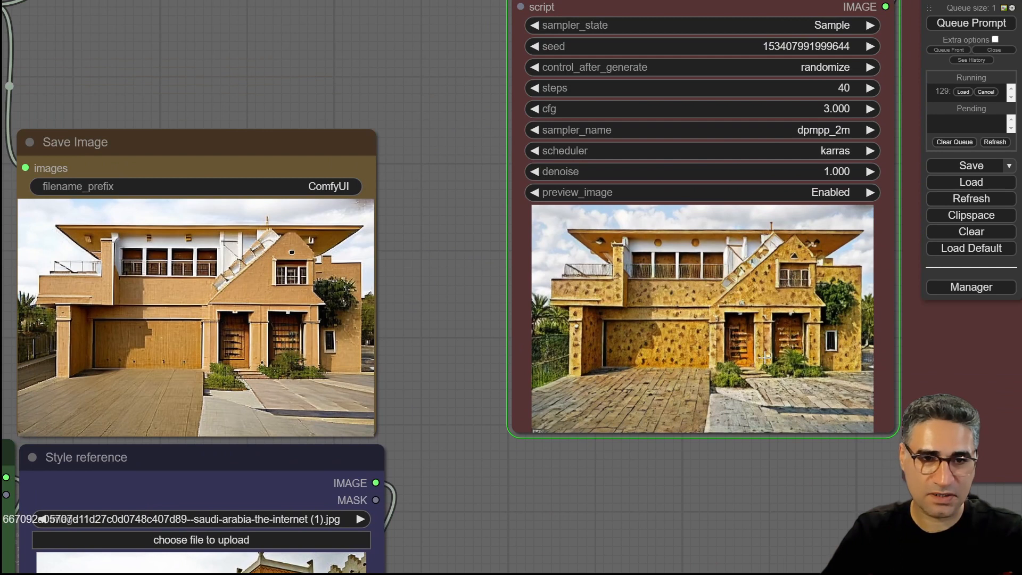
Step: Cancel the running generation and load the white classical facade 79e50197327959.5ec2b88718ce6 (1).jpg as the style reference
{"action": "double_click", "coordinate": [983, 95]}
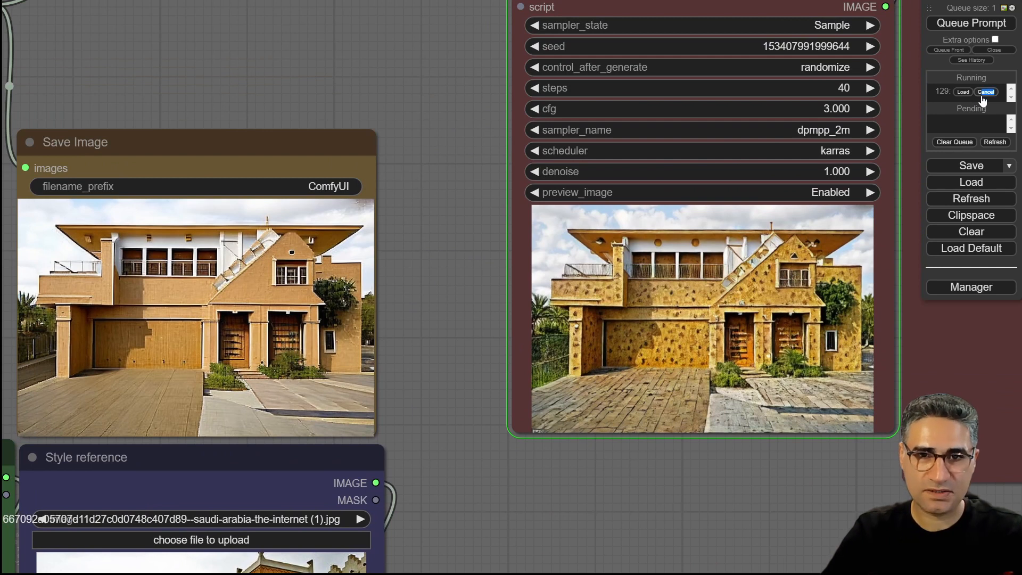
{"action": "left_click_drag", "start_coordinate": [542, 511], "coordinate": [861, 80]}
{"action": "left_click_drag", "start_coordinate": [417, 415], "coordinate": [708, 573]}
{"action": "left_click_drag", "start_coordinate": [951, 401], "coordinate": [960, 312]}
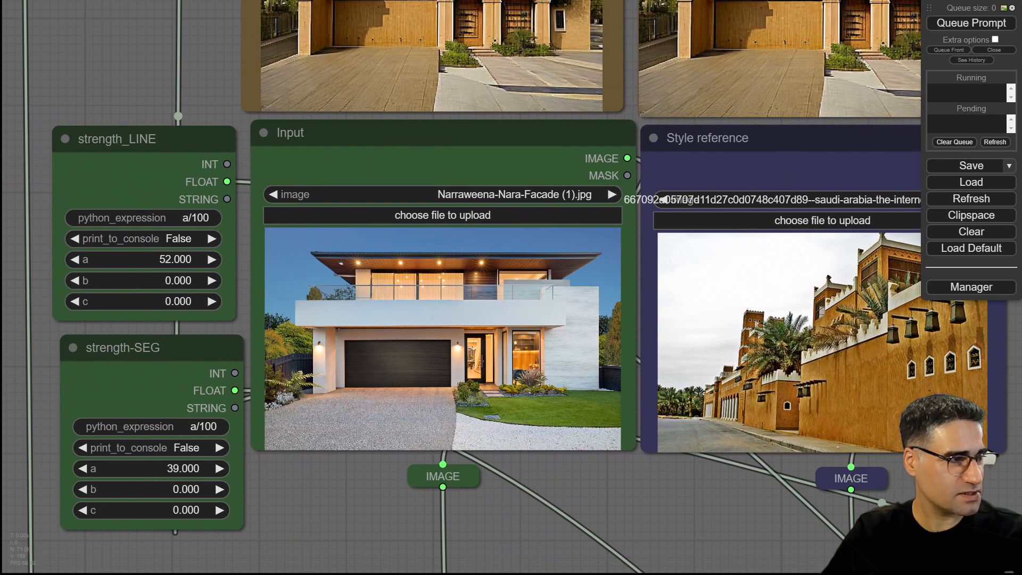
{"action": "left_click_drag", "start_coordinate": [661, 367], "coordinate": [796, 378]}
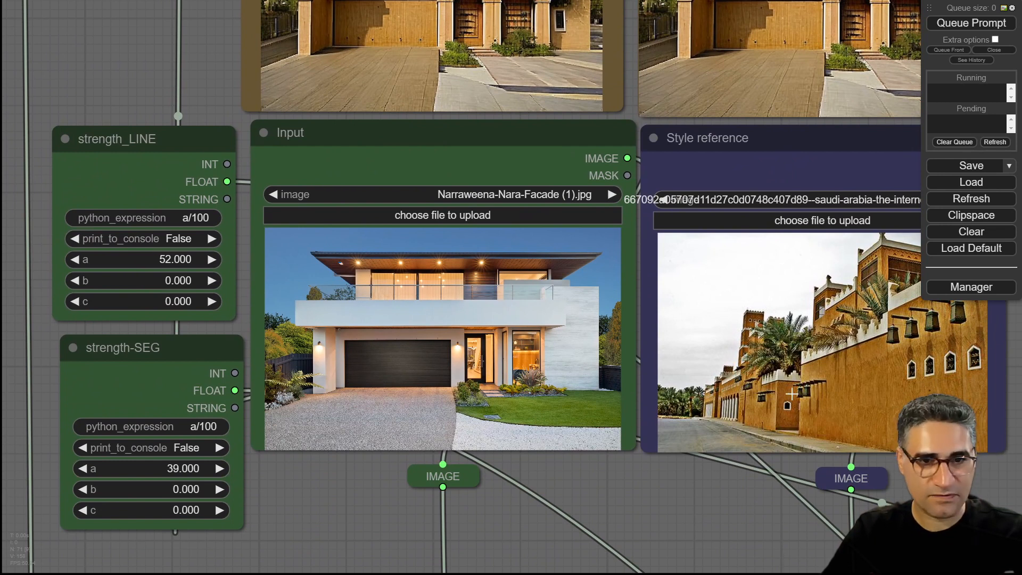
{"action": "scroll", "coordinate": [689, 501], "scroll_direction": "up", "scroll_amount": 6}
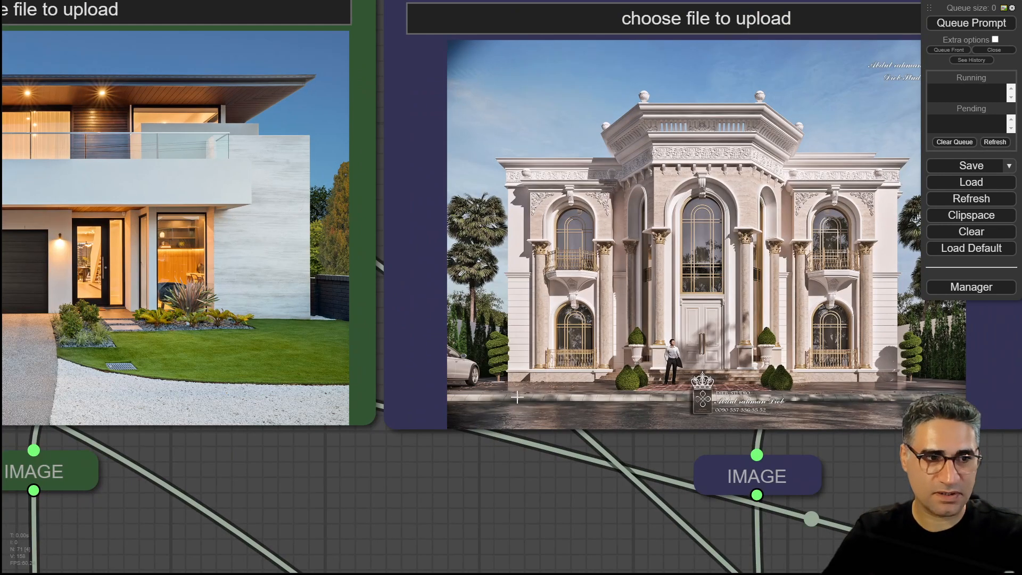
Step: Set value a of the strength_LINE node to 41
{"action": "left_click_drag", "start_coordinate": [24, 513], "coordinate": [541, 398]}
{"action": "scroll", "coordinate": [541, 398], "scroll_direction": "down", "scroll_amount": 5}
{"action": "left_click_drag", "start_coordinate": [542, 452], "coordinate": [842, 536]}
{"action": "left_click_drag", "start_coordinate": [524, 215], "coordinate": [515, 214]}
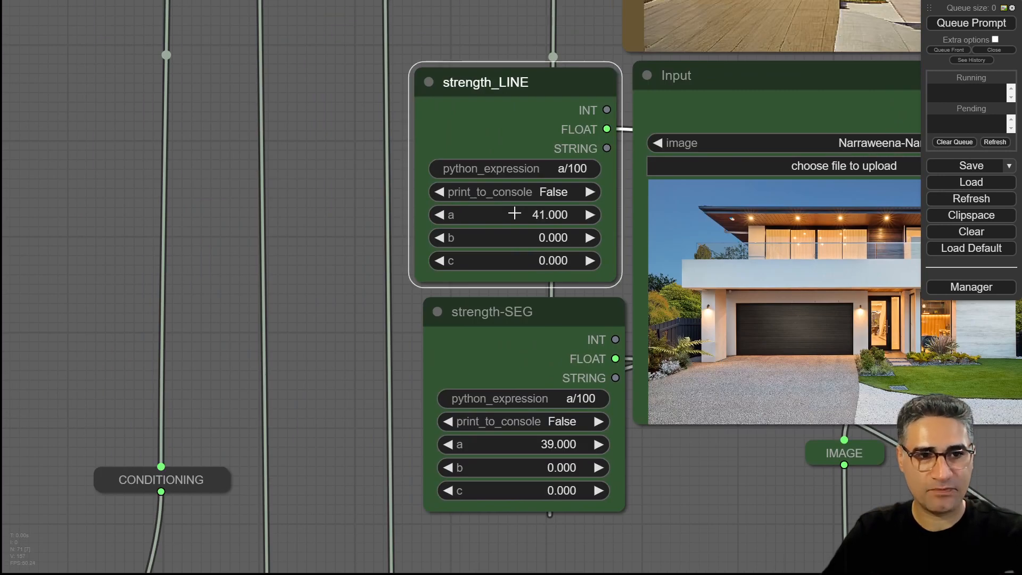
Step: Check the input house and the classical style reference, and queue the prompt to generate the restyled facade
{"action": "left_click_drag", "start_coordinate": [735, 526], "coordinate": [234, 518]}
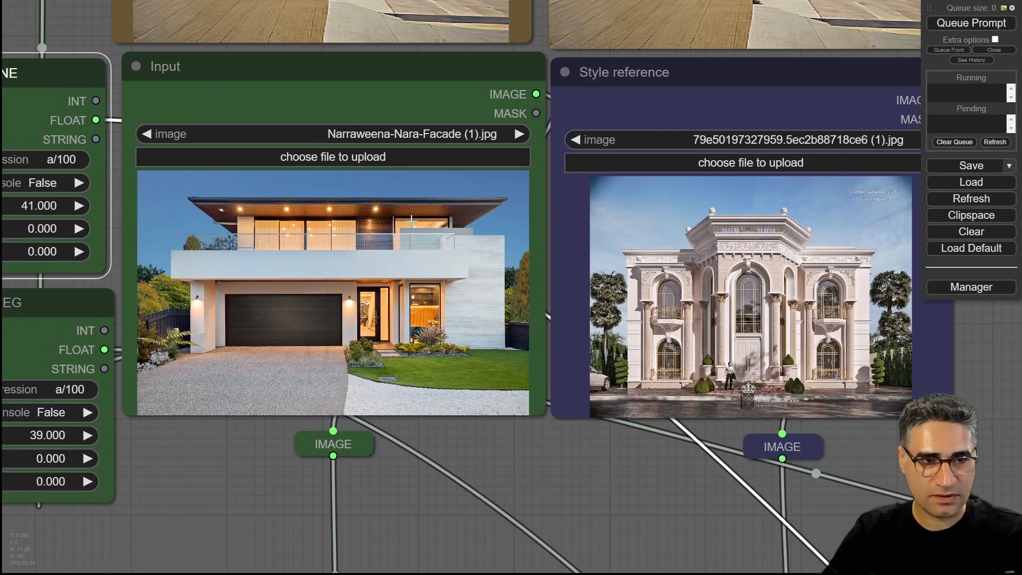
{"action": "scroll", "coordinate": [342, 247], "scroll_direction": "up", "scroll_amount": 5}
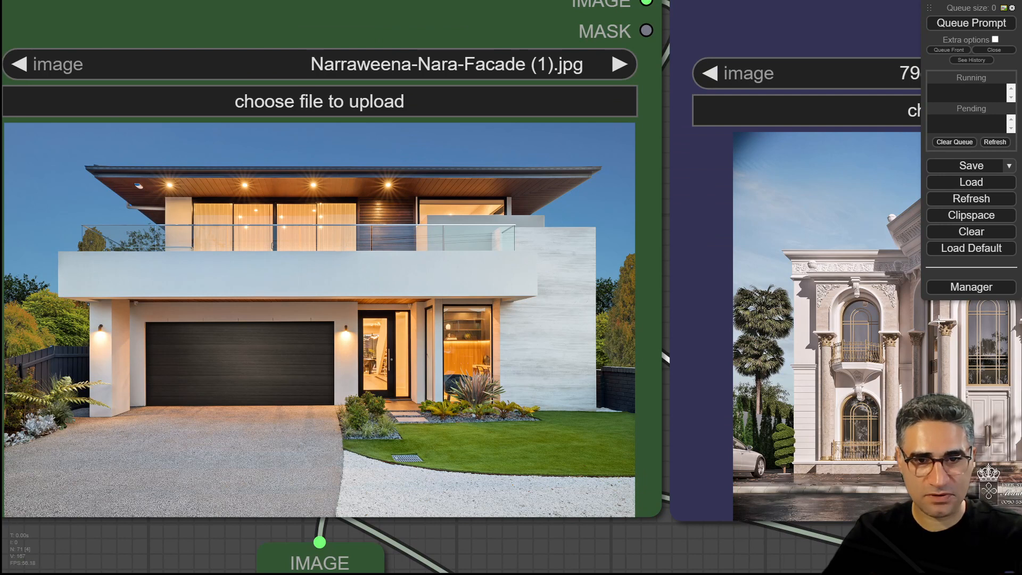
{"action": "left_click_drag", "start_coordinate": [845, 570], "coordinate": [398, 550]}
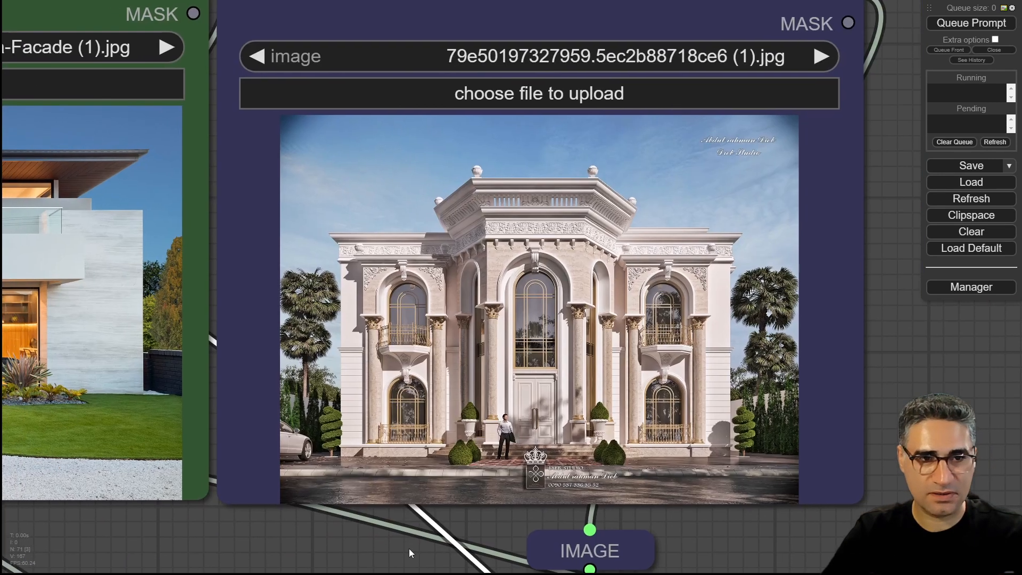
{"action": "scroll", "coordinate": [538, 559], "scroll_direction": "down", "scroll_amount": 9}
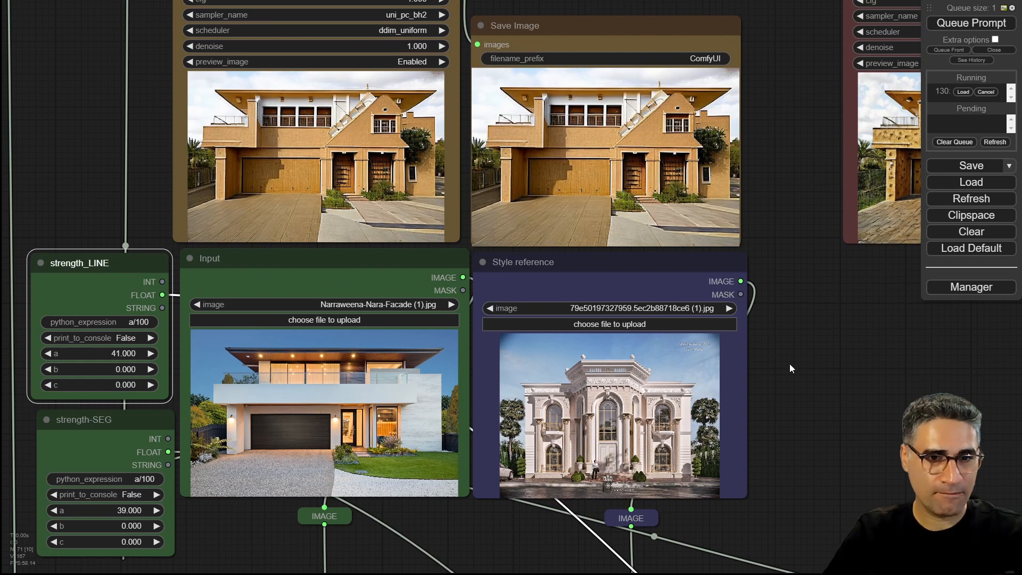
Step: Follow the first sampler's live preview as it generates, checking the facade against the input and style reference
{"action": "left_click_drag", "start_coordinate": [790, 364], "coordinate": [962, 376]}
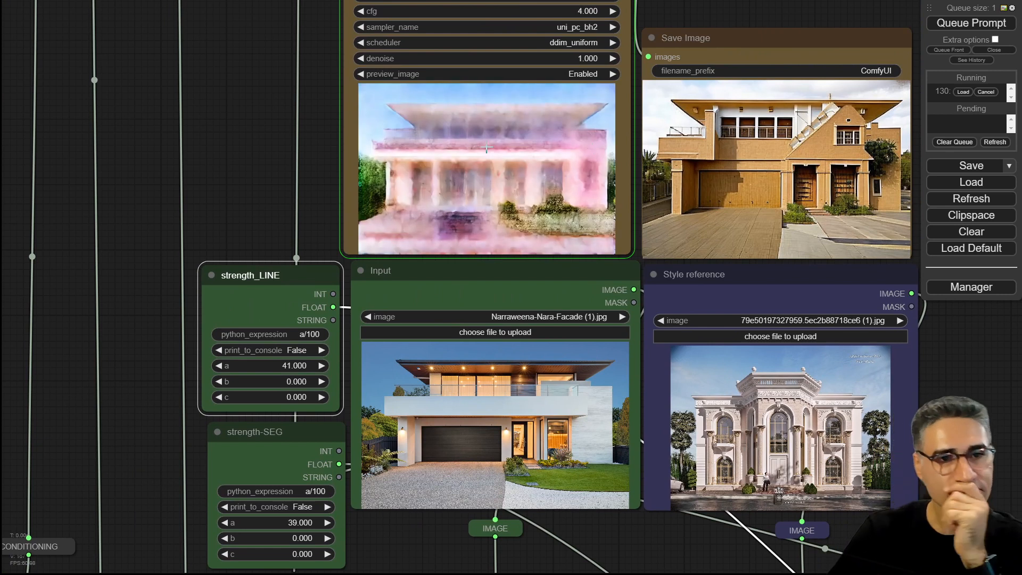
{"action": "scroll", "coordinate": [426, 149], "scroll_direction": "up", "scroll_amount": 5}
{"action": "scroll", "coordinate": [490, 146], "scroll_direction": "down", "scroll_amount": 4}
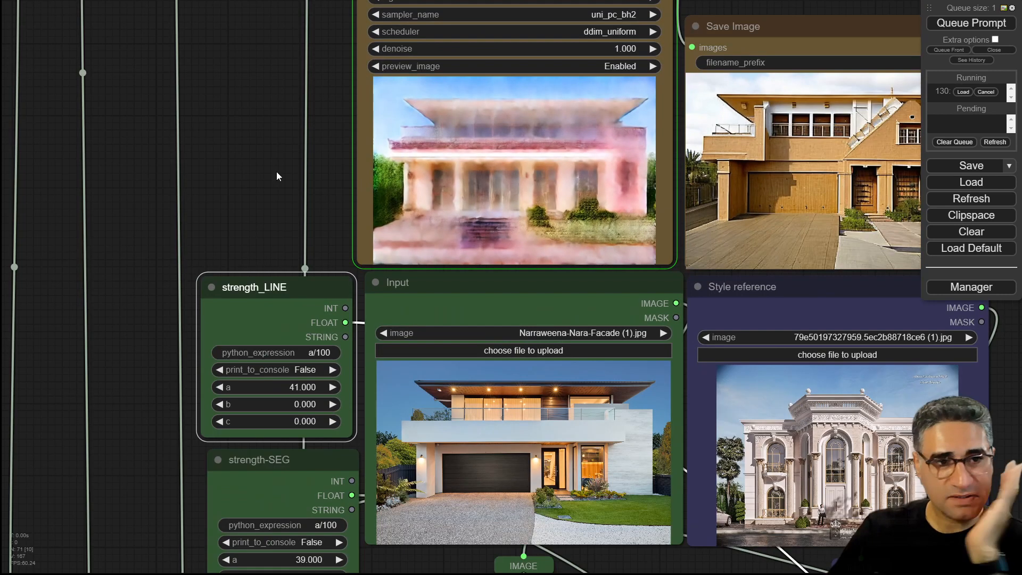
{"action": "left_click_drag", "start_coordinate": [493, 149], "coordinate": [453, 212]}
{"action": "scroll", "coordinate": [533, 221], "scroll_direction": "up", "scroll_amount": 4}
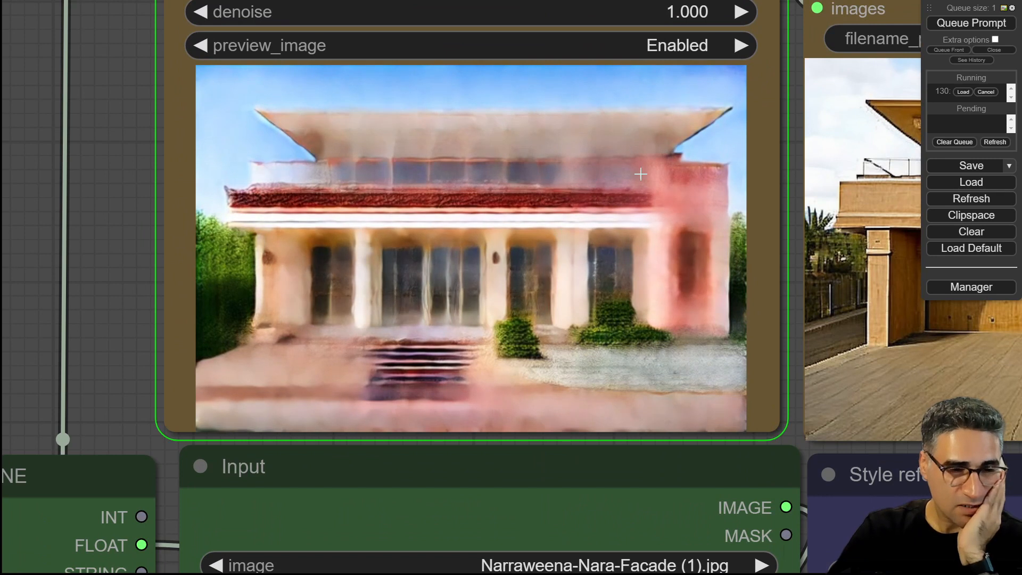
{"action": "scroll", "coordinate": [613, 232], "scroll_direction": "down", "scroll_amount": 4}
{"action": "left_click_drag", "start_coordinate": [275, 280], "coordinate": [38, 154]}
{"action": "scroll", "coordinate": [58, 166], "scroll_direction": "down", "scroll_amount": 1}
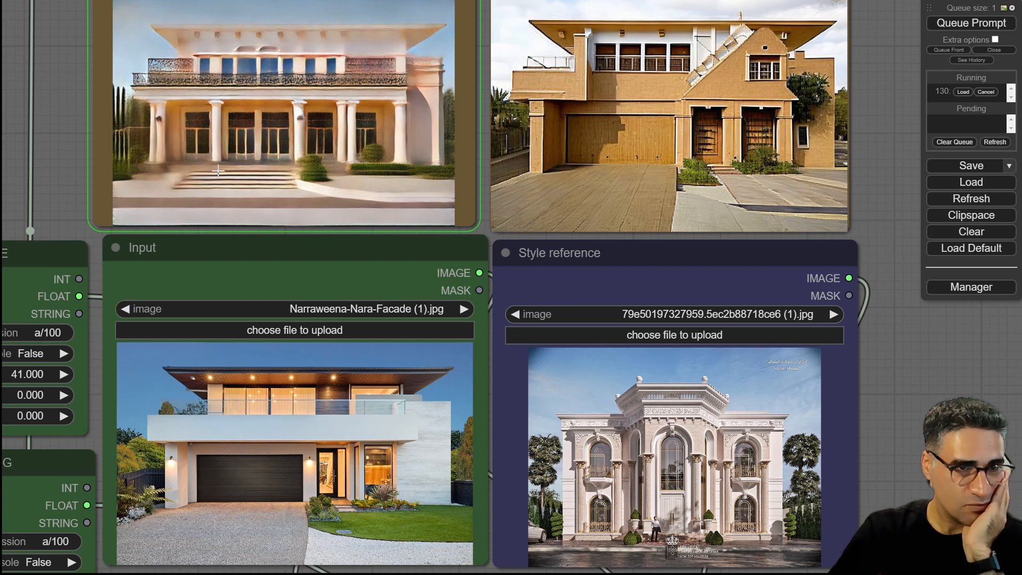
Step: Examine the style reference's columns, arches and balconies, and compare them with the input facade and the generated preview
{"action": "scroll", "coordinate": [672, 522], "scroll_direction": "up", "scroll_amount": 15}
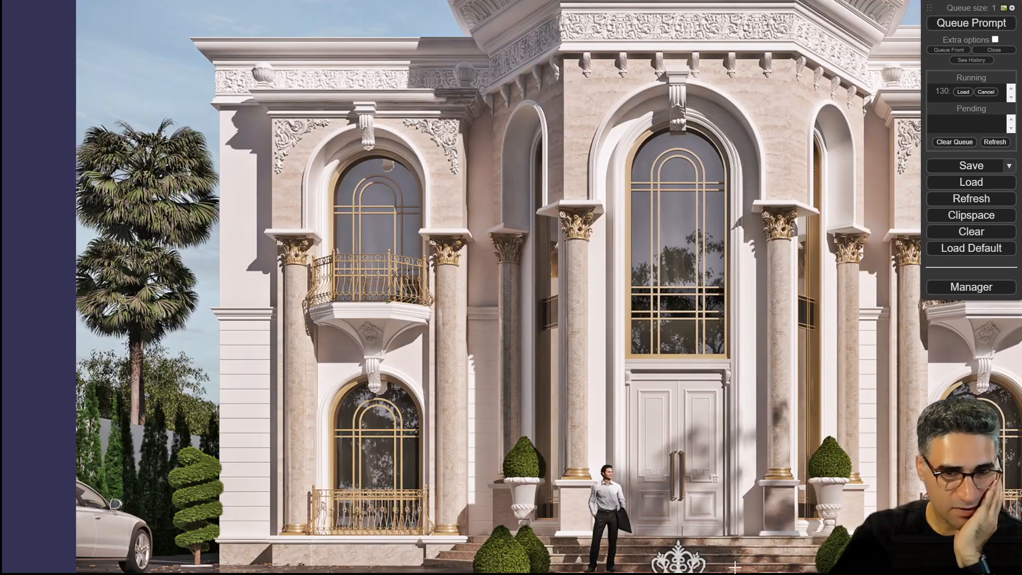
{"action": "scroll", "coordinate": [563, 354], "scroll_direction": "down", "scroll_amount": 10}
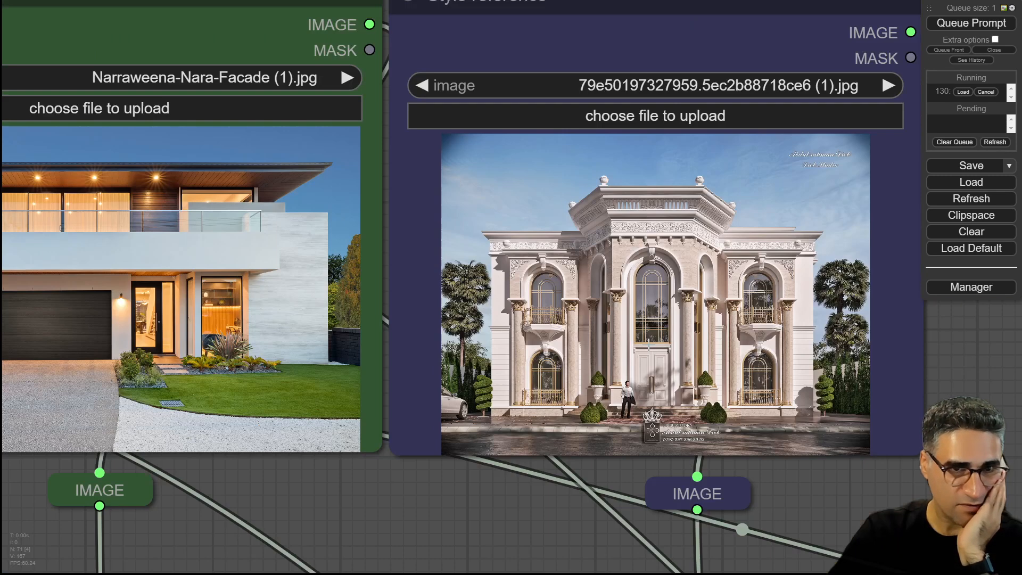
{"action": "scroll", "coordinate": [323, 515], "scroll_direction": "down", "scroll_amount": 5}
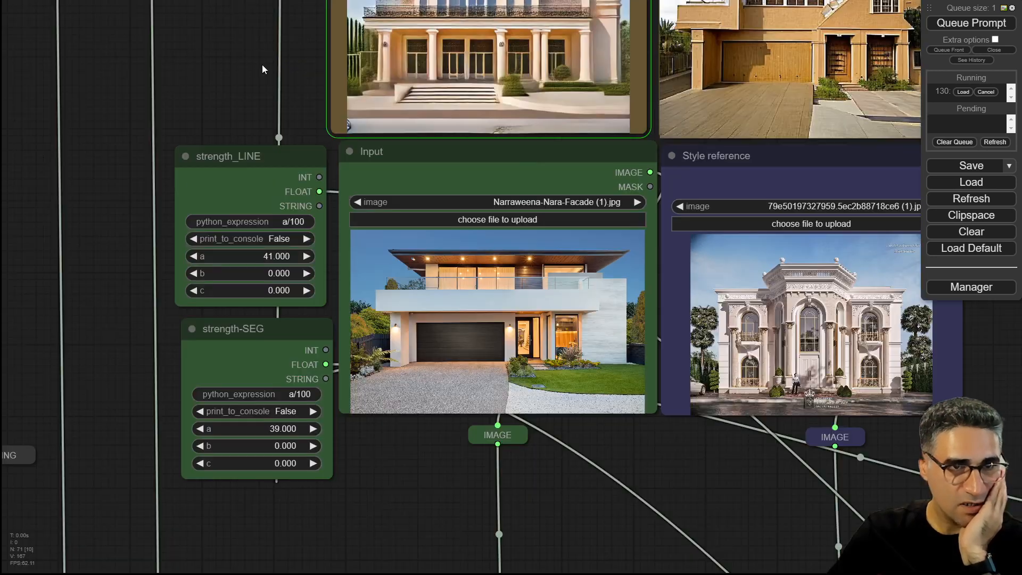
{"action": "left_click_drag", "start_coordinate": [262, 65], "coordinate": [232, 64]}
{"action": "scroll", "coordinate": [820, 352], "scroll_direction": "up", "scroll_amount": 6}
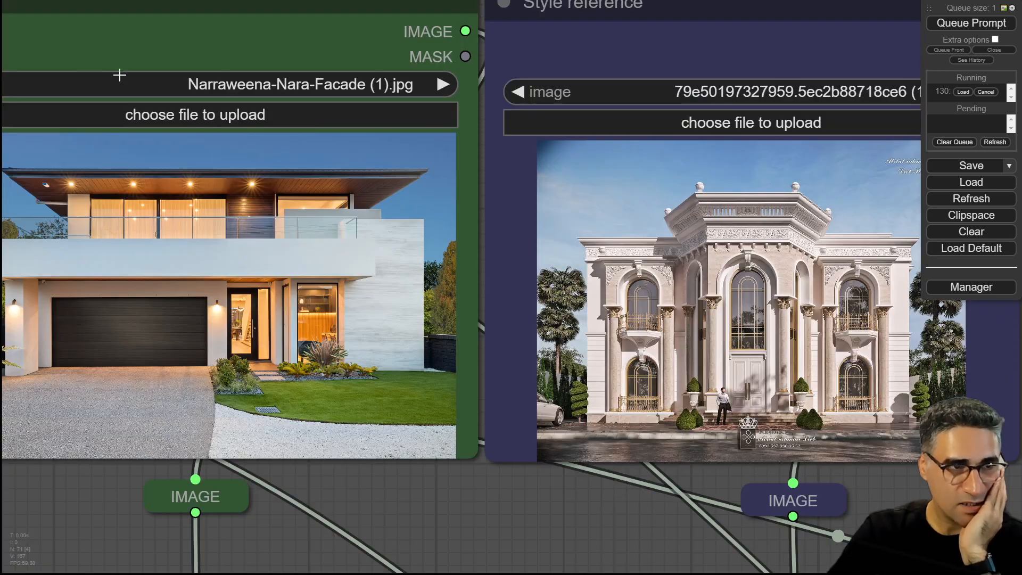
{"action": "scroll", "coordinate": [103, 101], "scroll_direction": "down", "scroll_amount": 5}
{"action": "left_click_drag", "start_coordinate": [150, 296], "coordinate": [372, 562]}
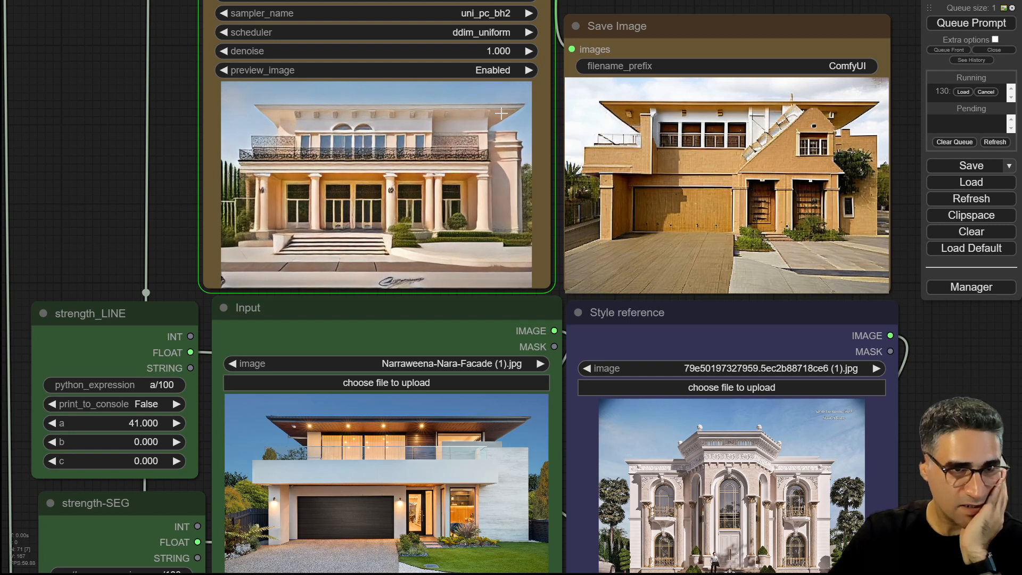
Step: Inspect the generated facade's roofline, balcony railing and columns up close, and compare it with the input and style reference
{"action": "scroll", "coordinate": [373, 144], "scroll_direction": "up", "scroll_amount": 8}
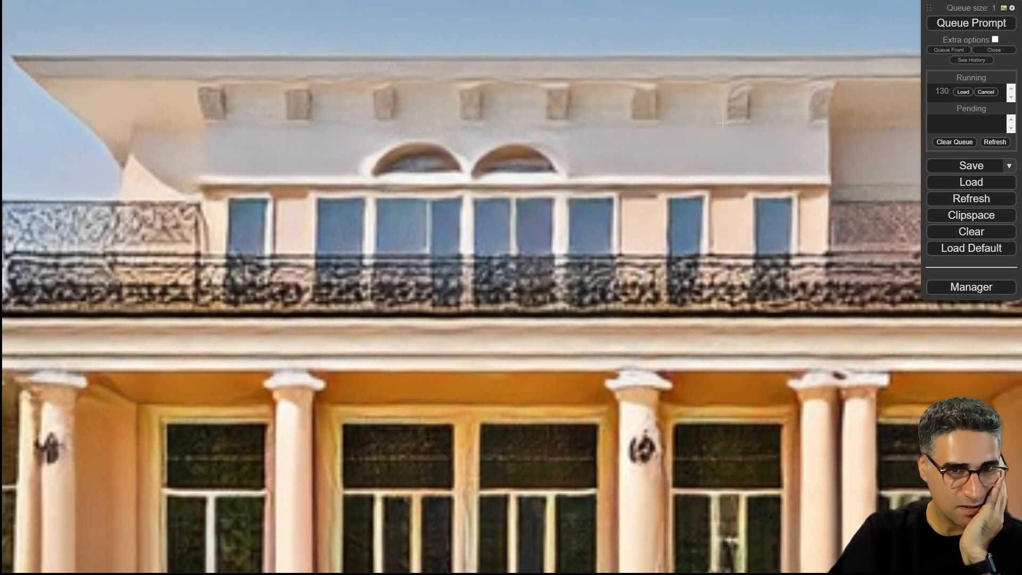
{"action": "scroll", "coordinate": [834, 90], "scroll_direction": "down", "scroll_amount": 6}
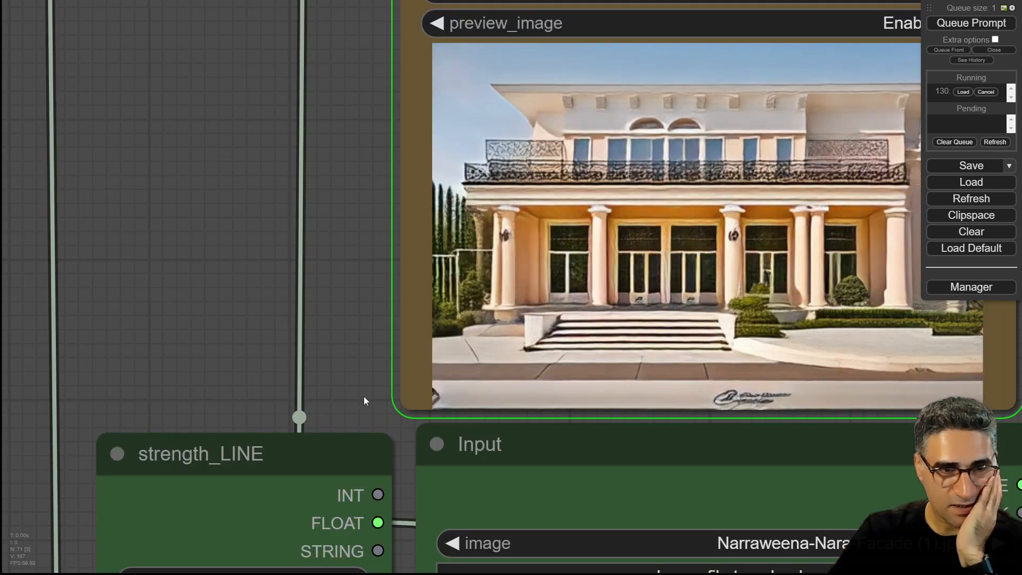
{"action": "left_click_drag", "start_coordinate": [330, 390], "coordinate": [43, 110]}
{"action": "scroll", "coordinate": [780, 528], "scroll_direction": "down", "scroll_amount": 2}
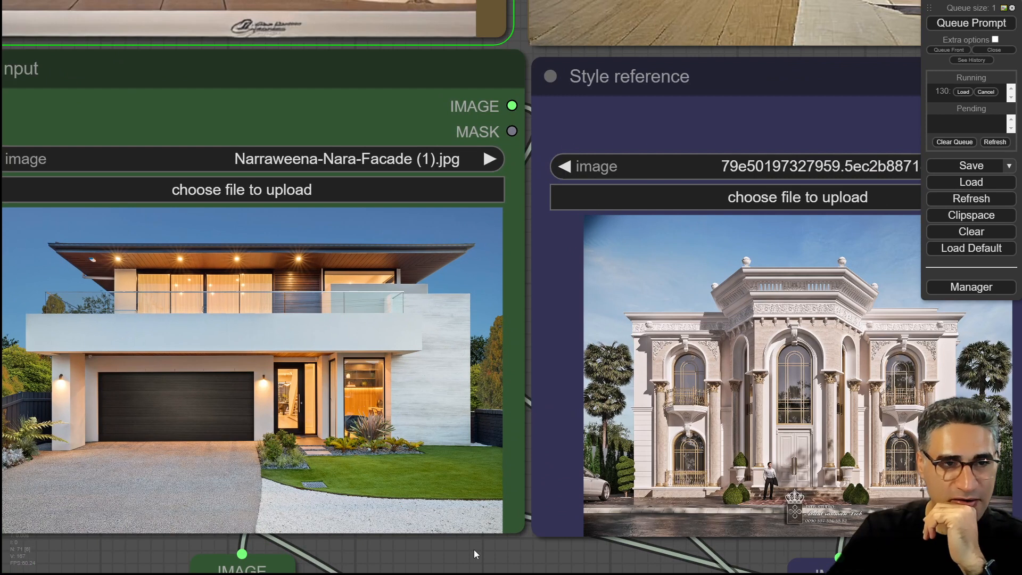
{"action": "scroll", "coordinate": [537, 199], "scroll_direction": "down", "scroll_amount": 3}
{"action": "scroll", "coordinate": [537, 200], "scroll_direction": "up", "scroll_amount": 5}
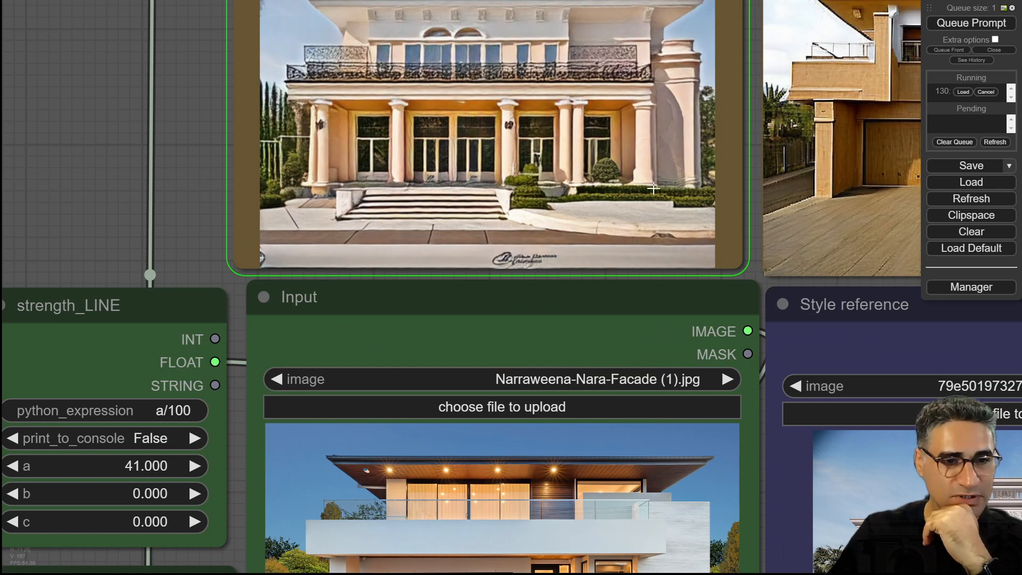
{"action": "scroll", "coordinate": [660, 213], "scroll_direction": "down", "scroll_amount": 5}
{"action": "scroll", "coordinate": [663, 225], "scroll_direction": "down", "scroll_amount": 1}
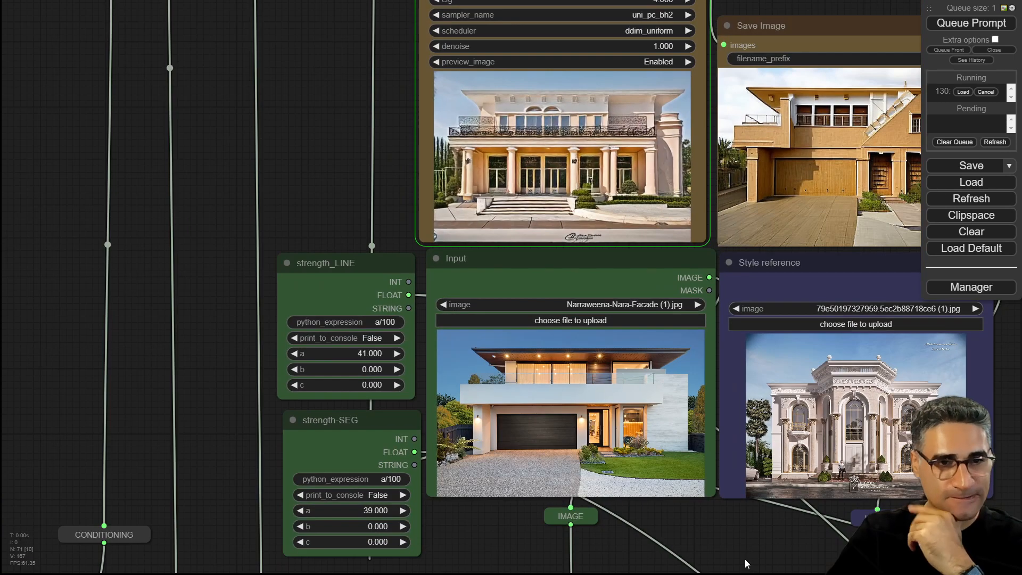
{"action": "left_click_drag", "start_coordinate": [745, 557], "coordinate": [510, 526]}
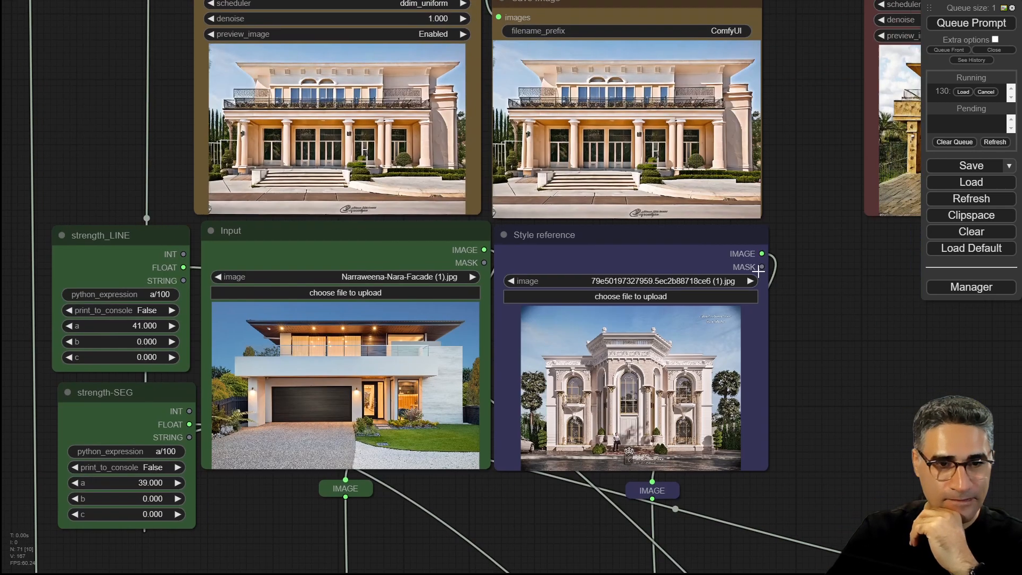
Step: Examine the saved facade image up close, and compare it with the input house and the classical style reference
{"action": "scroll", "coordinate": [608, 328], "scroll_direction": "up", "scroll_amount": 5}
{"action": "left_click_drag", "start_coordinate": [917, 376], "coordinate": [880, 573]}
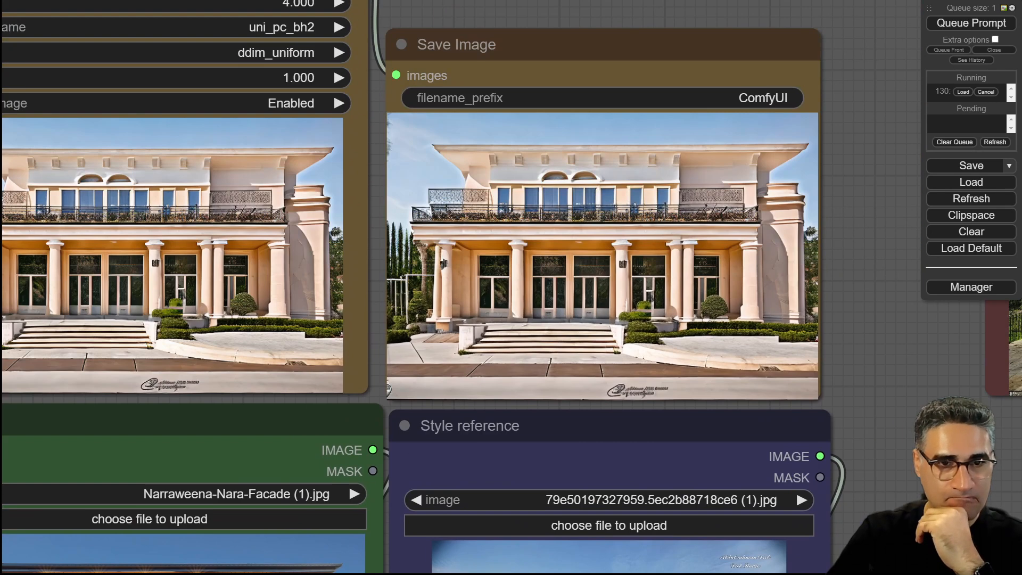
{"action": "scroll", "coordinate": [775, 234], "scroll_direction": "up", "scroll_amount": 5}
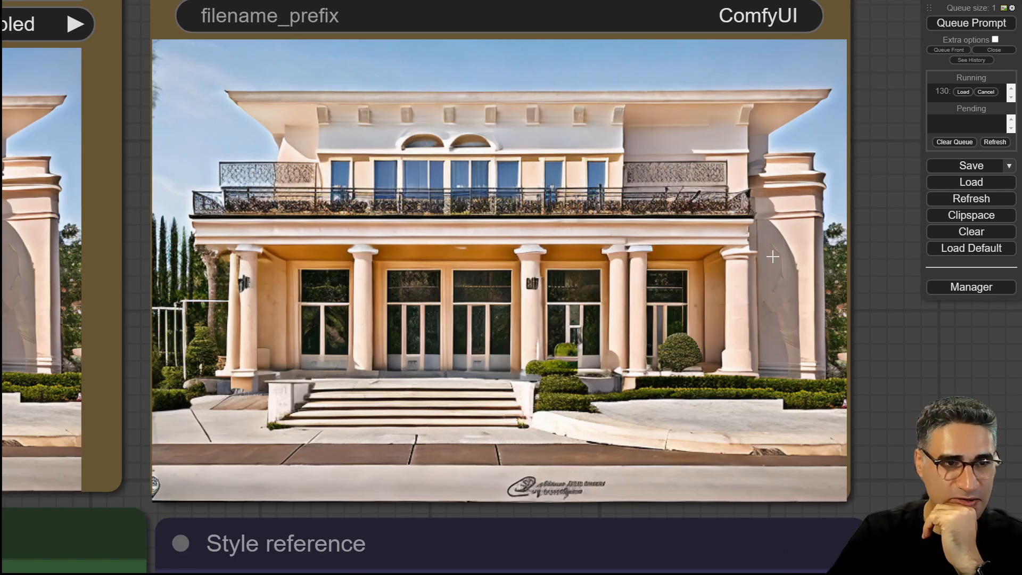
{"action": "scroll", "coordinate": [772, 255], "scroll_direction": "down", "scroll_amount": 5}
{"action": "left_click_drag", "start_coordinate": [884, 437], "coordinate": [892, 159]}
{"action": "scroll", "coordinate": [328, 445], "scroll_direction": "down", "scroll_amount": 4}
{"action": "left_click_drag", "start_coordinate": [774, 414], "coordinate": [883, 397]}
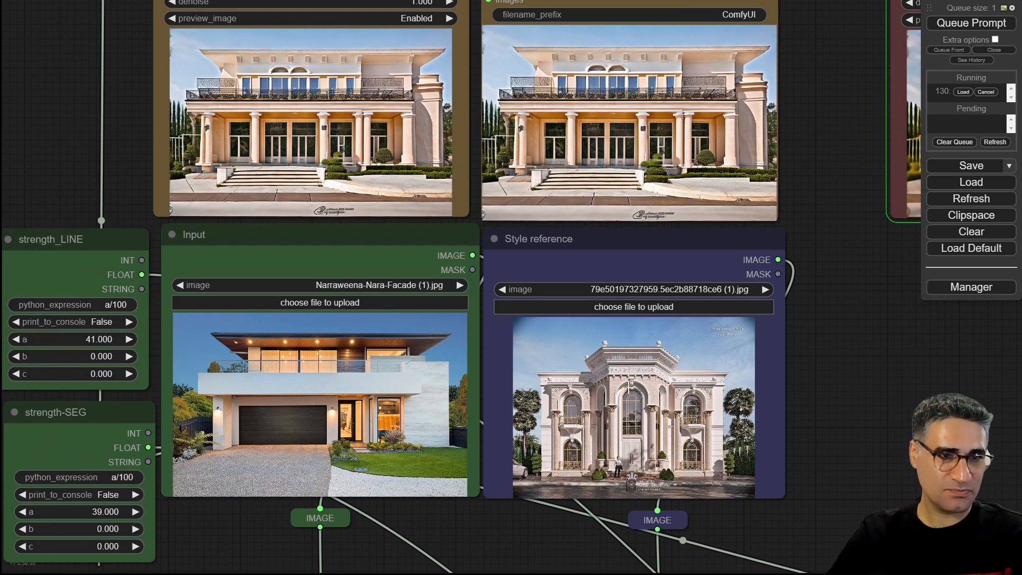
Step: Set value a to 27 in strength_LINE and 21 in strength-SEG, and queue the prompt
{"action": "left_click_drag", "start_coordinate": [27, 156], "coordinate": [81, 147]}
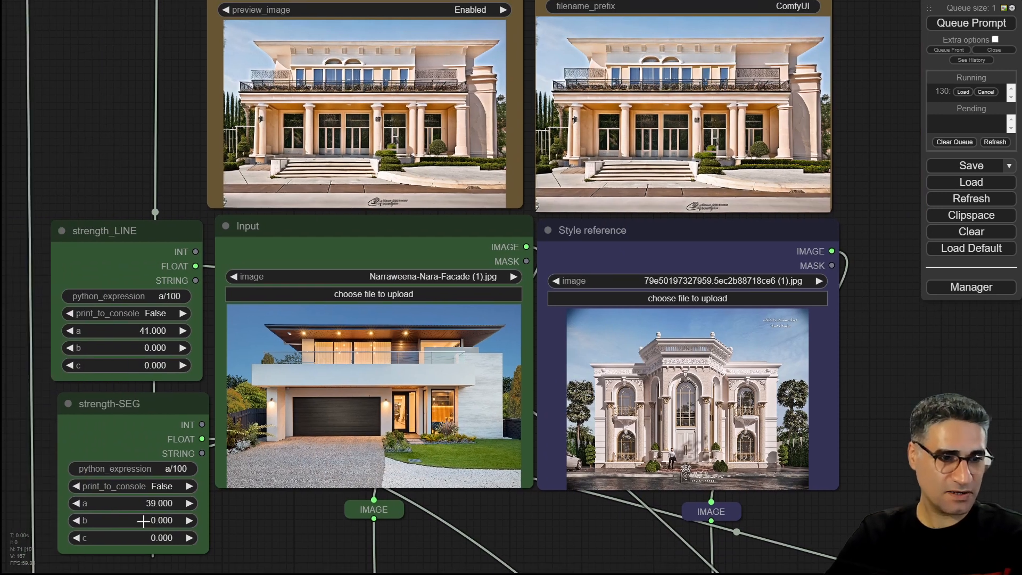
{"action": "left_click_drag", "start_coordinate": [233, 571], "coordinate": [405, 144]}
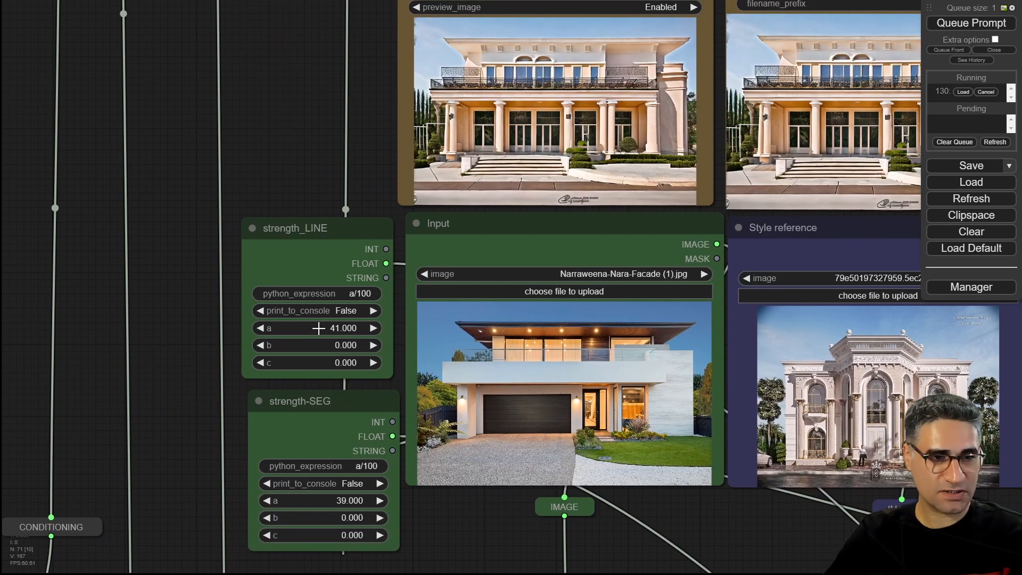
{"action": "left_click_drag", "start_coordinate": [312, 328], "coordinate": [310, 328]}
{"action": "left_click_drag", "start_coordinate": [328, 501], "coordinate": [320, 501]}
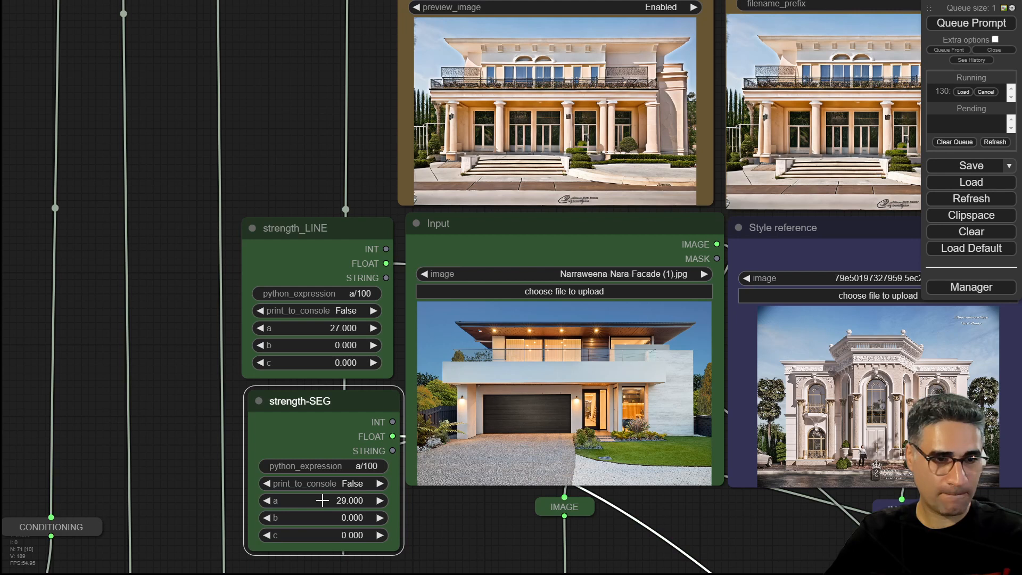
{"action": "left_click_drag", "start_coordinate": [520, 494], "coordinate": [375, 538]}
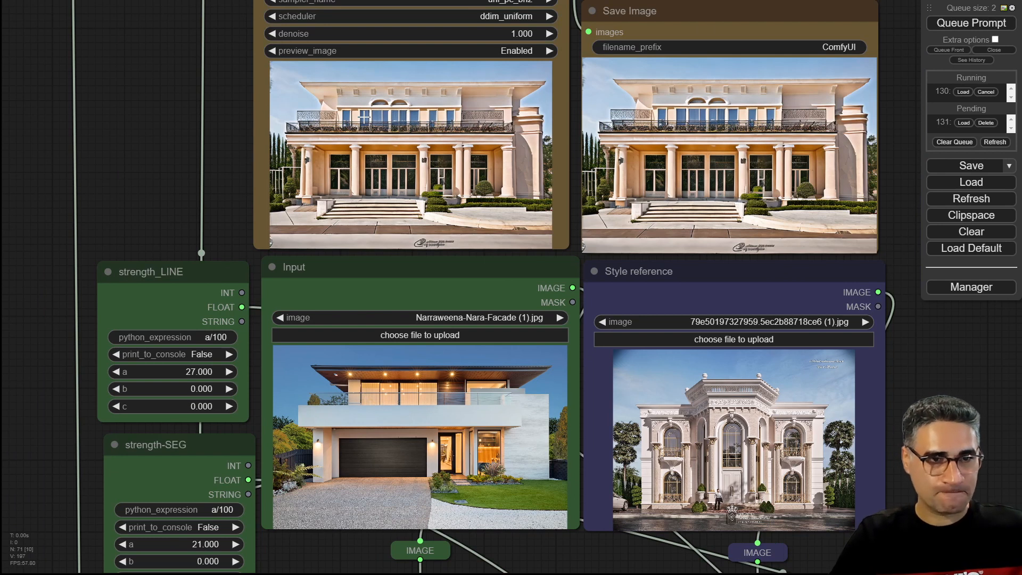
Step: Check the ornament in the style reference, and follow the first sampler's live preview for arches and columns against the input house
{"action": "scroll", "coordinate": [632, 426], "scroll_direction": "up", "scroll_amount": 15}
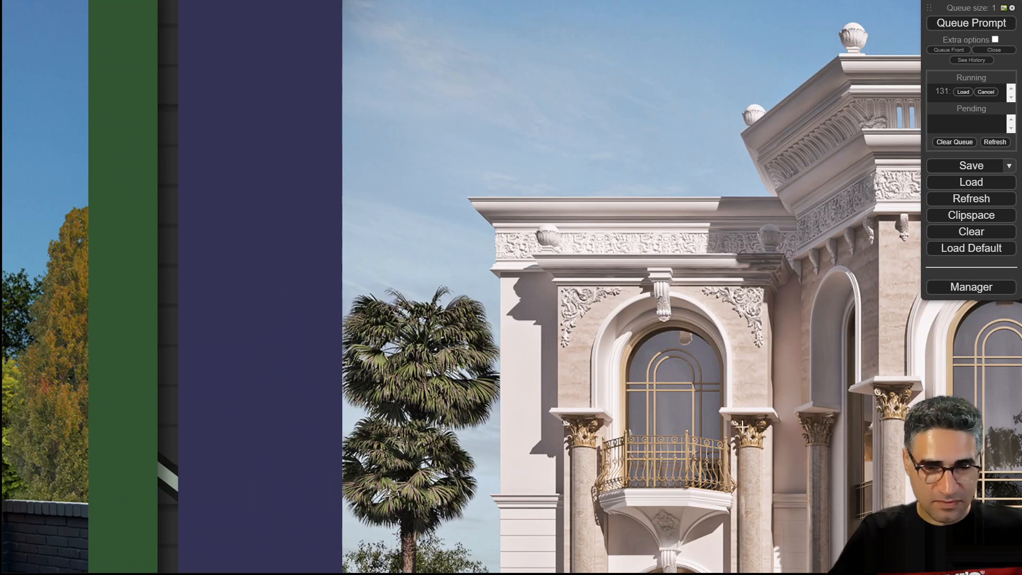
{"action": "scroll", "coordinate": [567, 438], "scroll_direction": "down", "scroll_amount": 15}
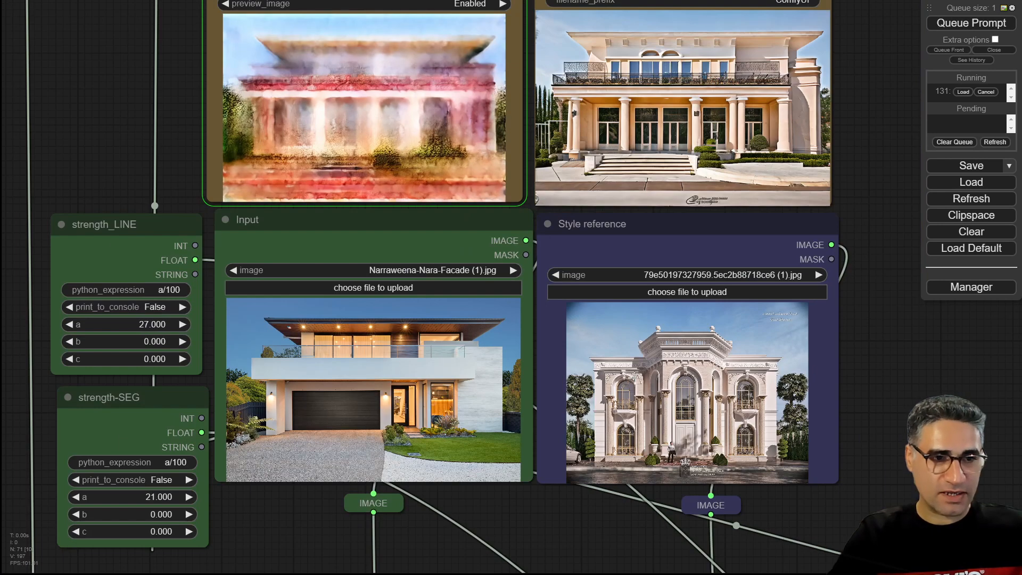
{"action": "left_click_drag", "start_coordinate": [187, 114], "coordinate": [244, 169]}
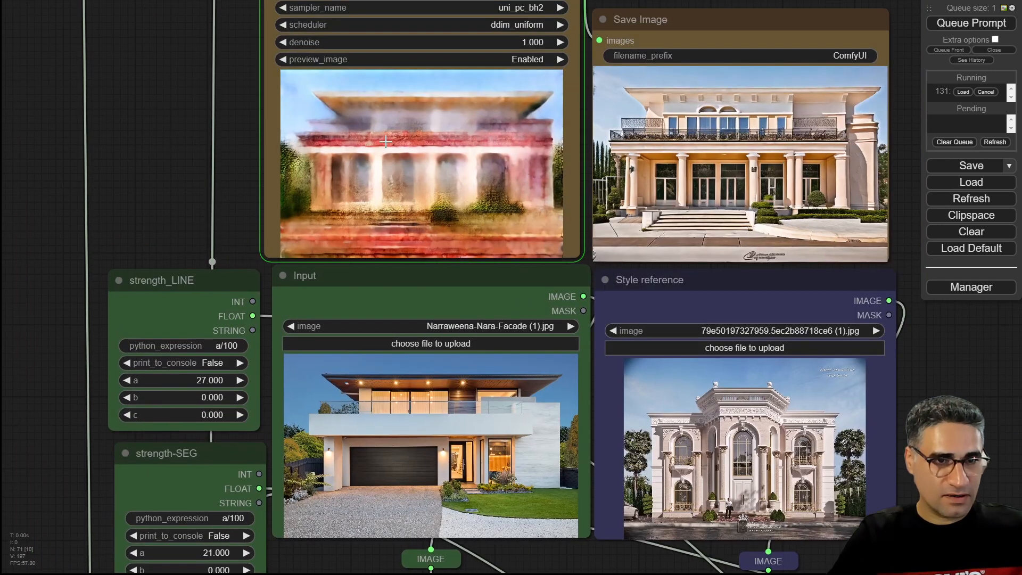
{"action": "scroll", "coordinate": [442, 152], "scroll_direction": "up", "scroll_amount": 8}
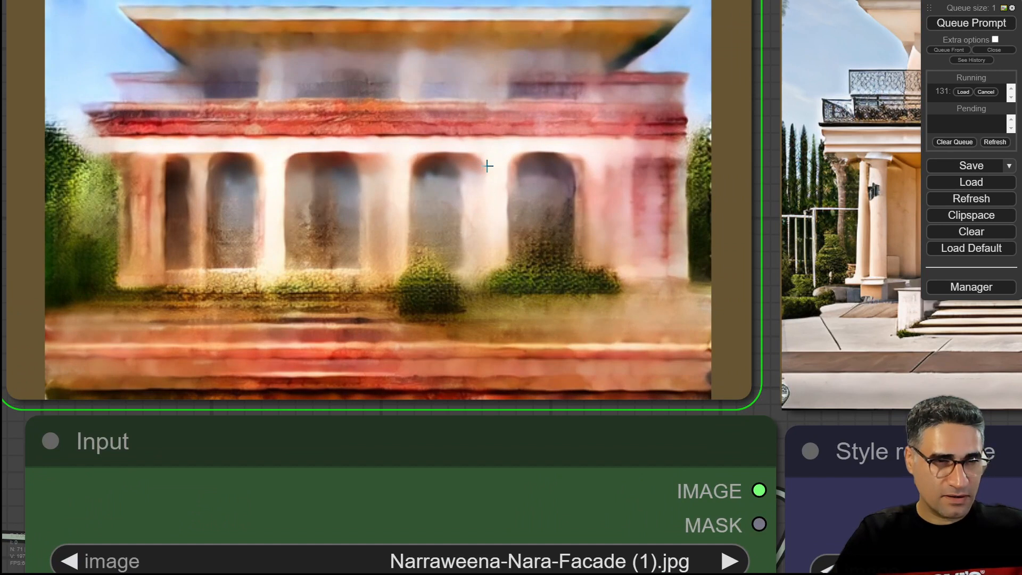
{"action": "scroll", "coordinate": [487, 177], "scroll_direction": "down", "scroll_amount": 2}
{"action": "left_click_drag", "start_coordinate": [58, 254], "coordinate": [230, 279]}
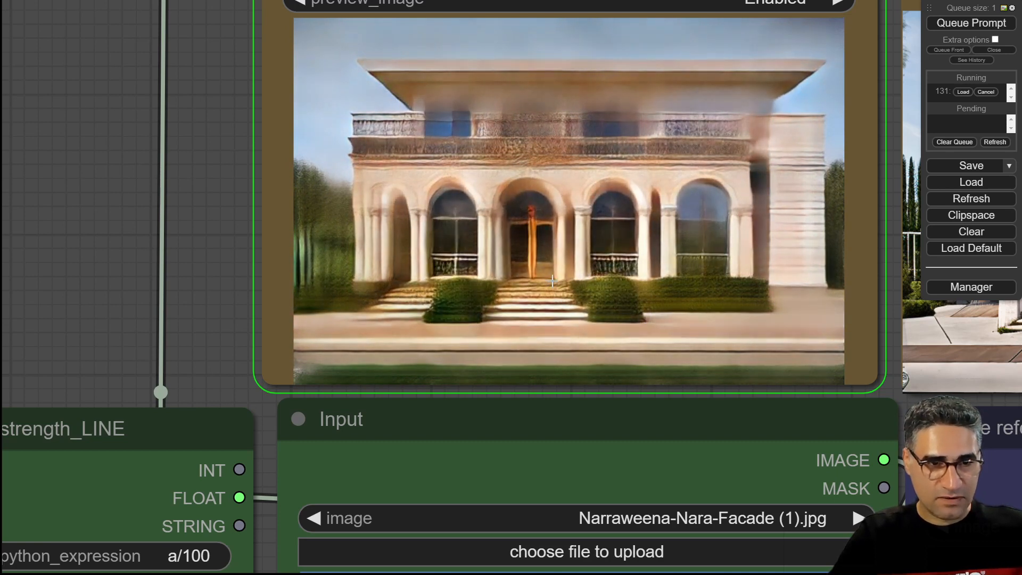
{"action": "scroll", "coordinate": [583, 294], "scroll_direction": "down", "scroll_amount": 5}
{"action": "left_click_drag", "start_coordinate": [301, 299], "coordinate": [245, 191]}
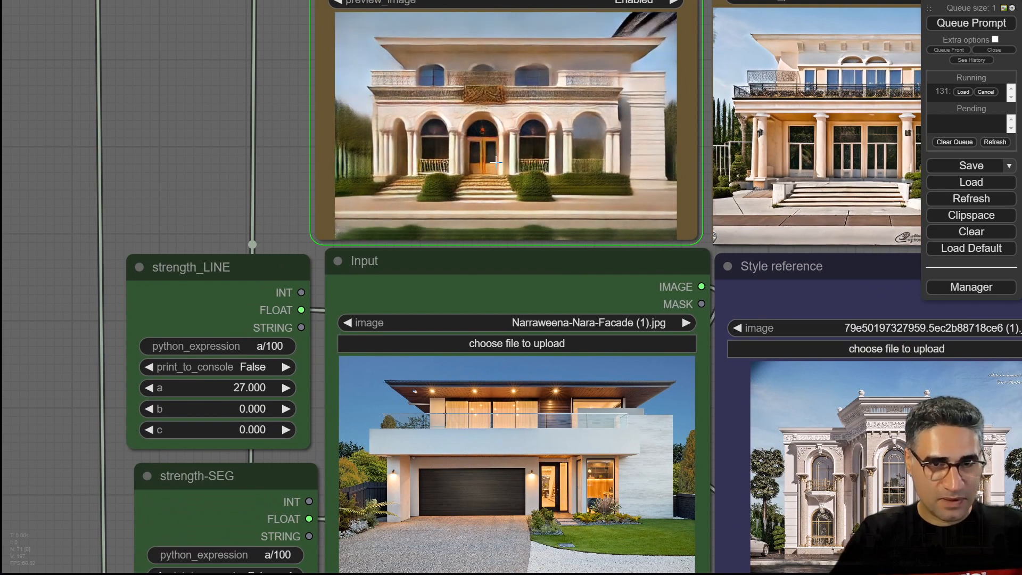
{"action": "left_click_drag", "start_coordinate": [243, 210], "coordinate": [268, 190]}
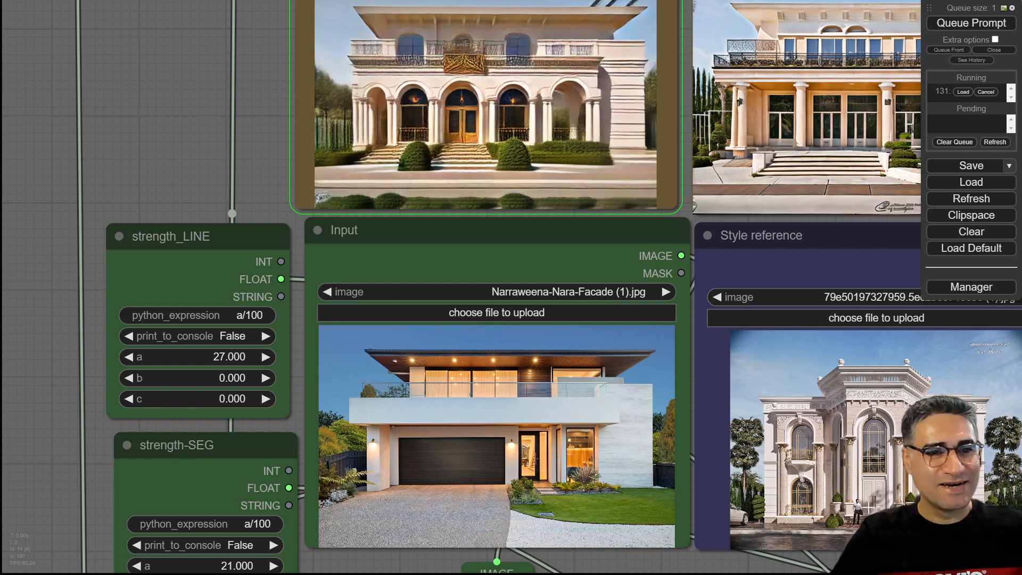
Step: Examine the arches, door and balcony forming in the first sampler's preview, and compare them with the input and style reference
{"action": "scroll", "coordinate": [430, 60], "scroll_direction": "up", "scroll_amount": 9}
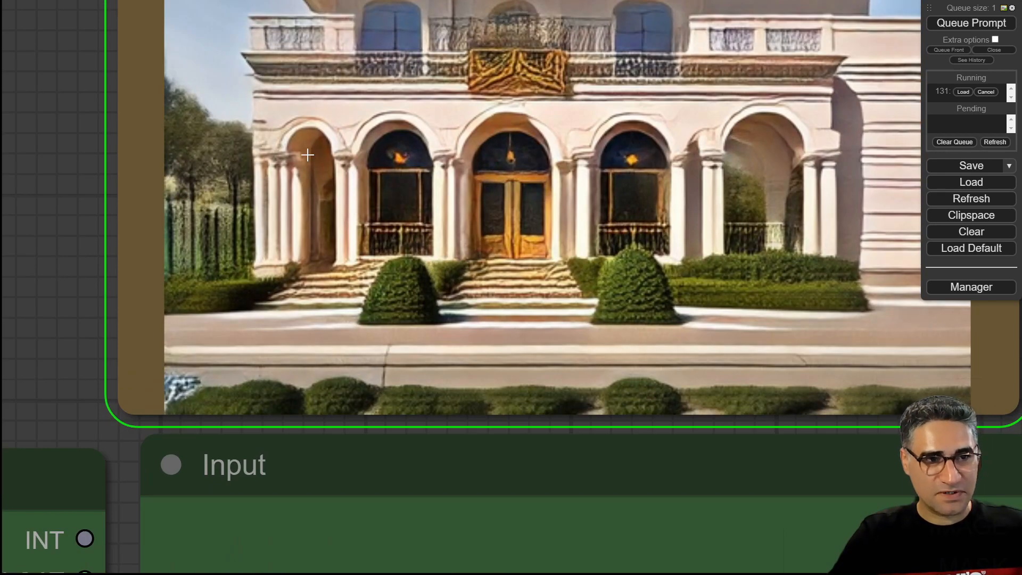
{"action": "scroll", "coordinate": [360, 255], "scroll_direction": "down", "scroll_amount": 4}
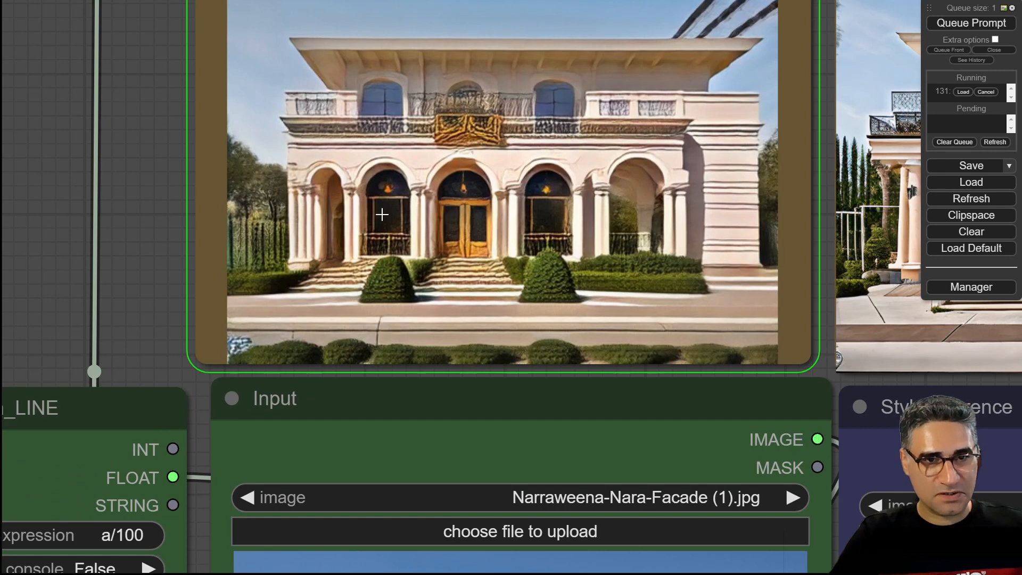
{"action": "scroll", "coordinate": [653, 198], "scroll_direction": "down", "scroll_amount": 4}
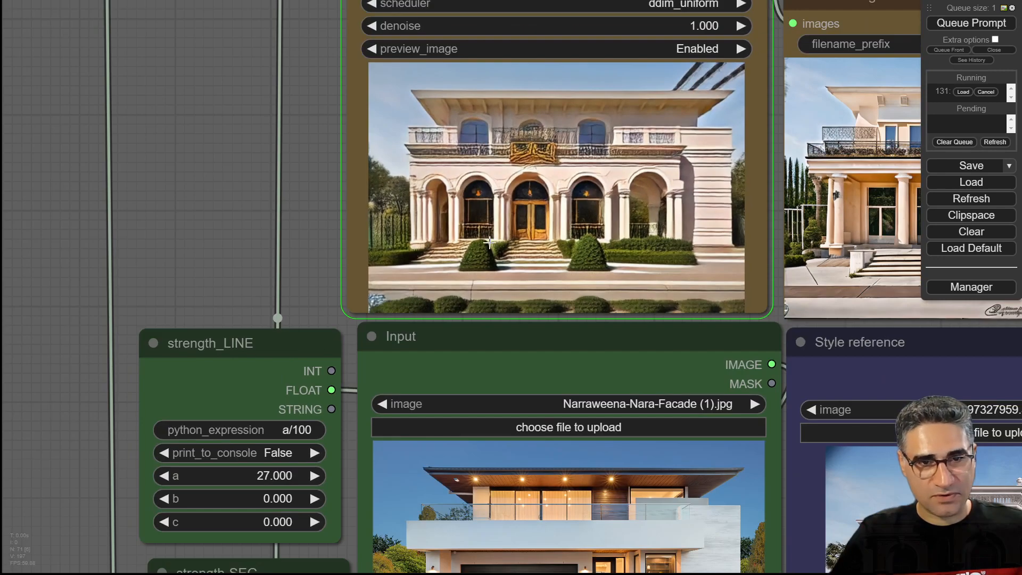
{"action": "left_click_drag", "start_coordinate": [348, 235], "coordinate": [171, 57]}
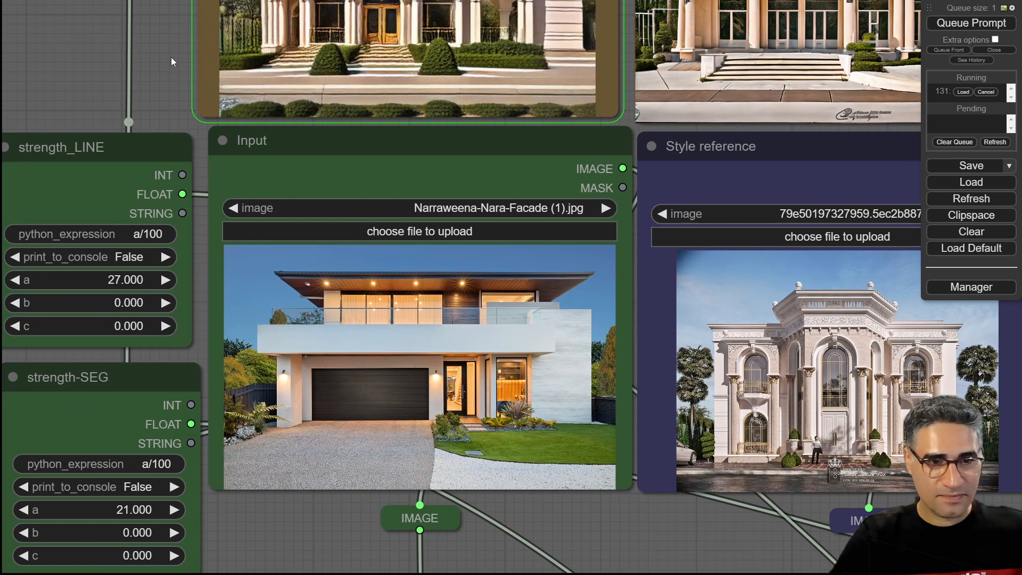
{"action": "left_click_drag", "start_coordinate": [175, 77], "coordinate": [228, 257]}
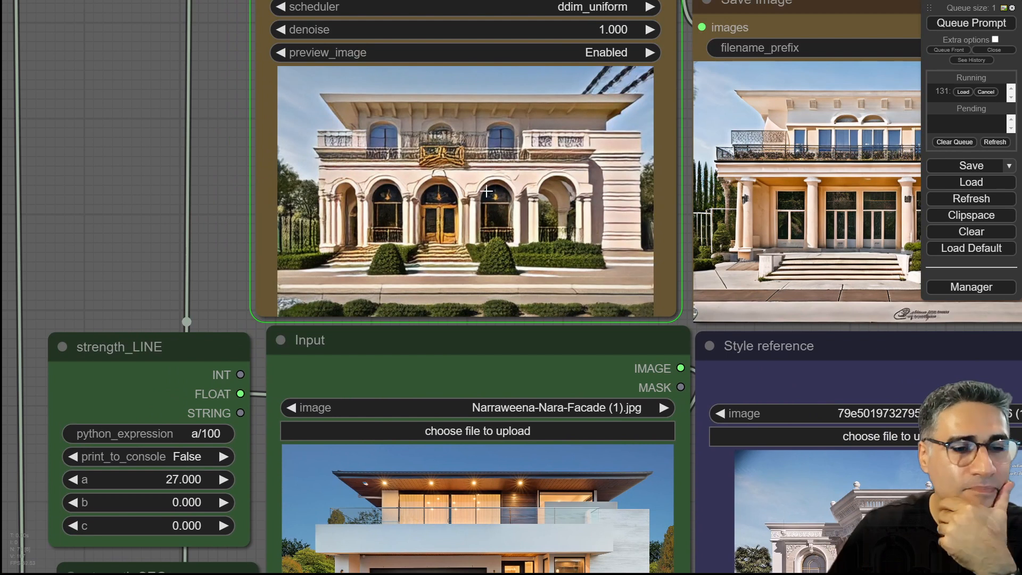
{"action": "scroll", "coordinate": [491, 190], "scroll_direction": "down", "scroll_amount": 5}
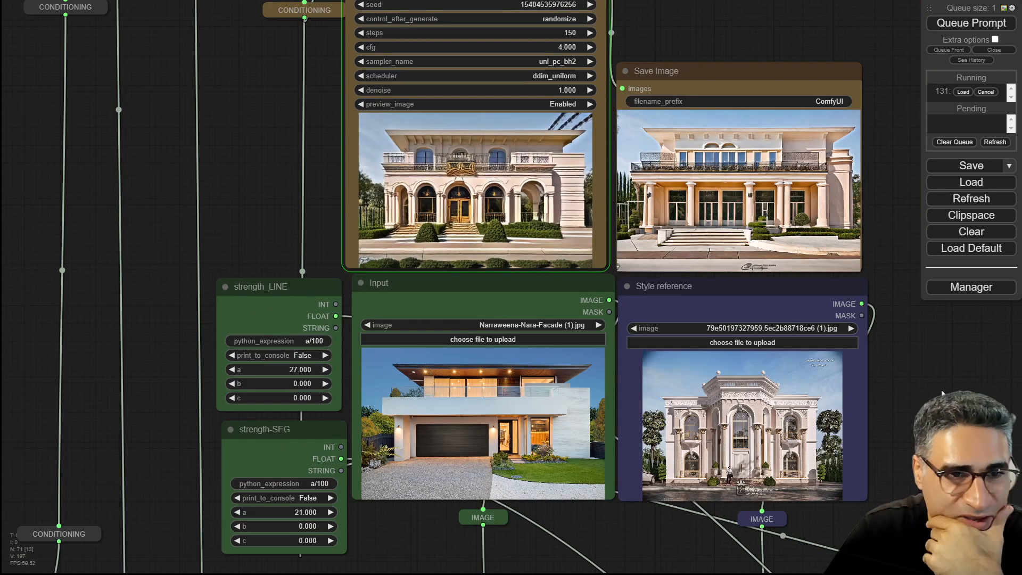
Step: Inspect the first sampler's finished facade up close, checking its eaves, arched windows, central balcony and entrance
{"action": "scroll", "coordinate": [383, 216], "scroll_direction": "up", "scroll_amount": 5}
{"action": "scroll", "coordinate": [532, 172], "scroll_direction": "up", "scroll_amount": 5}
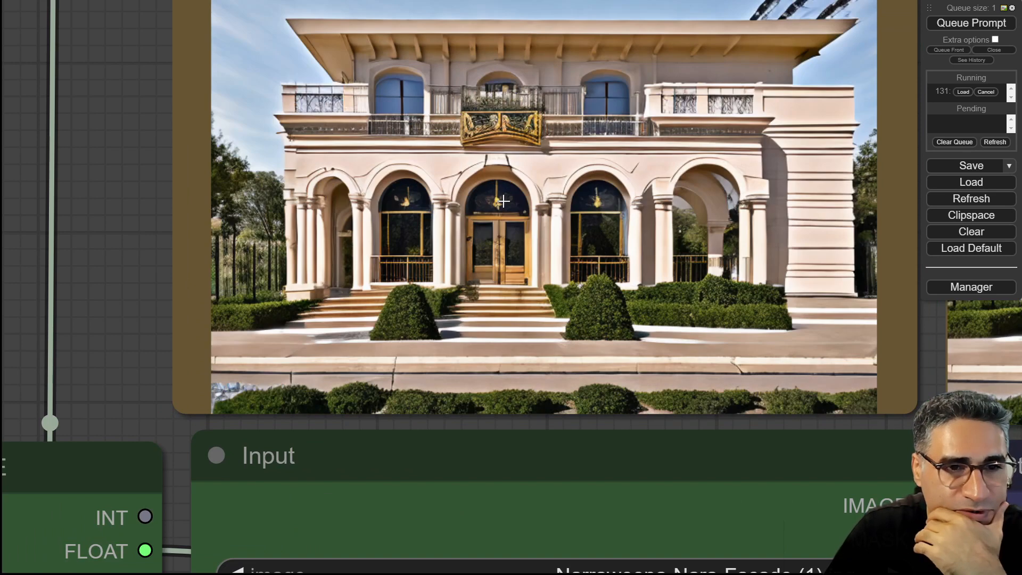
{"action": "scroll", "coordinate": [487, 208], "scroll_direction": "down", "scroll_amount": 1}
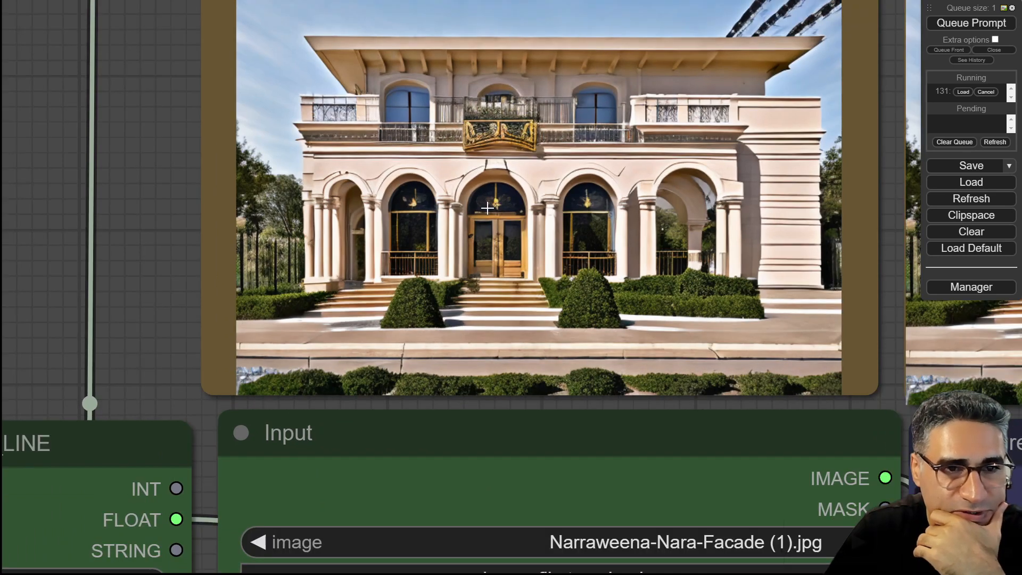
{"action": "scroll", "coordinate": [442, 38], "scroll_direction": "up", "scroll_amount": 5}
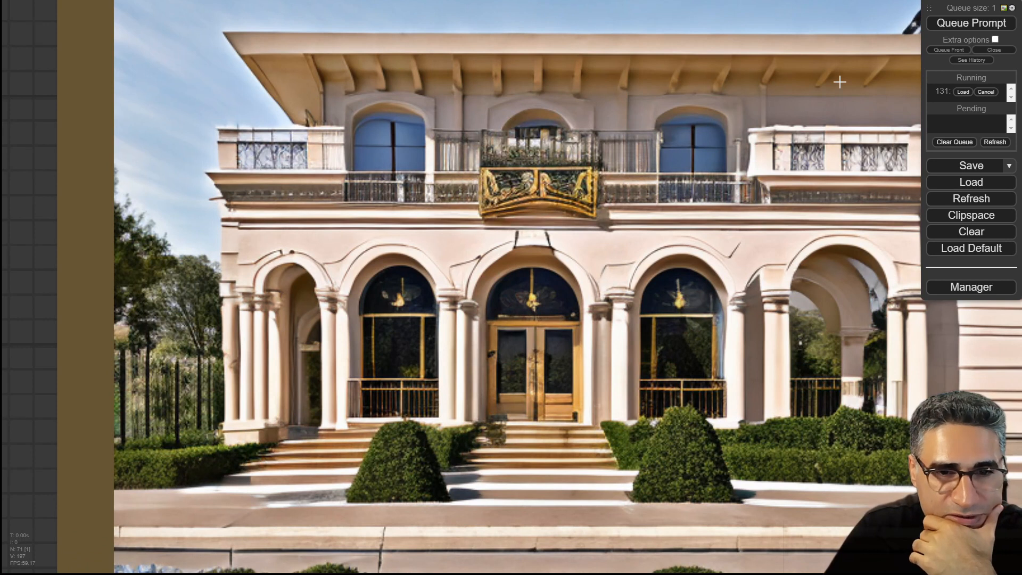
{"action": "scroll", "coordinate": [840, 82], "scroll_direction": "down", "scroll_amount": 8}
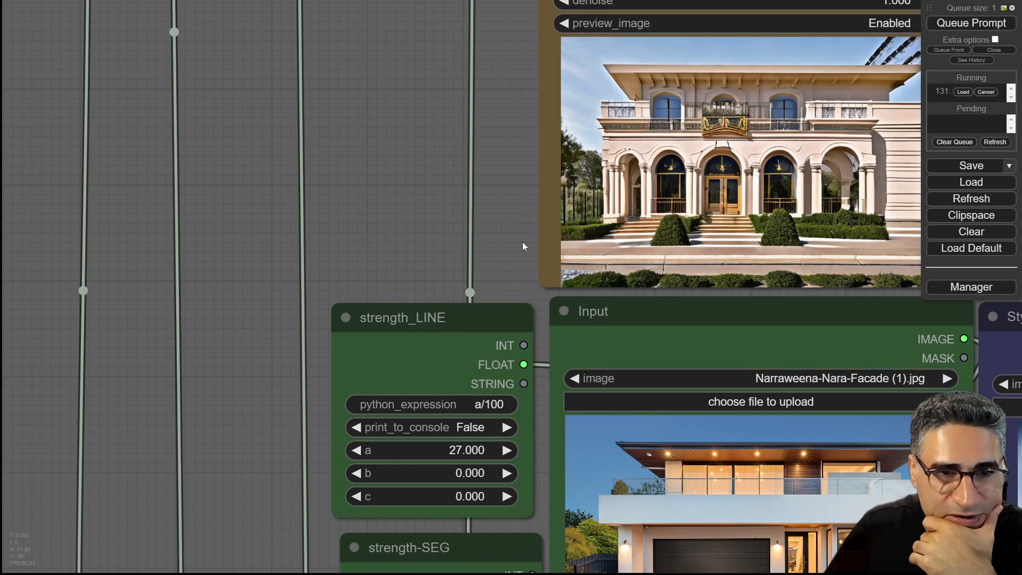
Step: Follow the second sampler's refinement of the facade, and compare its detail with the first saved image and the style reference
{"action": "left_click_drag", "start_coordinate": [522, 242], "coordinate": [90, 274]}
{"action": "scroll", "coordinate": [646, 216], "scroll_direction": "down", "scroll_amount": 7}
{"action": "left_click_drag", "start_coordinate": [815, 351], "coordinate": [691, 316]}
{"action": "scroll", "coordinate": [741, 145], "scroll_direction": "up", "scroll_amount": 6}
{"action": "scroll", "coordinate": [801, 163], "scroll_direction": "up", "scroll_amount": 5}
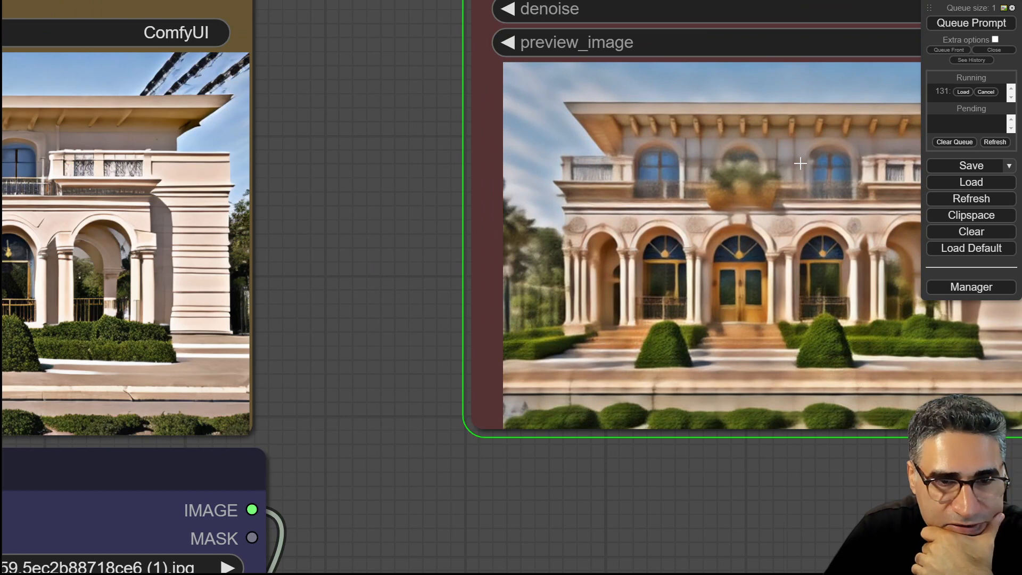
{"action": "scroll", "coordinate": [801, 164], "scroll_direction": "down", "scroll_amount": 4}
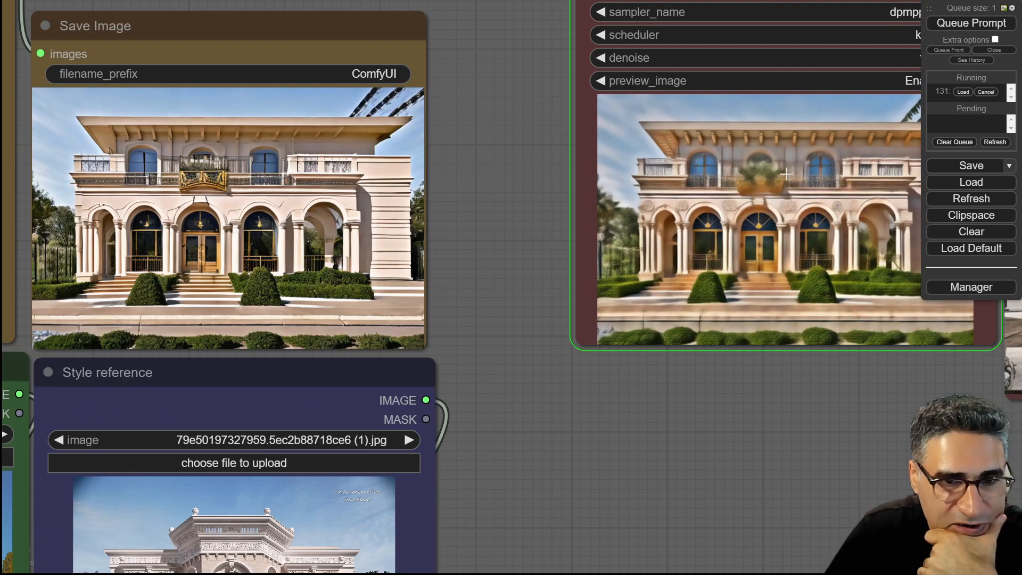
{"action": "left_click_drag", "start_coordinate": [567, 430], "coordinate": [532, 442]}
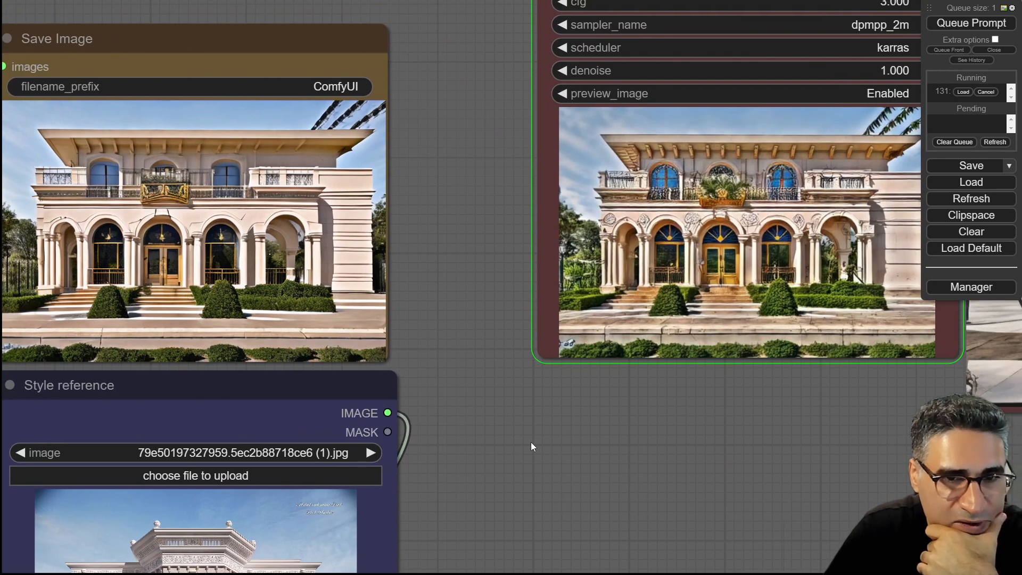
{"action": "scroll", "coordinate": [718, 196], "scroll_direction": "down", "scroll_amount": 3}
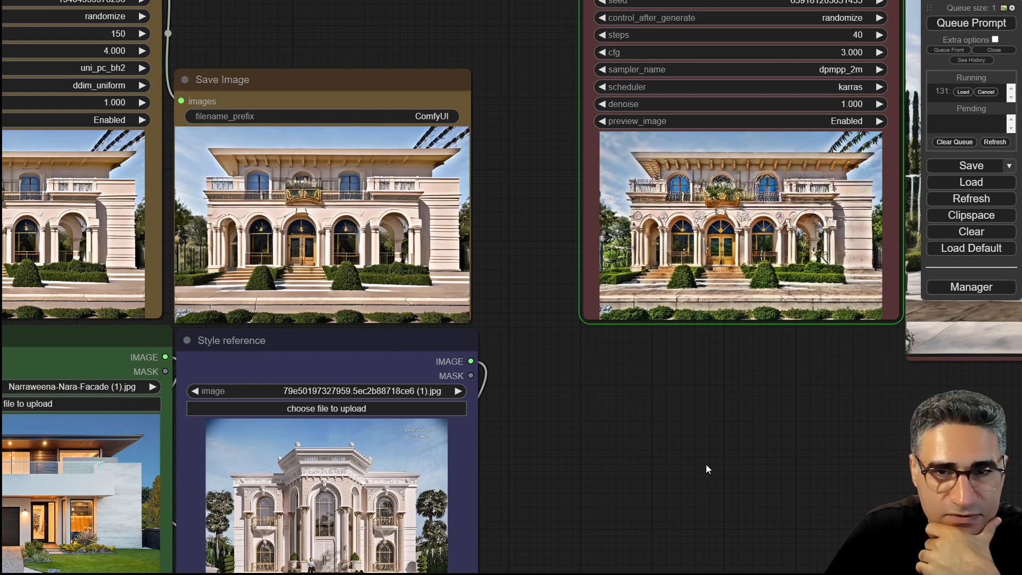
{"action": "left_click_drag", "start_coordinate": [694, 402], "coordinate": [910, 302]}
{"action": "scroll", "coordinate": [863, 320], "scroll_direction": "down", "scroll_amount": 4}
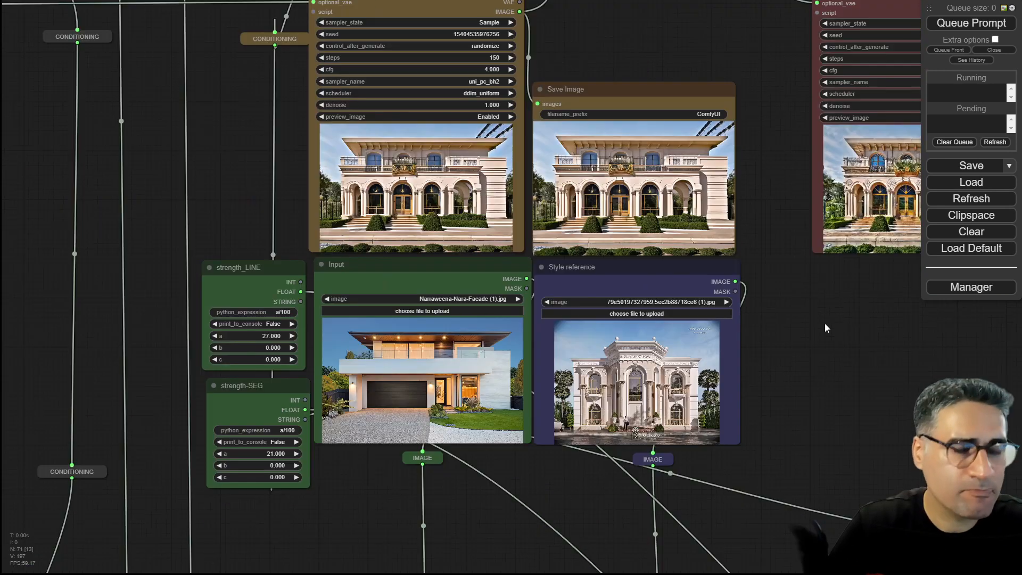
Step: Replace the input image with the All-About-Texture-2 photo of the modern two-storey corner house
{"action": "left_click_drag", "start_coordinate": [825, 325], "coordinate": [851, 398]}
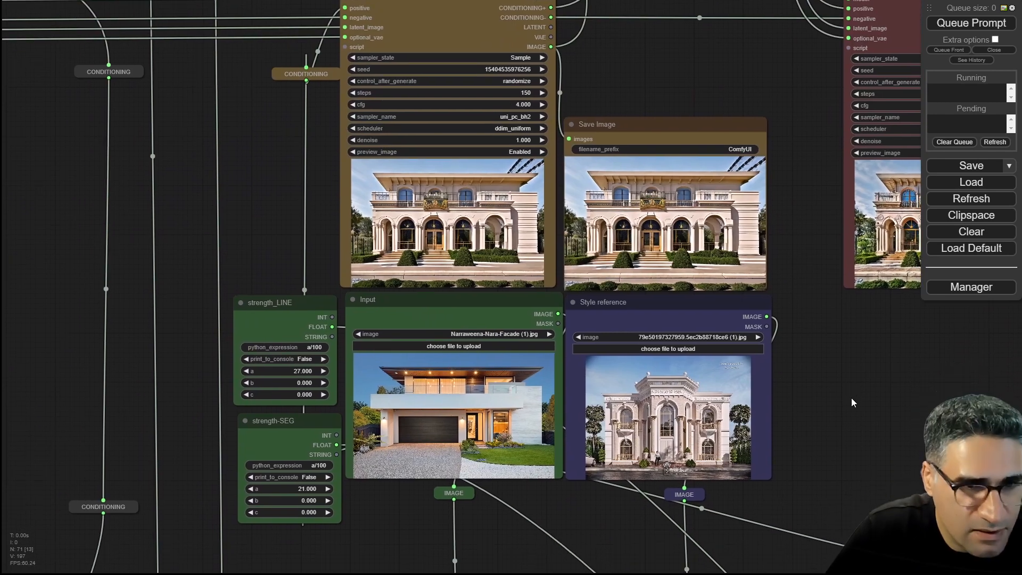
{"action": "left_click_drag", "start_coordinate": [852, 398], "coordinate": [852, 398]}
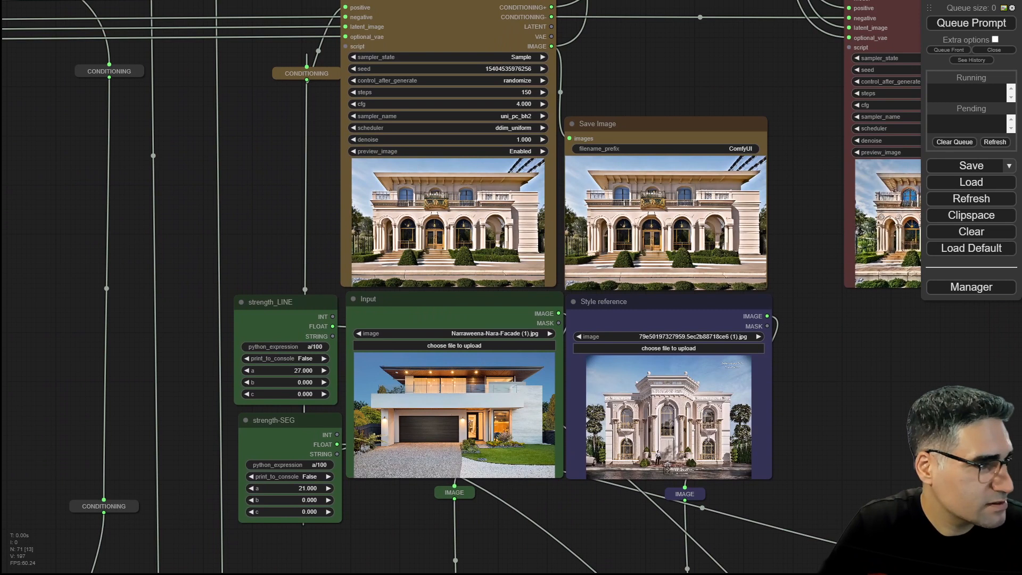
{"action": "left_click_drag", "start_coordinate": [478, 327], "coordinate": [477, 419]}
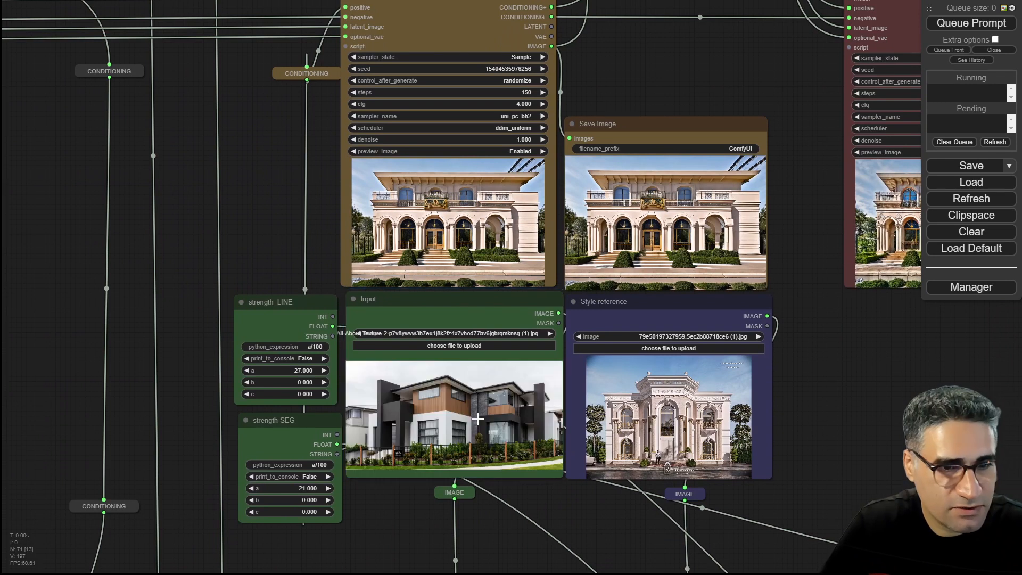
Step: Set a to 38 in strength_LINE and to 34 in strength-SEG, and queue a generation of the corner house
{"action": "scroll", "coordinate": [464, 440], "scroll_direction": "up", "scroll_amount": 7}
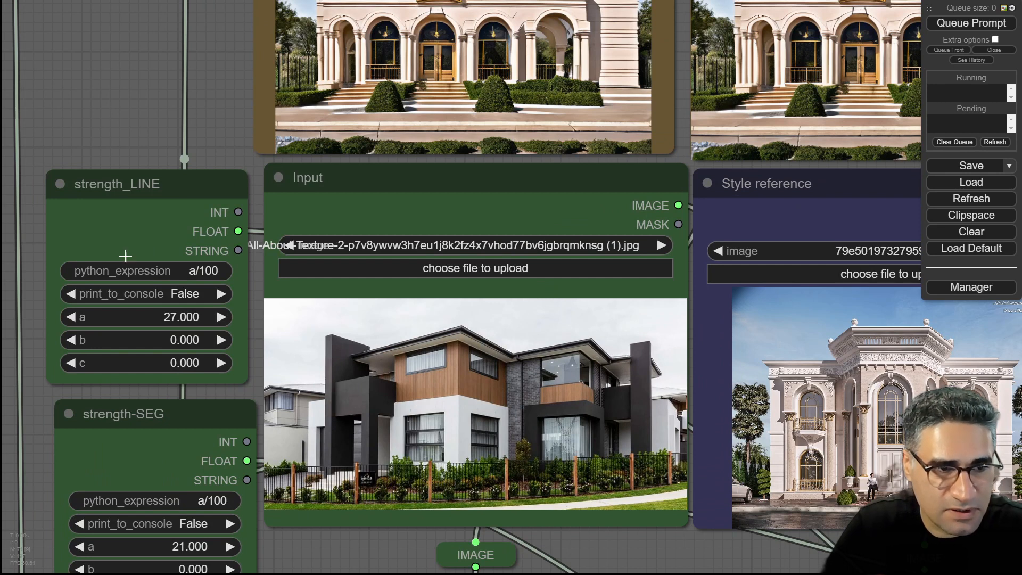
{"action": "scroll", "coordinate": [119, 314], "scroll_direction": "down", "scroll_amount": 2}
{"action": "left_click_drag", "start_coordinate": [124, 316], "coordinate": [131, 315]}
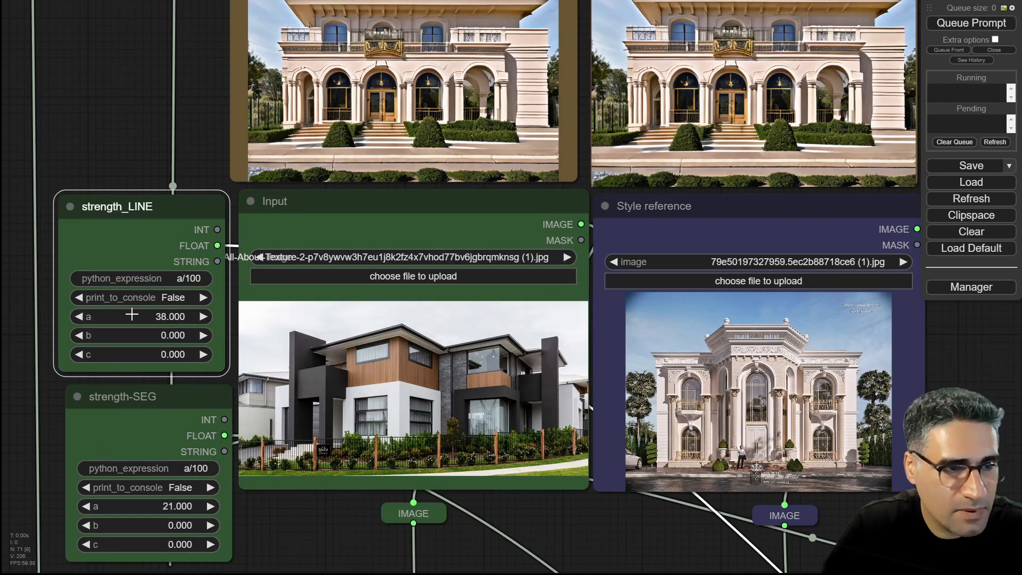
{"action": "left_click", "coordinate": [151, 510]}
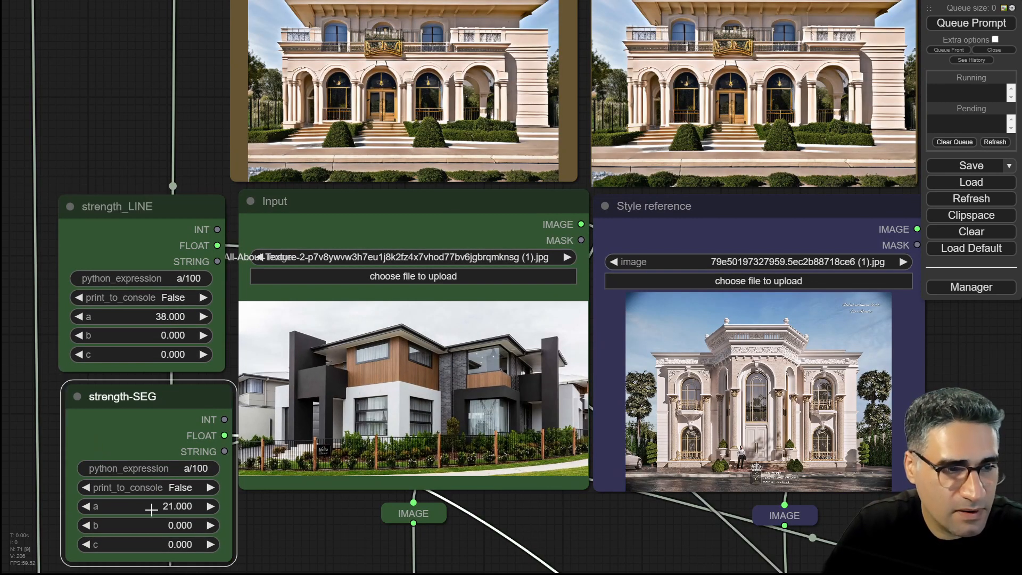
{"action": "left_click", "coordinate": [959, 24]}
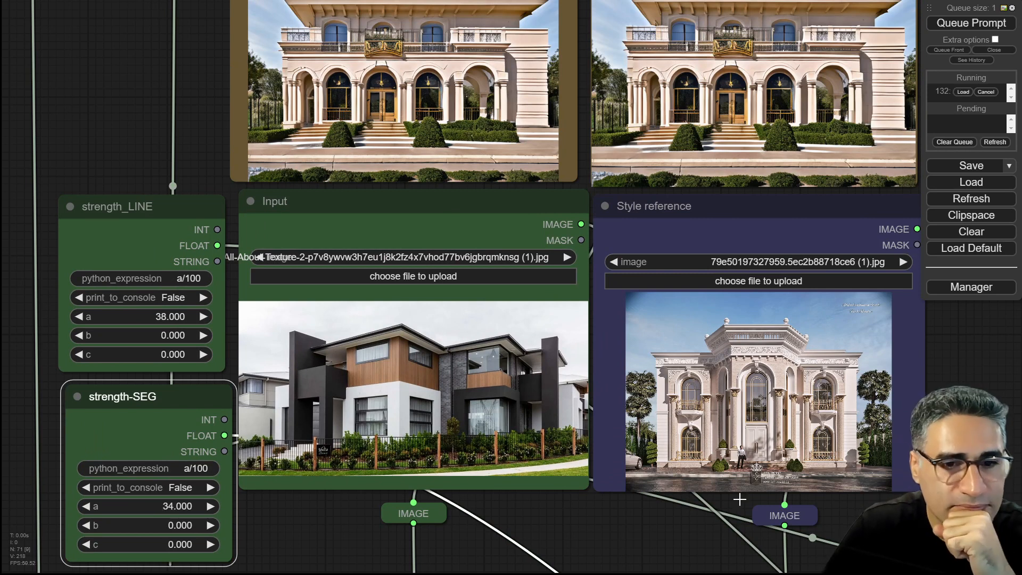
Step: Replace the style reference with hyde-park-barracks-sydney.jpg and queue another generation
{"action": "left_click_drag", "start_coordinate": [559, 526], "coordinate": [721, 532]}
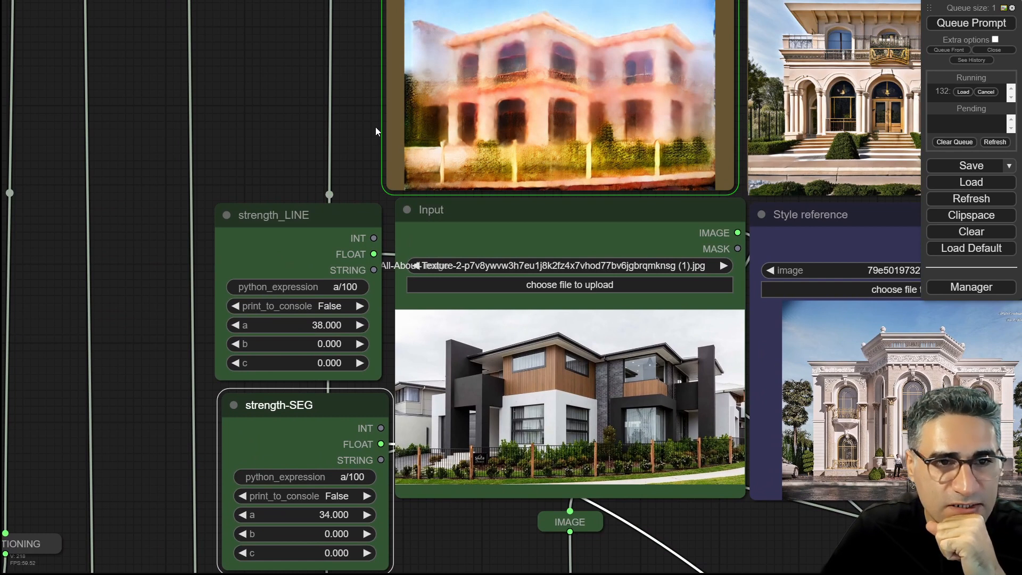
{"action": "left_click_drag", "start_coordinate": [358, 115], "coordinate": [289, 138]}
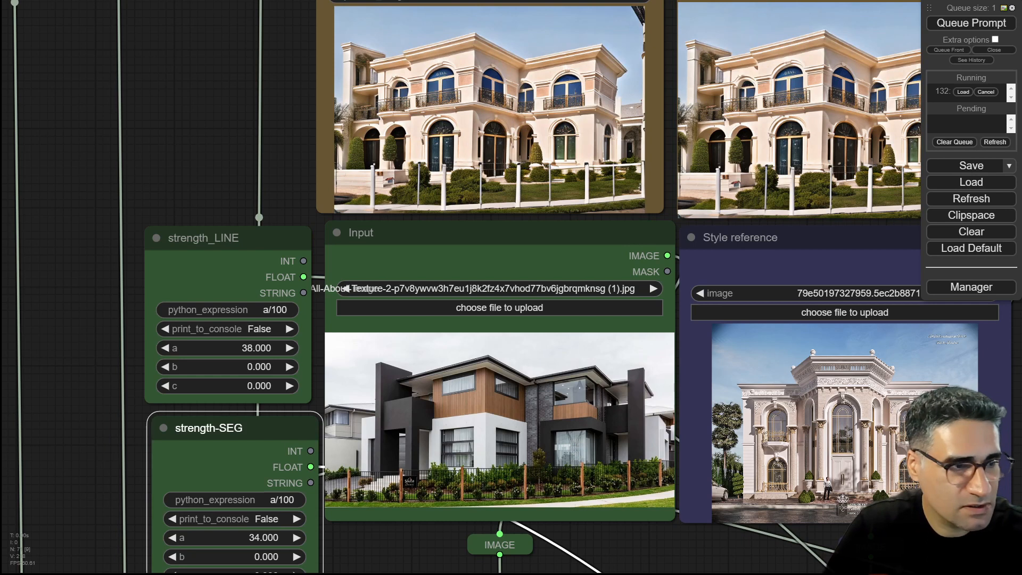
{"action": "left_click_drag", "start_coordinate": [308, 510], "coordinate": [846, 441]}
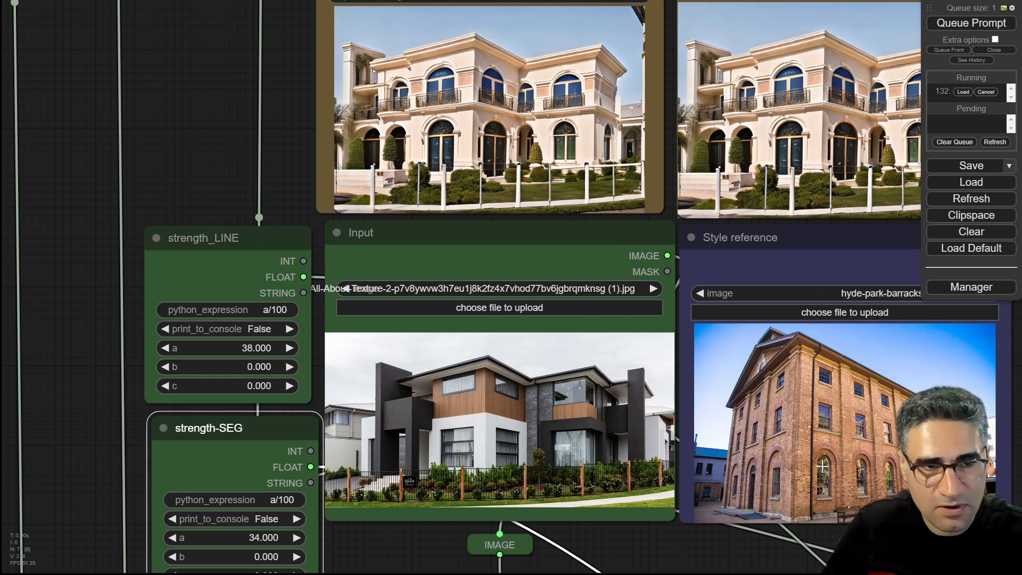
{"action": "left_click", "coordinate": [982, 22]}
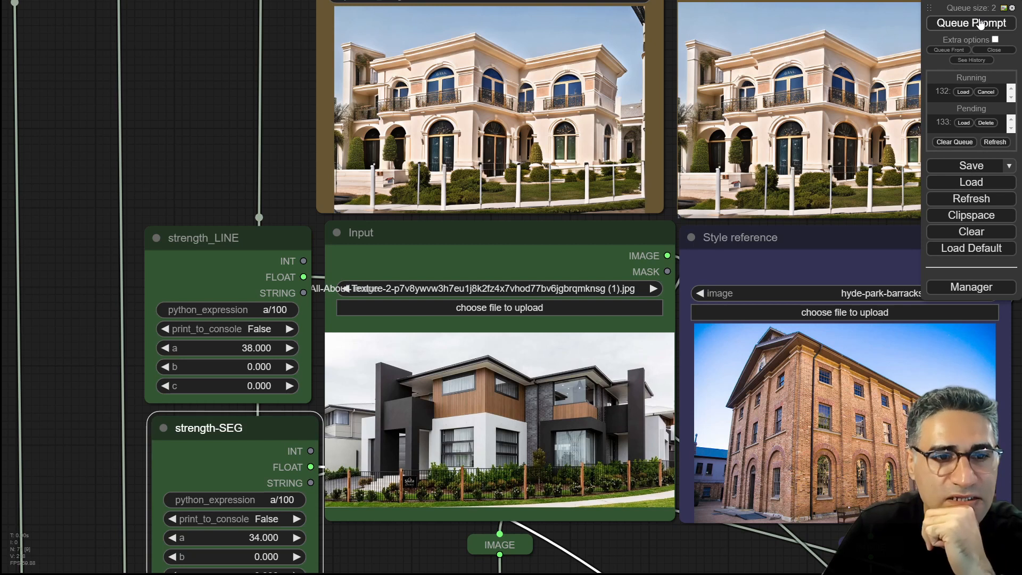
Step: Examine the classical restyle of the corner house in the first sampler's output and in the second sampler's refined, saved image
{"action": "left_click_drag", "start_coordinate": [248, 133], "coordinate": [185, 151]}
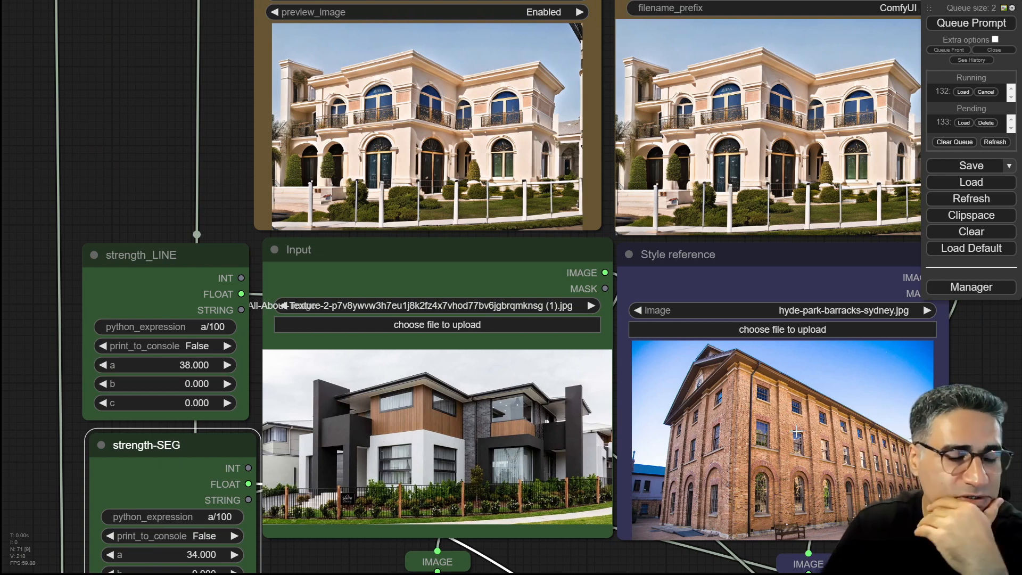
{"action": "left_click_drag", "start_coordinate": [133, 175], "coordinate": [155, 235]}
{"action": "scroll", "coordinate": [216, 262], "scroll_direction": "up", "scroll_amount": 4}
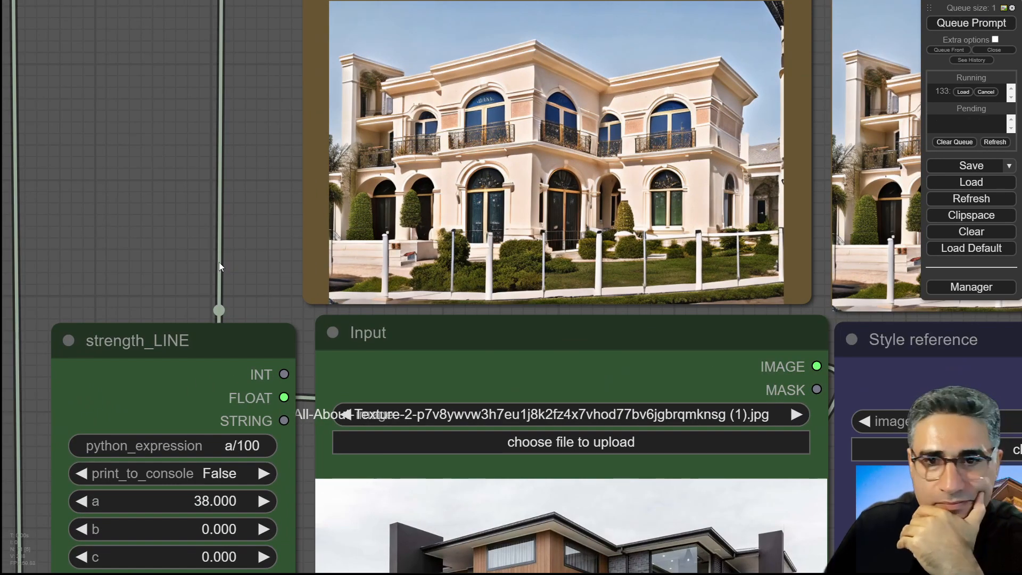
{"action": "scroll", "coordinate": [796, 265], "scroll_direction": "down", "scroll_amount": 14}
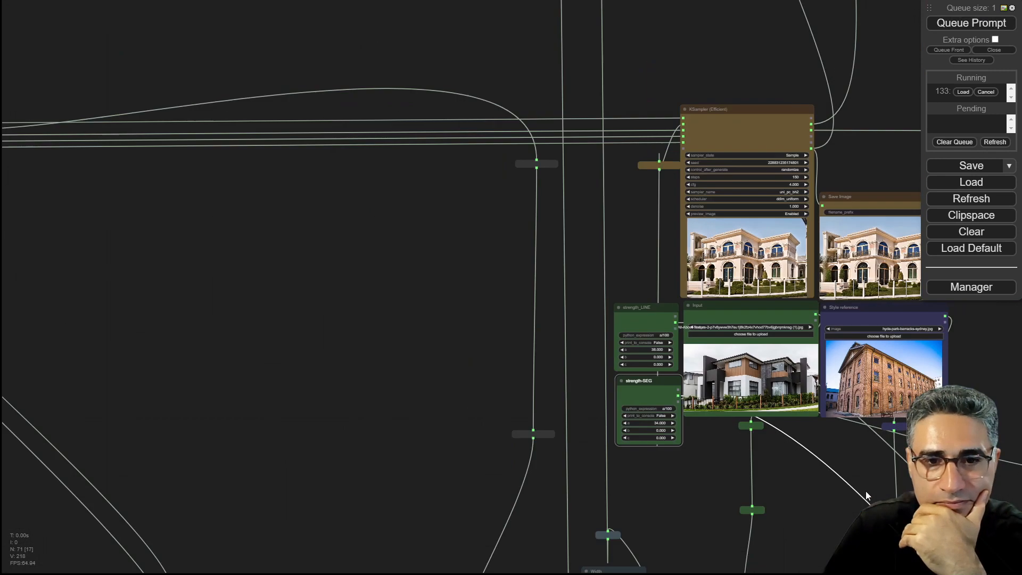
{"action": "left_click_drag", "start_coordinate": [688, 472], "coordinate": [252, 509]}
{"action": "scroll", "coordinate": [507, 265], "scroll_direction": "up", "scroll_amount": 11}
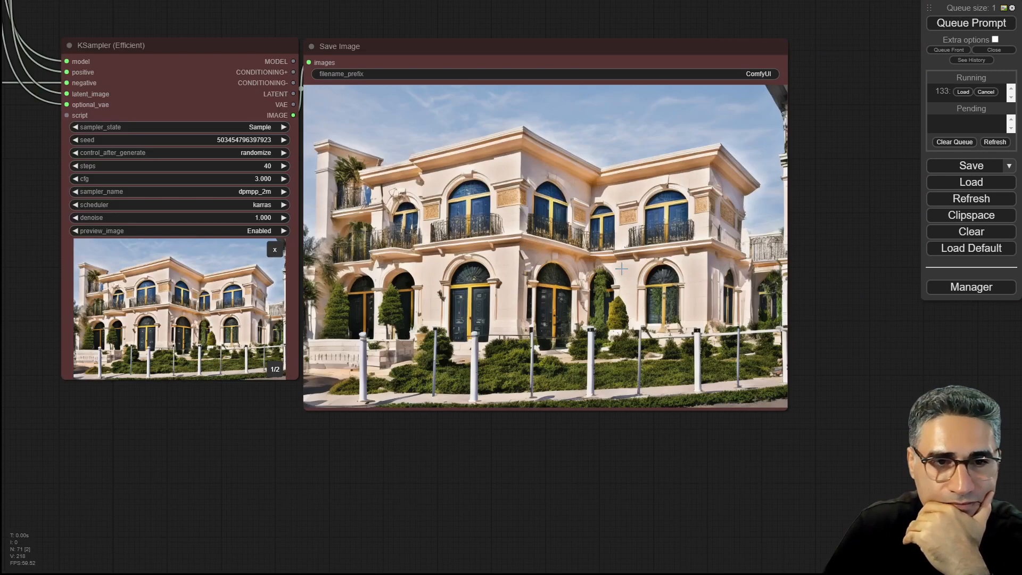
Step: Follow the brick facade forming in the first sampler's preview, and compare its windows and arches with the input and barracks reference
{"action": "scroll", "coordinate": [507, 265], "scroll_direction": "down", "scroll_amount": 6}
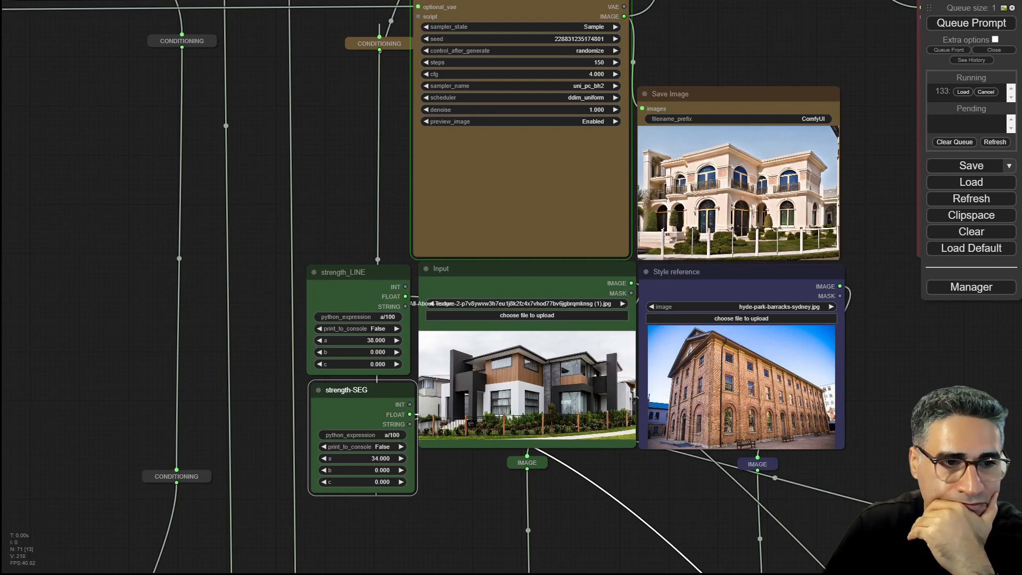
{"action": "left_click_drag", "start_coordinate": [767, 64], "coordinate": [720, 73]}
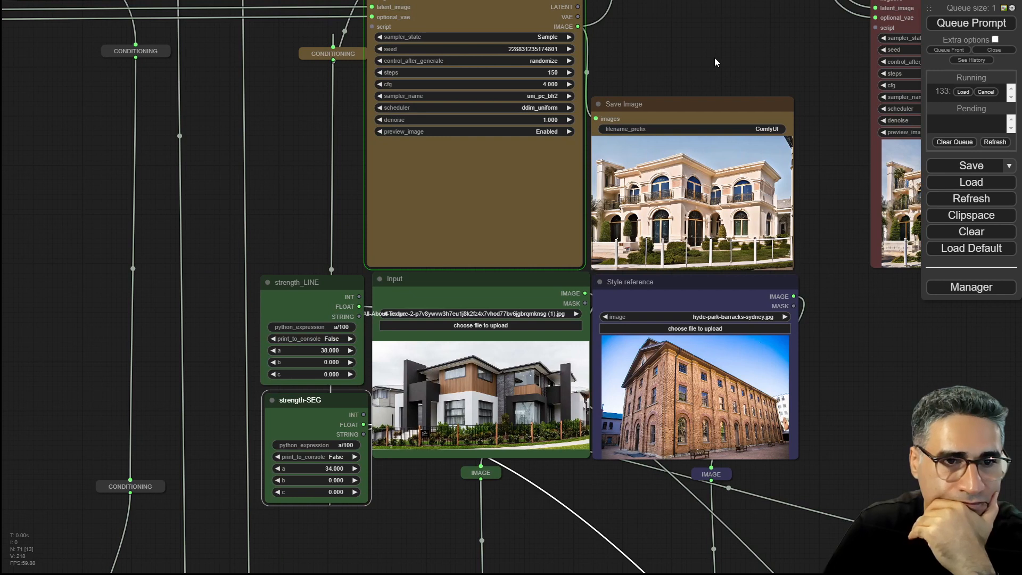
{"action": "scroll", "coordinate": [525, 205], "scroll_direction": "up", "scroll_amount": 5}
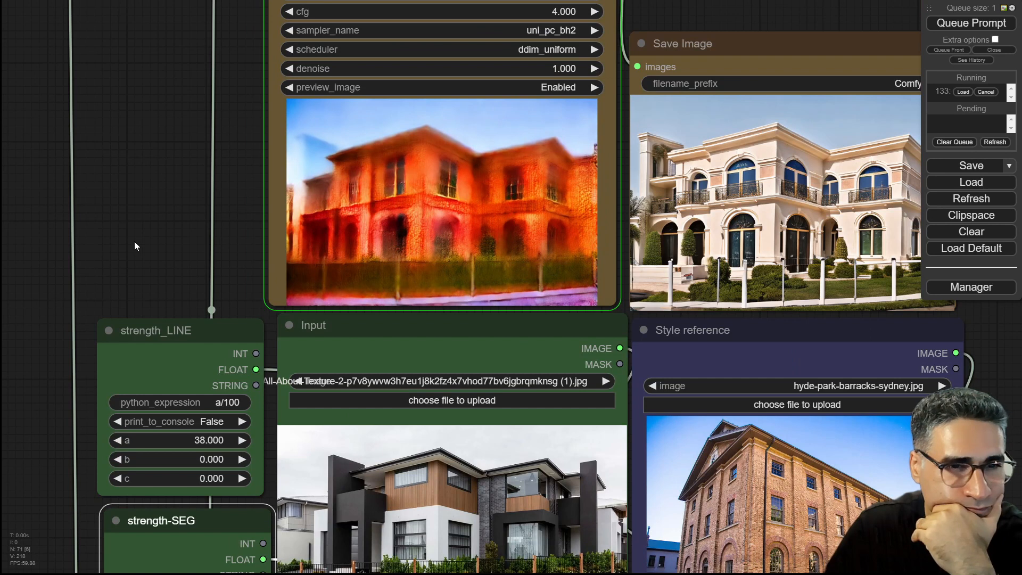
{"action": "left_click_drag", "start_coordinate": [134, 242], "coordinate": [167, 177]}
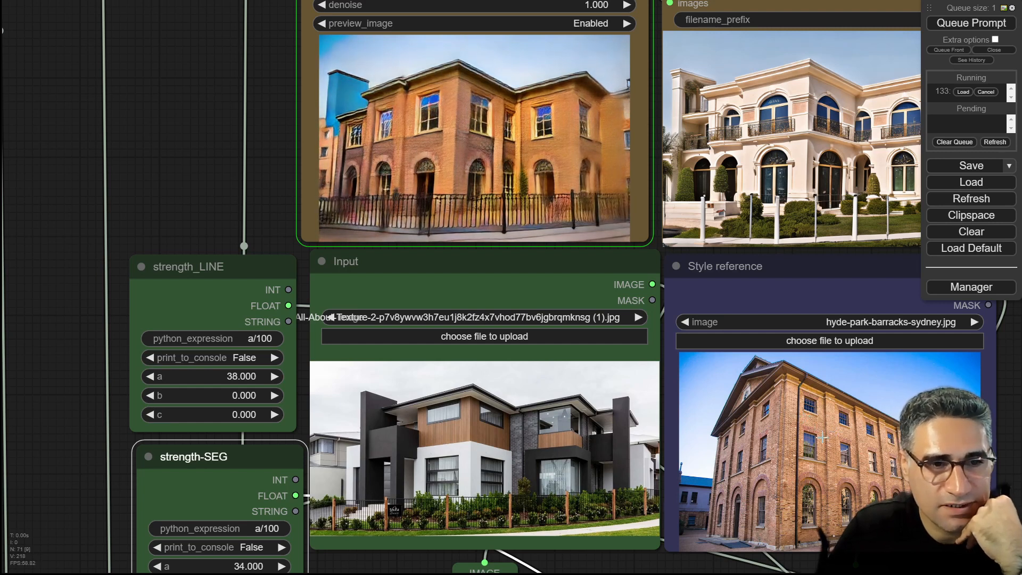
{"action": "scroll", "coordinate": [467, 105], "scroll_direction": "up", "scroll_amount": 4}
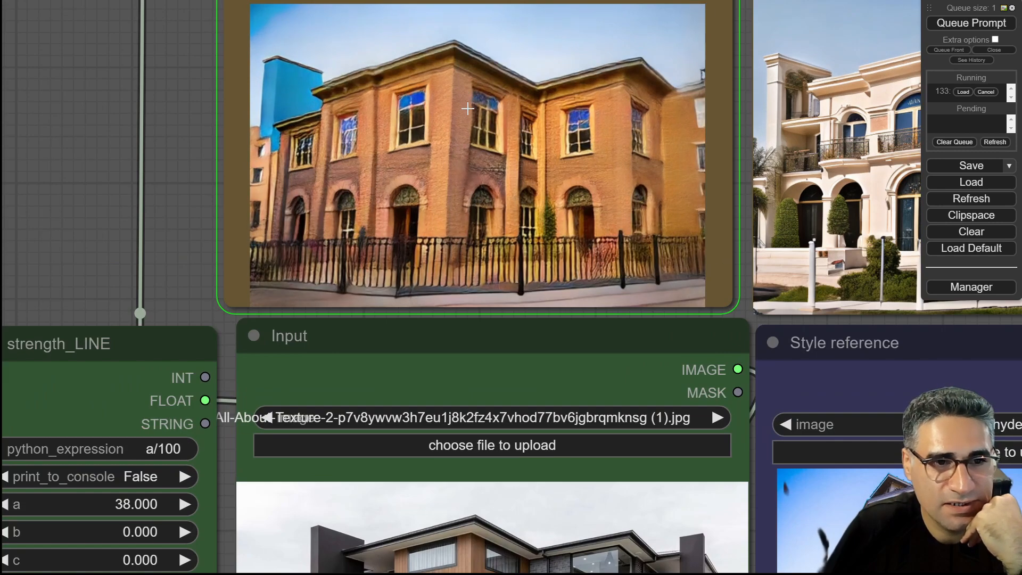
{"action": "scroll", "coordinate": [471, 109], "scroll_direction": "down", "scroll_amount": 5}
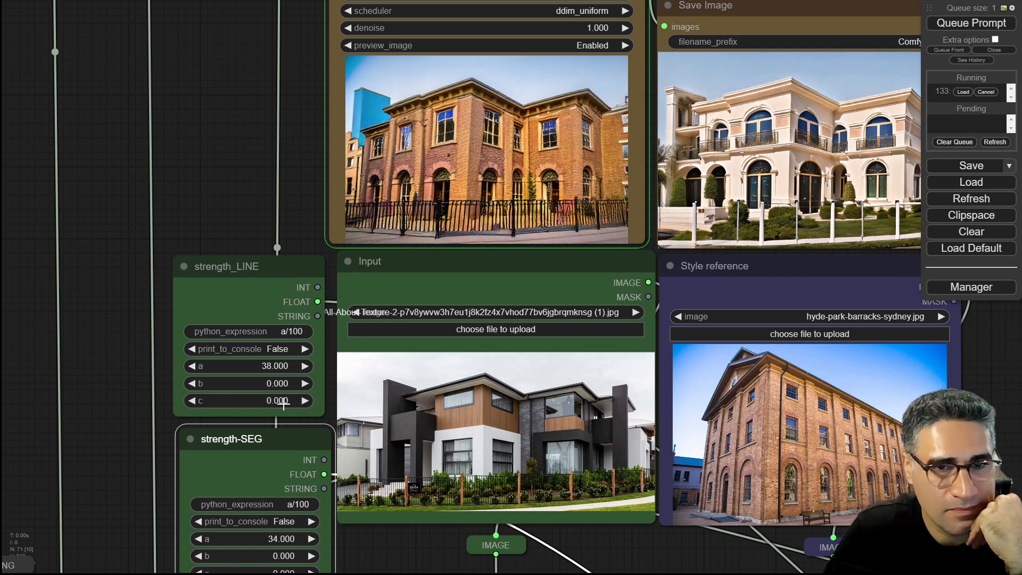
{"action": "left_click_drag", "start_coordinate": [226, 151], "coordinate": [135, 208]}
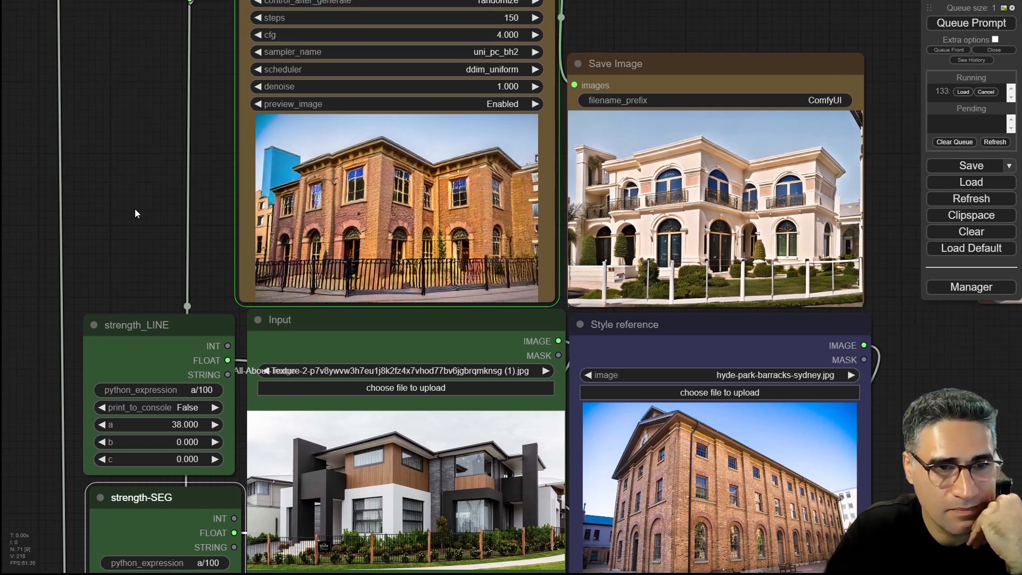
Step: Inspect the saved brick facade up close, checking its arches, brickwork and fence against the barracks style reference
{"action": "scroll", "coordinate": [804, 183], "scroll_direction": "up", "scroll_amount": 5}
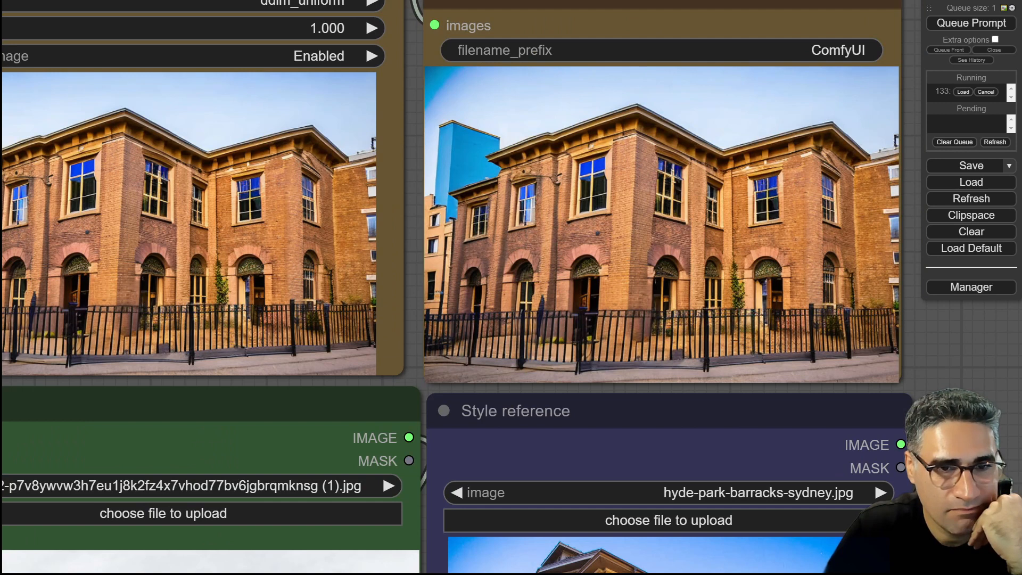
{"action": "left_click_drag", "start_coordinate": [954, 405], "coordinate": [872, 268]}
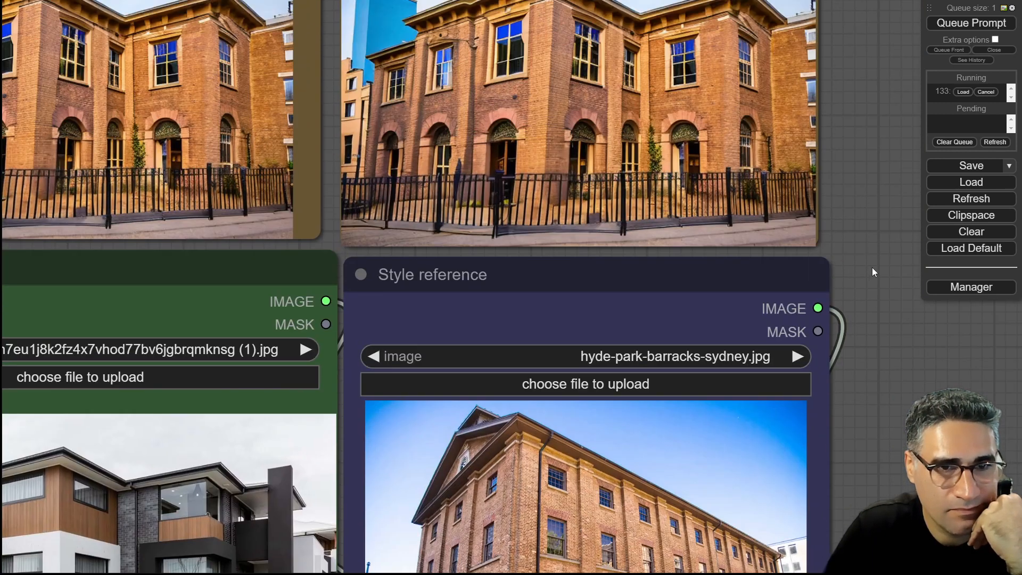
{"action": "scroll", "coordinate": [574, 91], "scroll_direction": "up", "scroll_amount": 12}
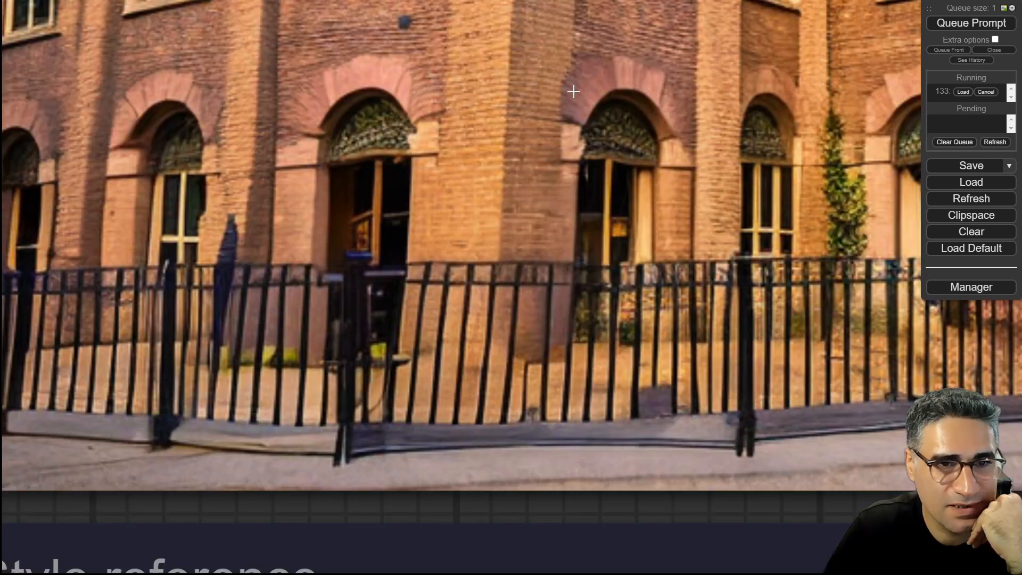
{"action": "scroll", "coordinate": [573, 92], "scroll_direction": "down", "scroll_amount": 8}
{"action": "scroll", "coordinate": [881, 292], "scroll_direction": "down", "scroll_amount": 4}
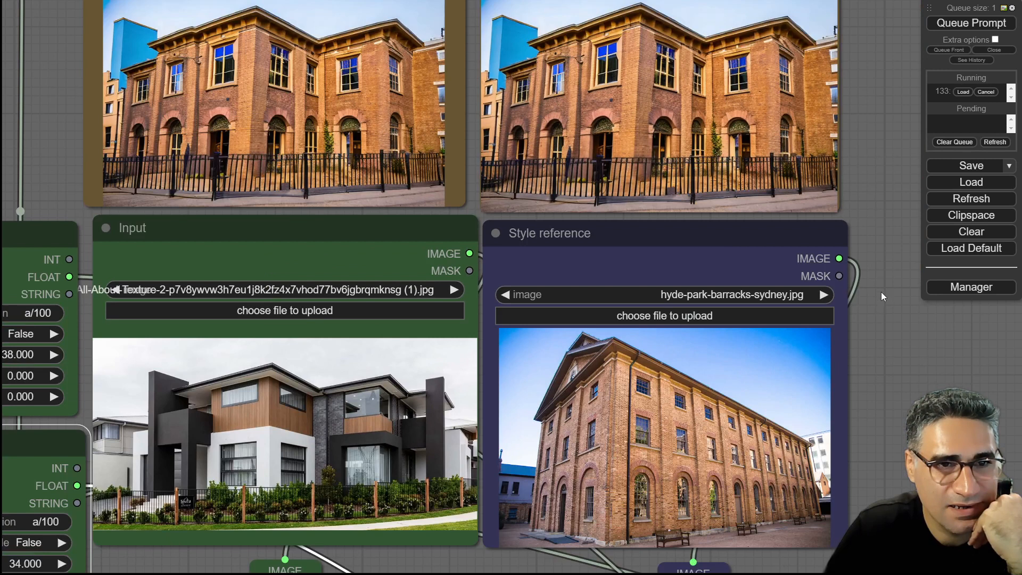
{"action": "left_click_drag", "start_coordinate": [881, 302], "coordinate": [883, 365]}
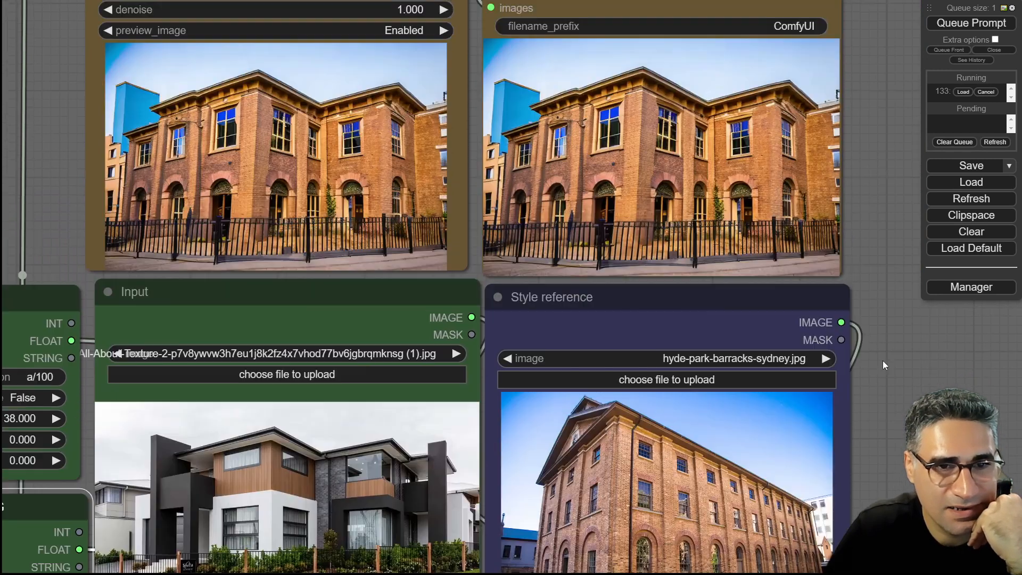
Step: Replace the style reference with the Hamptons-style facade photo by Metricon Homes and queue a new generation
{"action": "scroll", "coordinate": [565, 173], "scroll_direction": "down", "scroll_amount": 4}
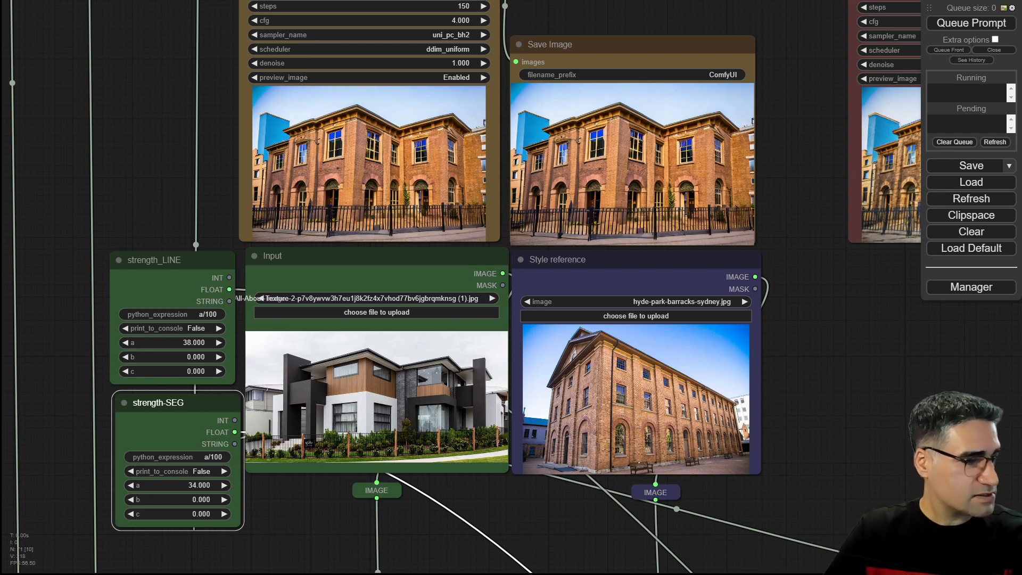
{"action": "left_click_drag", "start_coordinate": [1021, 404], "coordinate": [618, 417]}
{"action": "scroll", "coordinate": [589, 414], "scroll_direction": "up", "scroll_amount": 5}
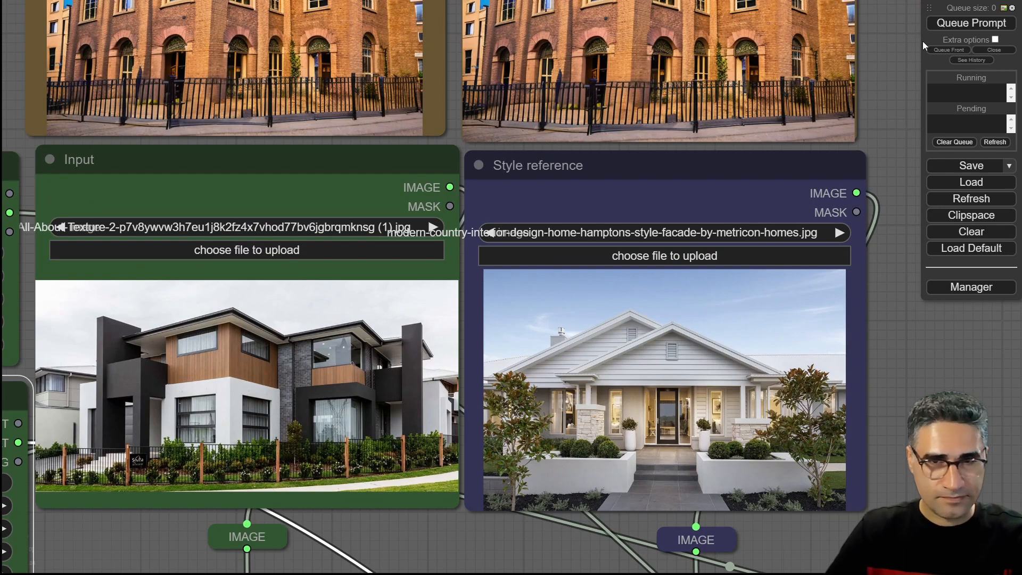
{"action": "left_click", "coordinate": [937, 22]}
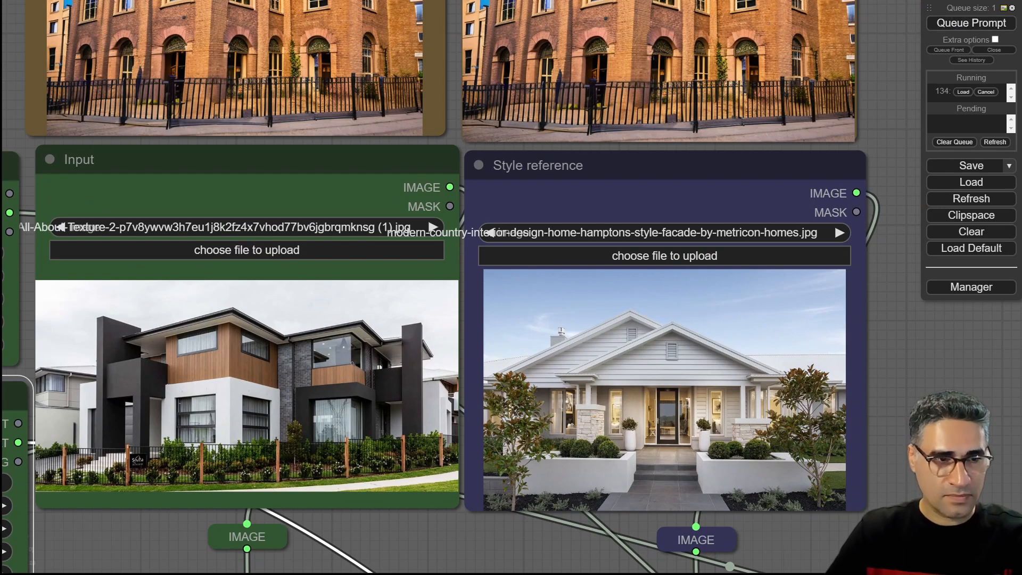
Step: Follow the weatherboard facade forming in the first sampler's preview, and compare its cladding, windows and fence with the input and Hamptons reference
{"action": "scroll", "coordinate": [944, 456], "scroll_direction": "down", "scroll_amount": 5}
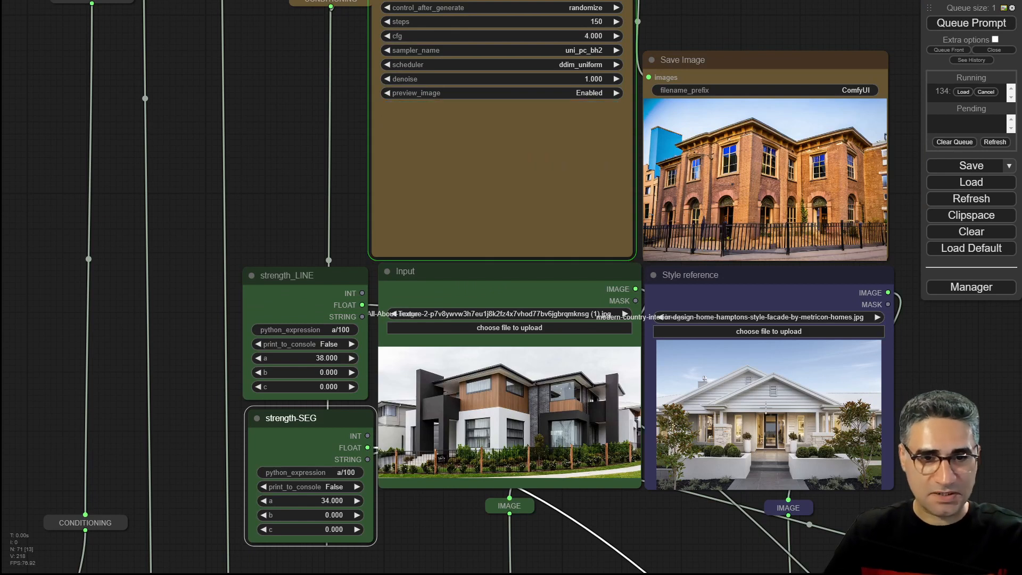
{"action": "scroll", "coordinate": [692, 476], "scroll_direction": "up", "scroll_amount": 4}
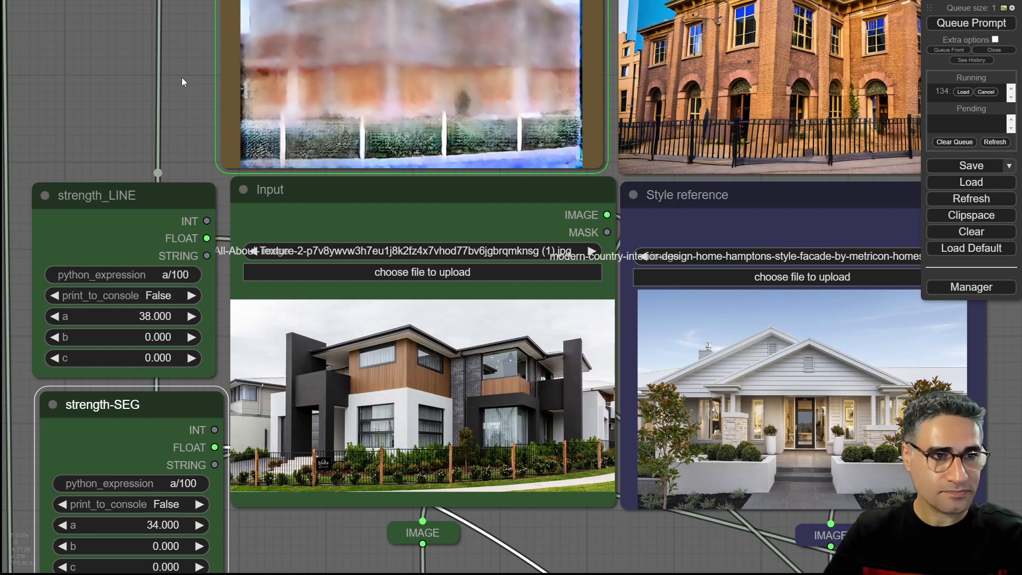
{"action": "left_click_drag", "start_coordinate": [194, 91], "coordinate": [234, 120]}
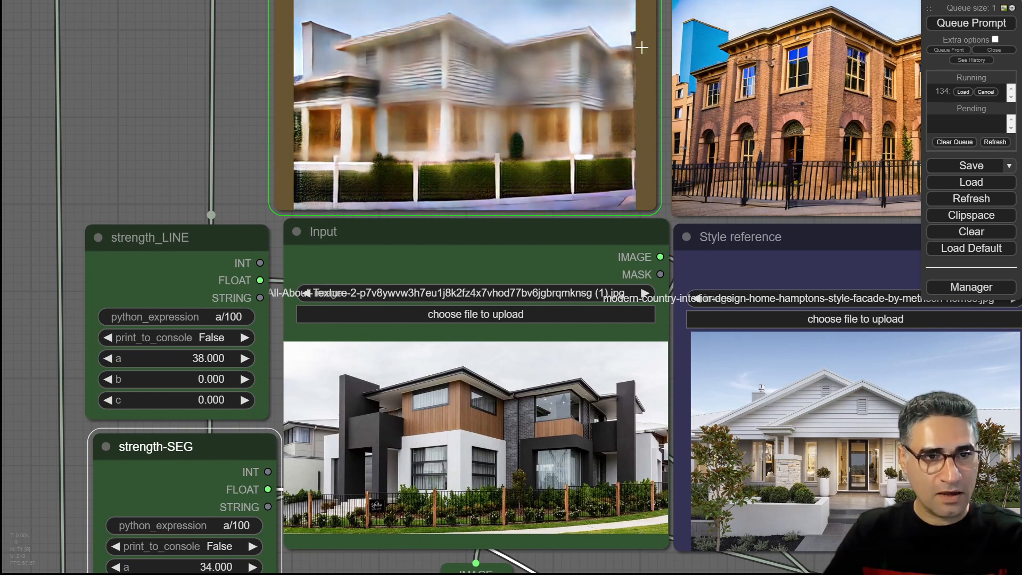
{"action": "scroll", "coordinate": [485, 59], "scroll_direction": "up", "scroll_amount": 5}
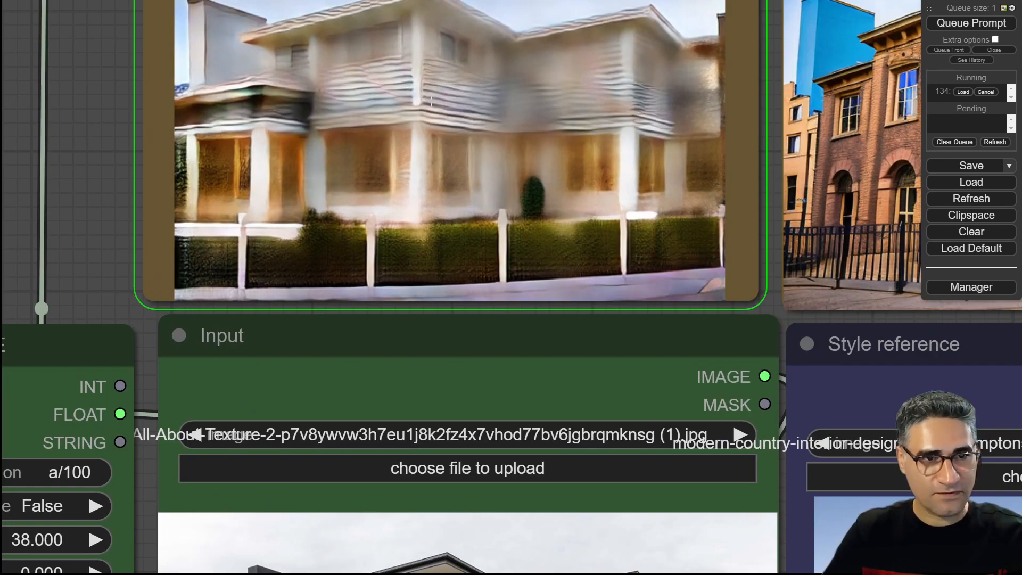
{"action": "scroll", "coordinate": [431, 101], "scroll_direction": "down", "scroll_amount": 3}
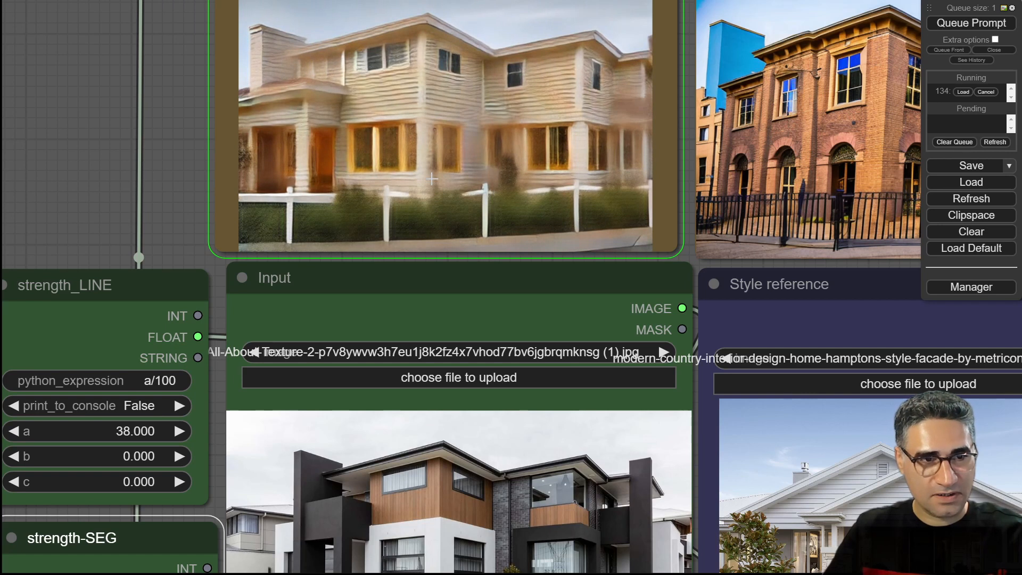
{"action": "left_click_drag", "start_coordinate": [165, 238], "coordinate": [168, 217]}
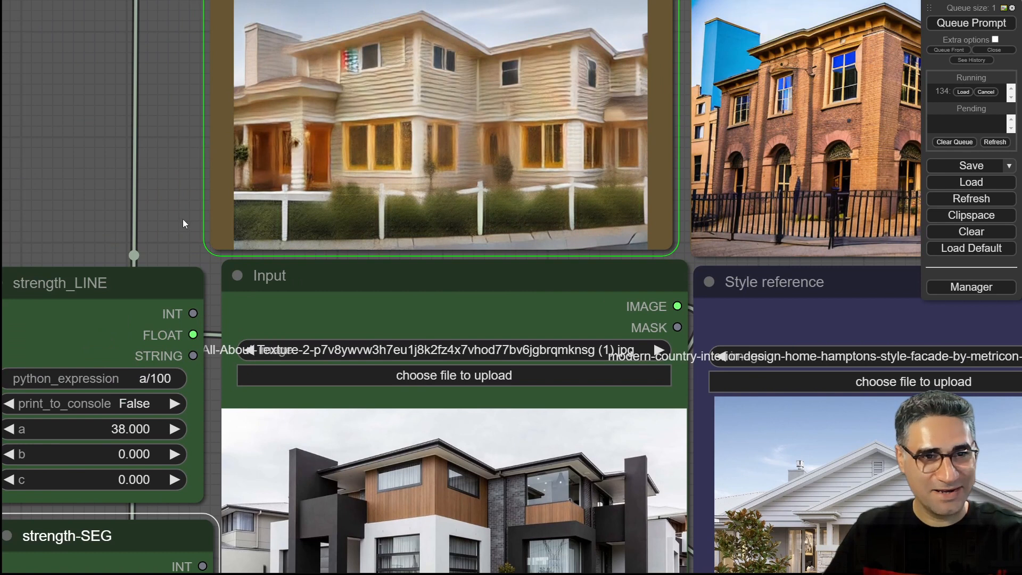
{"action": "left_click_drag", "start_coordinate": [183, 220], "coordinate": [180, 370]}
{"action": "scroll", "coordinate": [434, 230], "scroll_direction": "up", "scroll_amount": 5}
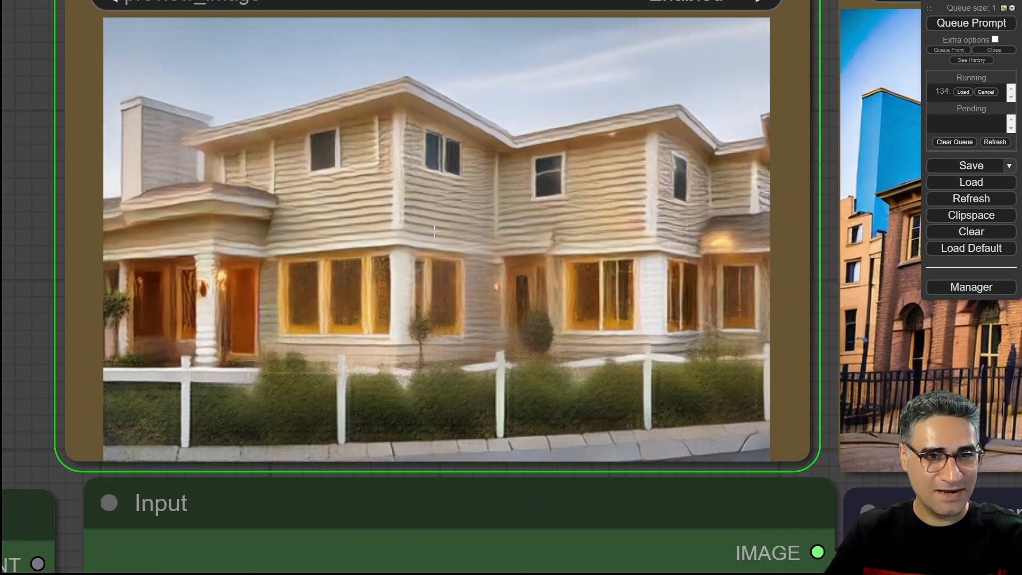
{"action": "scroll", "coordinate": [434, 230], "scroll_direction": "down", "scroll_amount": 7}
{"action": "left_click_drag", "start_coordinate": [230, 285], "coordinate": [165, 220]}
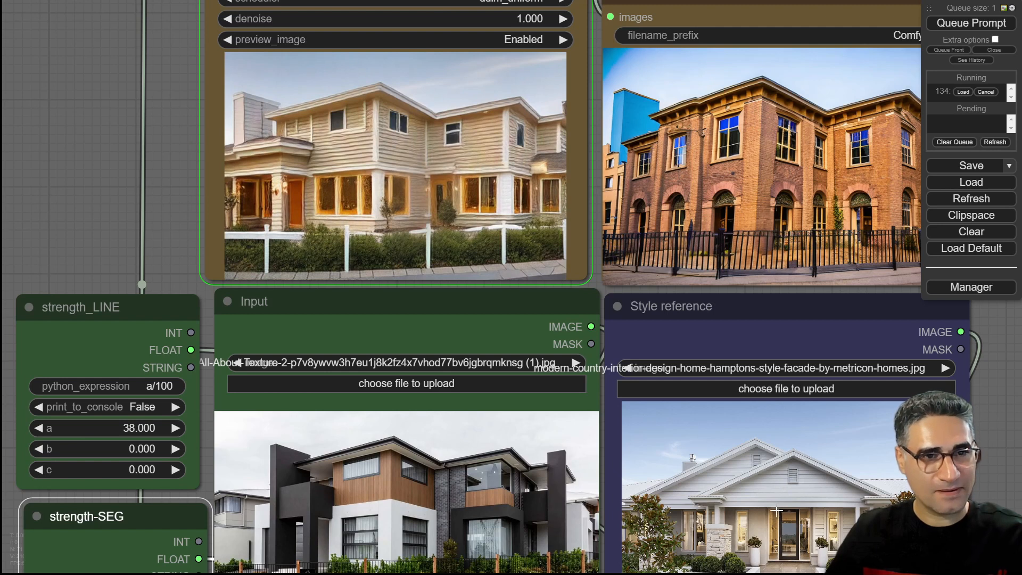
Step: Inspect the finished weatherboard facade and compare it with the input house and the Hamptons style reference
{"action": "scroll", "coordinate": [206, 176], "scroll_direction": "up", "scroll_amount": 3}
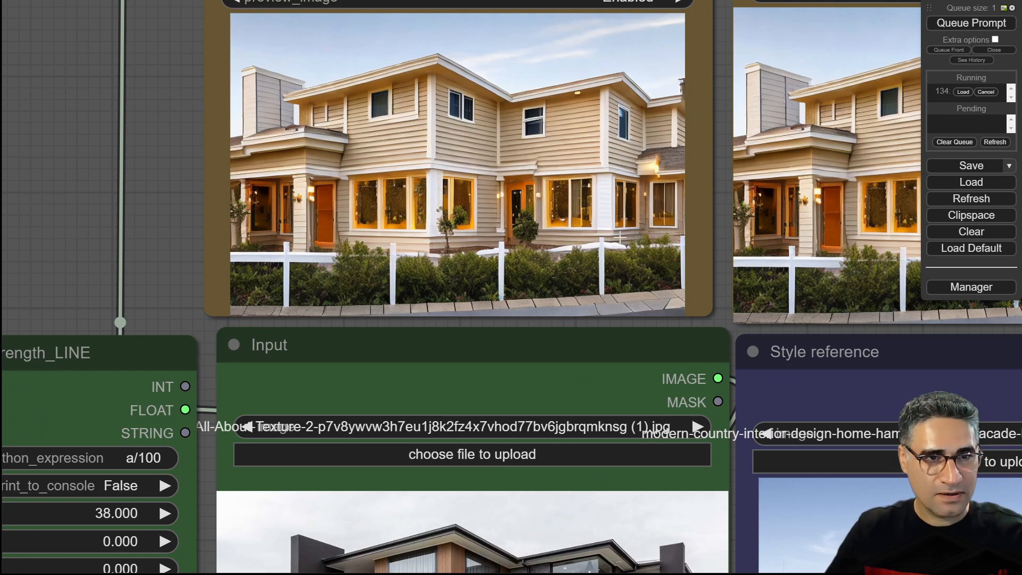
{"action": "scroll", "coordinate": [620, 239], "scroll_direction": "down", "scroll_amount": 5}
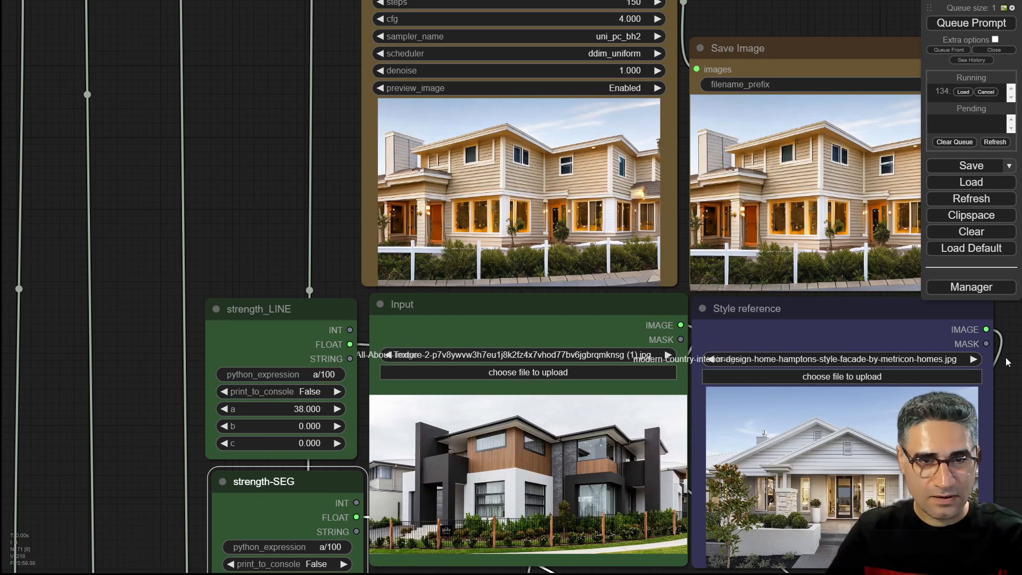
{"action": "left_click_drag", "start_coordinate": [1008, 362], "coordinate": [883, 312]}
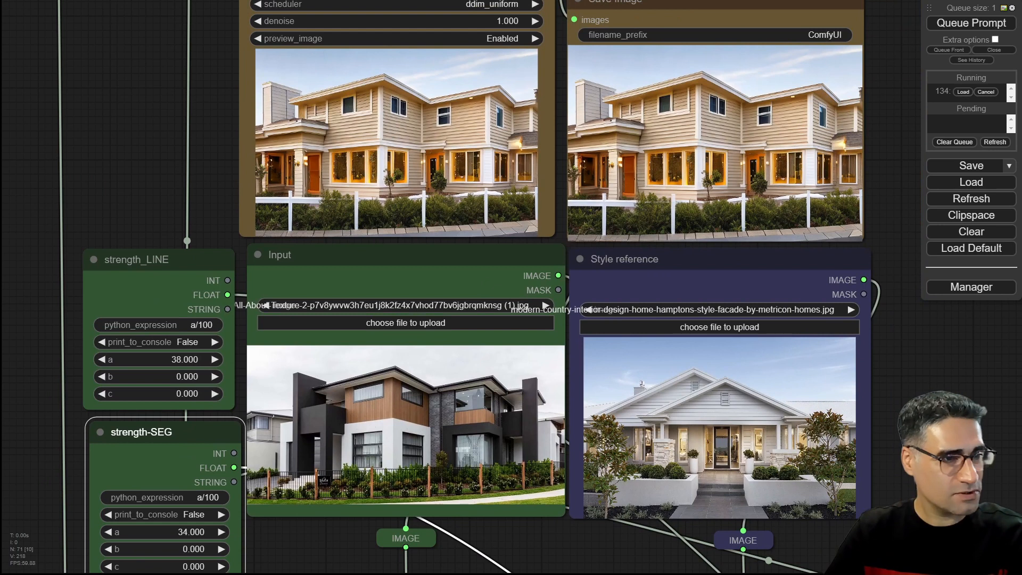
Step: Replace the style reference with the blue timber house photo 40919-b580 (1).jpg and examine its cladding, roof and windows up close
{"action": "left_click_drag", "start_coordinate": [1021, 442], "coordinate": [828, 442]}
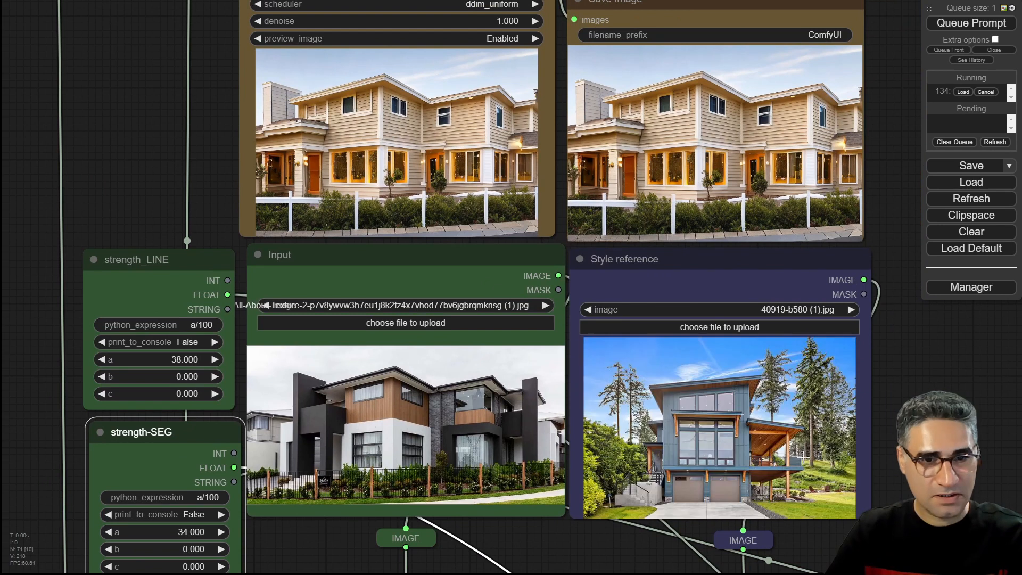
{"action": "scroll", "coordinate": [709, 429], "scroll_direction": "up", "scroll_amount": 4}
{"action": "scroll", "coordinate": [709, 429], "scroll_direction": "up", "scroll_amount": 1}
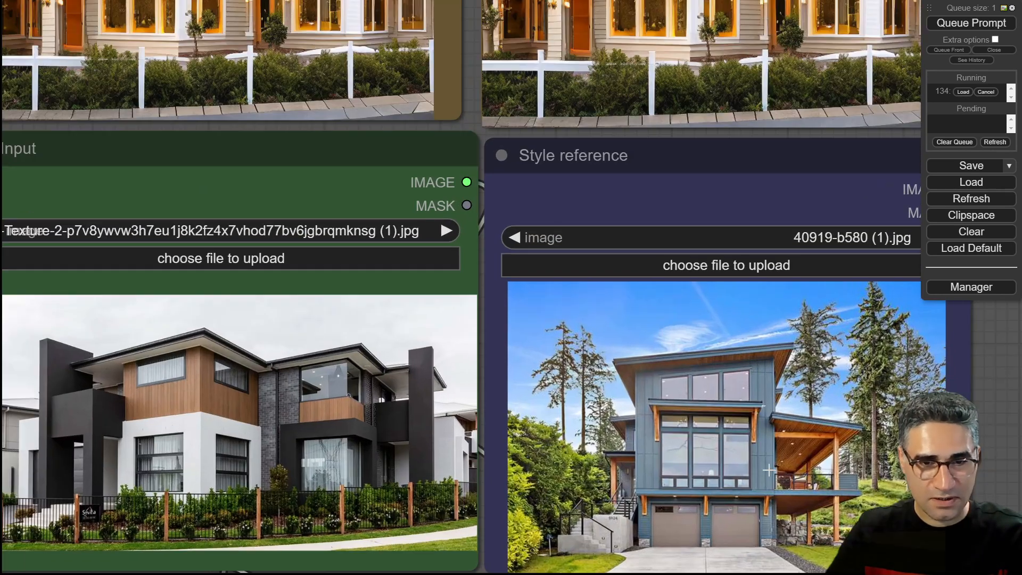
{"action": "scroll", "coordinate": [769, 470], "scroll_direction": "up", "scroll_amount": 5}
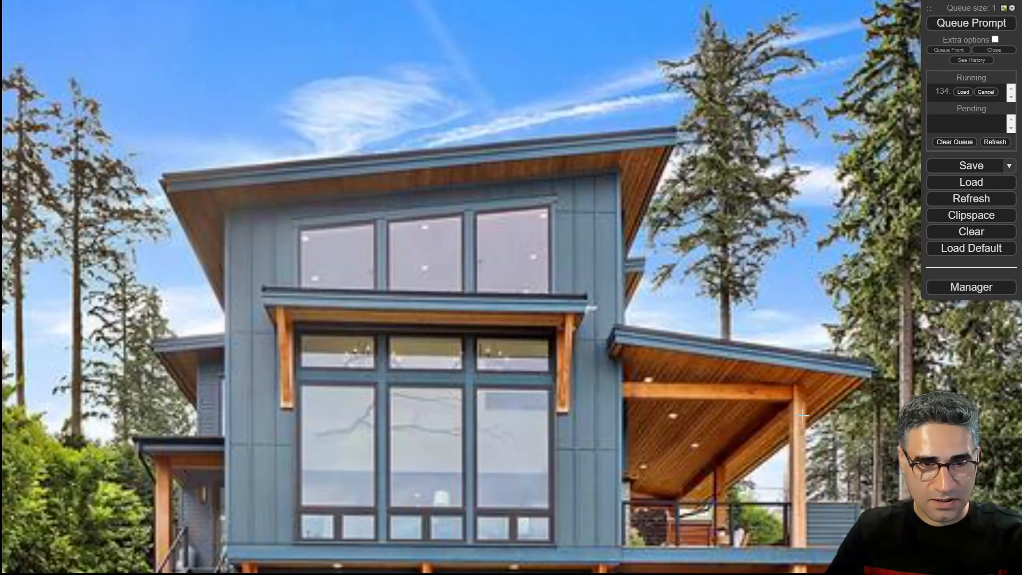
{"action": "scroll", "coordinate": [860, 422], "scroll_direction": "down", "scroll_amount": 4}
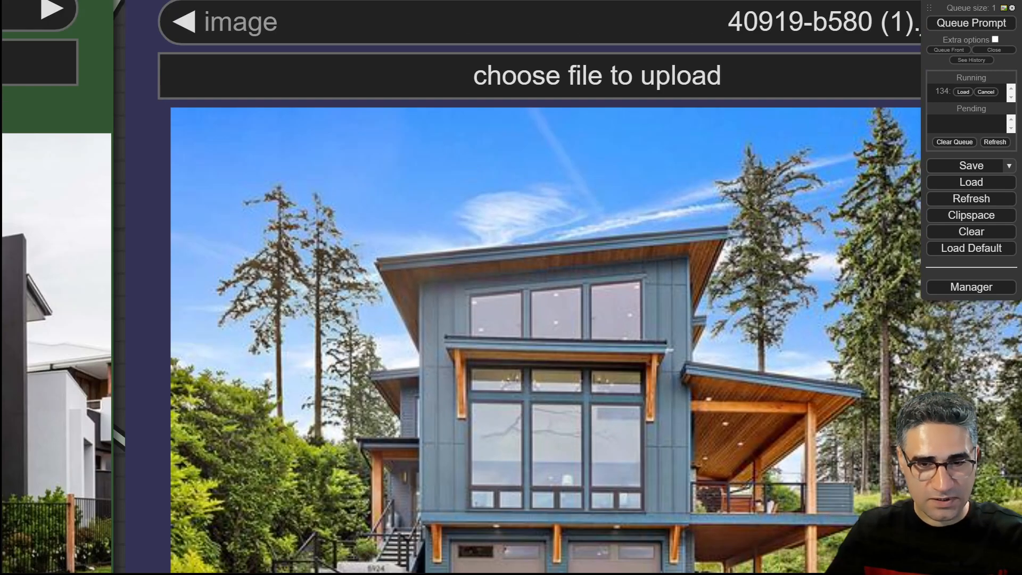
{"action": "scroll", "coordinate": [849, 490], "scroll_direction": "down", "scroll_amount": 2}
{"action": "scroll", "coordinate": [848, 491], "scroll_direction": "down", "scroll_amount": 3}
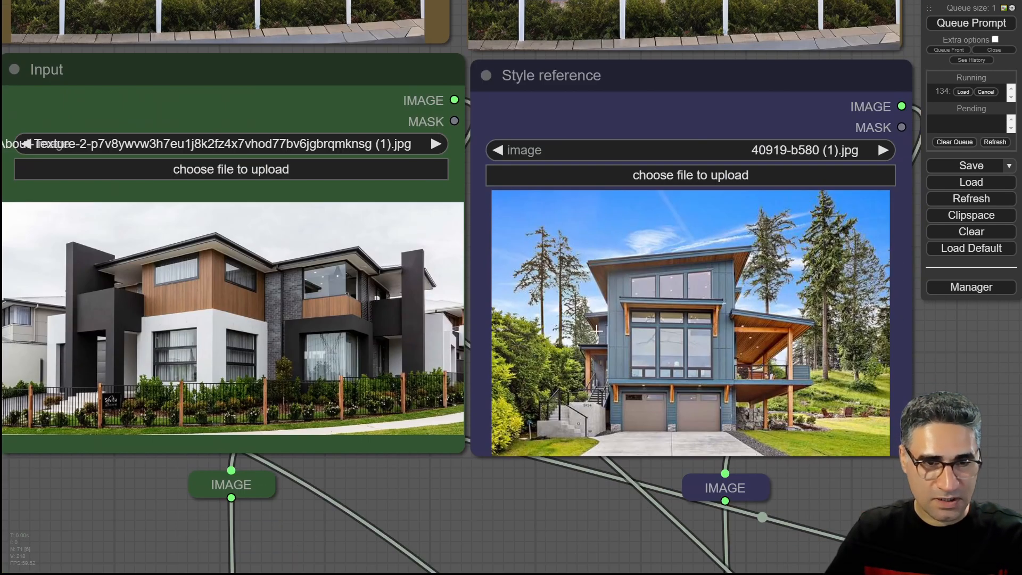
{"action": "scroll", "coordinate": [684, 326], "scroll_direction": "down", "scroll_amount": 2}
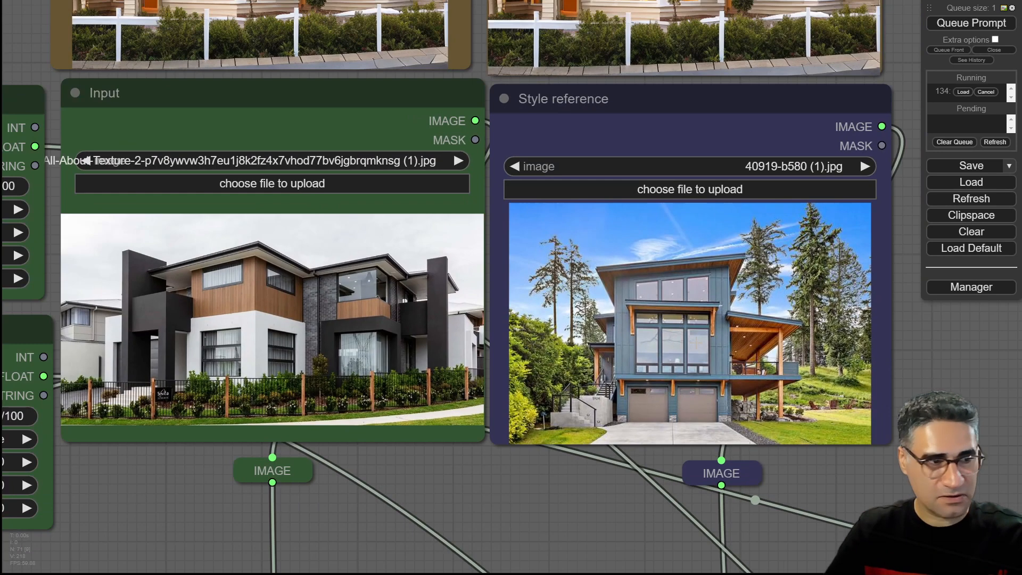
Step: Cancel the running generation and queue a new one with the blue timber house as style reference
{"action": "left_click_drag", "start_coordinate": [835, 79], "coordinate": [906, 310]}
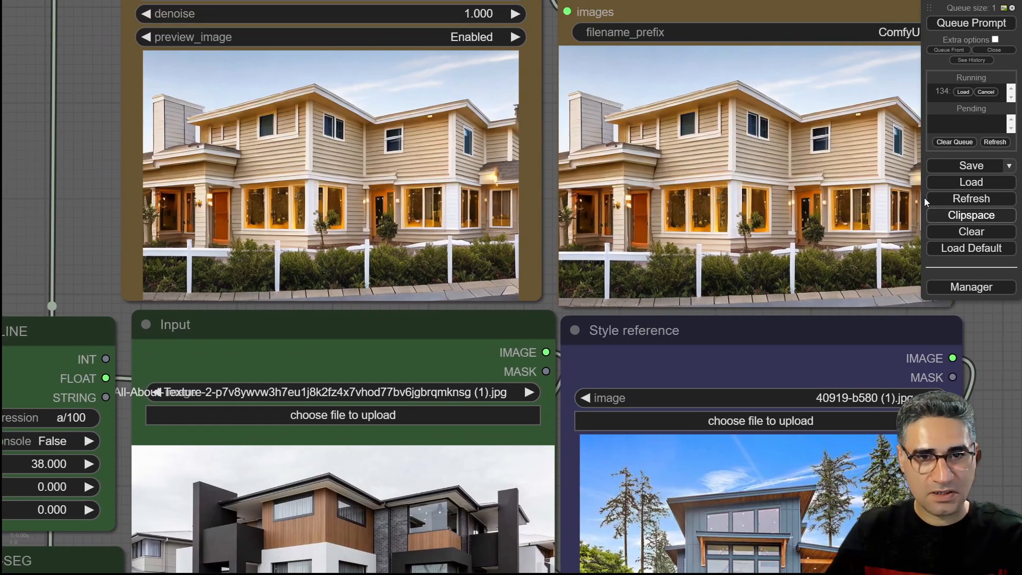
{"action": "left_click", "coordinate": [991, 91]}
{"action": "left_click", "coordinate": [991, 23]}
{"action": "left_click_drag", "start_coordinate": [978, 408], "coordinate": [897, 221]}
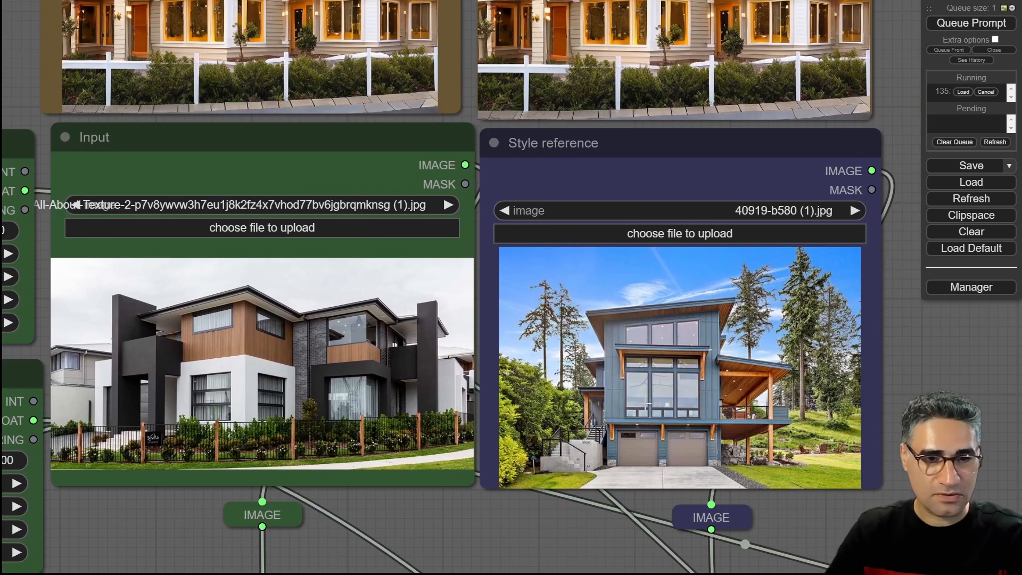
Step: Follow the new facade forming in the first sampler's preview, keeping the input and blue house reference in view
{"action": "left_click_drag", "start_coordinate": [39, 32], "coordinate": [281, 372]}
{"action": "scroll", "coordinate": [337, 292], "scroll_direction": "up", "scroll_amount": 6}
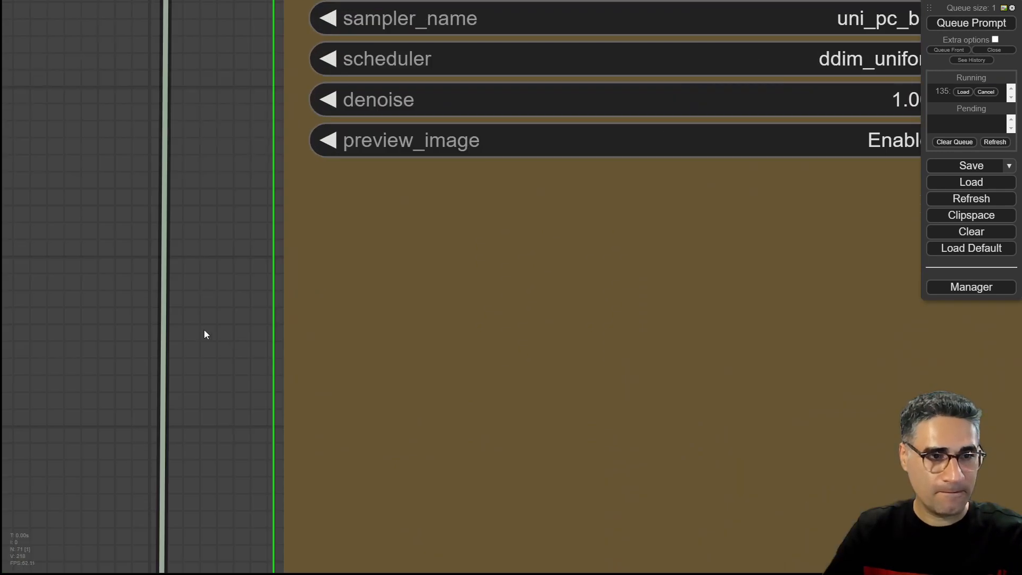
{"action": "left_click_drag", "start_coordinate": [206, 336], "coordinate": [57, 201]}
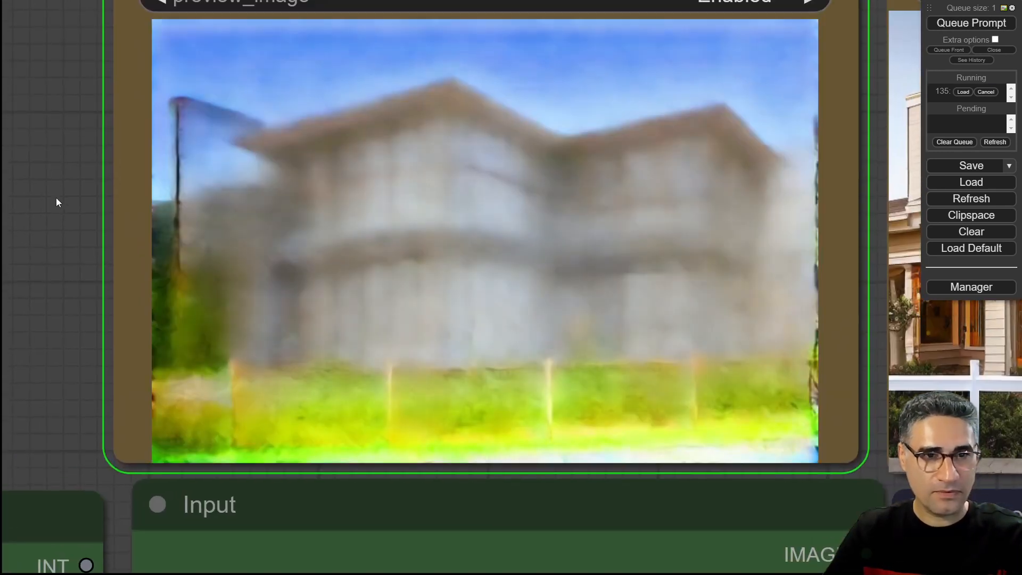
{"action": "left_click_drag", "start_coordinate": [221, 293], "coordinate": [105, 148]}
{"action": "scroll", "coordinate": [348, 261], "scroll_direction": "down", "scroll_amount": 6}
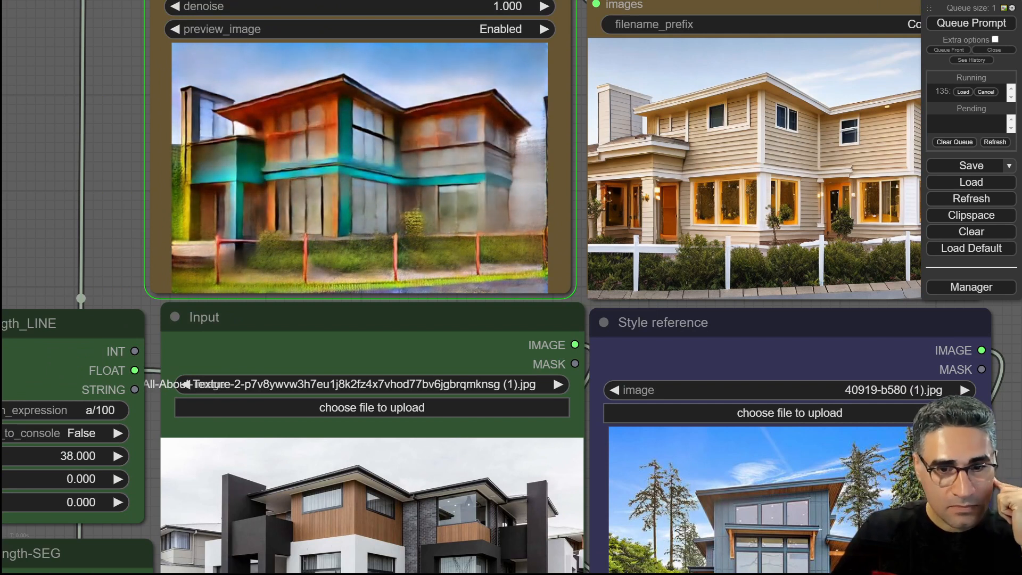
{"action": "left_click_drag", "start_coordinate": [1015, 444], "coordinate": [931, 362]}
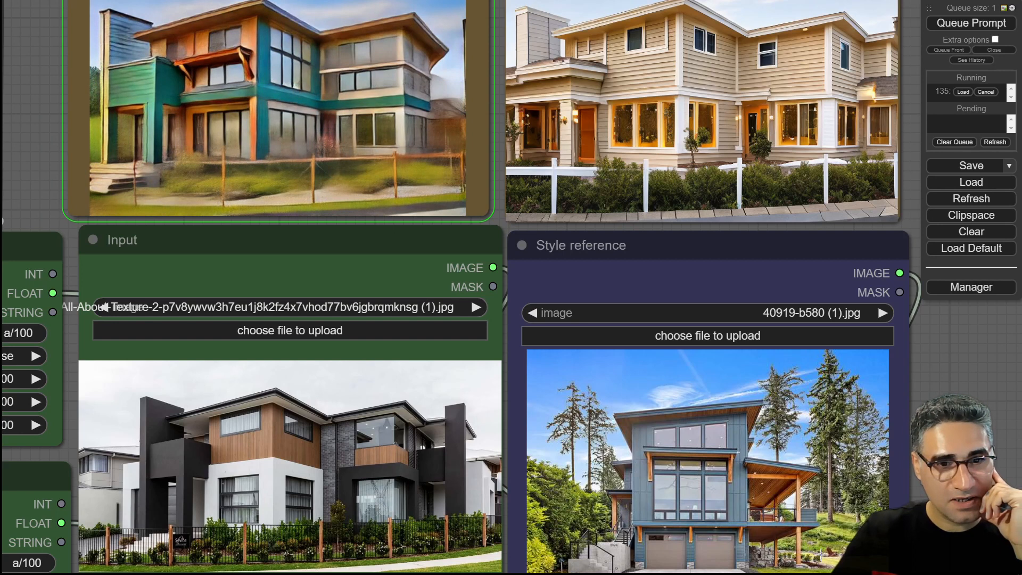
Step: Examine the previewed facade's canopy, windows and fence, and compare them with the input and the blue house's window and canopy details
{"action": "scroll", "coordinate": [213, 102], "scroll_direction": "up", "scroll_amount": 5}
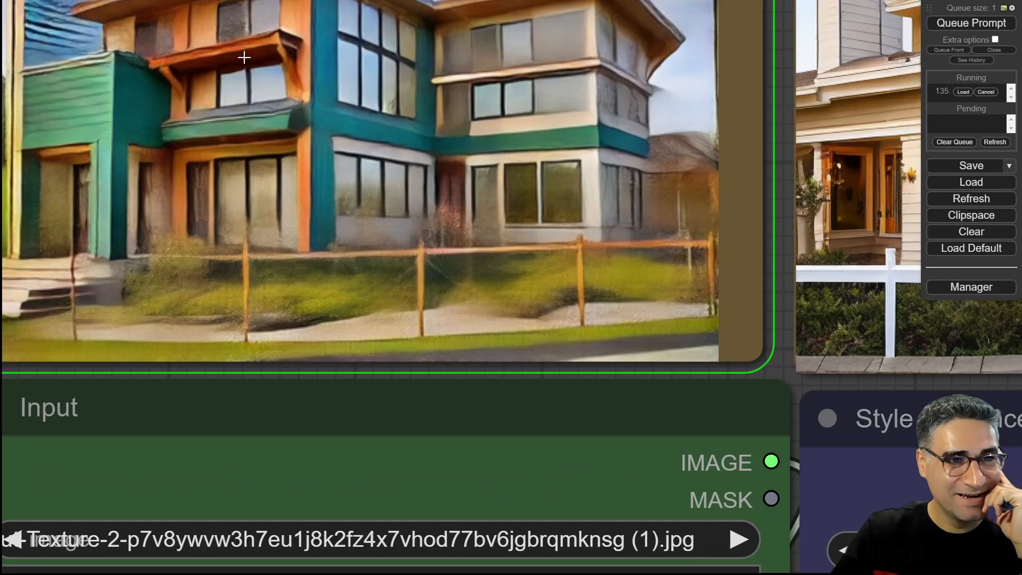
{"action": "scroll", "coordinate": [295, 36], "scroll_direction": "down", "scroll_amount": 2}
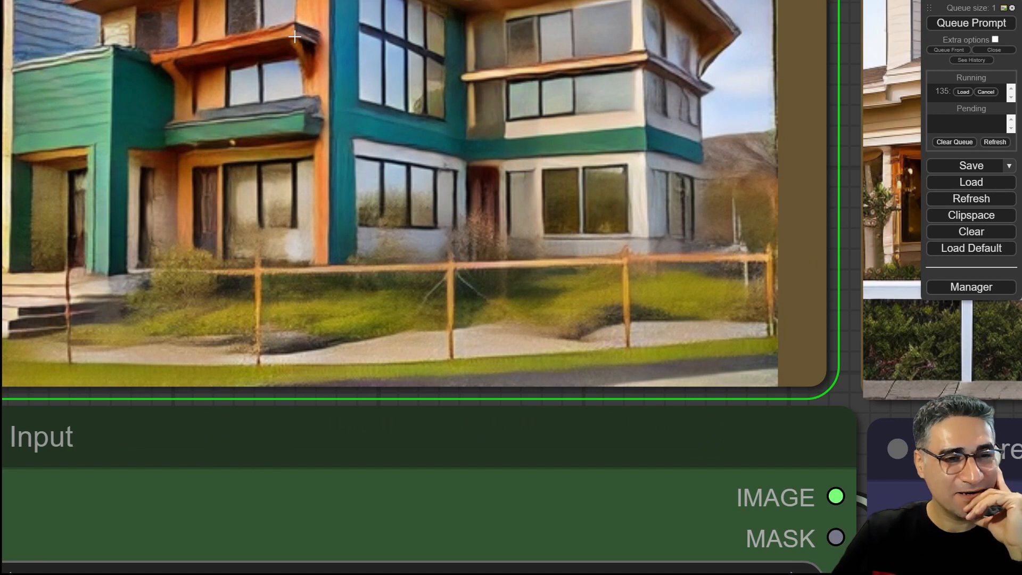
{"action": "scroll", "coordinate": [295, 36], "scroll_direction": "down", "scroll_amount": 2}
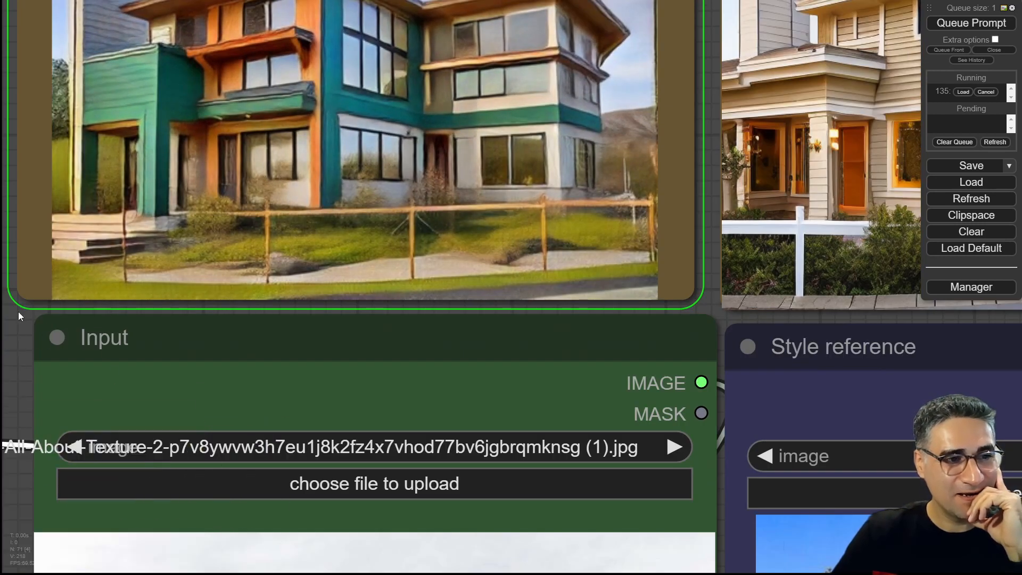
{"action": "left_click_drag", "start_coordinate": [18, 311], "coordinate": [177, 392]}
{"action": "scroll", "coordinate": [218, 151], "scroll_direction": "down", "scroll_amount": 4}
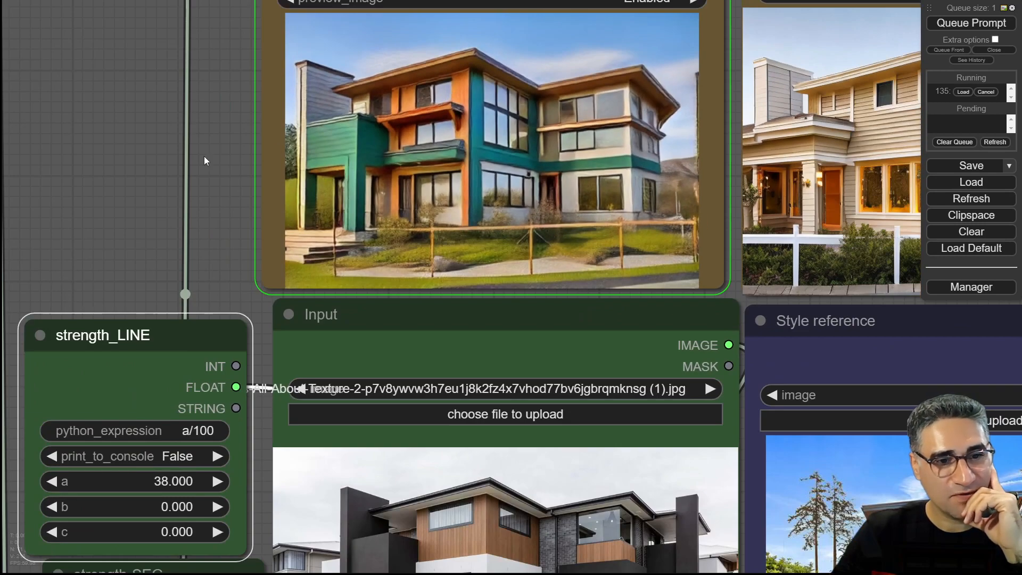
{"action": "left_click_drag", "start_coordinate": [203, 156], "coordinate": [169, 164]}
{"action": "scroll", "coordinate": [169, 164], "scroll_direction": "down", "scroll_amount": 4}
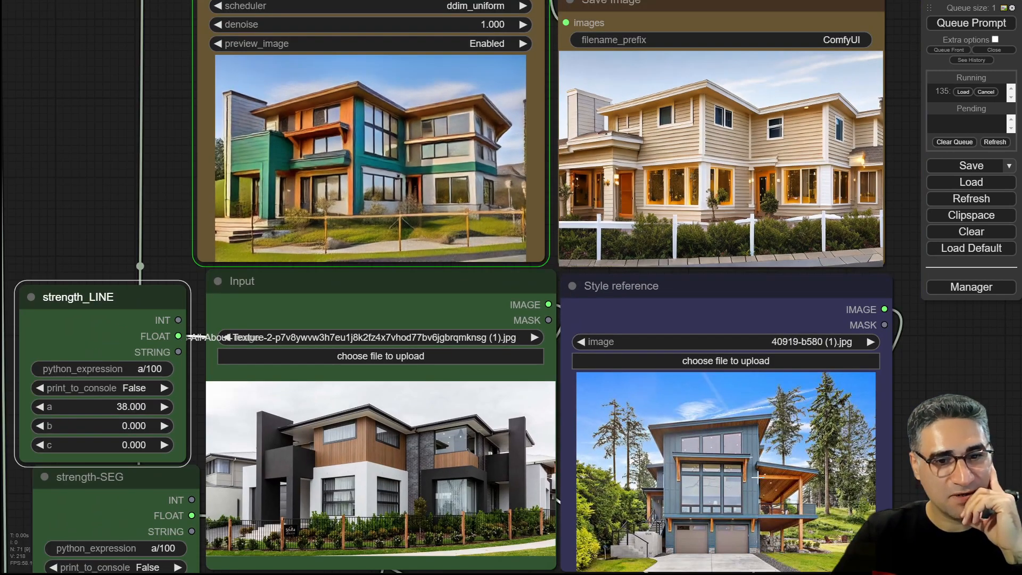
{"action": "scroll", "coordinate": [752, 486], "scroll_direction": "up", "scroll_amount": 4}
{"action": "scroll", "coordinate": [741, 486], "scroll_direction": "down", "scroll_amount": 2}
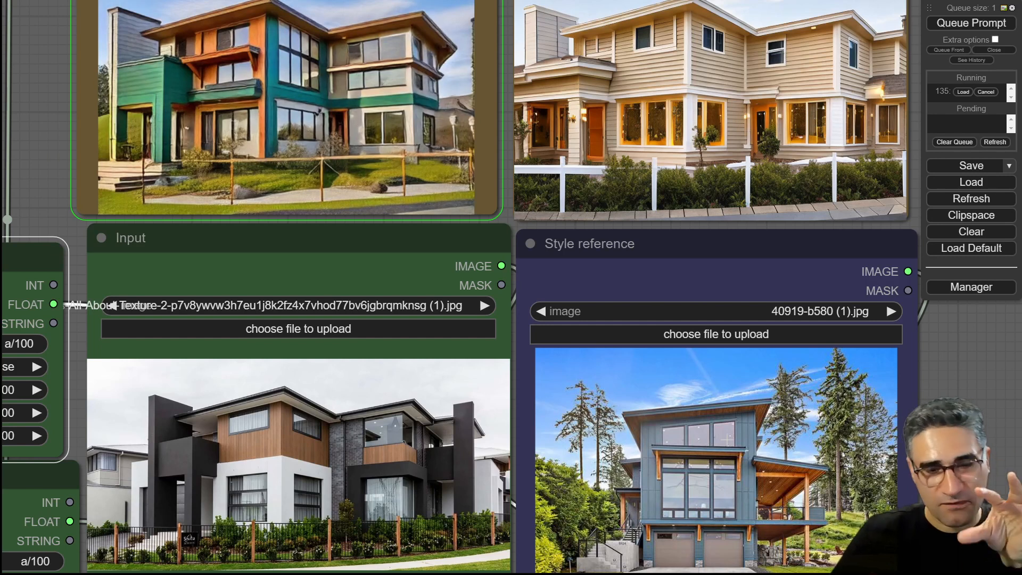
{"action": "scroll", "coordinate": [708, 499], "scroll_direction": "up", "scroll_amount": 5}
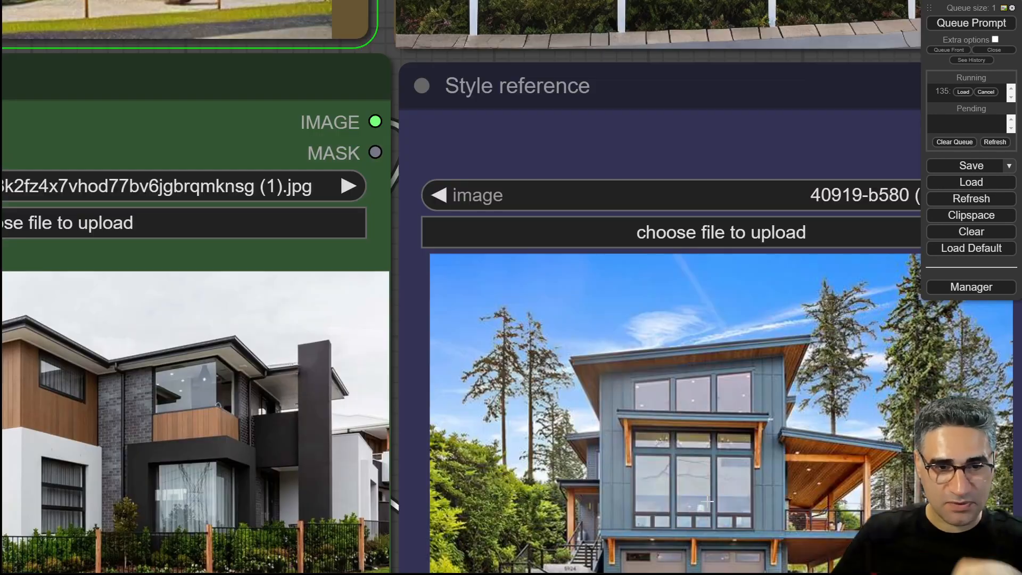
{"action": "scroll", "coordinate": [711, 462], "scroll_direction": "up", "scroll_amount": 4}
{"action": "scroll", "coordinate": [772, 431], "scroll_direction": "down", "scroll_amount": 9}
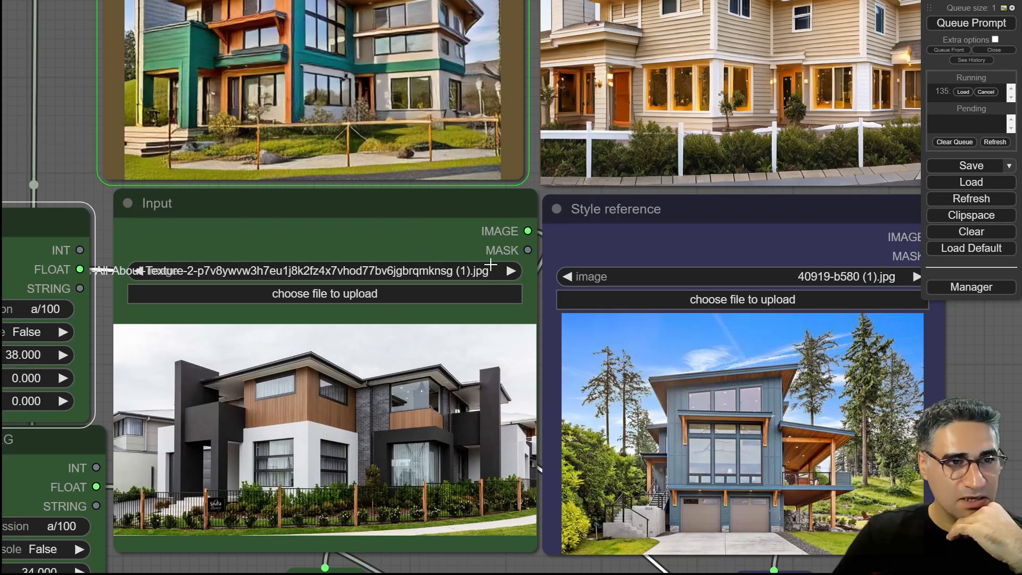
Step: Compare the saved teal and timber facade with the blue house style reference, looking closely at both images
{"action": "left_click_drag", "start_coordinate": [65, 100], "coordinate": [79, 143]}
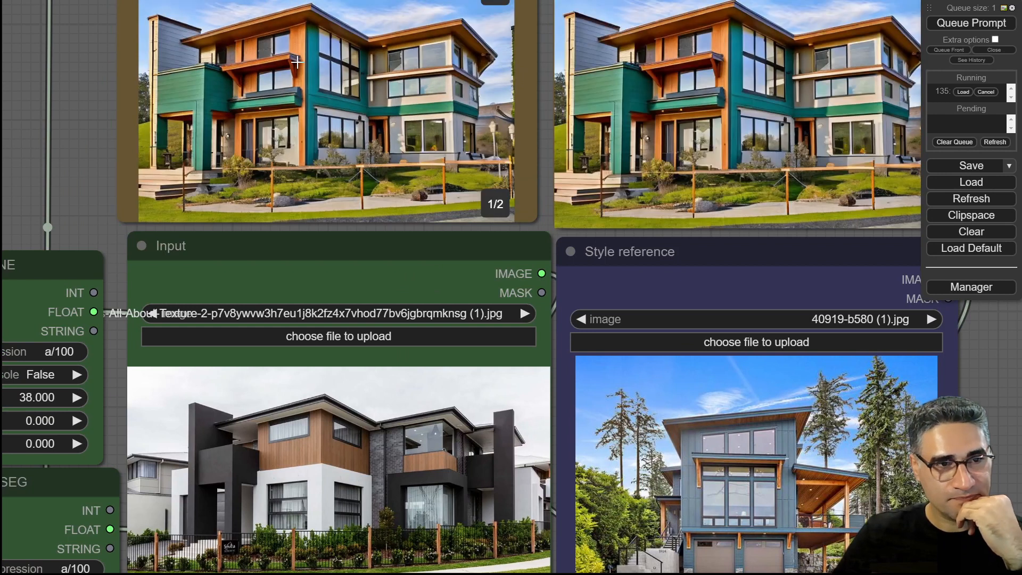
{"action": "left_click_drag", "start_coordinate": [981, 393], "coordinate": [858, 433]}
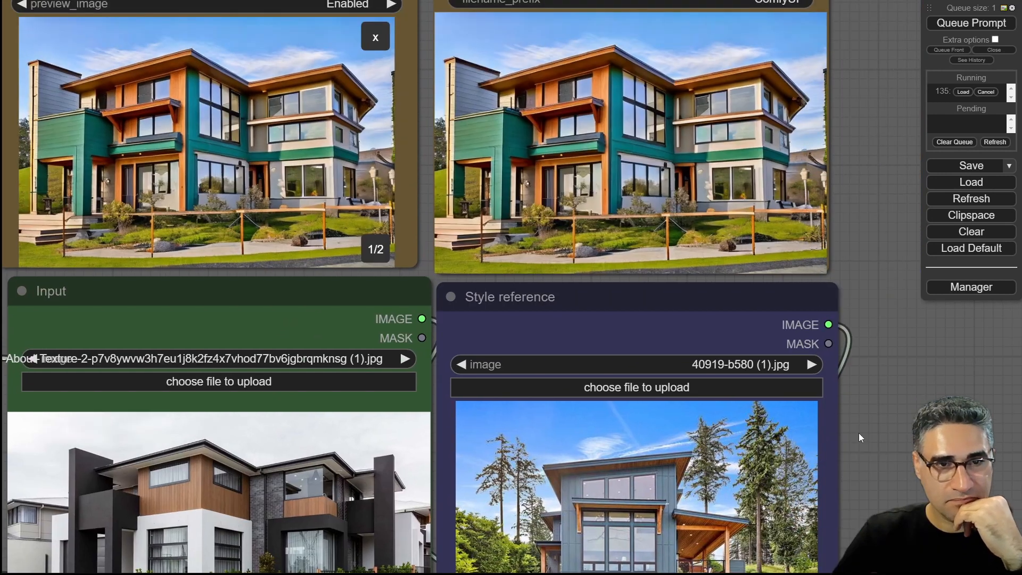
{"action": "scroll", "coordinate": [636, 94], "scroll_direction": "up", "scroll_amount": 6}
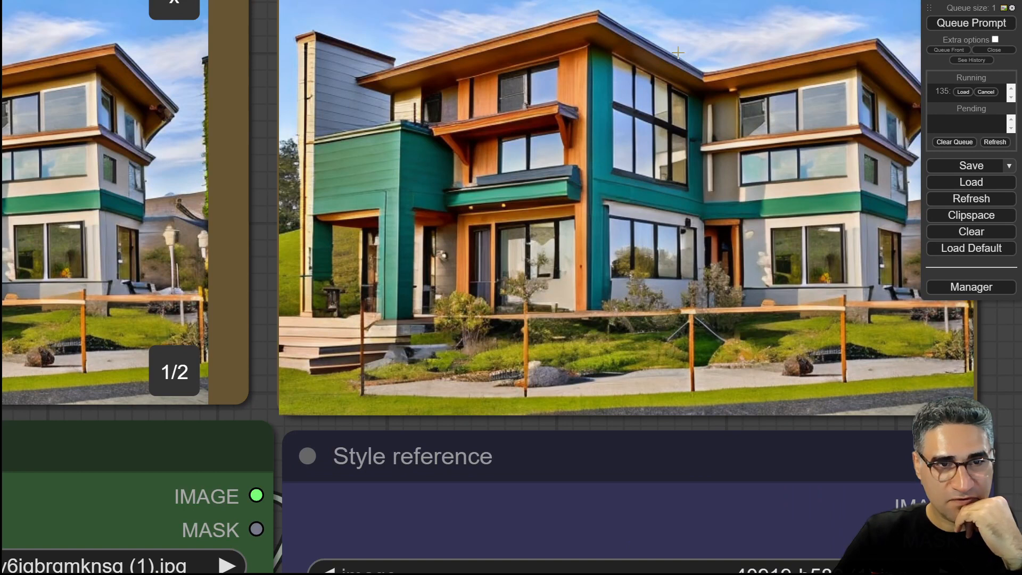
{"action": "scroll", "coordinate": [876, 249], "scroll_direction": "down", "scroll_amount": 4}
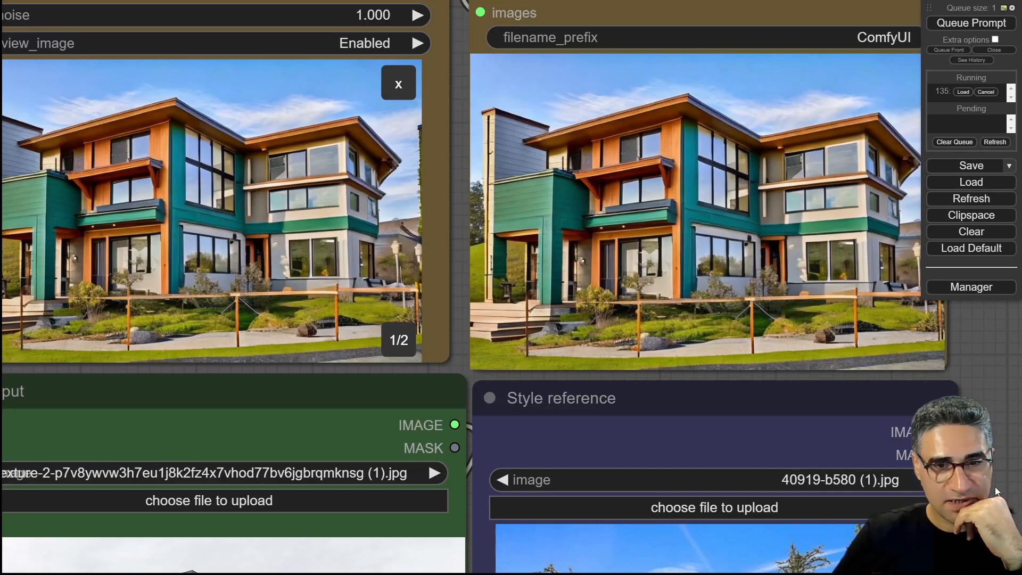
{"action": "left_click_drag", "start_coordinate": [996, 482], "coordinate": [771, 70]}
{"action": "scroll", "coordinate": [551, 236], "scroll_direction": "up", "scroll_amount": 8}
{"action": "scroll", "coordinate": [585, 253], "scroll_direction": "down", "scroll_amount": 10}
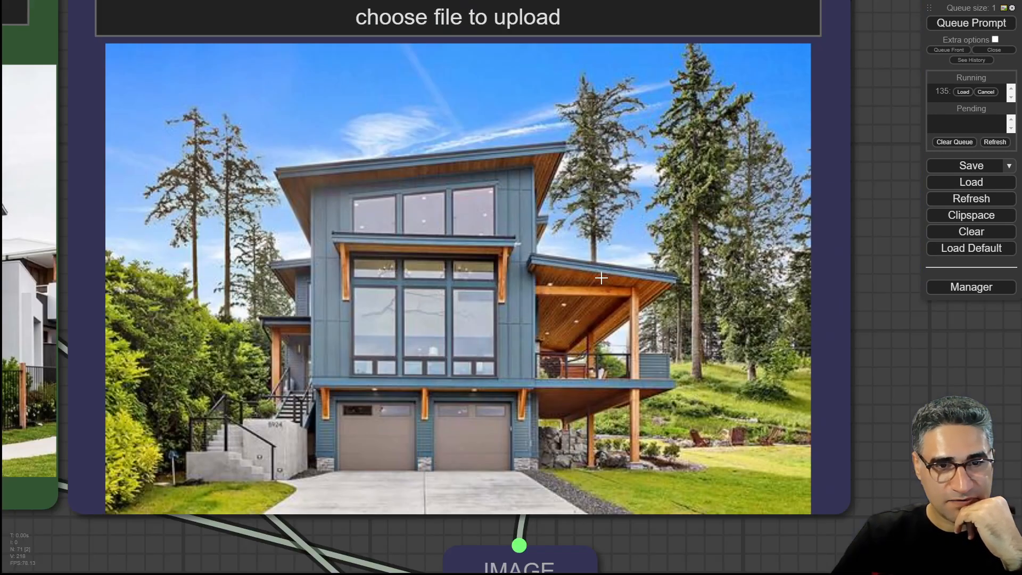
Step: Inspect the saved facade's windows, fence and planting up close, and review it beside the input and reference
{"action": "left_click_drag", "start_coordinate": [839, 97], "coordinate": [916, 382]}
{"action": "scroll", "coordinate": [647, 246], "scroll_direction": "up", "scroll_amount": 5}
{"action": "scroll", "coordinate": [809, 200], "scroll_direction": "up", "scroll_amount": 3}
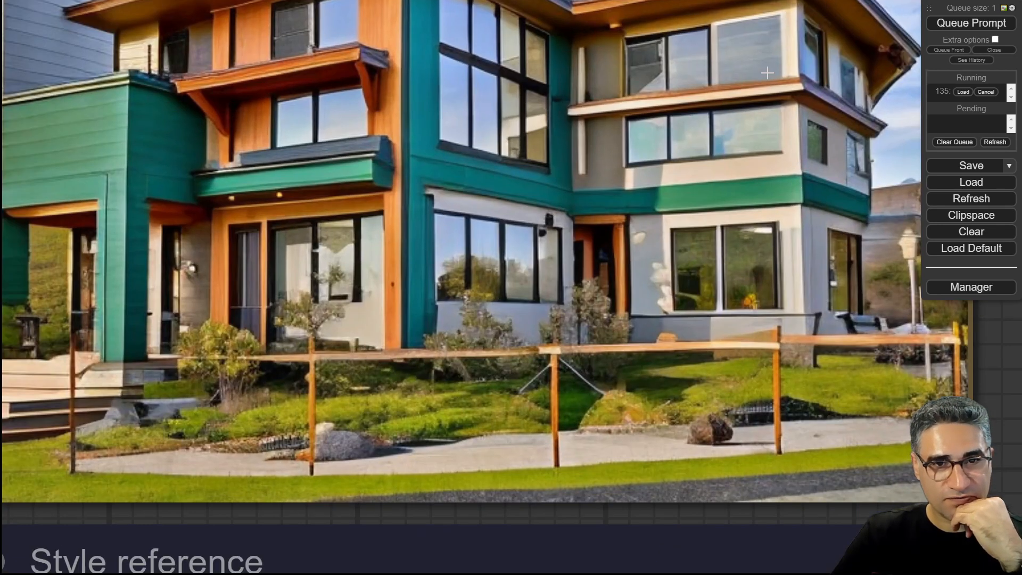
{"action": "scroll", "coordinate": [851, 333], "scroll_direction": "down", "scroll_amount": 8}
{"action": "scroll", "coordinate": [851, 333], "scroll_direction": "up", "scroll_amount": 1}
{"action": "left_click_drag", "start_coordinate": [850, 328], "coordinate": [852, 455]}
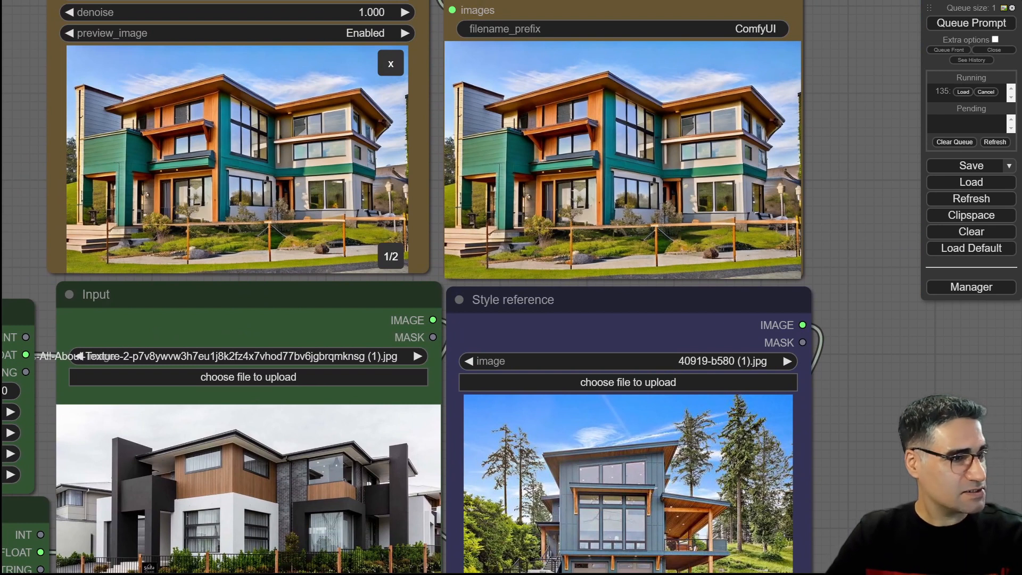
Step: Replace the input image with the grey sofa picture 2stsignatureimage (1).jpg and examine it up close
{"action": "scroll", "coordinate": [896, 433], "scroll_direction": "down", "scroll_amount": 4}
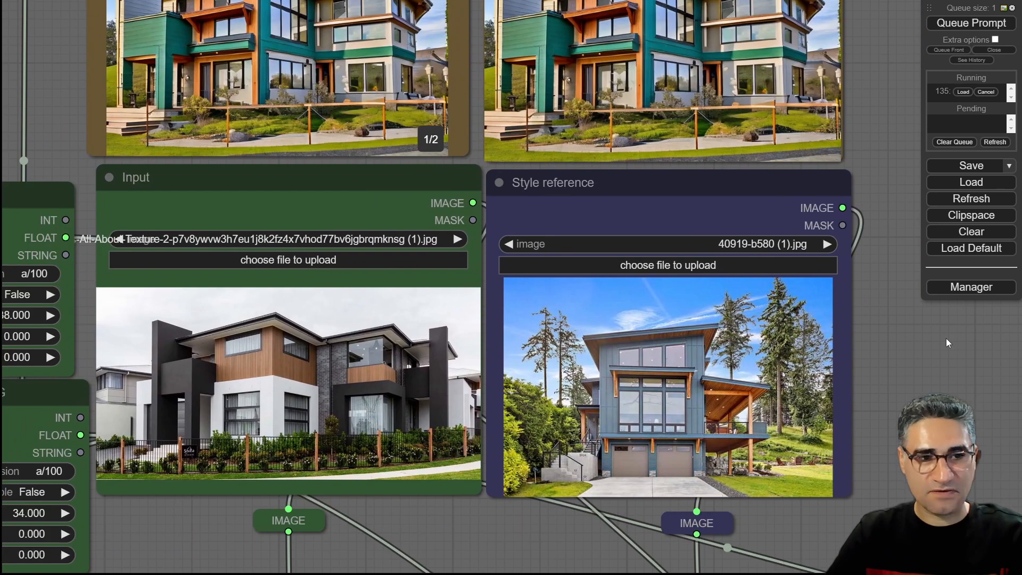
{"action": "left_click_drag", "start_coordinate": [508, 388], "coordinate": [507, 388]}
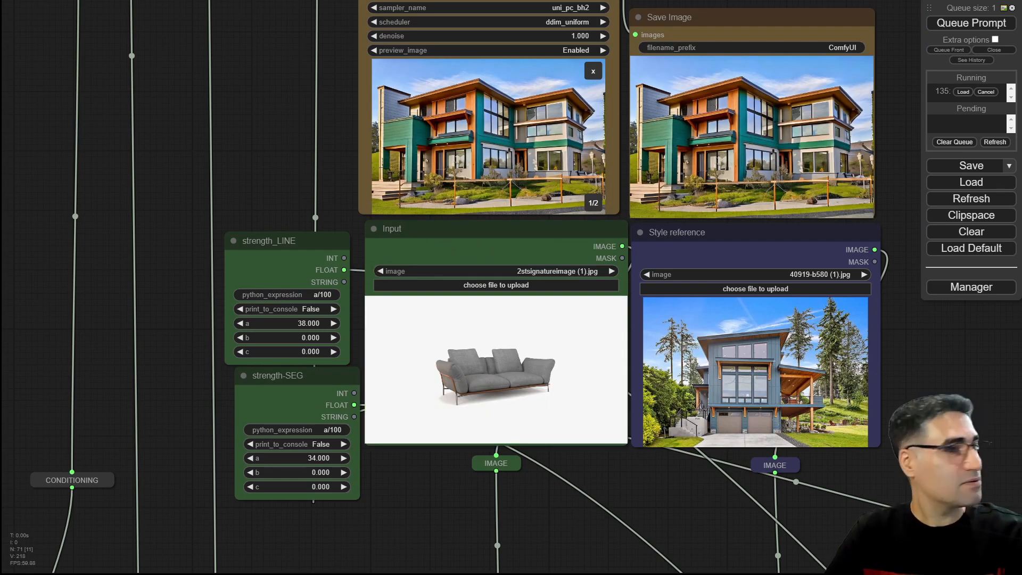
{"action": "left_click_drag", "start_coordinate": [924, 342], "coordinate": [730, 410]}
{"action": "scroll", "coordinate": [692, 413], "scroll_direction": "up", "scroll_amount": 10}
{"action": "scroll", "coordinate": [285, 361], "scroll_direction": "up", "scroll_amount": 4}
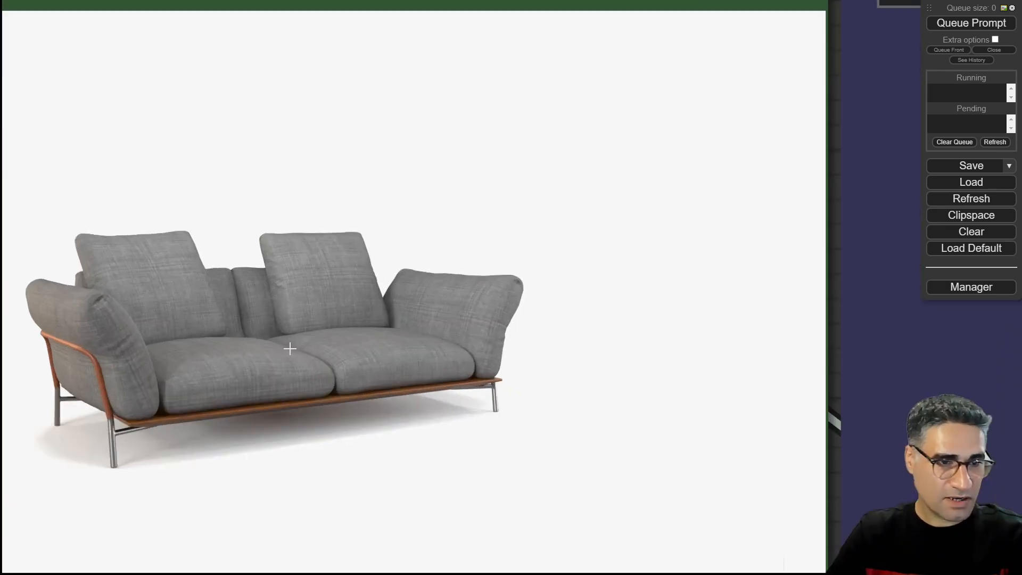
Step: Replace the style reference with the brown leather Chesterfield sofa 05.rgb_color (4).jpg and queue a new generation
{"action": "scroll", "coordinate": [289, 346], "scroll_direction": "down", "scroll_amount": 11}
{"action": "left_click_drag", "start_coordinate": [942, 365], "coordinate": [1010, 535]}
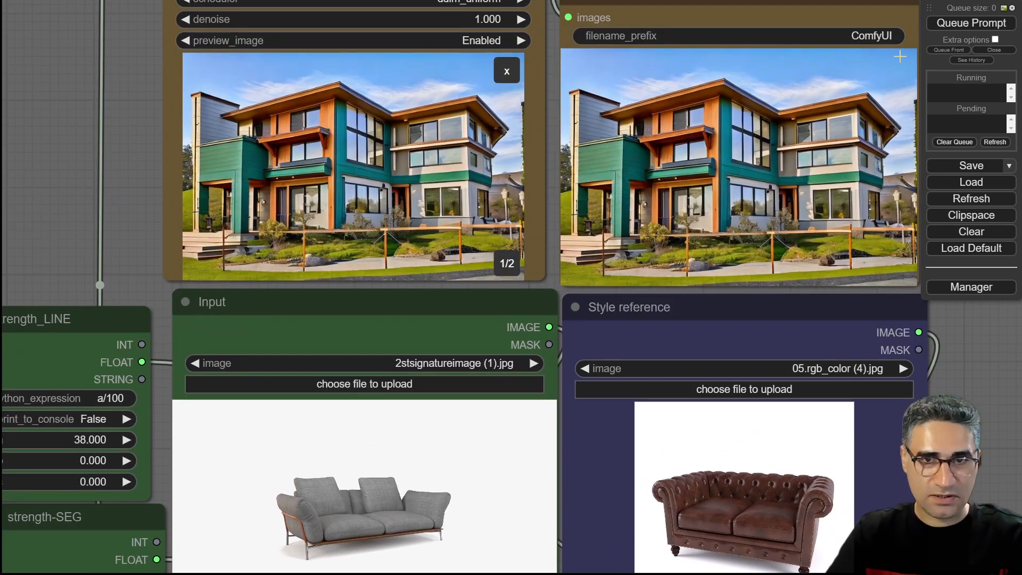
{"action": "left_click", "coordinate": [940, 21]}
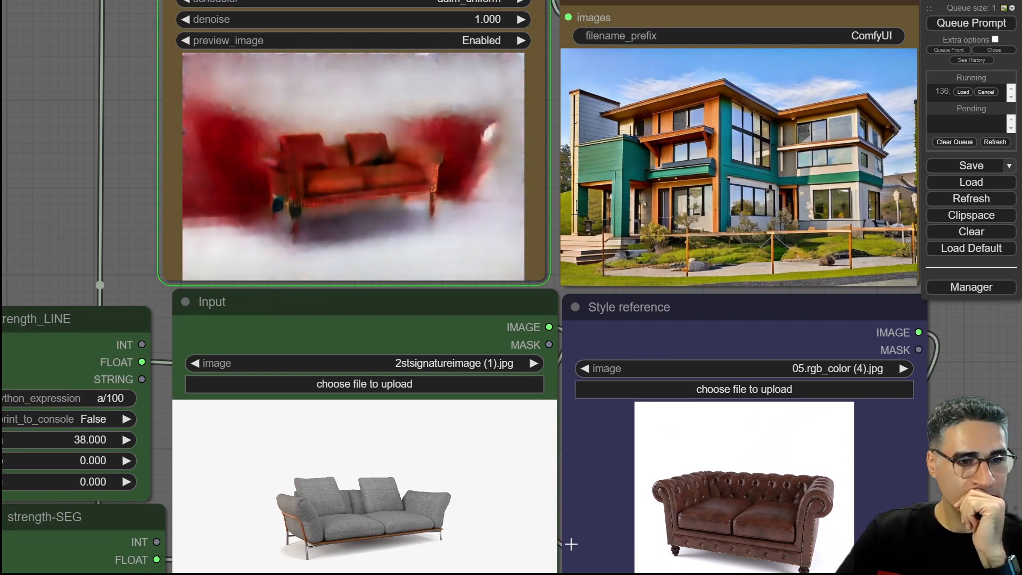
Step: Examine the forming brown leather sofa preview up close and compare it with the grey input sofa and the Chesterfield reference
{"action": "scroll", "coordinate": [344, 189], "scroll_direction": "up", "scroll_amount": 4}
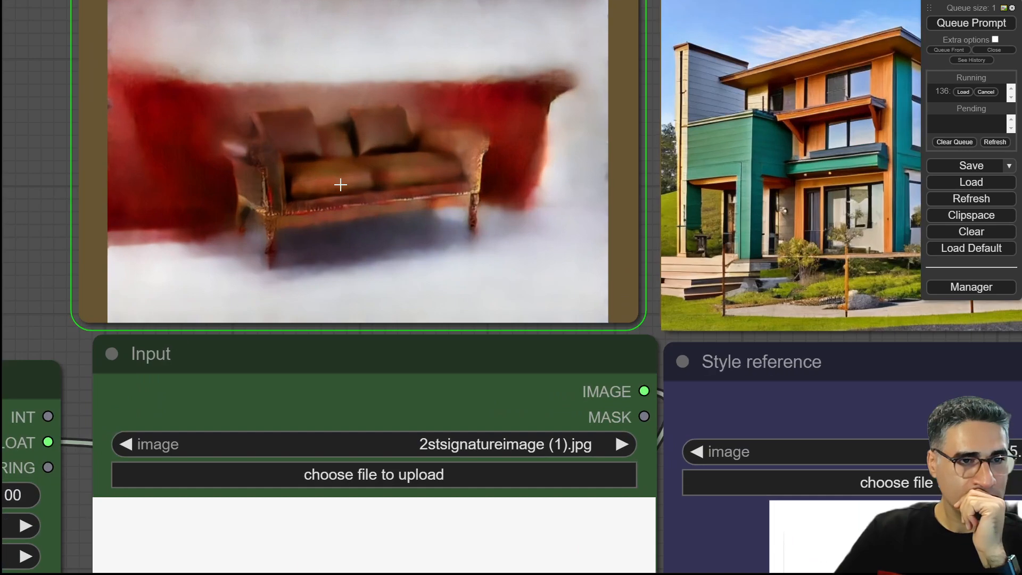
{"action": "scroll", "coordinate": [341, 185], "scroll_direction": "down", "scroll_amount": 3}
{"action": "left_click_drag", "start_coordinate": [97, 235], "coordinate": [109, 182]}
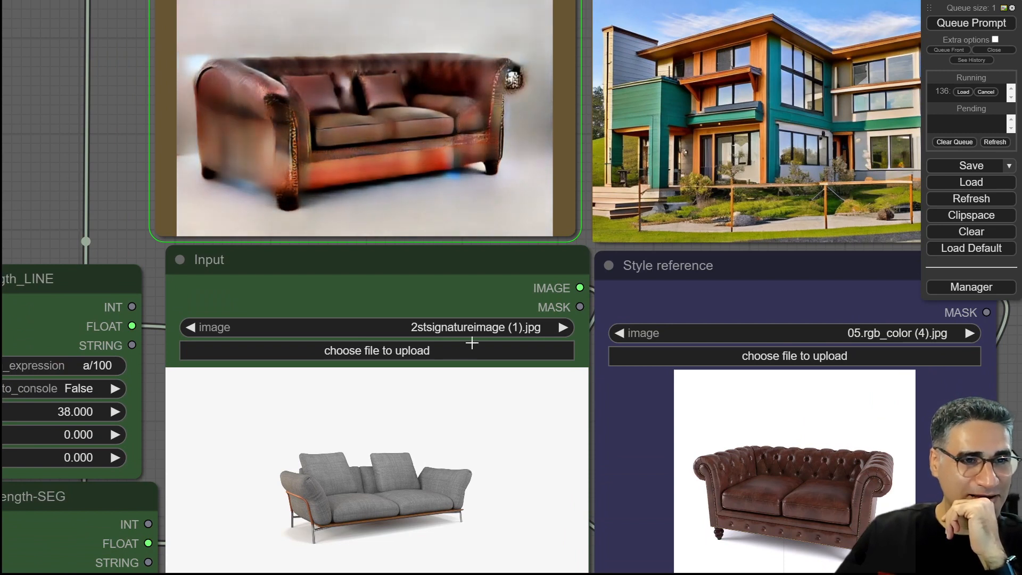
{"action": "scroll", "coordinate": [95, 105], "scroll_direction": "up", "scroll_amount": 2}
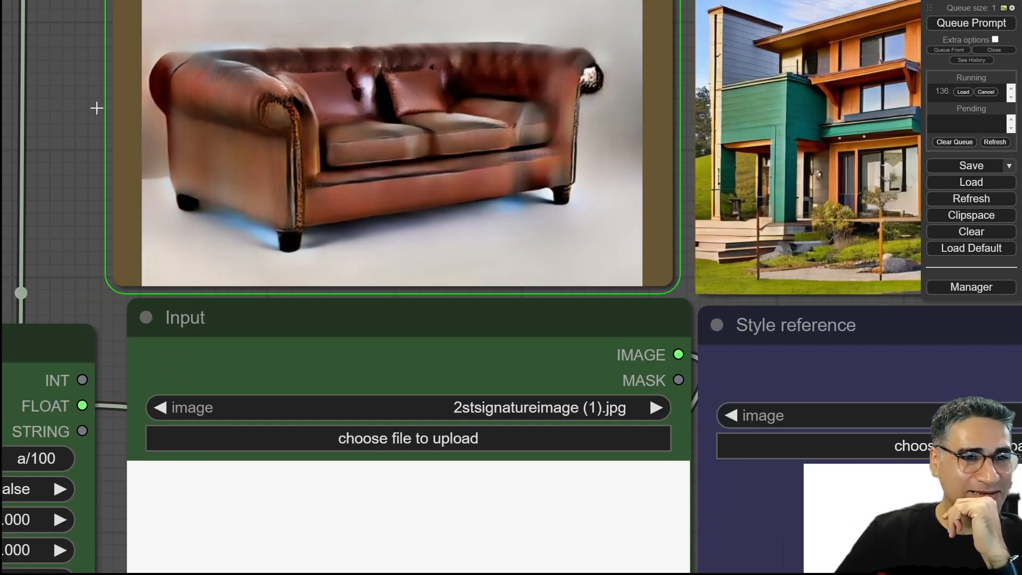
{"action": "scroll", "coordinate": [118, 210], "scroll_direction": "down", "scroll_amount": 4}
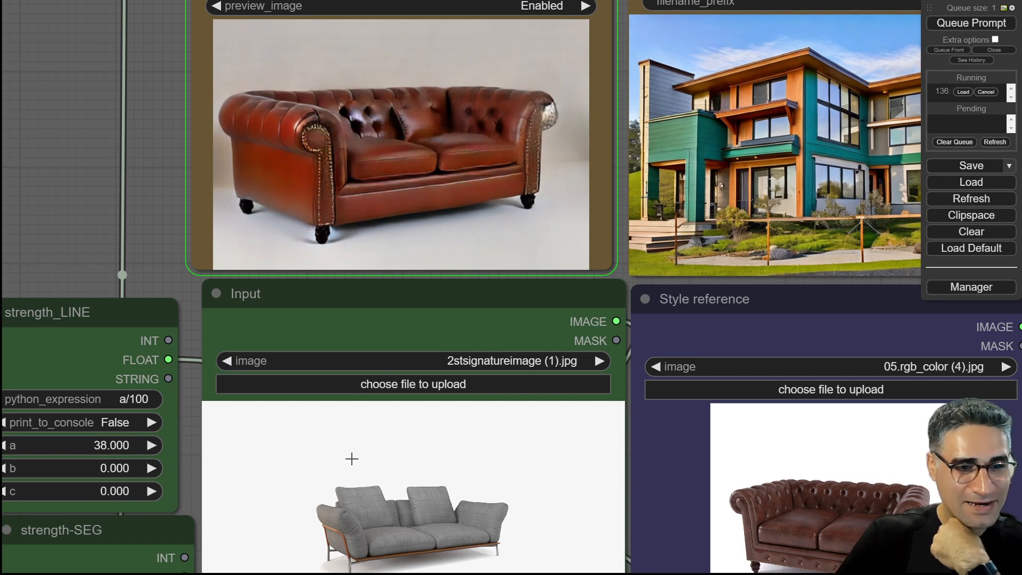
{"action": "left_click_drag", "start_coordinate": [76, 219], "coordinate": [134, 157]}
{"action": "scroll", "coordinate": [149, 197], "scroll_direction": "down", "scroll_amount": 2}
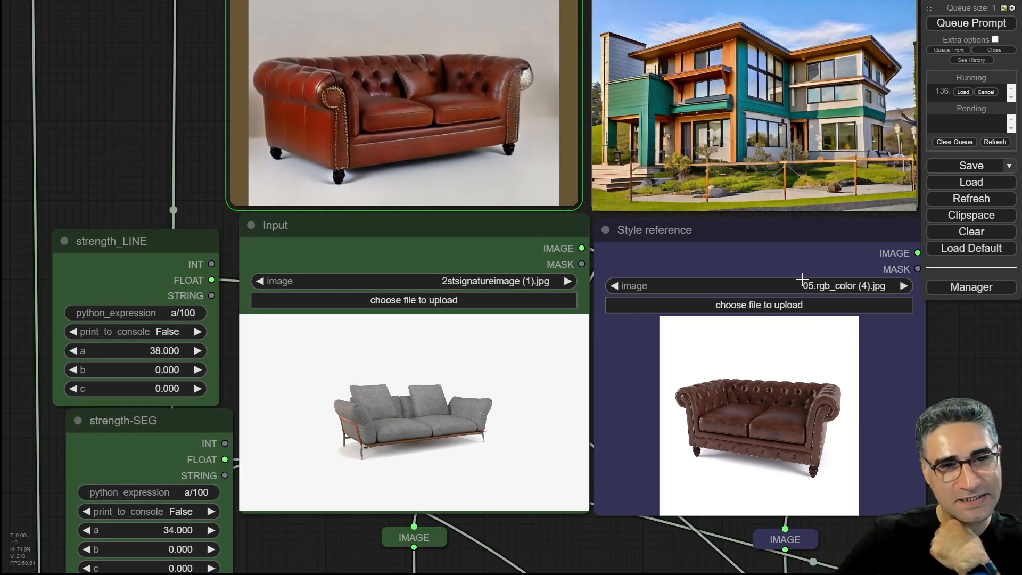
Step: Cancel the running generation and queue a new one with the strength_LINE value a set to 72
{"action": "left_click", "coordinate": [987, 92]}
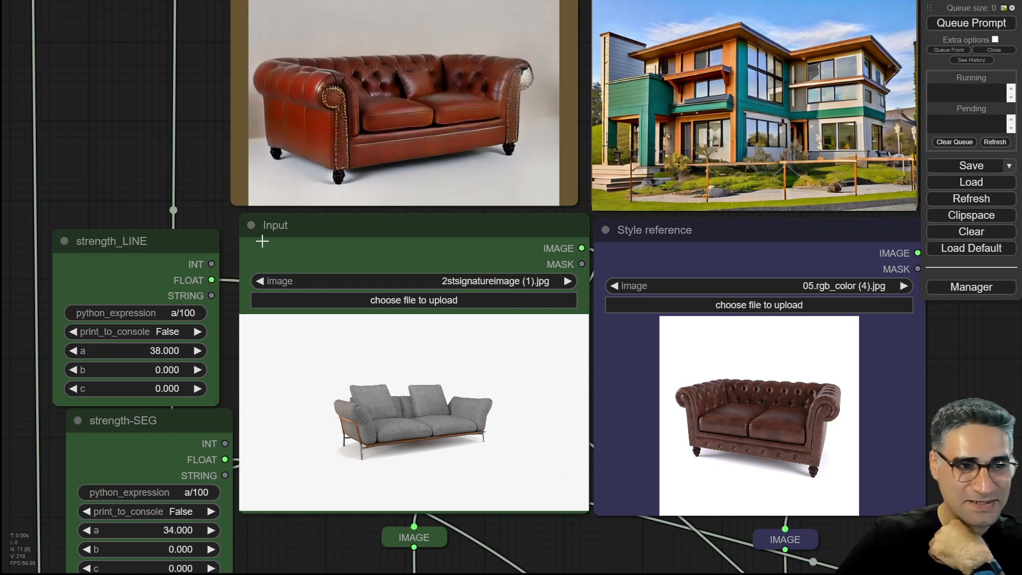
{"action": "left_click", "coordinate": [197, 351]}
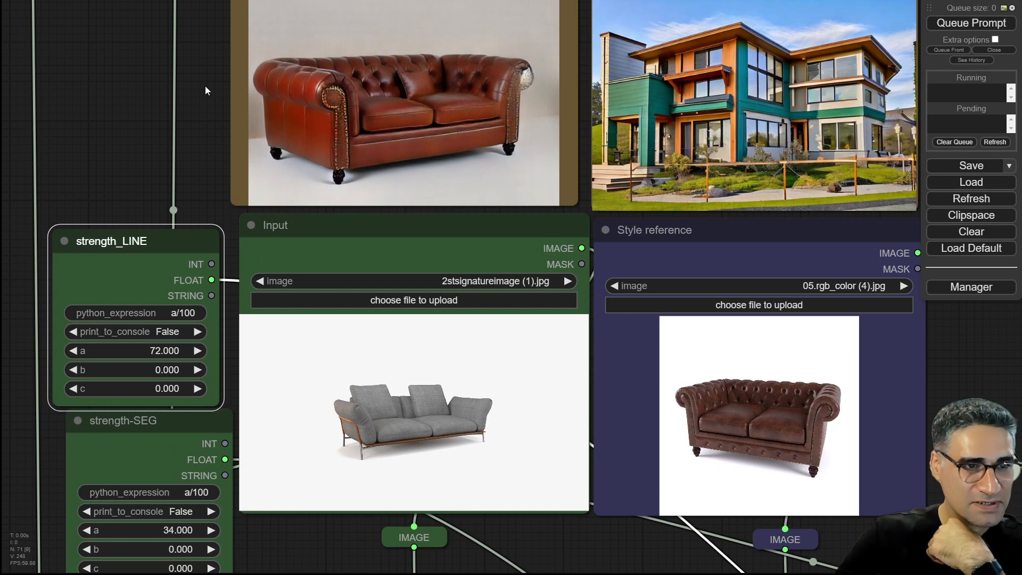
{"action": "left_click_drag", "start_coordinate": [206, 85], "coordinate": [238, 274]}
{"action": "scroll", "coordinate": [237, 275], "scroll_direction": "up", "scroll_amount": 4}
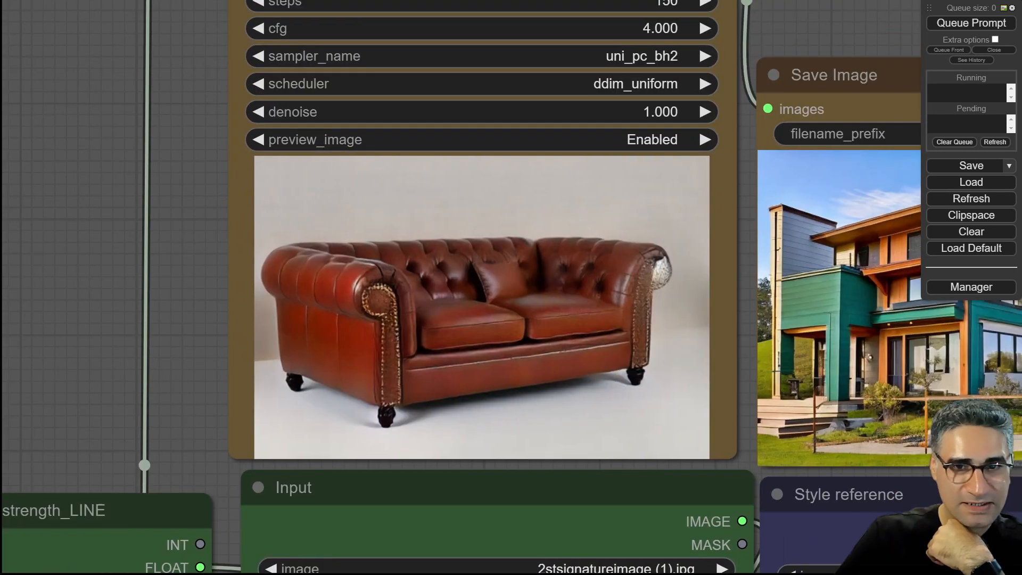
{"action": "left_click", "coordinate": [972, 23]}
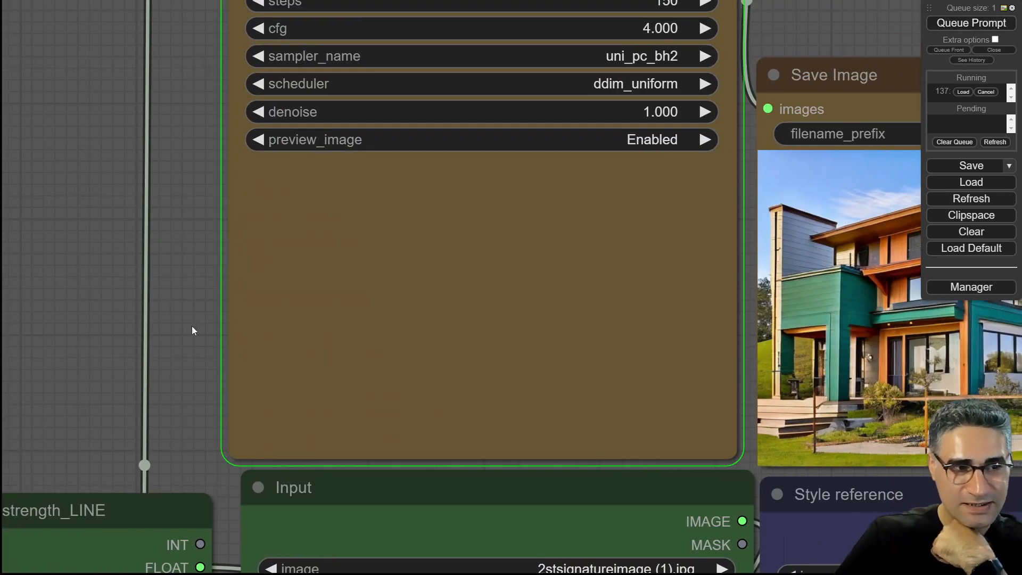
Step: Follow the new sofa preview as it forms, comparing its shape and background with the grey input and the leather reference
{"action": "left_click_drag", "start_coordinate": [192, 326], "coordinate": [125, 239]}
{"action": "scroll", "coordinate": [429, 229], "scroll_direction": "up", "scroll_amount": 1}
{"action": "scroll", "coordinate": [227, 319], "scroll_direction": "down", "scroll_amount": 4}
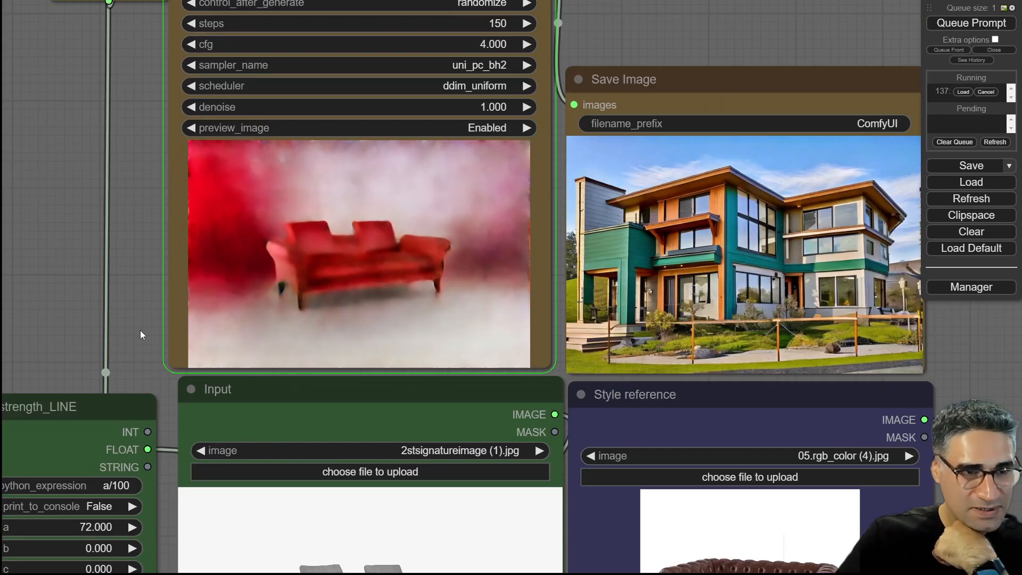
{"action": "left_click_drag", "start_coordinate": [140, 334], "coordinate": [152, 187]}
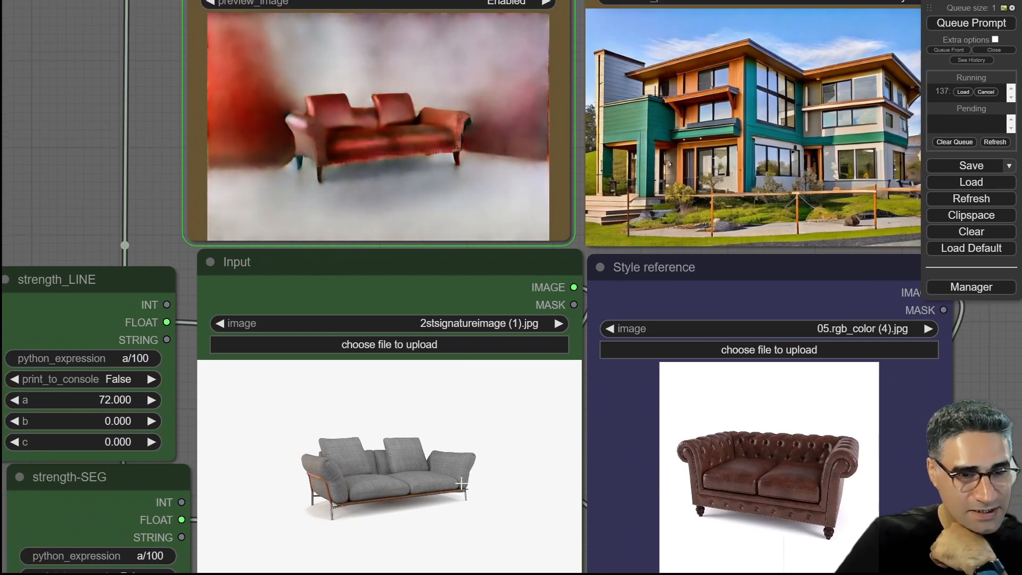
{"action": "scroll", "coordinate": [421, 131], "scroll_direction": "up", "scroll_amount": 3}
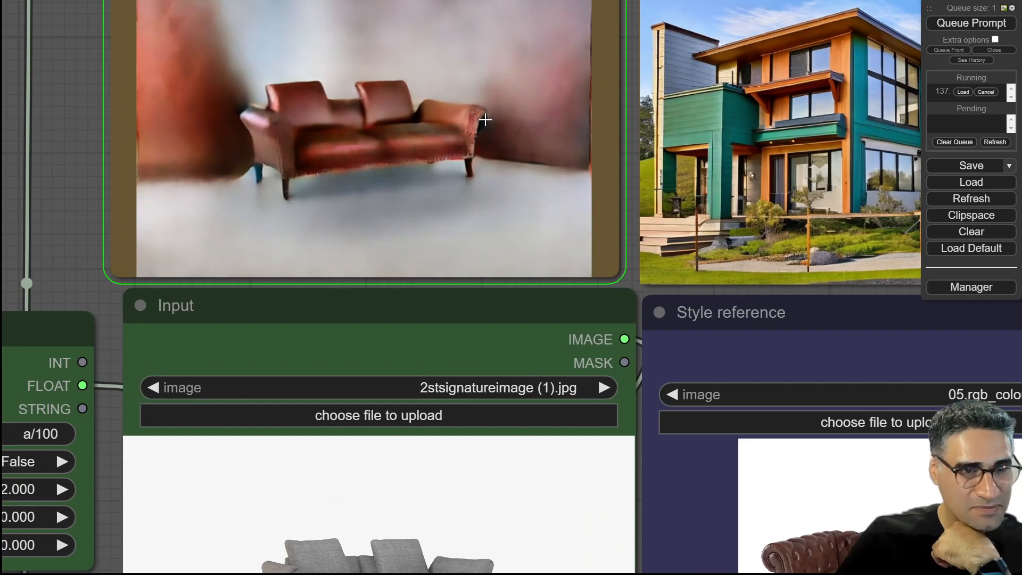
{"action": "scroll", "coordinate": [482, 120], "scroll_direction": "down", "scroll_amount": 3}
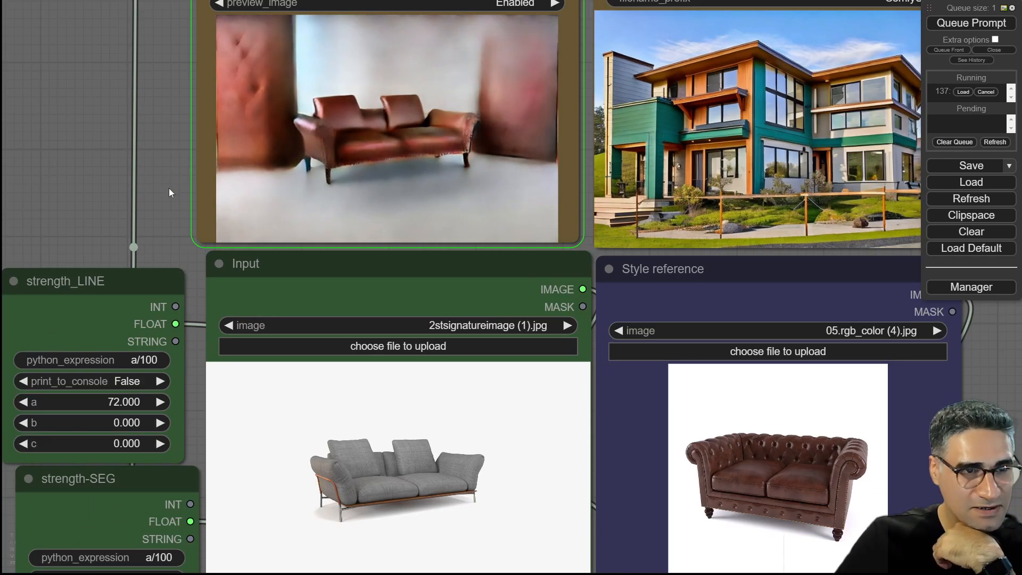
{"action": "left_click_drag", "start_coordinate": [168, 188], "coordinate": [180, 174]}
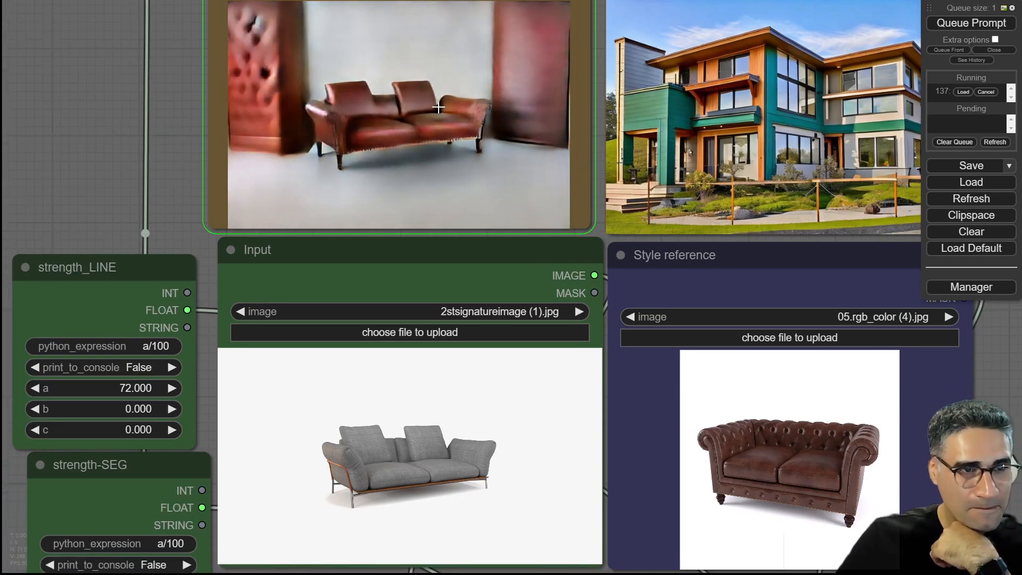
{"action": "left_click_drag", "start_coordinate": [188, 179], "coordinate": [199, 205]}
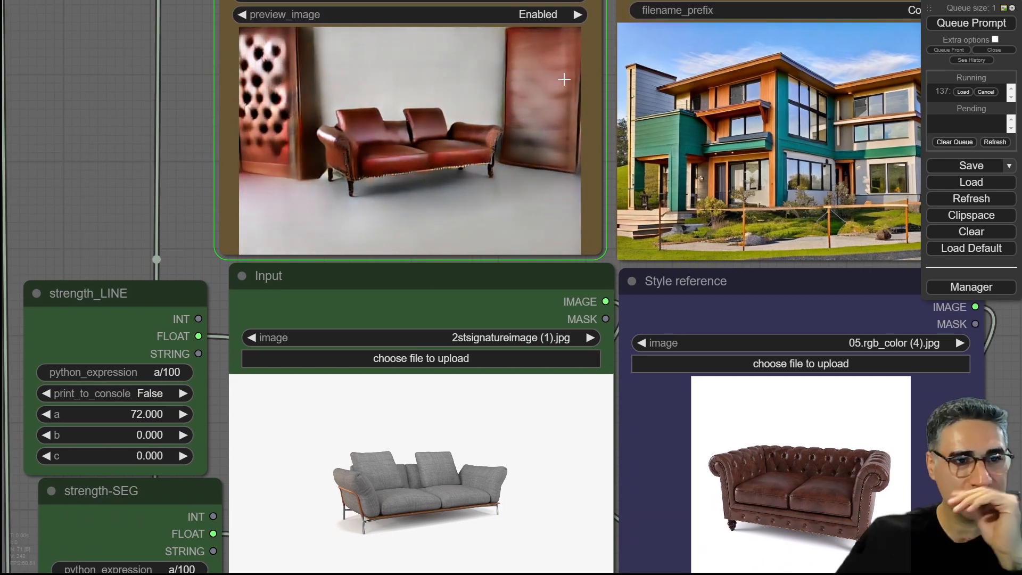
{"action": "scroll", "coordinate": [570, 72], "scroll_direction": "up", "scroll_amount": 3}
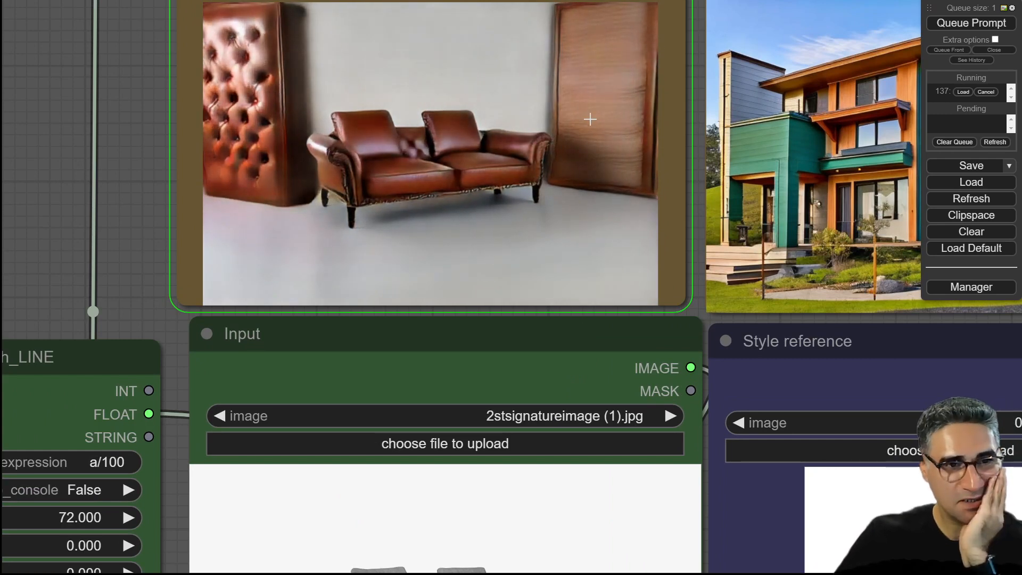
{"action": "scroll", "coordinate": [590, 119], "scroll_direction": "down", "scroll_amount": 3}
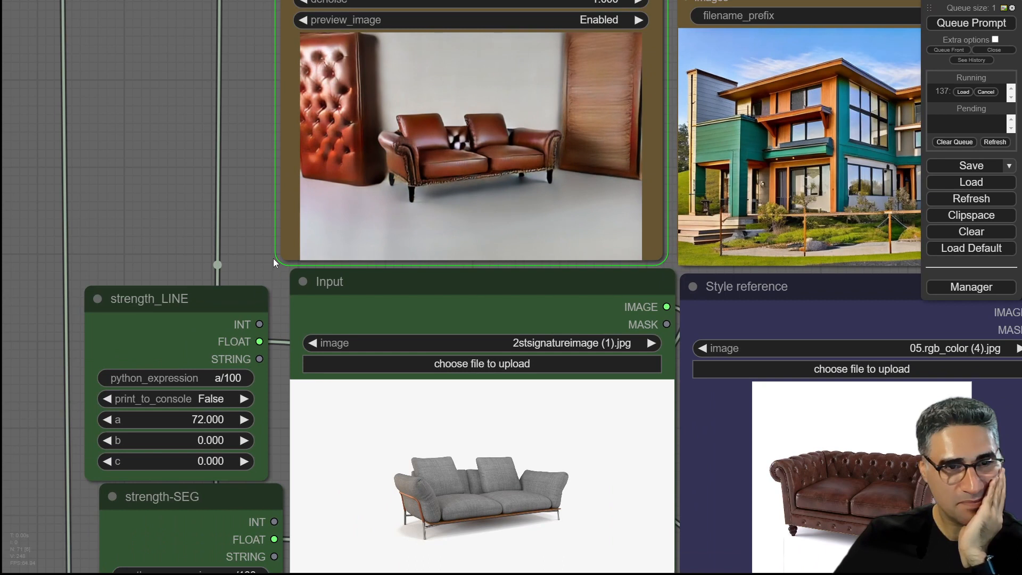
Step: Inspect the leather sofa preview's cushions, arms, legs and background panels up close, checking them against the input sofa's shape
{"action": "left_click_drag", "start_coordinate": [235, 250], "coordinate": [191, 192]}
{"action": "scroll", "coordinate": [426, 94], "scroll_direction": "up", "scroll_amount": 8}
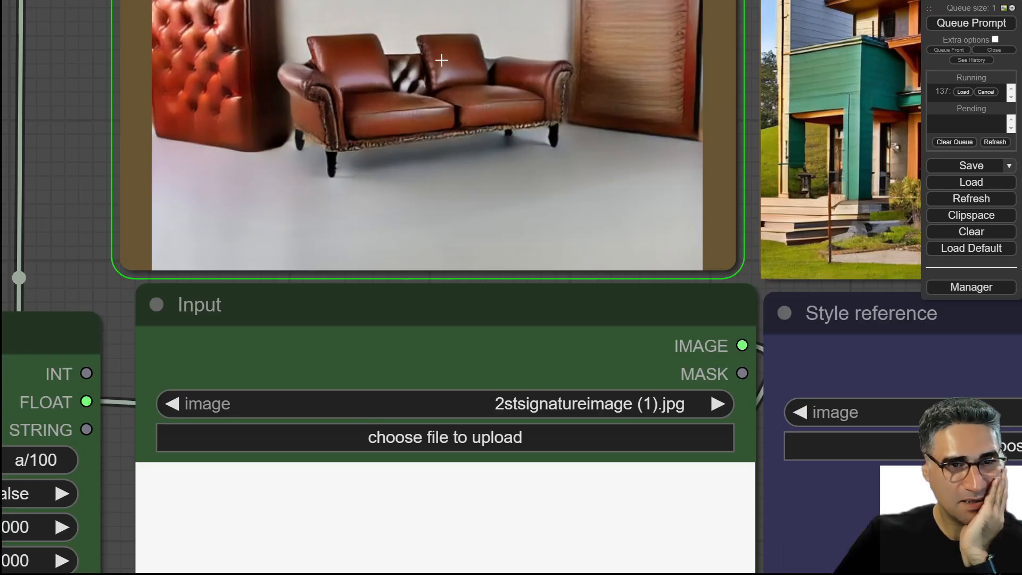
{"action": "left_click_drag", "start_coordinate": [37, 395], "coordinate": [145, 547]}
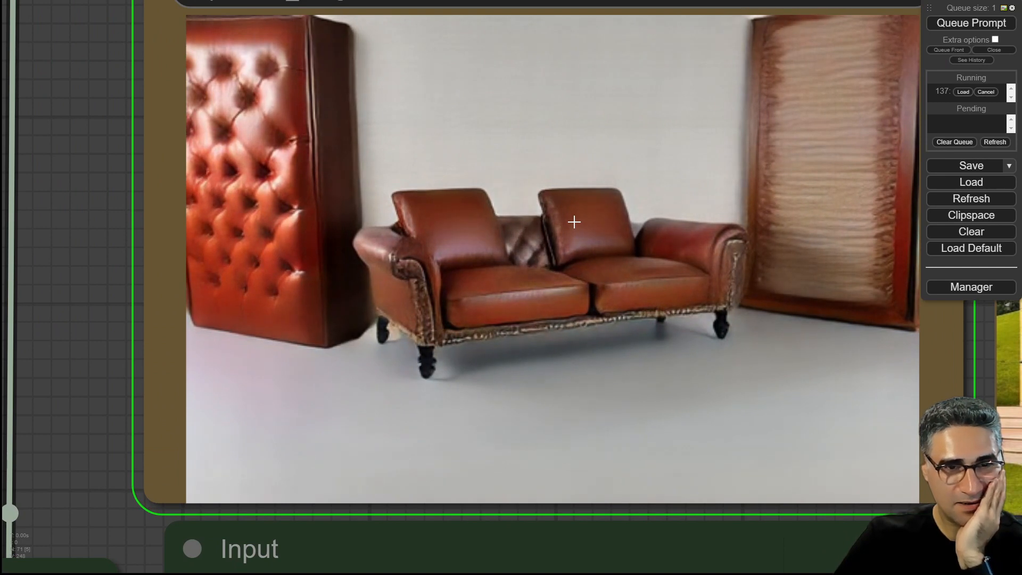
{"action": "scroll", "coordinate": [574, 221], "scroll_direction": "down", "scroll_amount": 10}
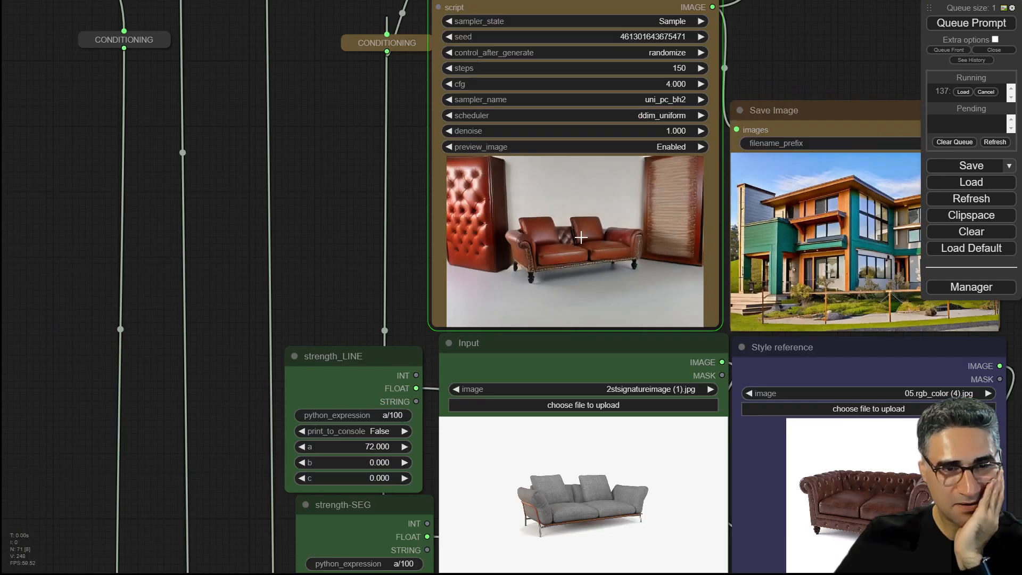
{"action": "left_click_drag", "start_coordinate": [295, 303], "coordinate": [279, 241]}
{"action": "scroll", "coordinate": [555, 381], "scroll_direction": "up", "scroll_amount": 4}
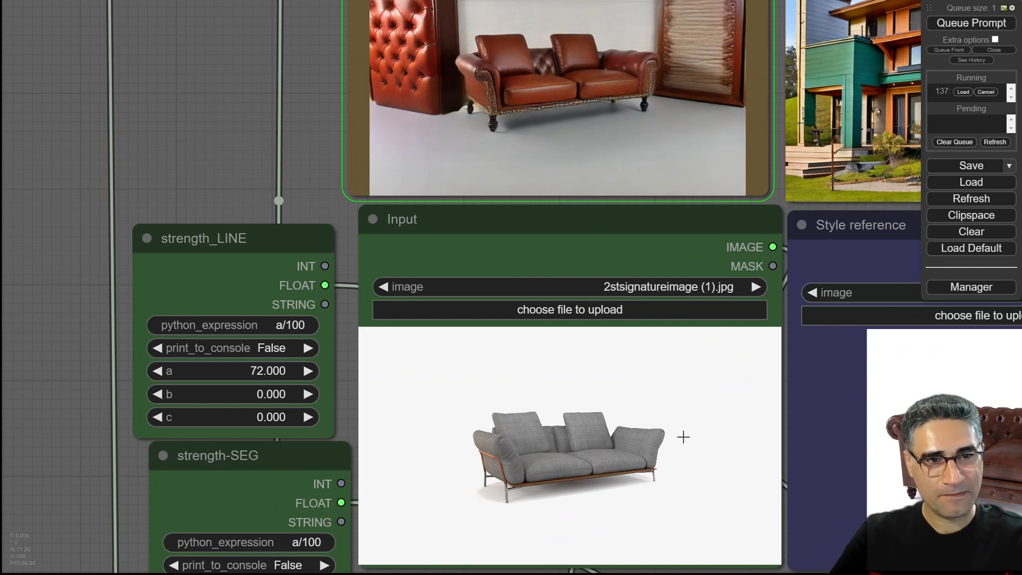
{"action": "scroll", "coordinate": [679, 439], "scroll_direction": "down", "scroll_amount": 2}
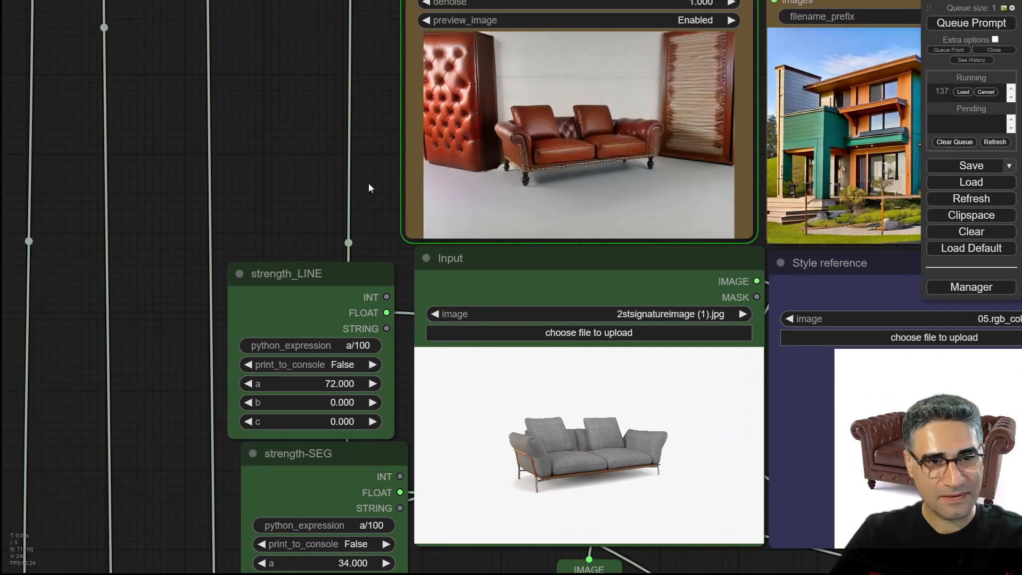
{"action": "left_click_drag", "start_coordinate": [368, 183], "coordinate": [262, 156]}
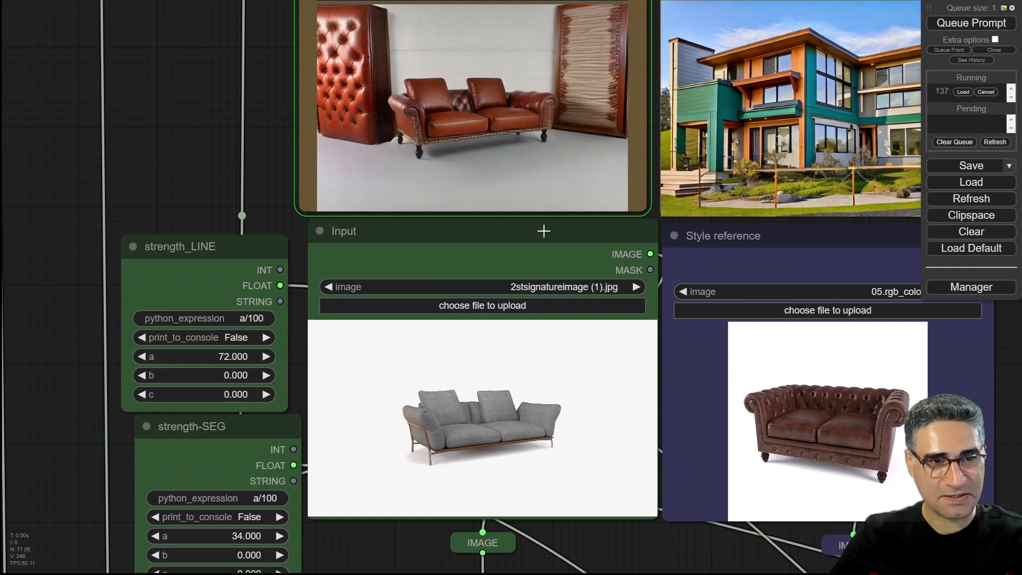
{"action": "scroll", "coordinate": [487, 100], "scroll_direction": "up", "scroll_amount": 5}
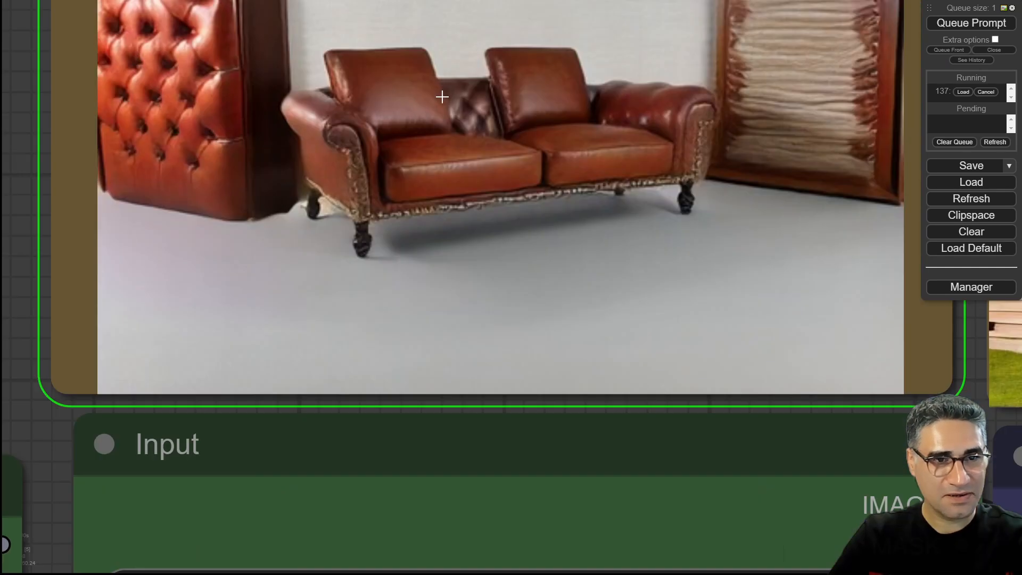
{"action": "scroll", "coordinate": [442, 97], "scroll_direction": "down", "scroll_amount": 6}
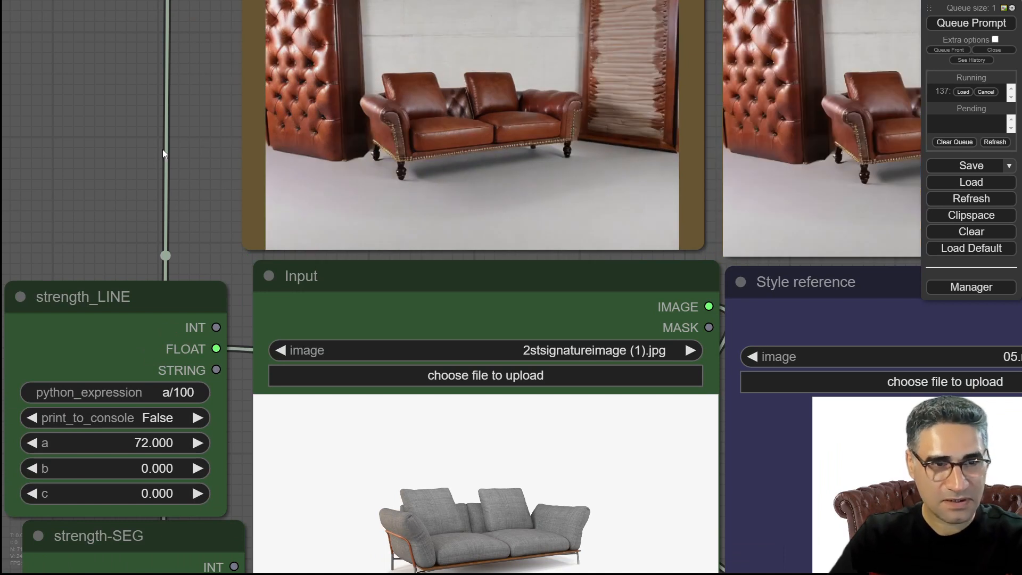
Step: Examine the saved leather sofa image up close, including its stud trim and the background panels
{"action": "left_click_drag", "start_coordinate": [714, 160], "coordinate": [391, 209]}
{"action": "scroll", "coordinate": [671, 132], "scroll_direction": "up", "scroll_amount": 6}
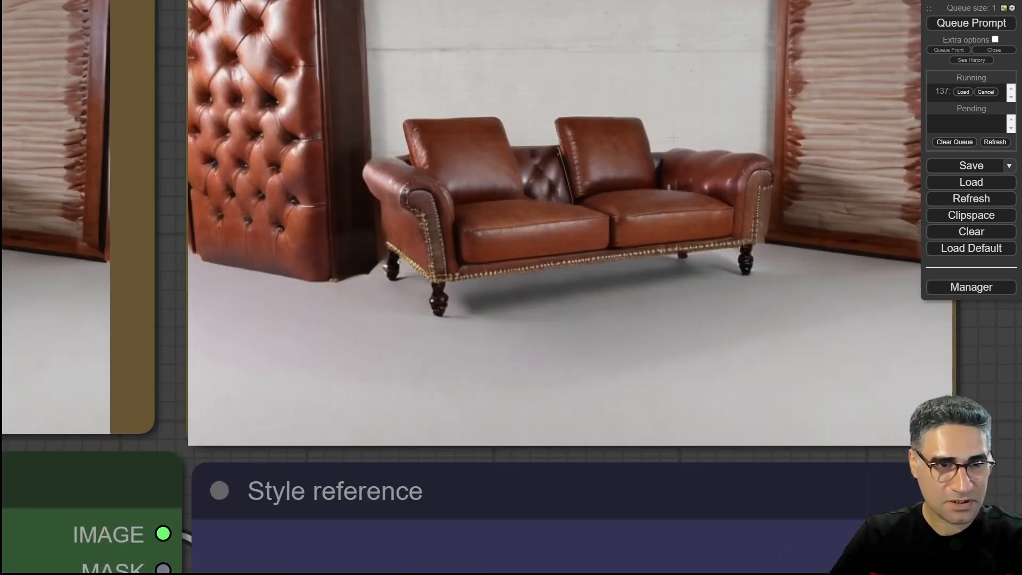
{"action": "scroll", "coordinate": [673, 137], "scroll_direction": "down", "scroll_amount": 5}
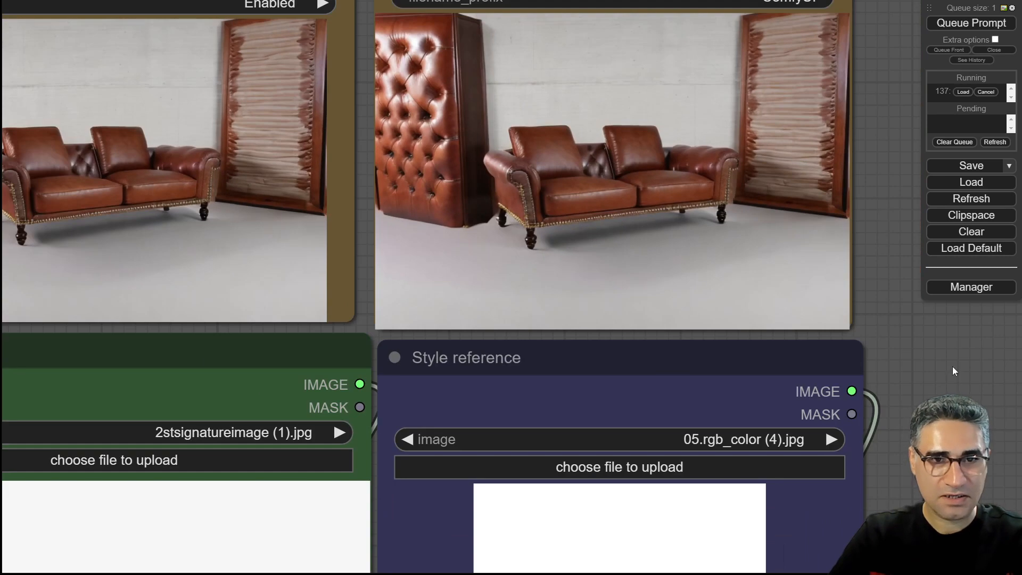
Step: Review the ControlNet model loaders and the sofa's line art and scribble previews, and return to the sampler's result
{"action": "left_click_drag", "start_coordinate": [586, 282], "coordinate": [660, 189]}
{"action": "scroll", "coordinate": [661, 188], "scroll_direction": "down", "scroll_amount": 7}
{"action": "left_click_drag", "start_coordinate": [304, 550], "coordinate": [497, 198]}
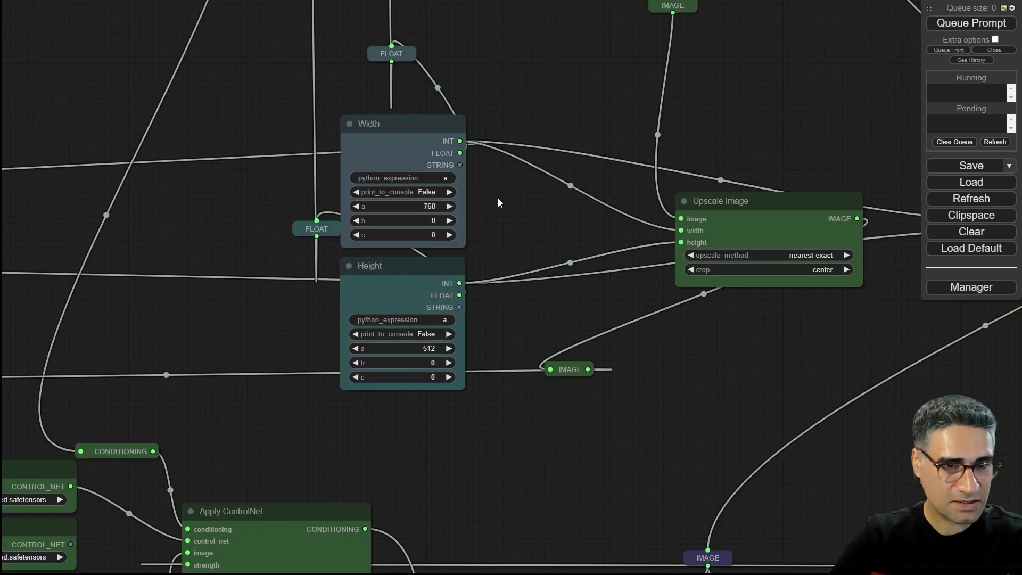
{"action": "scroll", "coordinate": [559, 152], "scroll_direction": "down", "scroll_amount": 5}
{"action": "left_click_drag", "start_coordinate": [519, 351], "coordinate": [730, 58]}
{"action": "scroll", "coordinate": [580, 127], "scroll_direction": "up", "scroll_amount": 3}
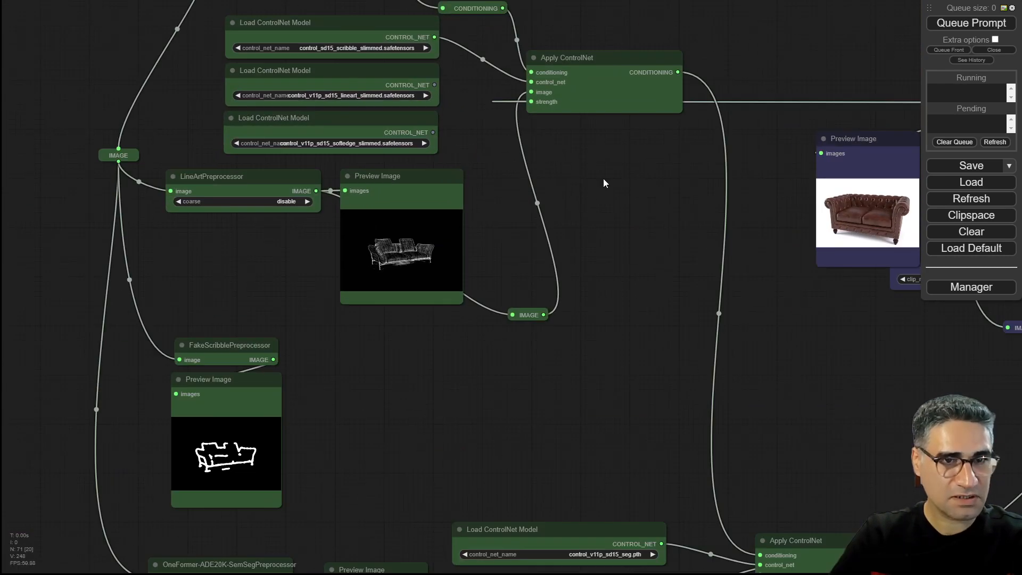
{"action": "left_click_drag", "start_coordinate": [602, 178], "coordinate": [603, 183]}
{"action": "left_click_drag", "start_coordinate": [696, 30], "coordinate": [598, 469]}
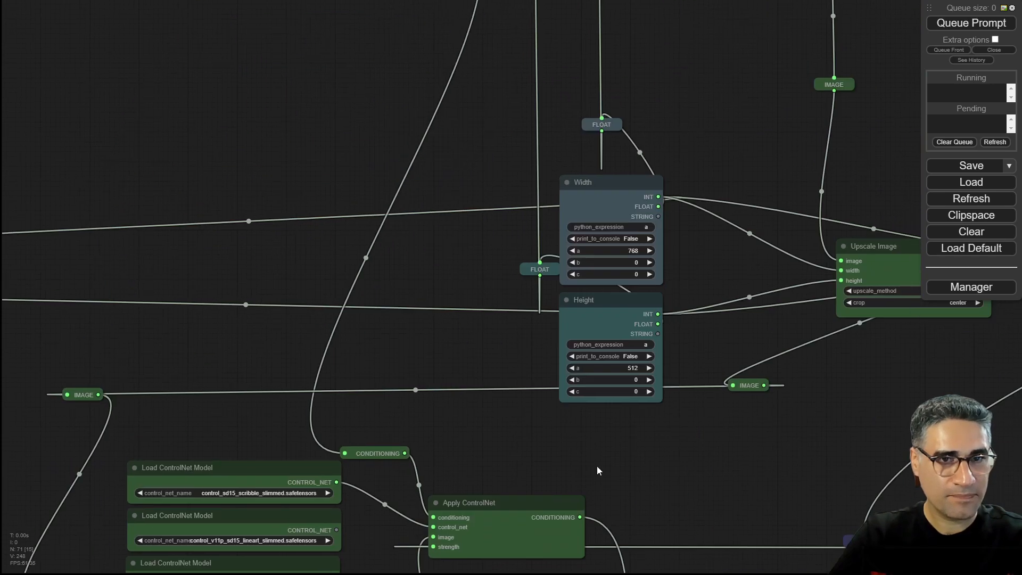
{"action": "left_click_drag", "start_coordinate": [693, 317], "coordinate": [662, 488]}
{"action": "left_click_drag", "start_coordinate": [713, 288], "coordinate": [657, 489]}
{"action": "left_click_drag", "start_coordinate": [492, 73], "coordinate": [391, 359]}
{"action": "left_click_drag", "start_coordinate": [430, 287], "coordinate": [379, 359]}
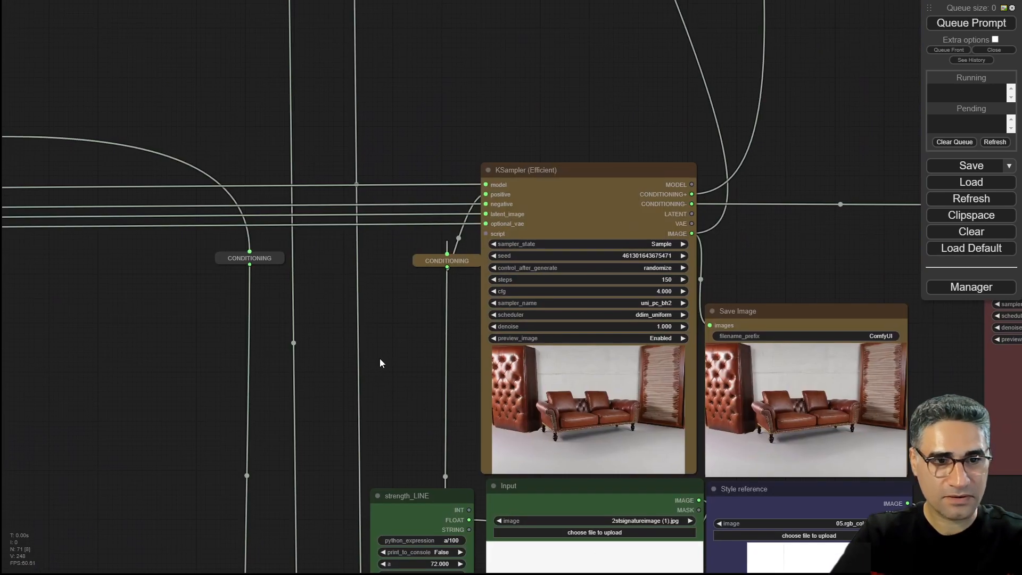
Step: Check the results area again, and revisit the sofa's line art and fake scribble previews before returning to the strength nodes
{"action": "left_click_drag", "start_coordinate": [484, 565], "coordinate": [495, 155]}
{"action": "scroll", "coordinate": [447, 213], "scroll_direction": "up", "scroll_amount": 10}
{"action": "left_click_drag", "start_coordinate": [657, 430], "coordinate": [597, 105]}
{"action": "scroll", "coordinate": [564, 383], "scroll_direction": "down", "scroll_amount": 12}
{"action": "left_click_drag", "start_coordinate": [564, 565], "coordinate": [615, 4]}
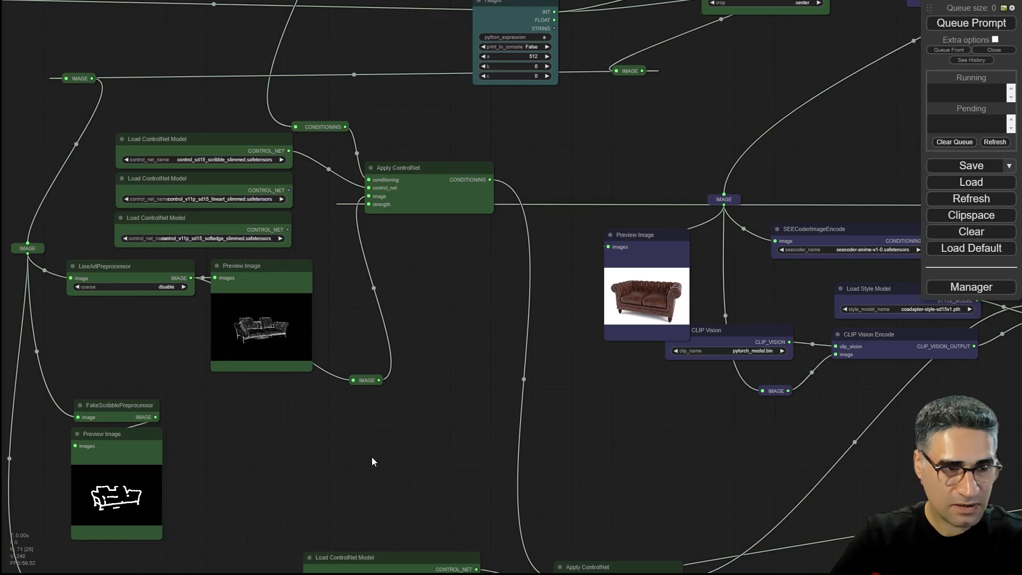
{"action": "left_click_drag", "start_coordinate": [372, 563], "coordinate": [493, 572]}
{"action": "left_click_drag", "start_coordinate": [497, 47], "coordinate": [451, 572]}
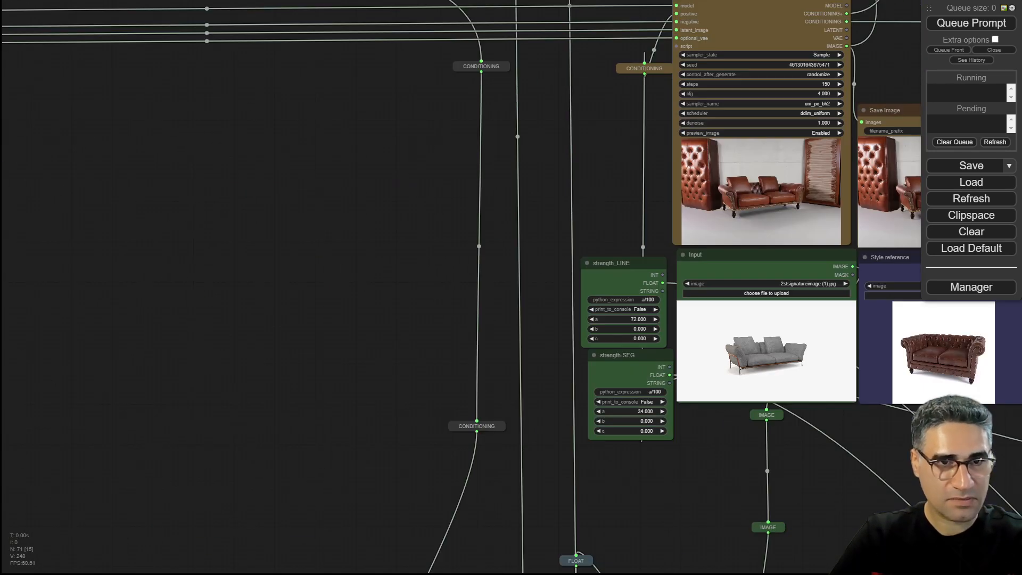
Step: Raise the strength_LINE value a to 90
{"action": "left_click_drag", "start_coordinate": [612, 150], "coordinate": [519, 70]}
{"action": "scroll", "coordinate": [526, 211], "scroll_direction": "up", "scroll_amount": 5}
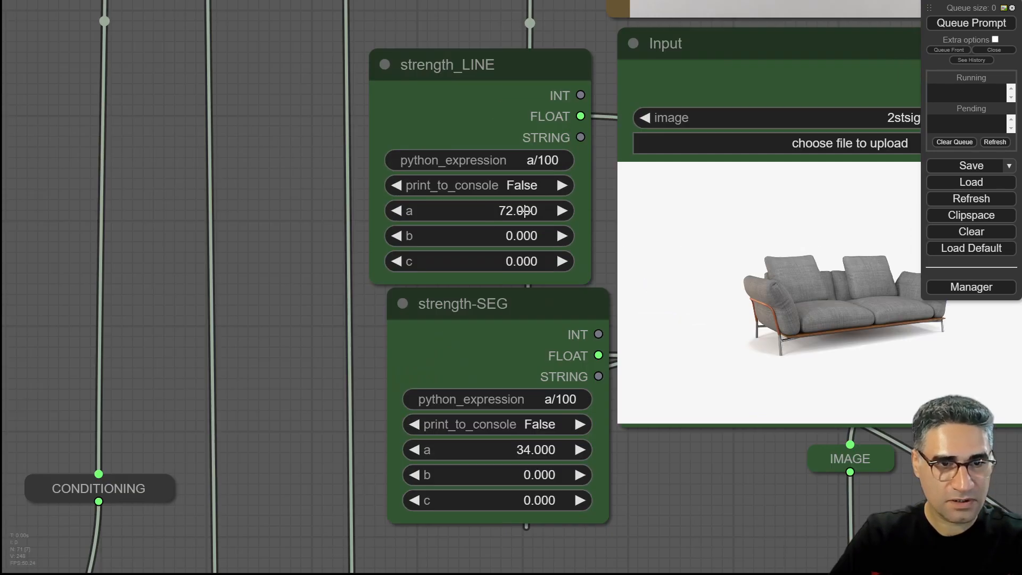
{"action": "left_click_drag", "start_coordinate": [484, 211], "coordinate": [491, 212]}
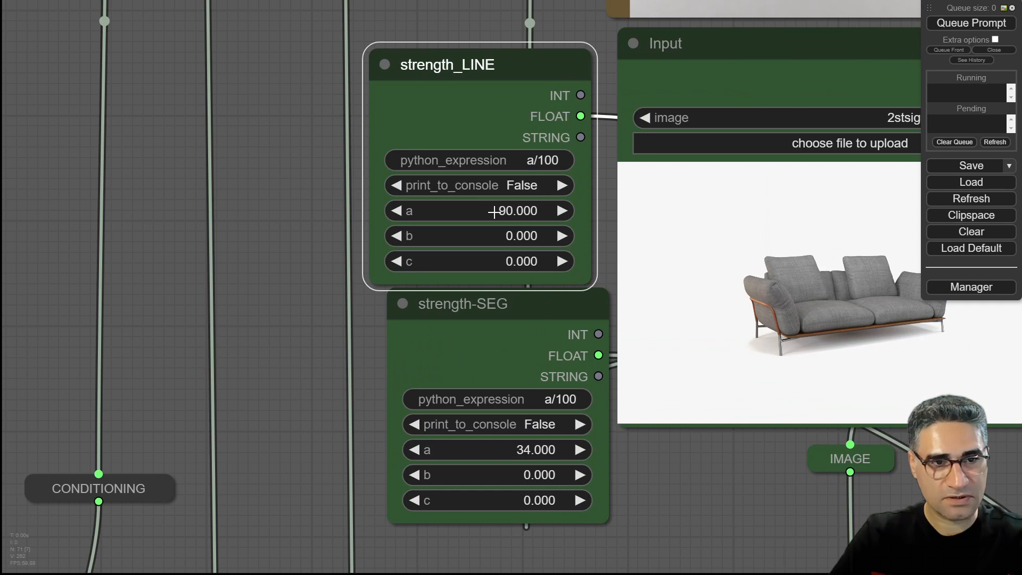
Step: Check the input sofa up close, raise the strength_LINE value a to 96, and queue the prompt
{"action": "left_click_drag", "start_coordinate": [715, 477], "coordinate": [433, 523]}
{"action": "scroll", "coordinate": [525, 343], "scroll_direction": "up", "scroll_amount": 11}
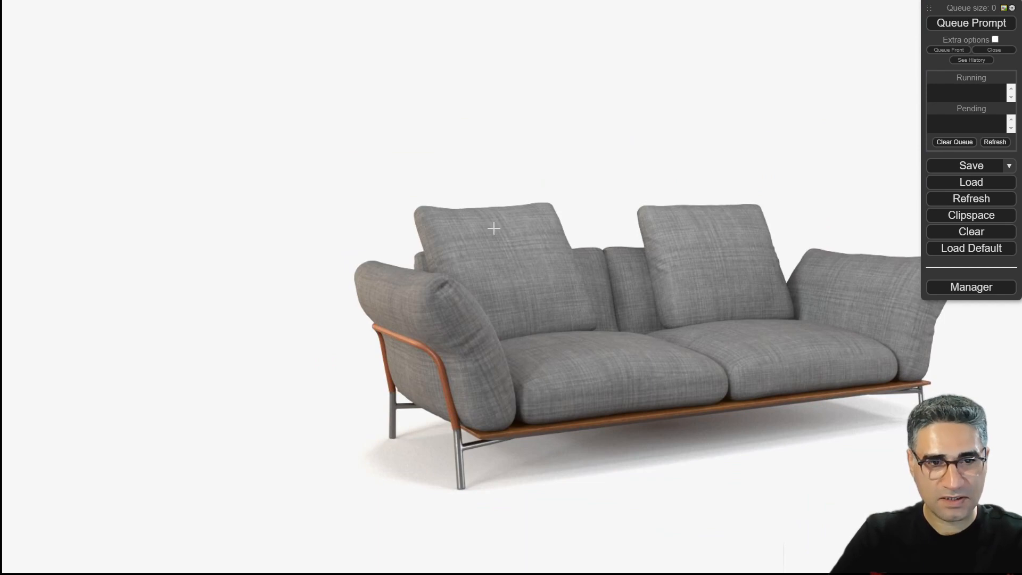
{"action": "scroll", "coordinate": [530, 183], "scroll_direction": "down", "scroll_amount": 15}
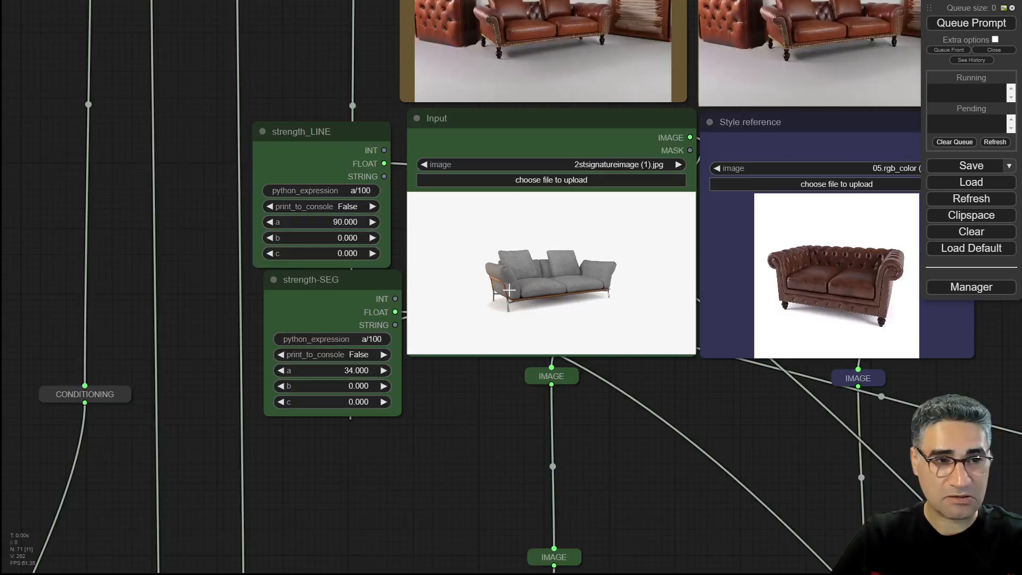
{"action": "scroll", "coordinate": [324, 264], "scroll_direction": "up", "scroll_amount": 9}
{"action": "left_click_drag", "start_coordinate": [312, 190], "coordinate": [316, 189]}
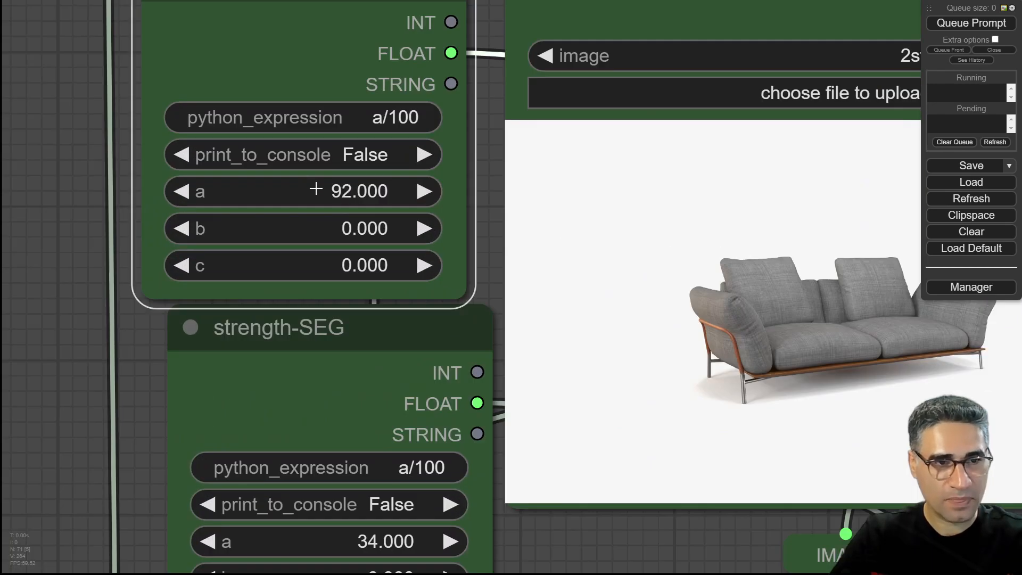
{"action": "left_click", "coordinate": [959, 24]}
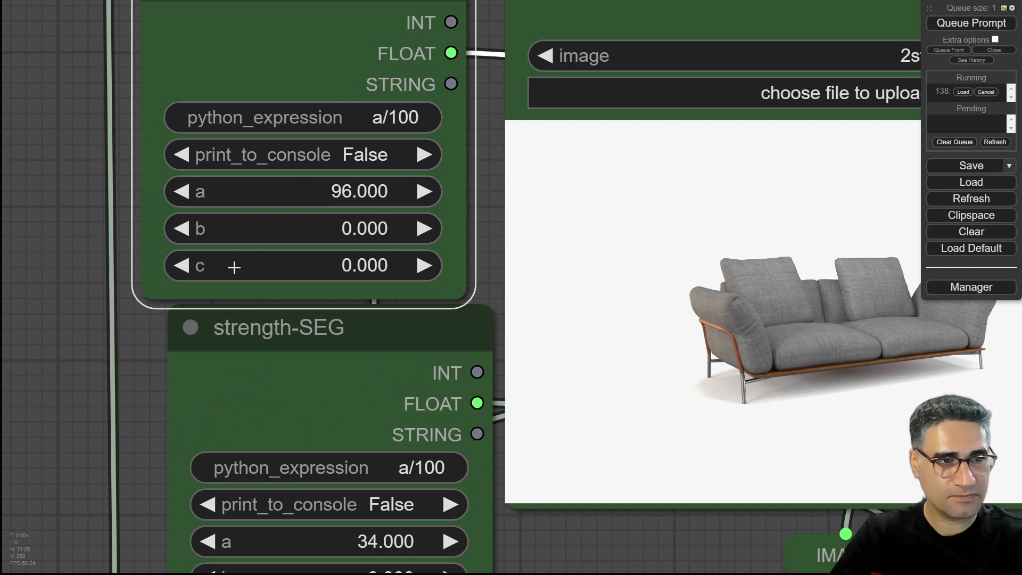
Step: Examine the sofa preview as it generates, including the legs, stud trim, tufted wall and floor, against the input image
{"action": "scroll", "coordinate": [330, 258], "scroll_direction": "down", "scroll_amount": 8}
{"action": "left_click_drag", "start_coordinate": [378, 69], "coordinate": [366, 190]}
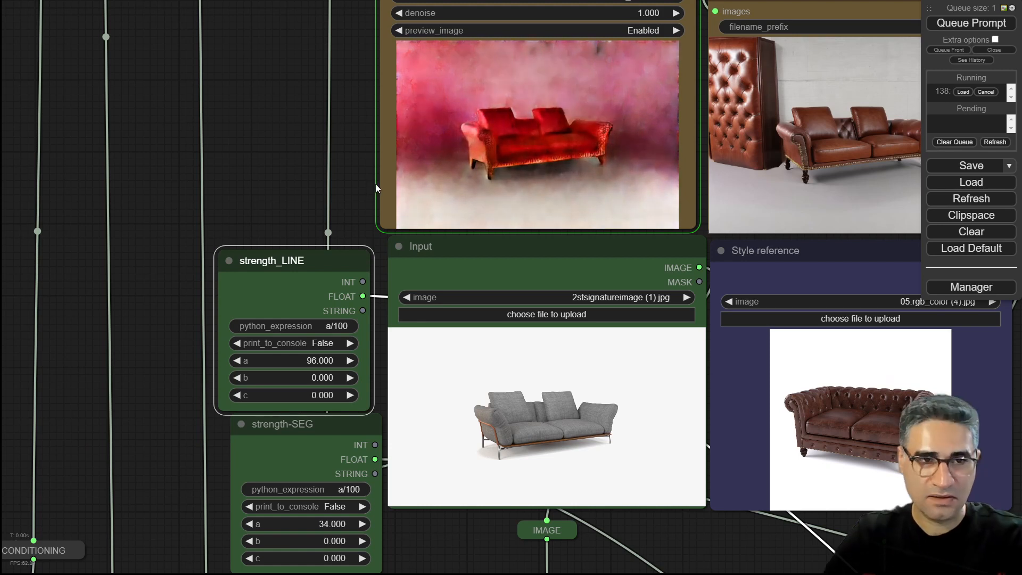
{"action": "scroll", "coordinate": [525, 123], "scroll_direction": "up", "scroll_amount": 3}
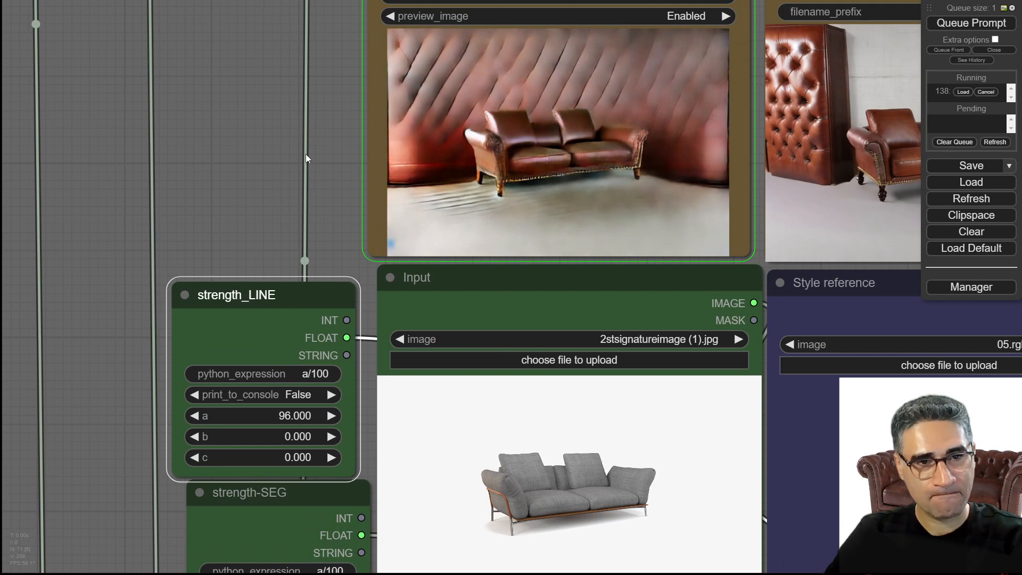
{"action": "scroll", "coordinate": [501, 176], "scroll_direction": "up", "scroll_amount": 10}
{"action": "scroll", "coordinate": [523, 196], "scroll_direction": "down", "scroll_amount": 6}
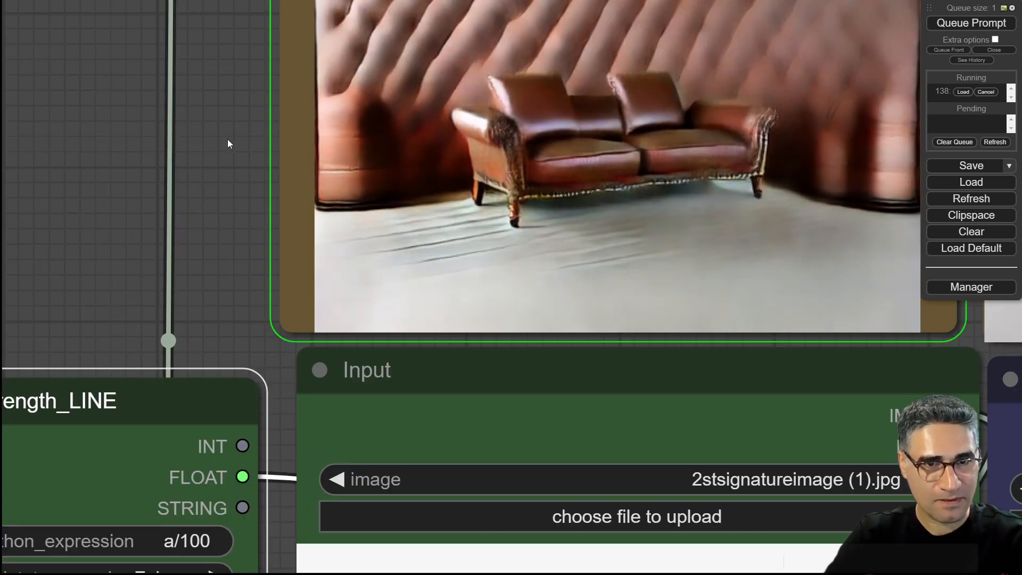
{"action": "left_click_drag", "start_coordinate": [228, 139], "coordinate": [134, 278]}
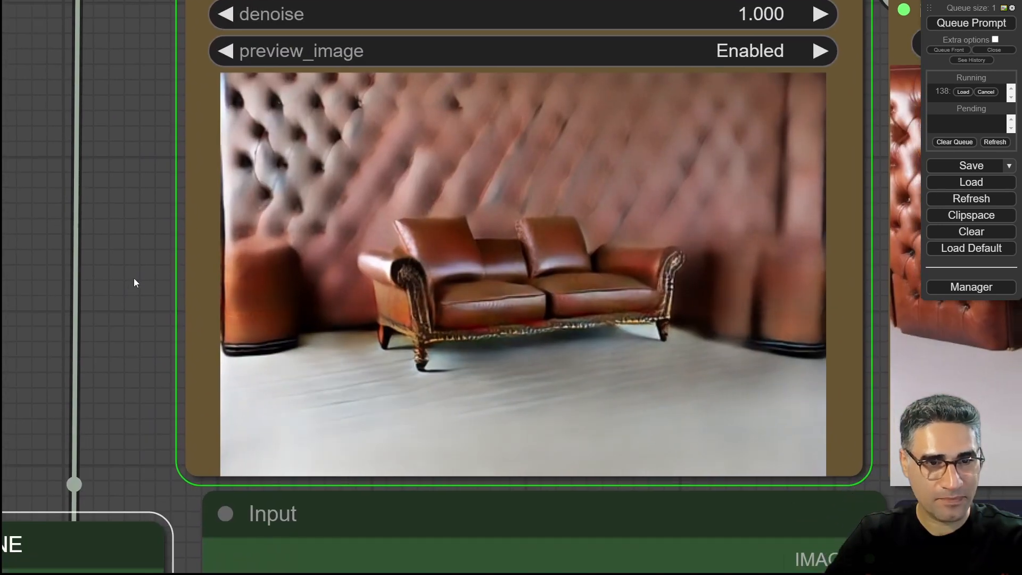
{"action": "scroll", "coordinate": [501, 239], "scroll_direction": "up", "scroll_amount": 5}
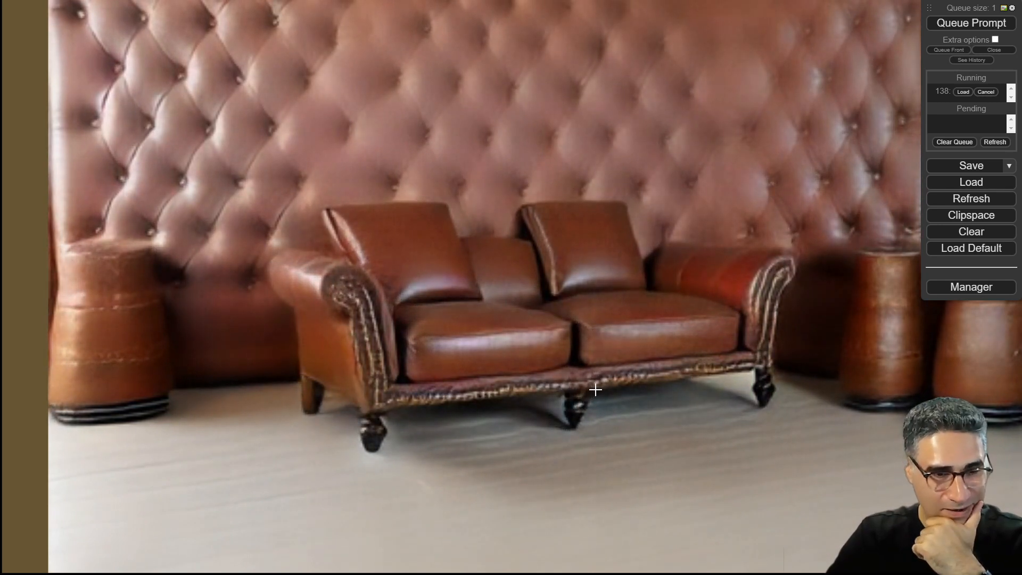
{"action": "scroll", "coordinate": [595, 390], "scroll_direction": "down", "scroll_amount": 10}
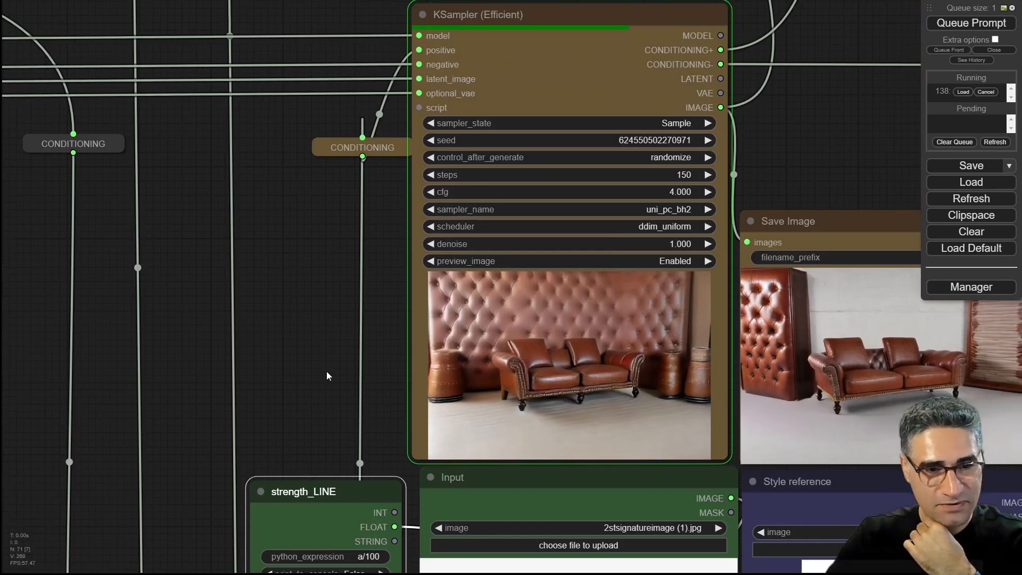
{"action": "left_click_drag", "start_coordinate": [327, 371], "coordinate": [355, 214]}
{"action": "scroll", "coordinate": [732, 158], "scroll_direction": "up", "scroll_amount": 10}
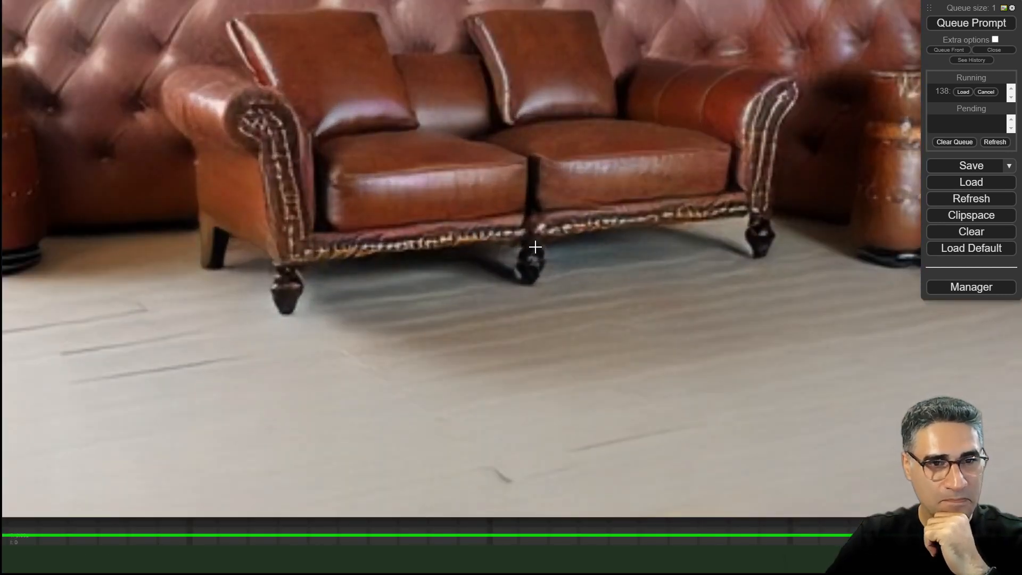
{"action": "scroll", "coordinate": [535, 247], "scroll_direction": "down", "scroll_amount": 3}
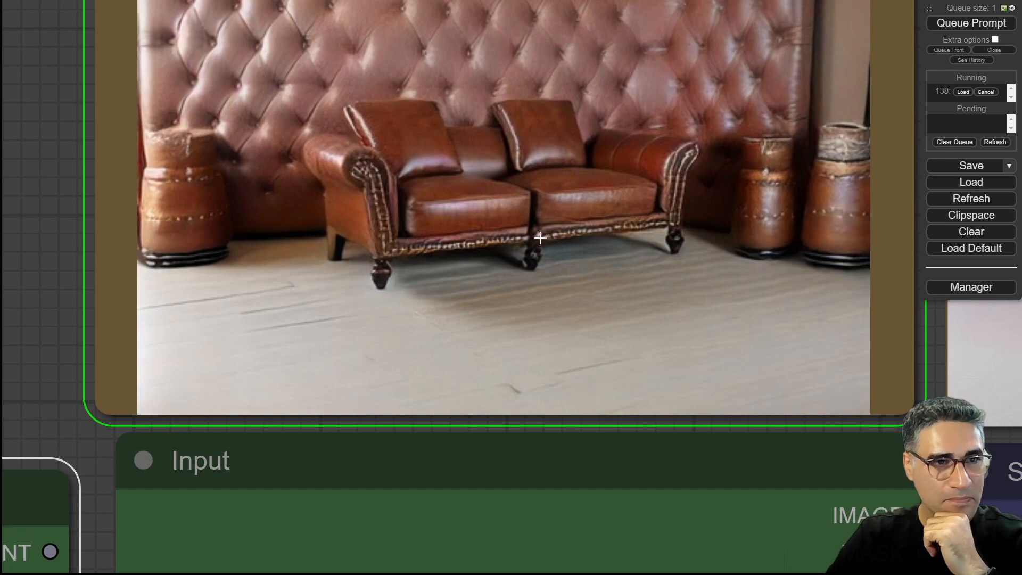
{"action": "scroll", "coordinate": [540, 238], "scroll_direction": "down", "scroll_amount": 3}
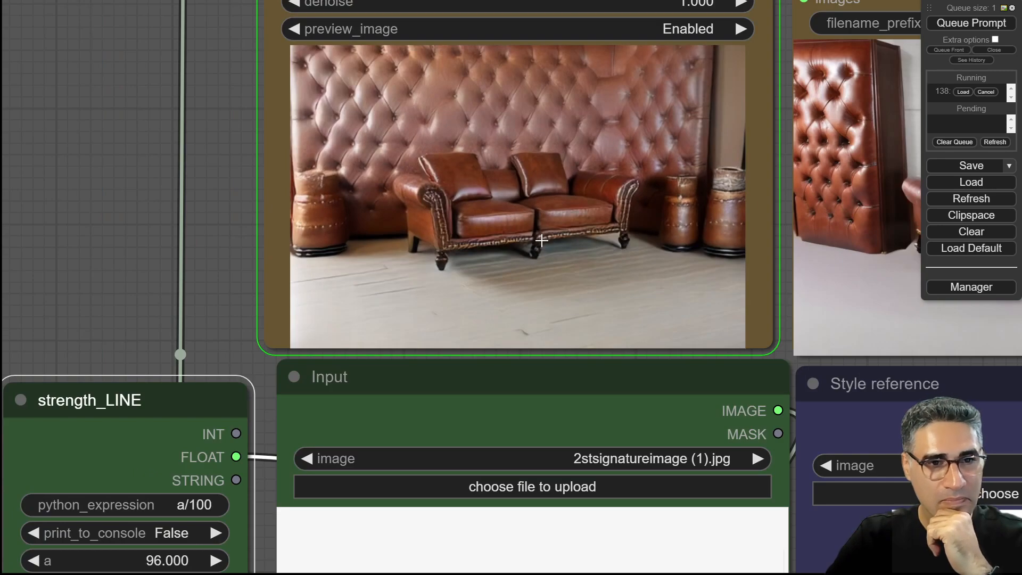
Step: Raise the strength-SEG value a to 83 and cancel the running generation
{"action": "scroll", "coordinate": [541, 241], "scroll_direction": "down", "scroll_amount": 4}
{"action": "left_click_drag", "start_coordinate": [274, 533], "coordinate": [370, 205]}
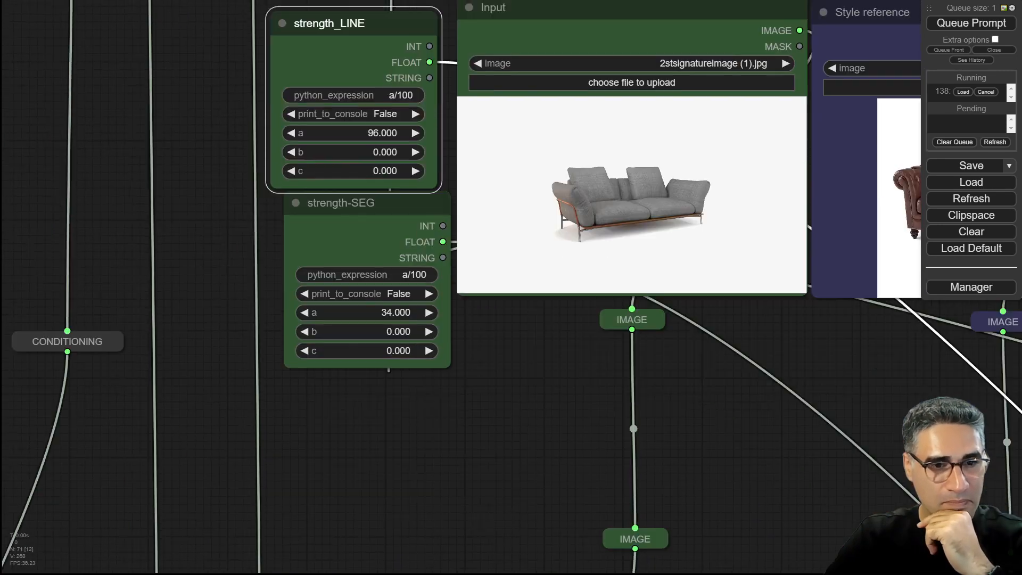
{"action": "left_click_drag", "start_coordinate": [347, 306], "coordinate": [356, 306]}
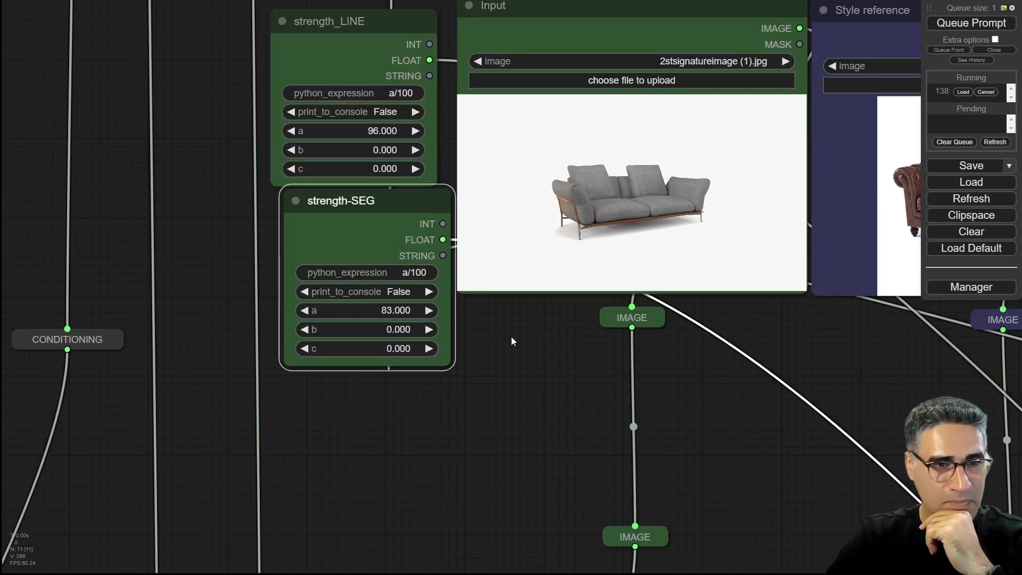
{"action": "left_click_drag", "start_coordinate": [511, 341], "coordinate": [476, 574]}
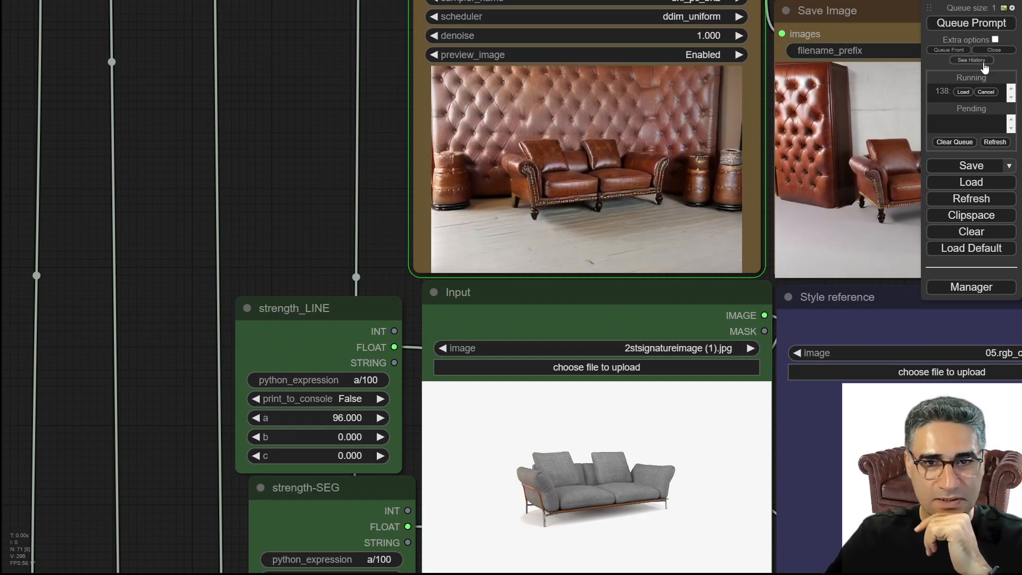
Step: Raise the strength_LINE value a to 129 and queue the prompt
{"action": "left_click_drag", "start_coordinate": [257, 266], "coordinate": [271, 40]}
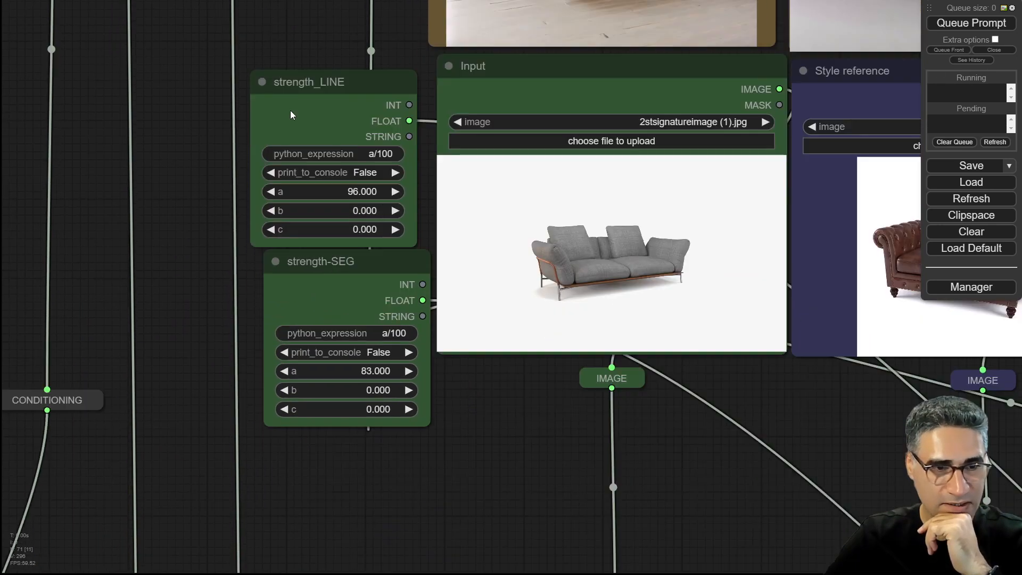
{"action": "left_click_drag", "start_coordinate": [321, 190], "coordinate": [339, 192]}
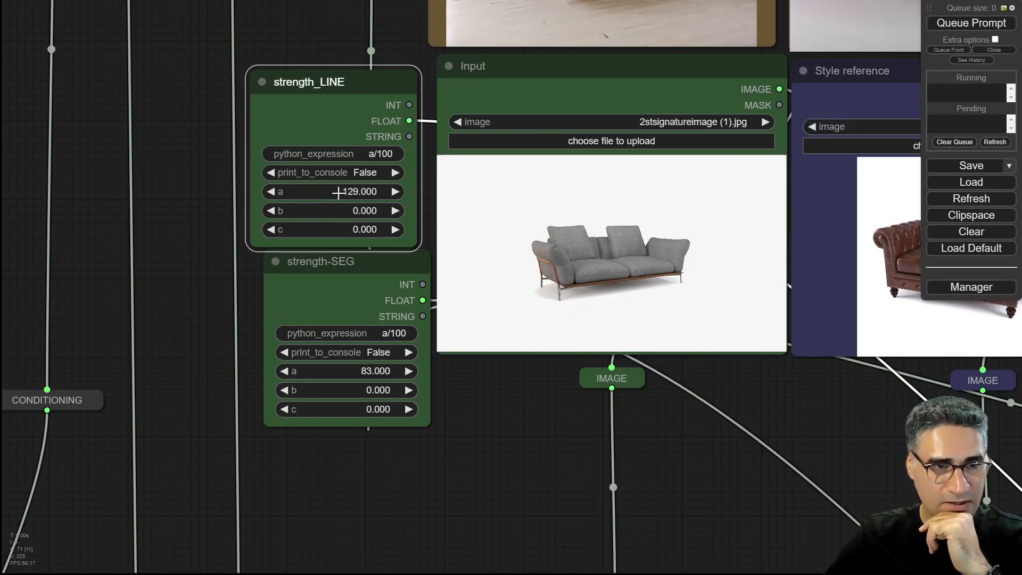
{"action": "left_click", "coordinate": [974, 23]}
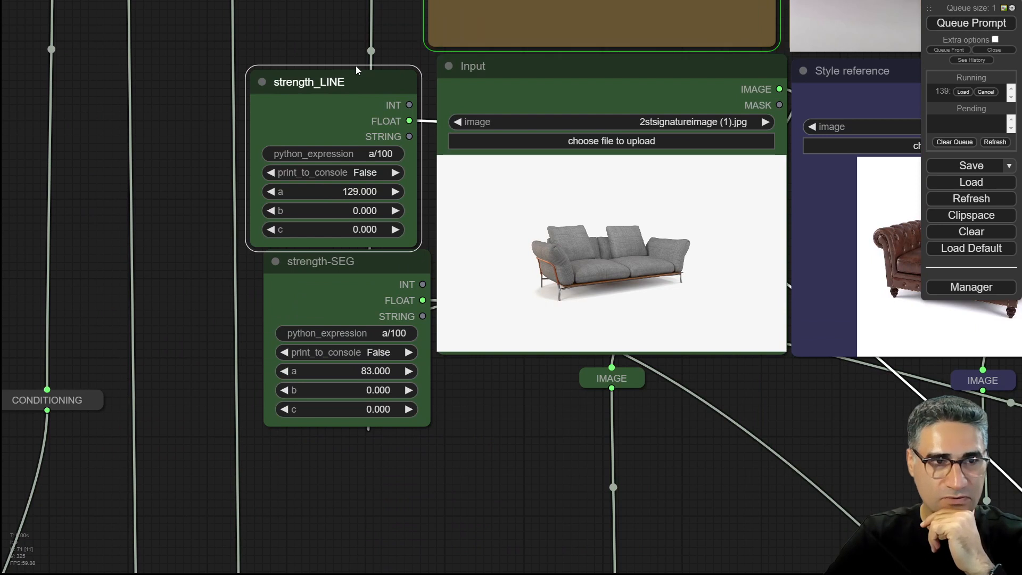
Step: Inspect the forming sofa preview up close and cancel the running generation
{"action": "left_click_drag", "start_coordinate": [355, 65], "coordinate": [336, 364]}
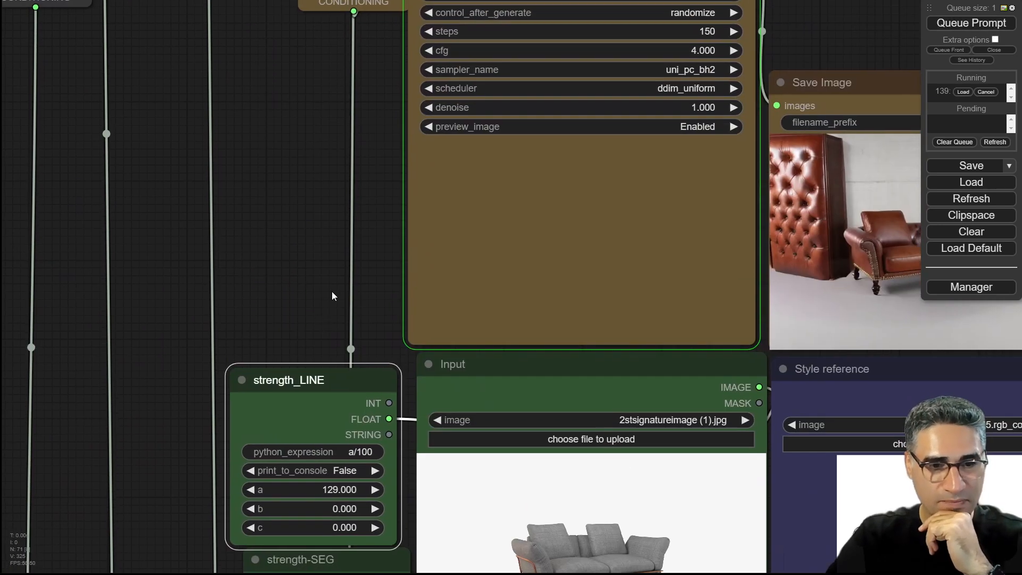
{"action": "scroll", "coordinate": [653, 249], "scroll_direction": "up", "scroll_amount": 5}
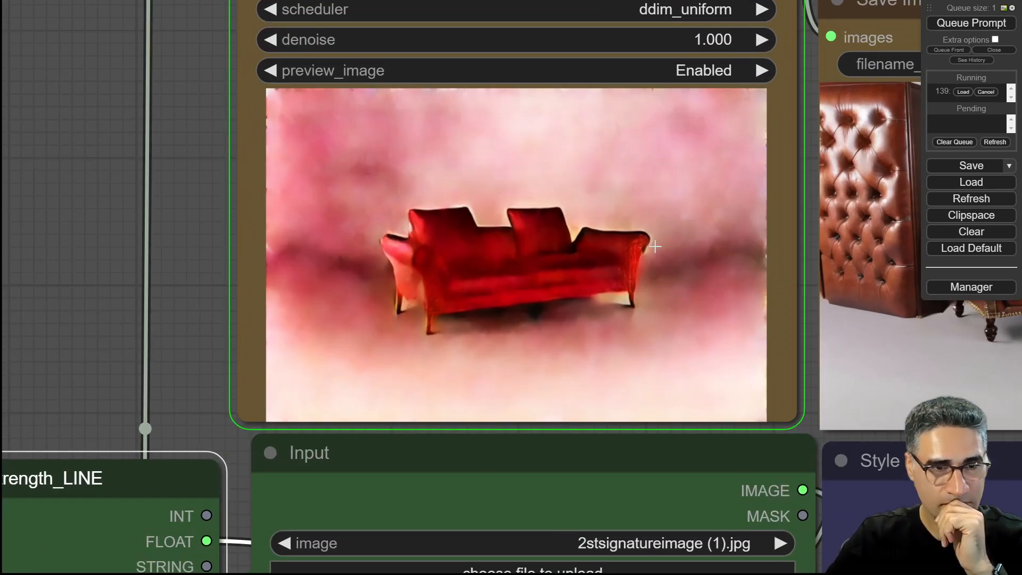
{"action": "scroll", "coordinate": [440, 274], "scroll_direction": "up", "scroll_amount": 7}
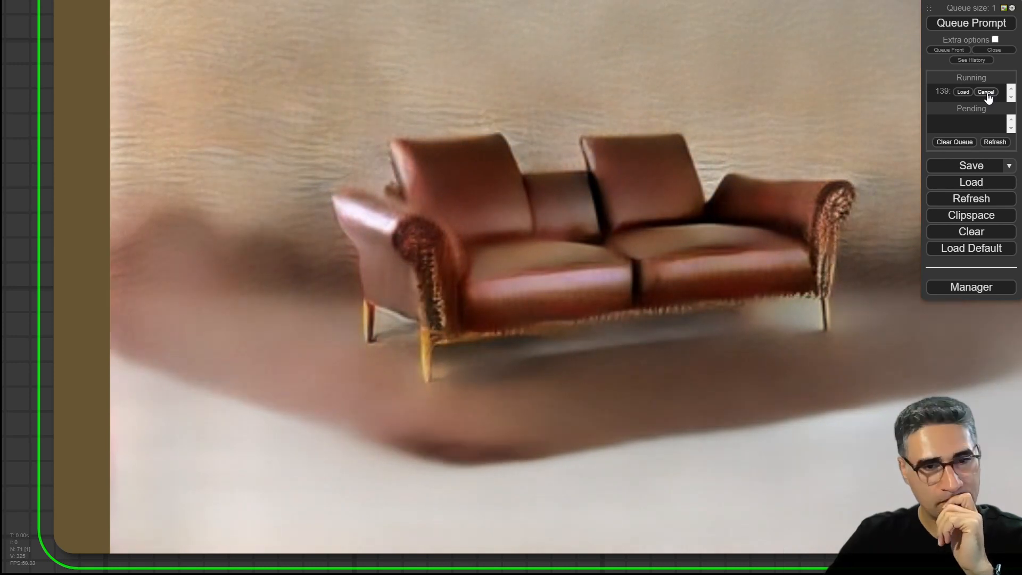
{"action": "left_click", "coordinate": [986, 93]}
Step: Connect the control_v11p_sd15_lineart_slimmed ControlNet model to the control_net input of the Apply ControlNet node in place of the scribble model
{"action": "scroll", "coordinate": [588, 361], "scroll_direction": "down", "scroll_amount": 10}
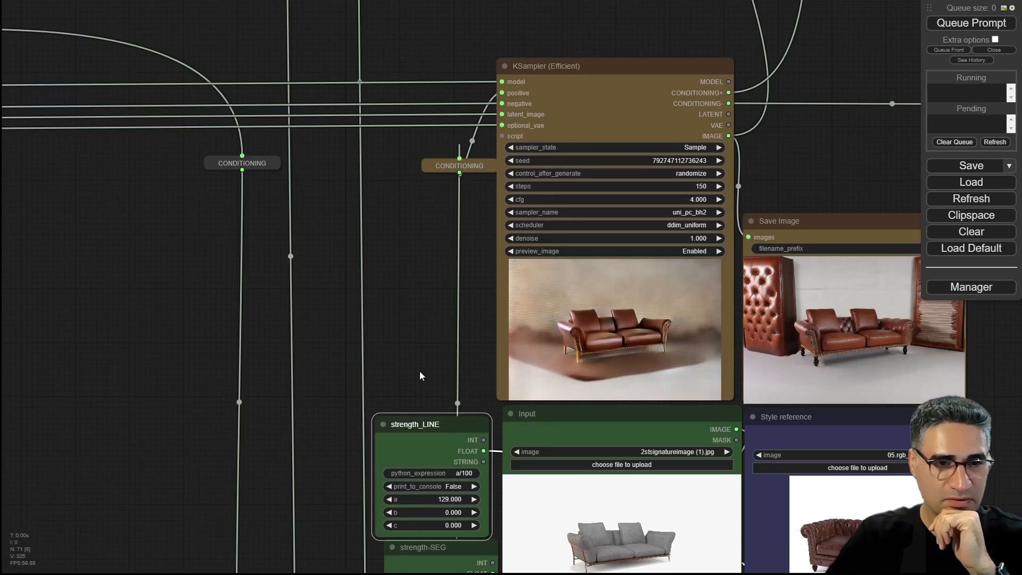
{"action": "left_click_drag", "start_coordinate": [420, 376], "coordinate": [449, 22]}
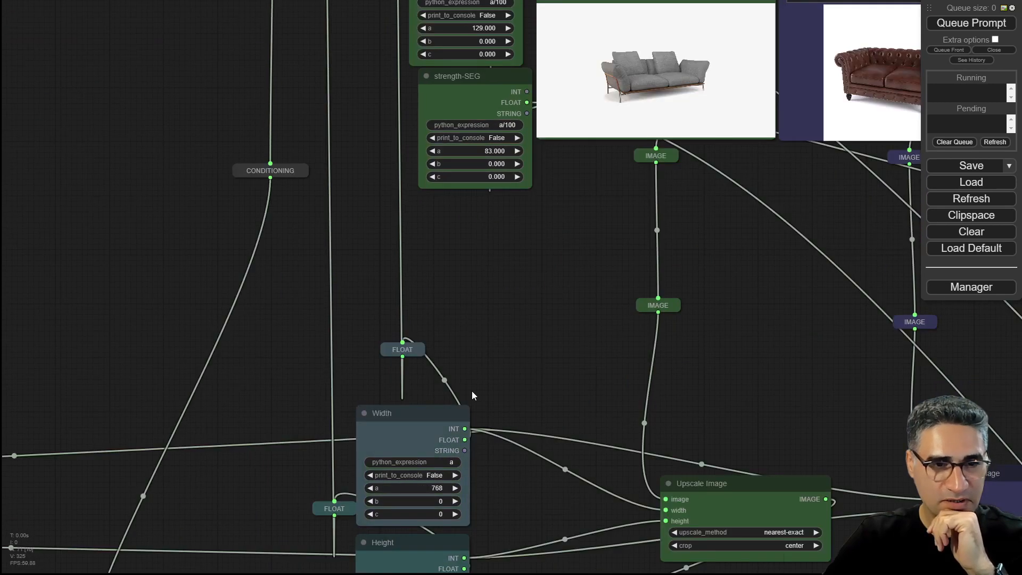
{"action": "left_click_drag", "start_coordinate": [472, 391], "coordinate": [596, 51]}
{"action": "left_click_drag", "start_coordinate": [600, 453], "coordinate": [736, 139]}
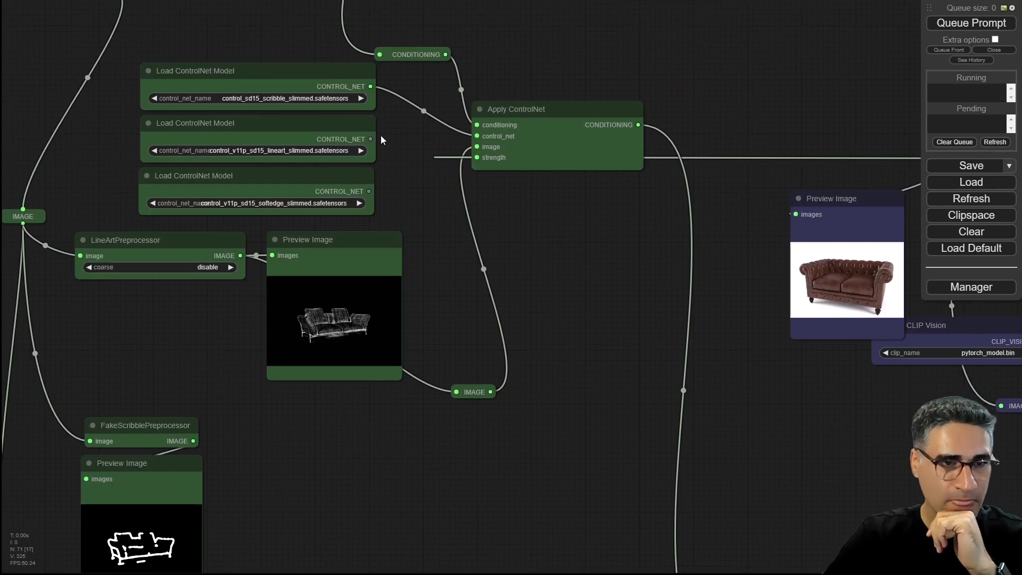
{"action": "left_click_drag", "start_coordinate": [372, 139], "coordinate": [477, 136]}
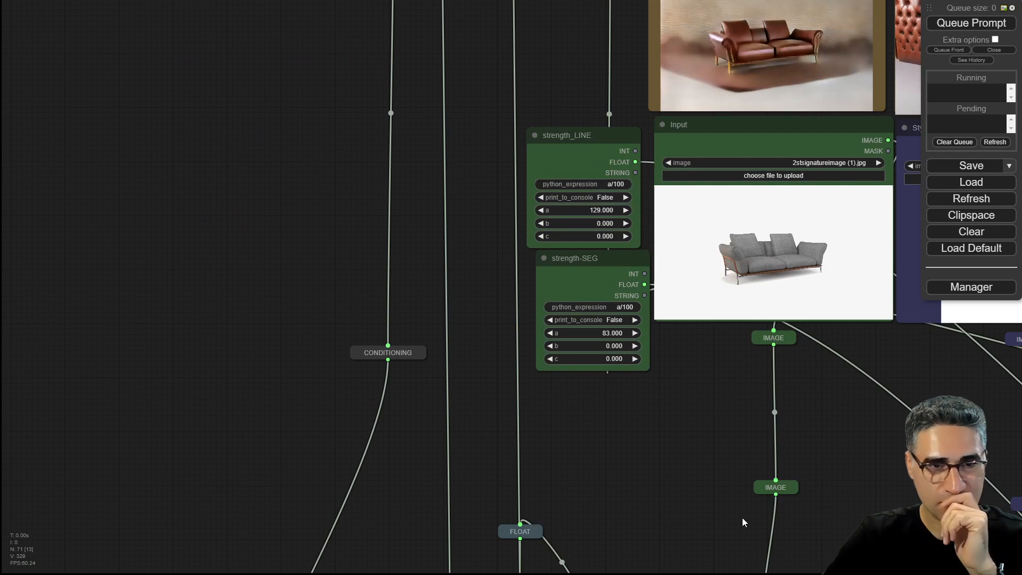
Step: Lower the strength_LINE value a to 65 and queue the prompt
{"action": "scroll", "coordinate": [653, 351], "scroll_direction": "up", "scroll_amount": 5}
{"action": "left_click_drag", "start_coordinate": [648, 258], "coordinate": [616, 359]}
{"action": "left_click_drag", "start_coordinate": [526, 229], "coordinate": [488, 212]}
{"action": "left_click_drag", "start_coordinate": [478, 88], "coordinate": [391, 372]}
{"action": "left_click", "coordinate": [957, 27]}
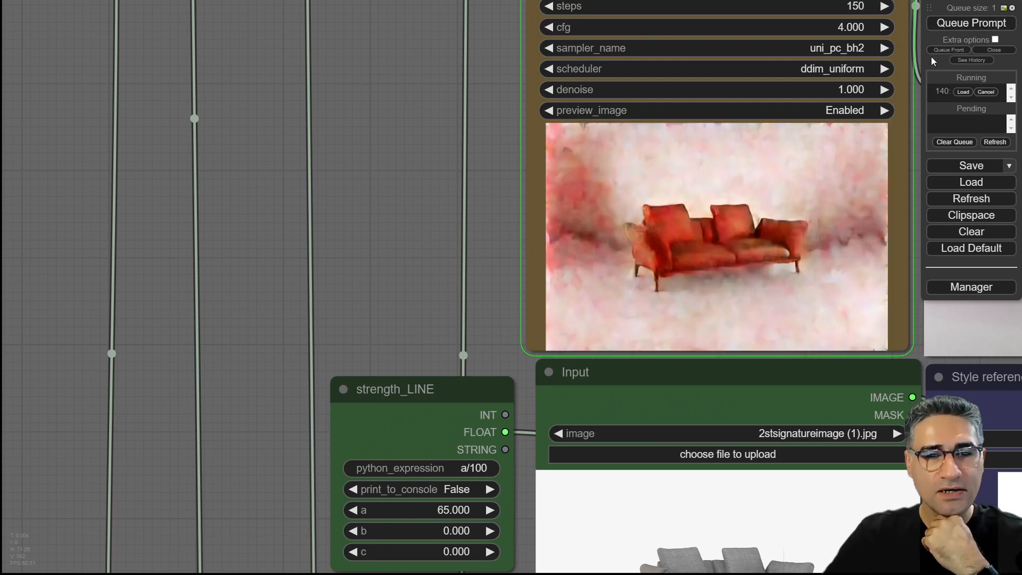
Step: Nudge the Input node slightly toward the strength nodes, keeping the sampler preview and input sofa in view
{"action": "left_click_drag", "start_coordinate": [493, 270], "coordinate": [356, 210]}
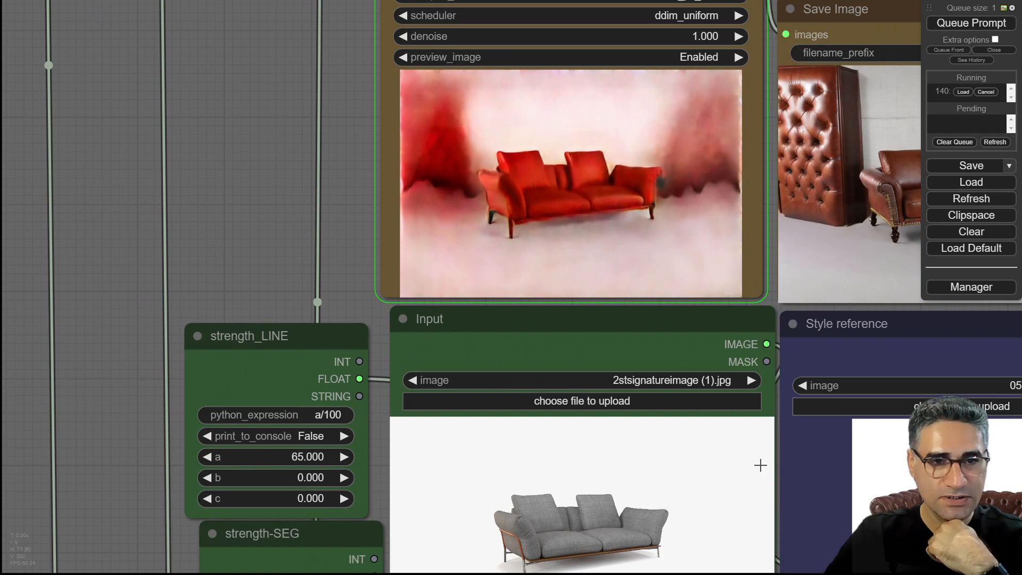
{"action": "left_click", "coordinate": [769, 310]}
{"action": "left_click_drag", "start_coordinate": [769, 310], "coordinate": [765, 309]}
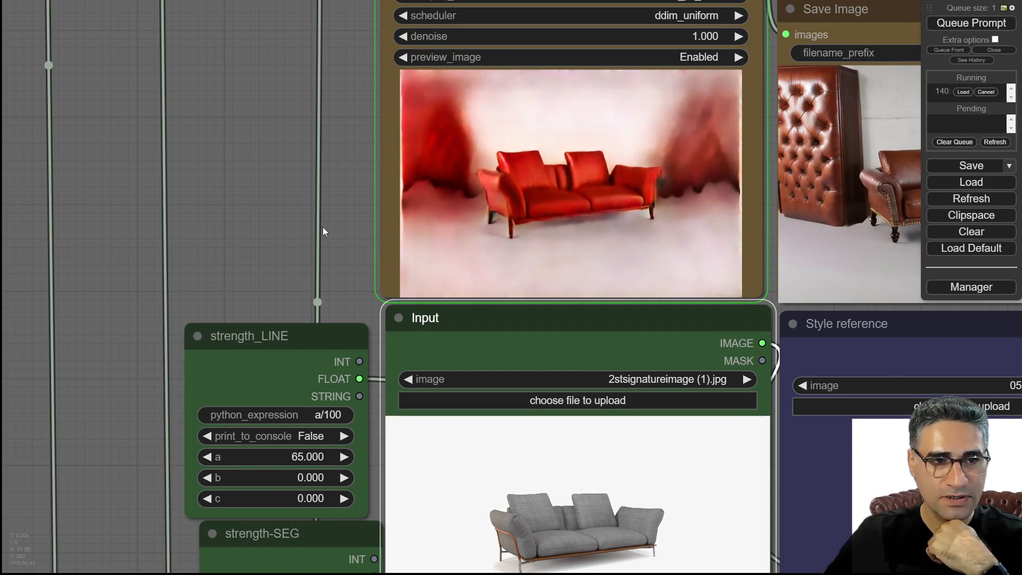
{"action": "left_click_drag", "start_coordinate": [339, 221], "coordinate": [319, 170]}
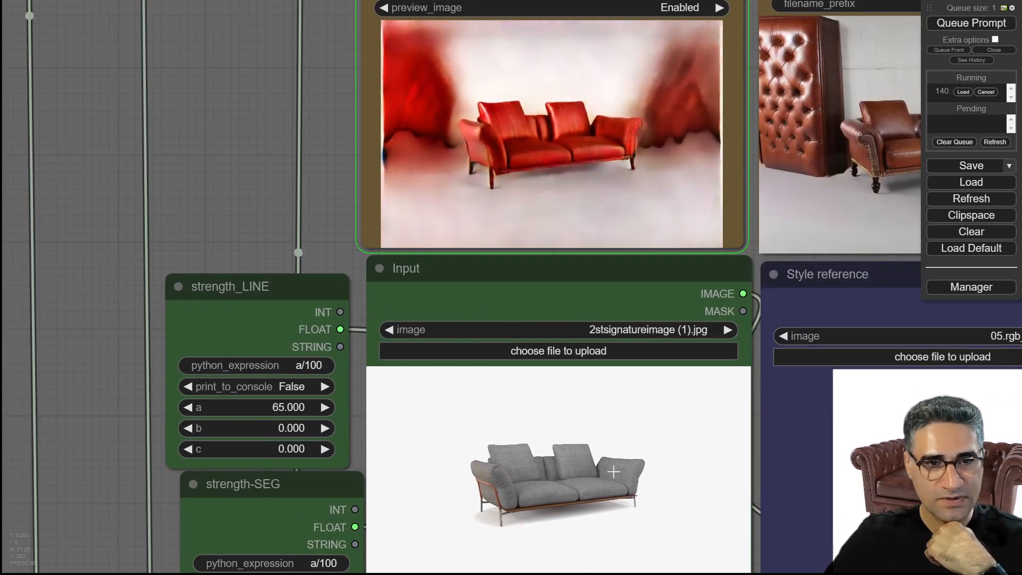
Step: Examine the lineart-guided sofa preview up close, including its cushions, armrests, legs and the tufted background panels
{"action": "scroll", "coordinate": [502, 110], "scroll_direction": "up", "scroll_amount": 5}
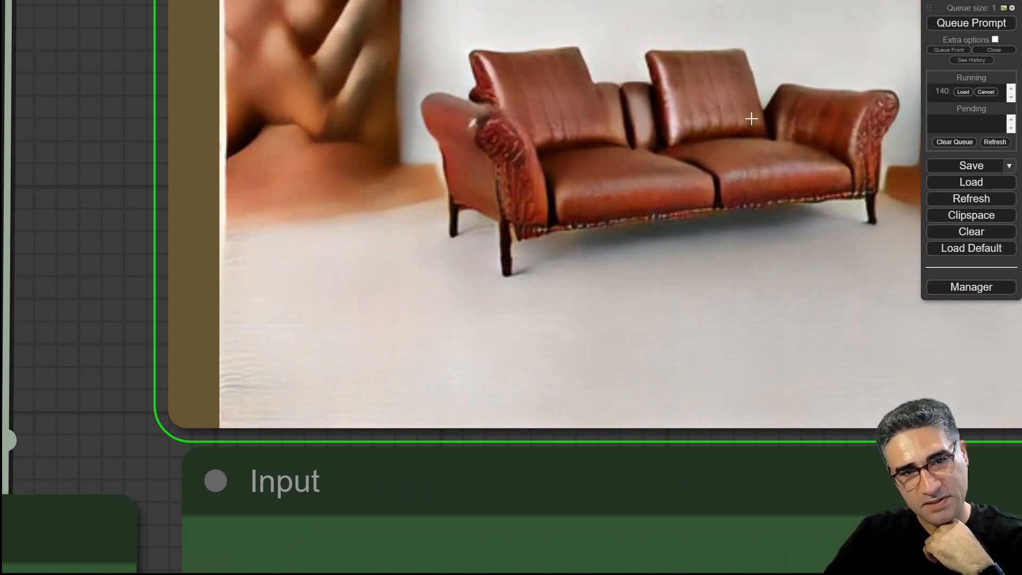
{"action": "scroll", "coordinate": [700, 134], "scroll_direction": "down", "scroll_amount": 8}
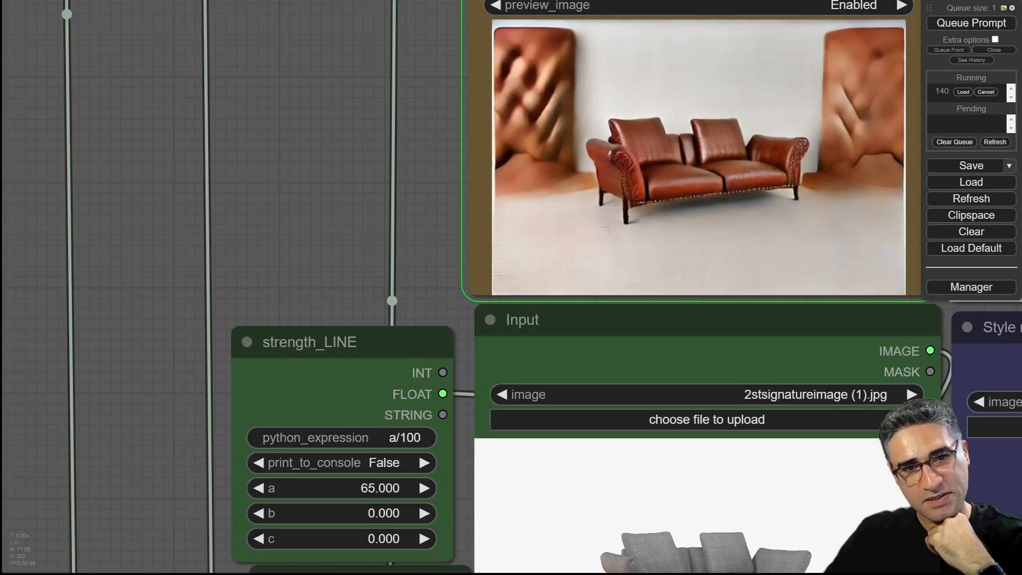
{"action": "left_click_drag", "start_coordinate": [337, 224], "coordinate": [162, 235]}
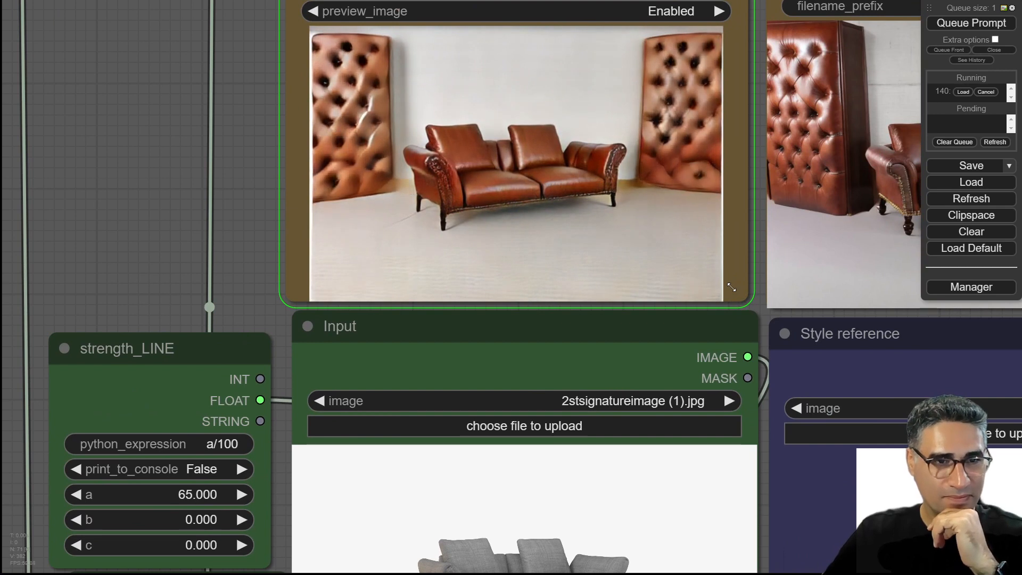
{"action": "scroll", "coordinate": [534, 128], "scroll_direction": "up", "scroll_amount": 10}
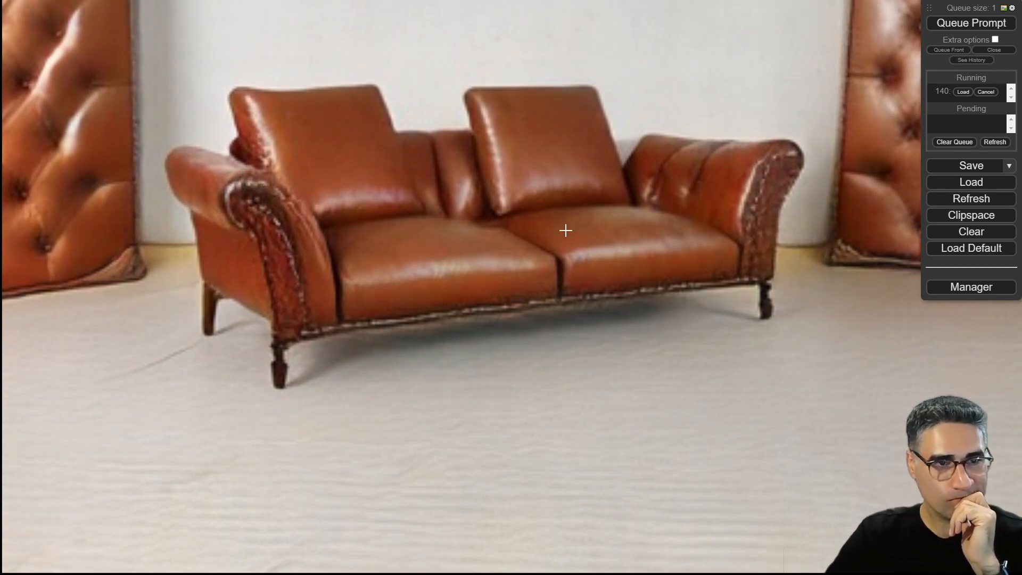
{"action": "scroll", "coordinate": [565, 230], "scroll_direction": "down", "scroll_amount": 9}
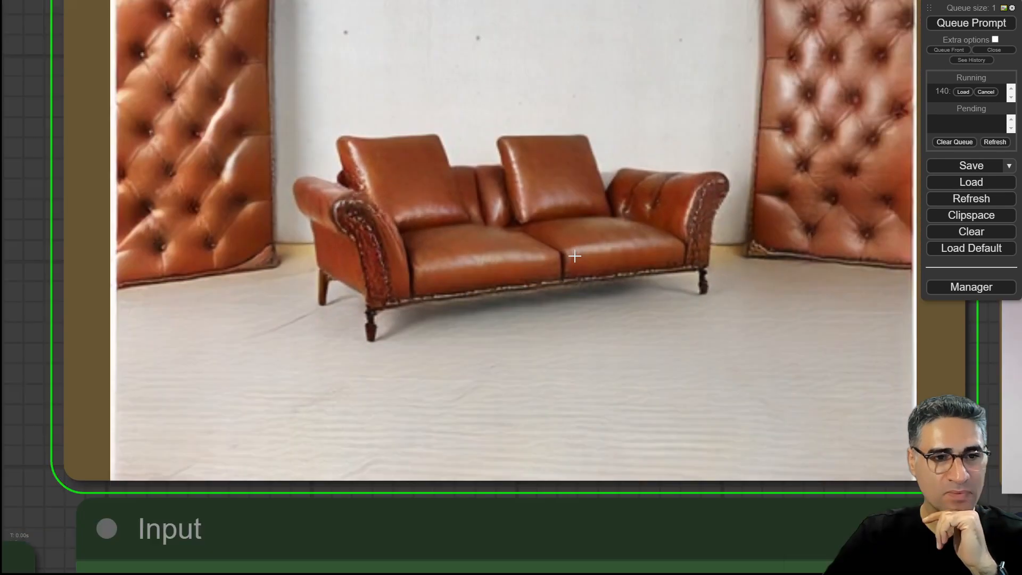
Step: Examine the leather sofa preview and its saved render up close, checking the cushions, armrests, legs and tufted background panels
{"action": "scroll", "coordinate": [584, 266], "scroll_direction": "down", "scroll_amount": 2}
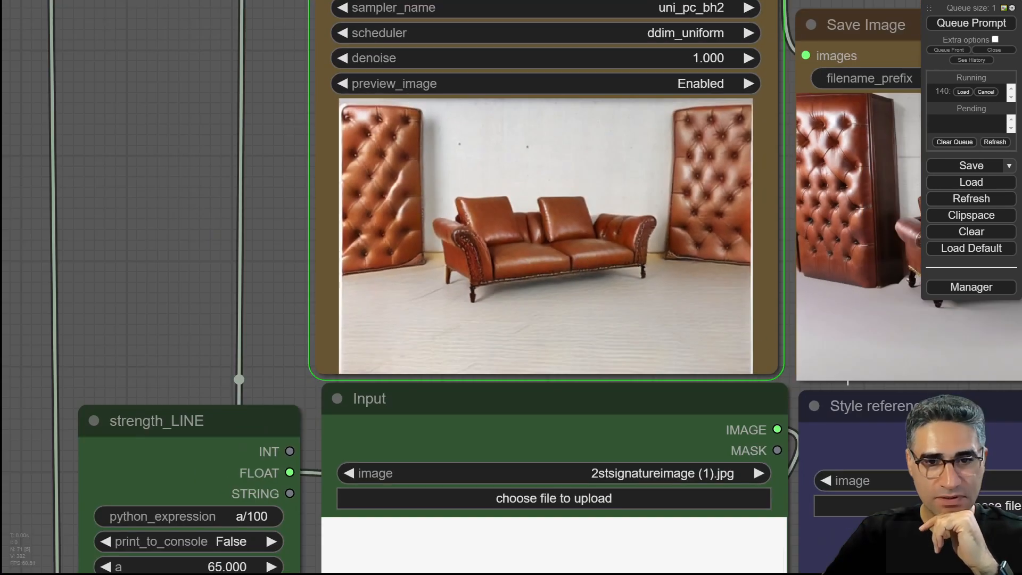
{"action": "mouse_move", "coordinate": [825, 391]}
{"action": "left_mouse_down"}
{"action": "mouse_move", "coordinate": [816, 391]}
{"action": "mouse_move", "coordinate": [835, 394]}
{"action": "mouse_move", "coordinate": [817, 393]}
{"action": "left_mouse_up"}
{"action": "scroll", "coordinate": [532, 239], "scroll_direction": "up", "scroll_amount": 10}
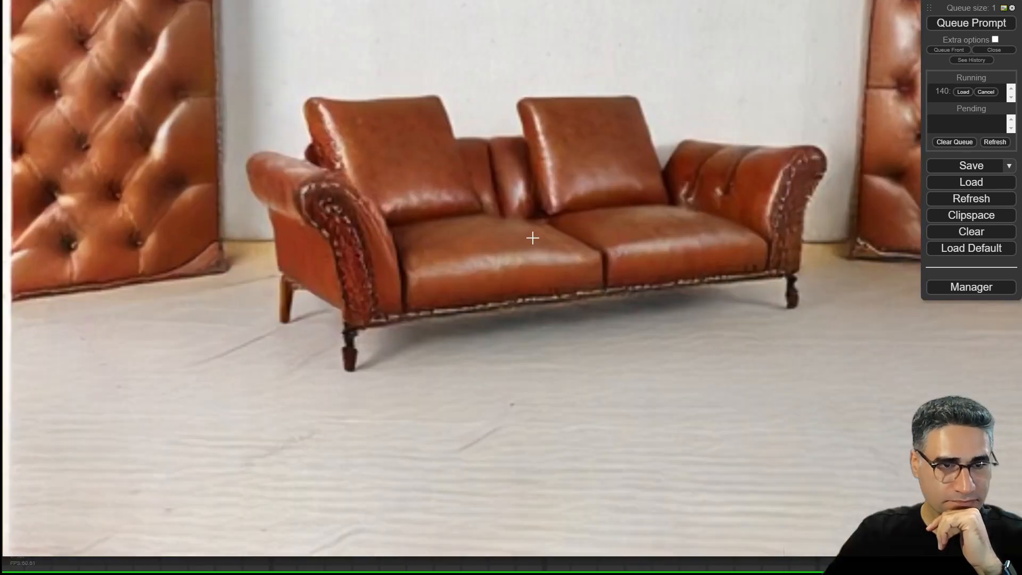
{"action": "scroll", "coordinate": [533, 238], "scroll_direction": "down", "scroll_amount": 12}
{"action": "left_click_drag", "start_coordinate": [747, 56], "coordinate": [761, 104]}
{"action": "scroll", "coordinate": [520, 300], "scroll_direction": "up", "scroll_amount": 12}
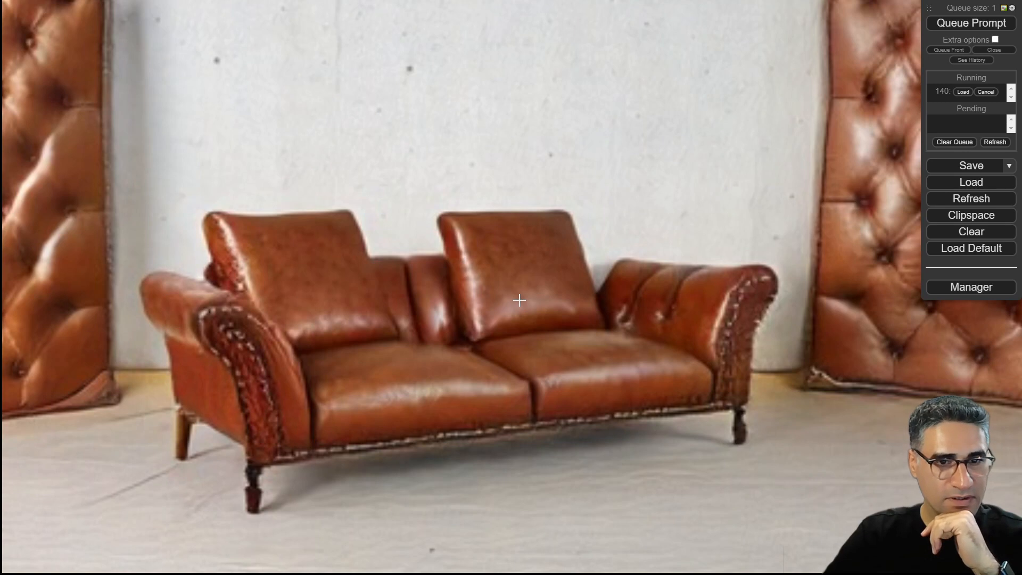
{"action": "scroll", "coordinate": [527, 312], "scroll_direction": "down", "scroll_amount": 5}
{"action": "scroll", "coordinate": [544, 339], "scroll_direction": "down", "scroll_amount": 5}
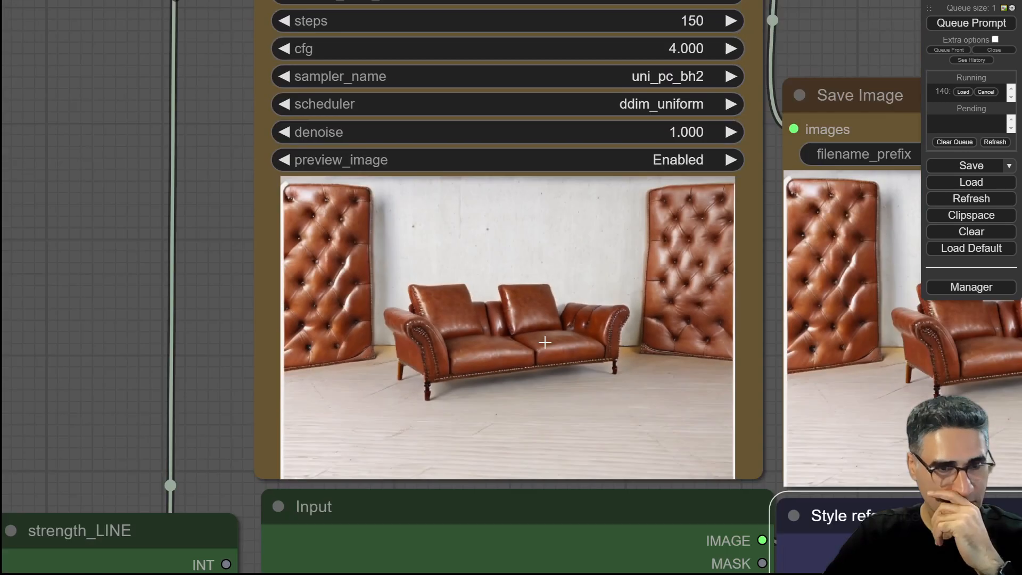
{"action": "left_click_drag", "start_coordinate": [218, 372], "coordinate": [1, 318]}
{"action": "scroll", "coordinate": [890, 294], "scroll_direction": "up", "scroll_amount": 6}
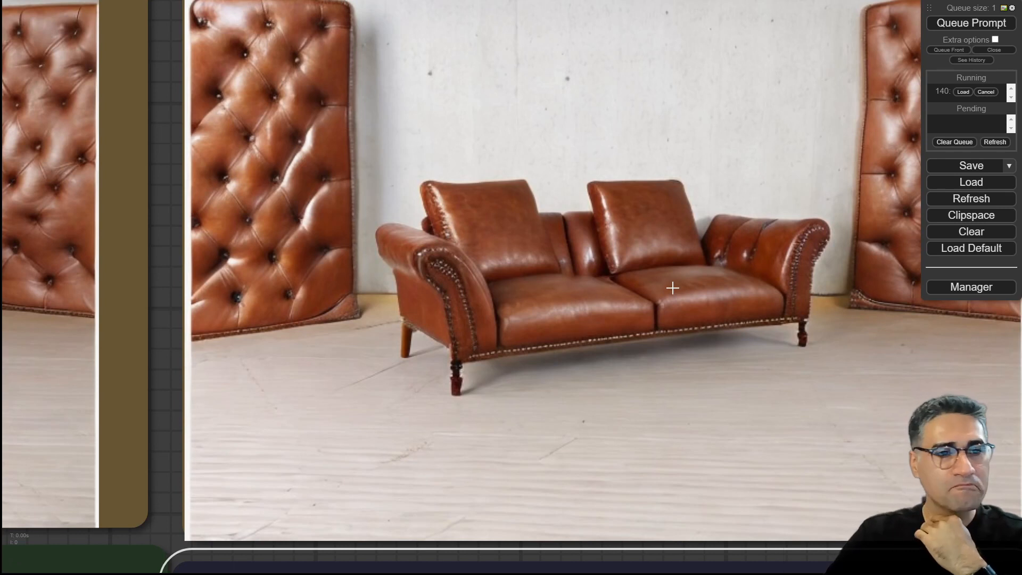
{"action": "scroll", "coordinate": [678, 281], "scroll_direction": "down", "scroll_amount": 5}
Step: Cancel the running job and queue a new prompt with boccaccio-luxury-italian-sofa-centre-table-800x500 (10).jpg as the style reference
{"action": "left_click", "coordinate": [986, 92]}
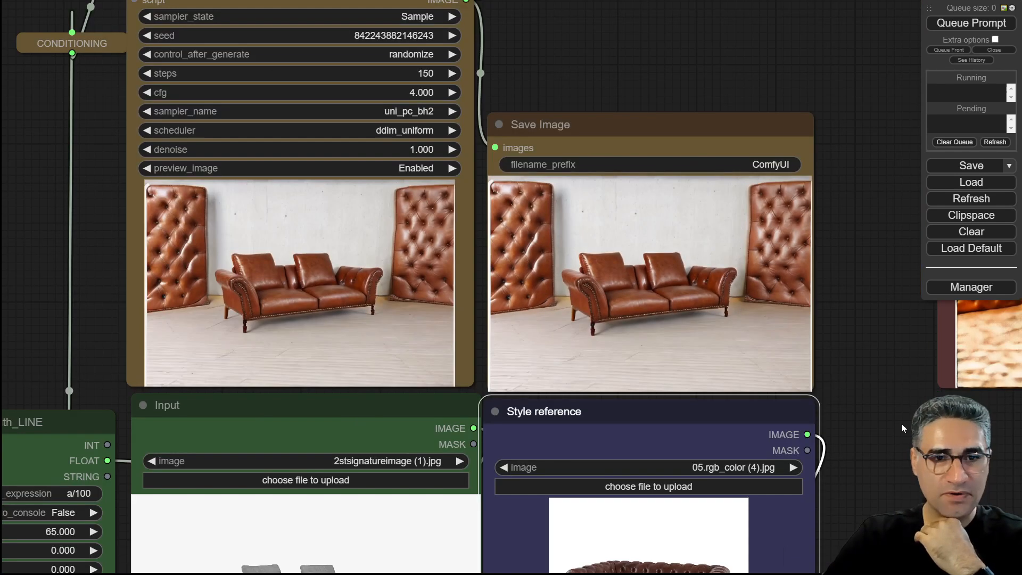
{"action": "scroll", "coordinate": [53, 343], "scroll_direction": "down", "scroll_amount": 7}
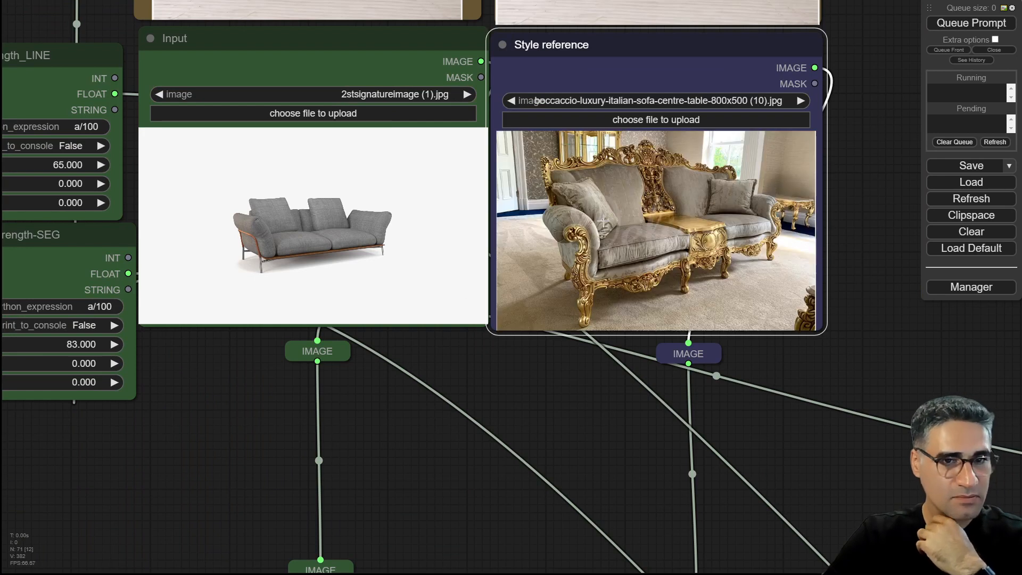
{"action": "scroll", "coordinate": [326, 230], "scroll_direction": "up", "scroll_amount": 5}
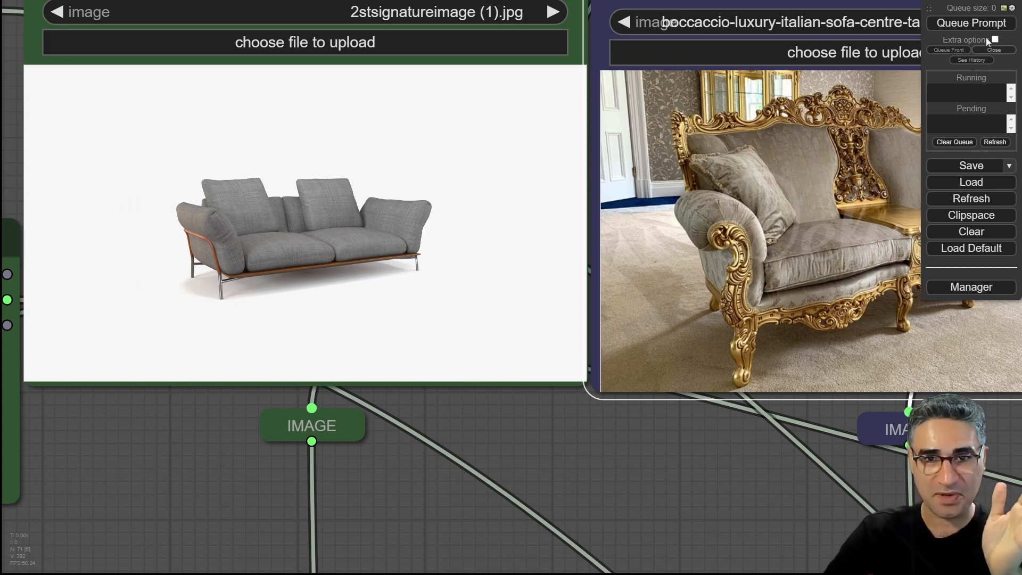
{"action": "left_click", "coordinate": [970, 23]}
Step: Follow the new sofa preview as it develops, examining the upholstery, frame, legs and background wall up close
{"action": "scroll", "coordinate": [676, 494], "scroll_direction": "down", "scroll_amount": 6}
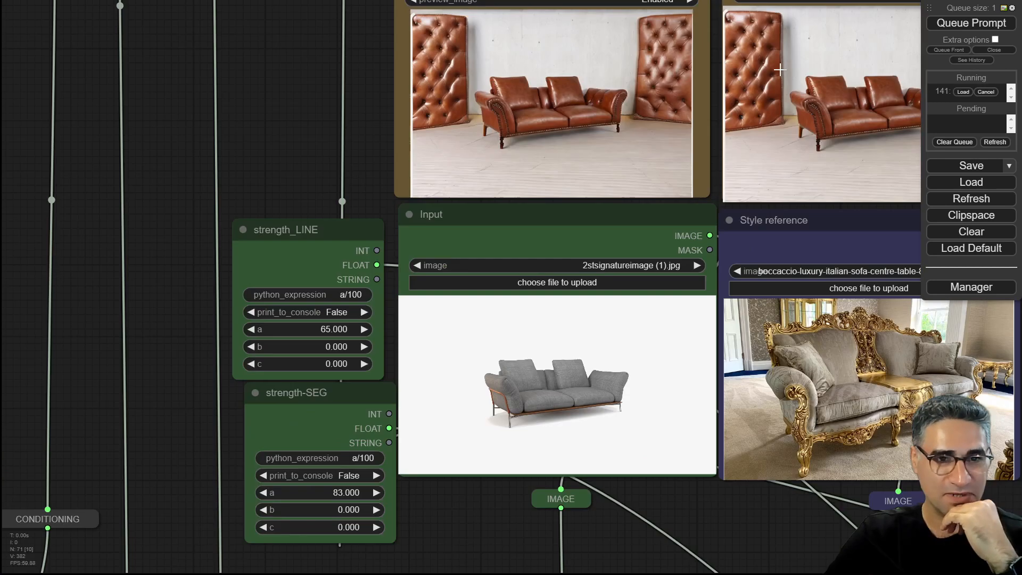
{"action": "left_click_drag", "start_coordinate": [367, 124], "coordinate": [363, 146]}
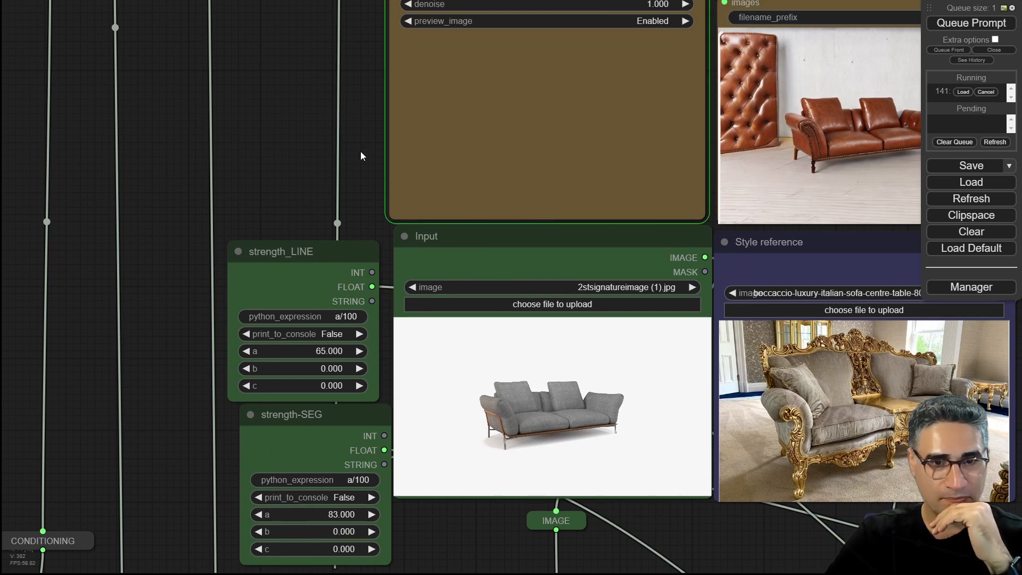
{"action": "left_click_drag", "start_coordinate": [360, 151], "coordinate": [251, 294]}
{"action": "scroll", "coordinate": [334, 261], "scroll_direction": "up", "scroll_amount": 6}
{"action": "scroll", "coordinate": [212, 303], "scroll_direction": "up", "scroll_amount": 4}
{"action": "scroll", "coordinate": [60, 190], "scroll_direction": "down", "scroll_amount": 3}
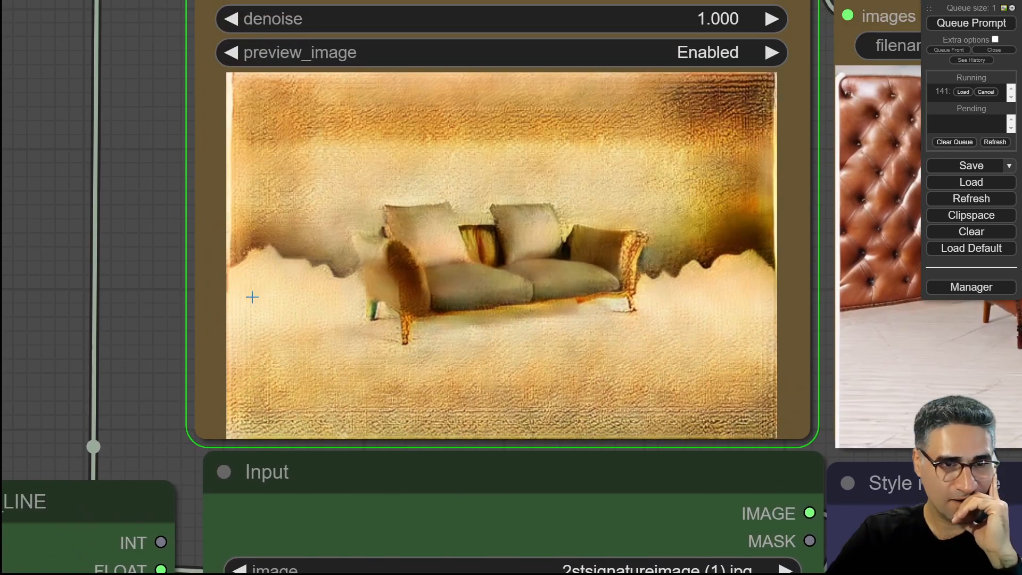
{"action": "scroll", "coordinate": [425, 292], "scroll_direction": "up", "scroll_amount": 4}
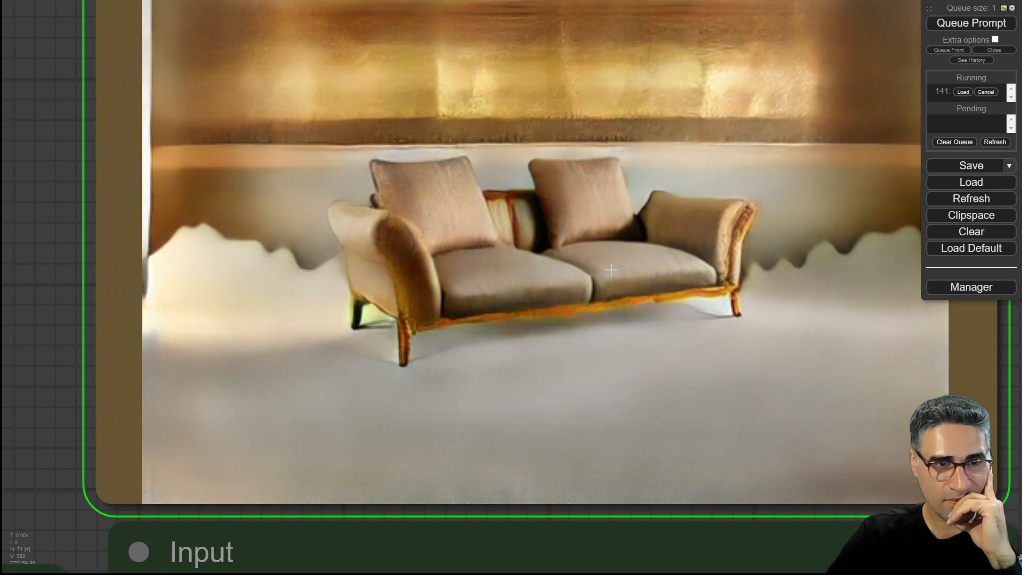
{"action": "scroll", "coordinate": [611, 270], "scroll_direction": "down", "scroll_amount": 1}
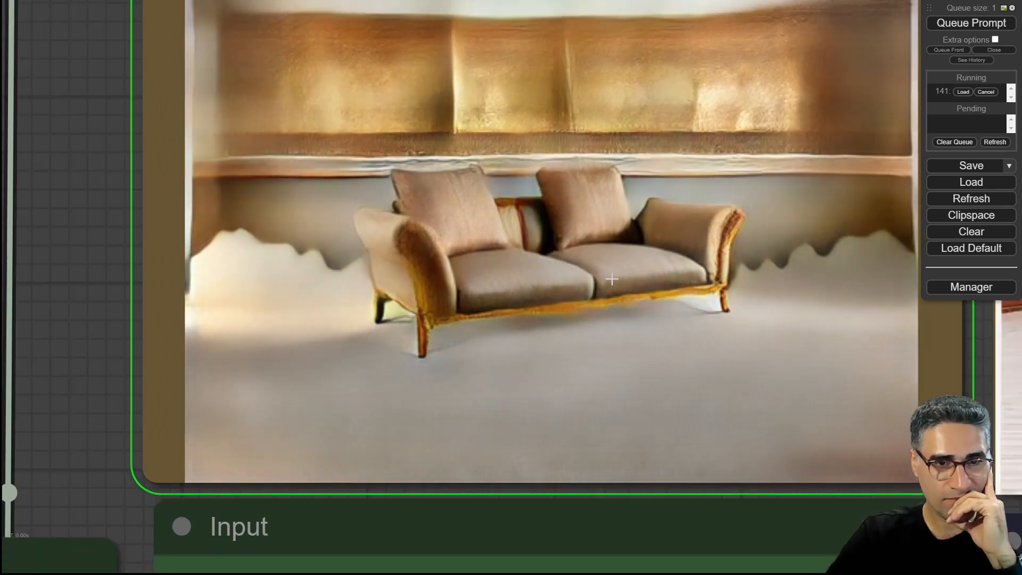
{"action": "scroll", "coordinate": [525, 213], "scroll_direction": "up", "scroll_amount": 5}
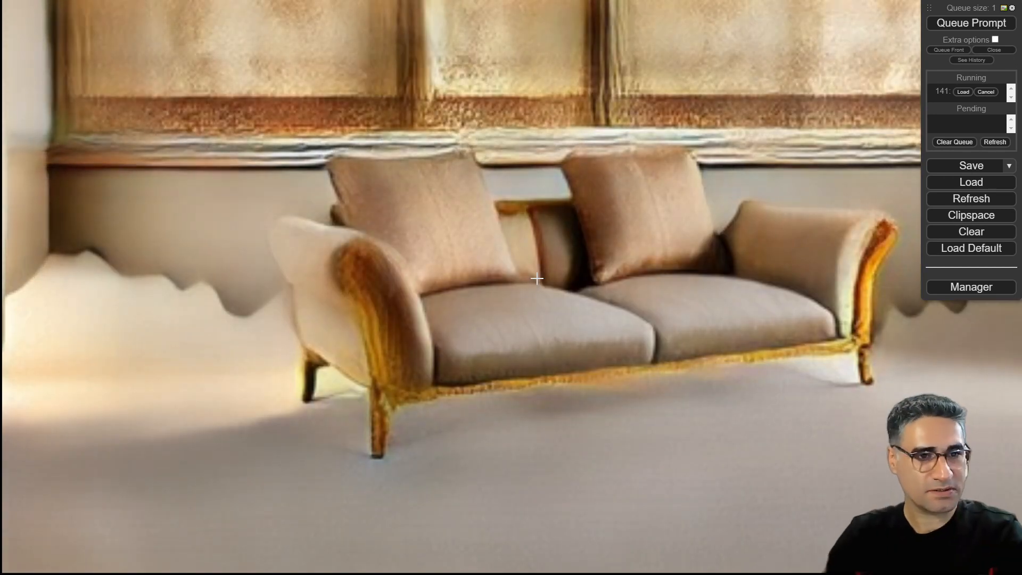
{"action": "scroll", "coordinate": [537, 279], "scroll_direction": "down", "scroll_amount": 7}
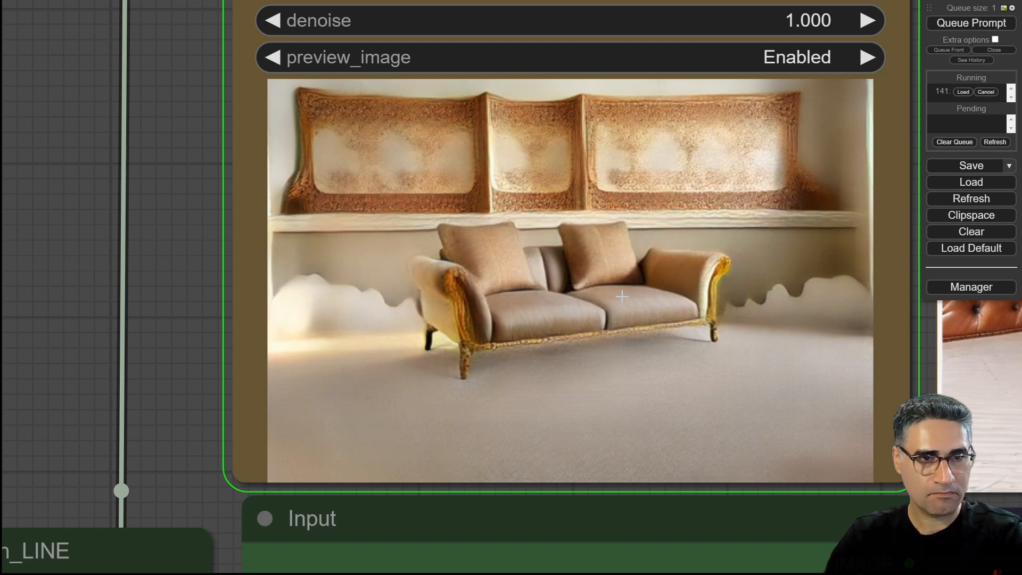
{"action": "scroll", "coordinate": [623, 296], "scroll_direction": "down", "scroll_amount": 1}
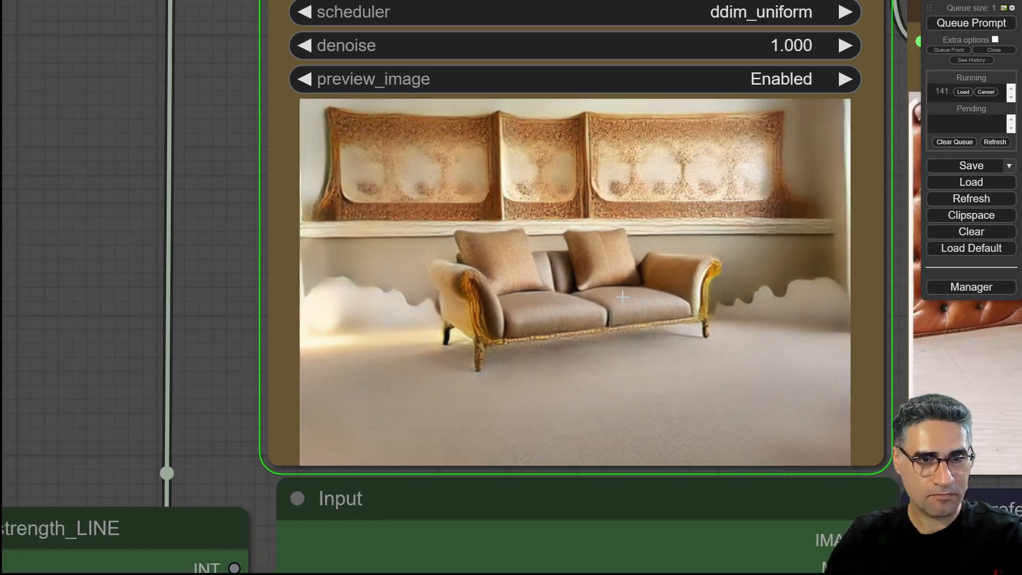
Step: Inspect the more refined sofa preview closely, including the carved armrests, gold trim, pillows and ornate wall panels
{"action": "left_click_drag", "start_coordinate": [222, 452], "coordinate": [228, 392]}
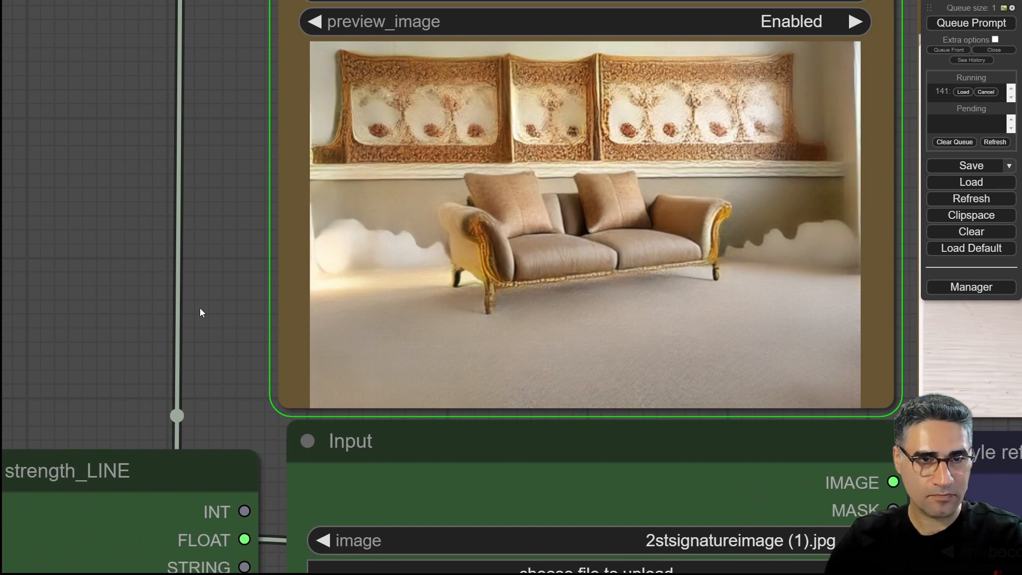
{"action": "scroll", "coordinate": [199, 308], "scroll_direction": "down", "scroll_amount": 4}
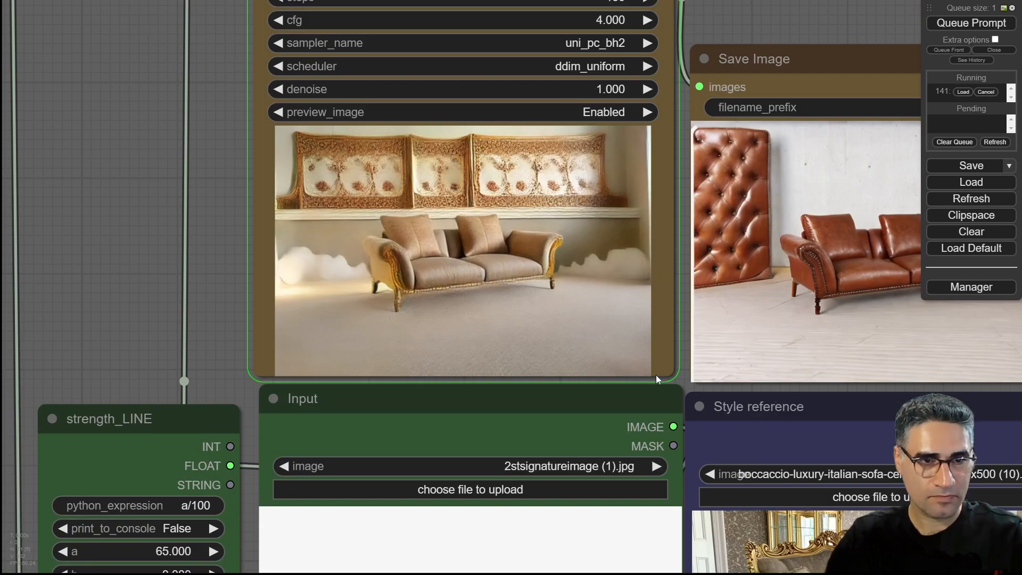
{"action": "scroll", "coordinate": [443, 255], "scroll_direction": "up", "scroll_amount": 10}
{"action": "scroll", "coordinate": [408, 225], "scroll_direction": "down", "scroll_amount": 8}
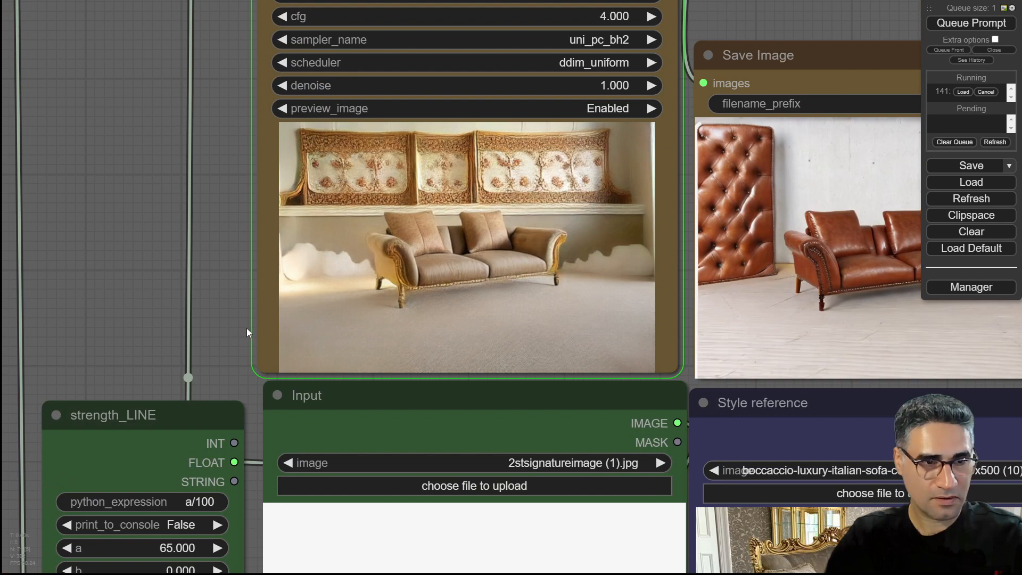
{"action": "left_click_drag", "start_coordinate": [244, 338], "coordinate": [309, 377]}
{"action": "scroll", "coordinate": [512, 253], "scroll_direction": "up", "scroll_amount": 5}
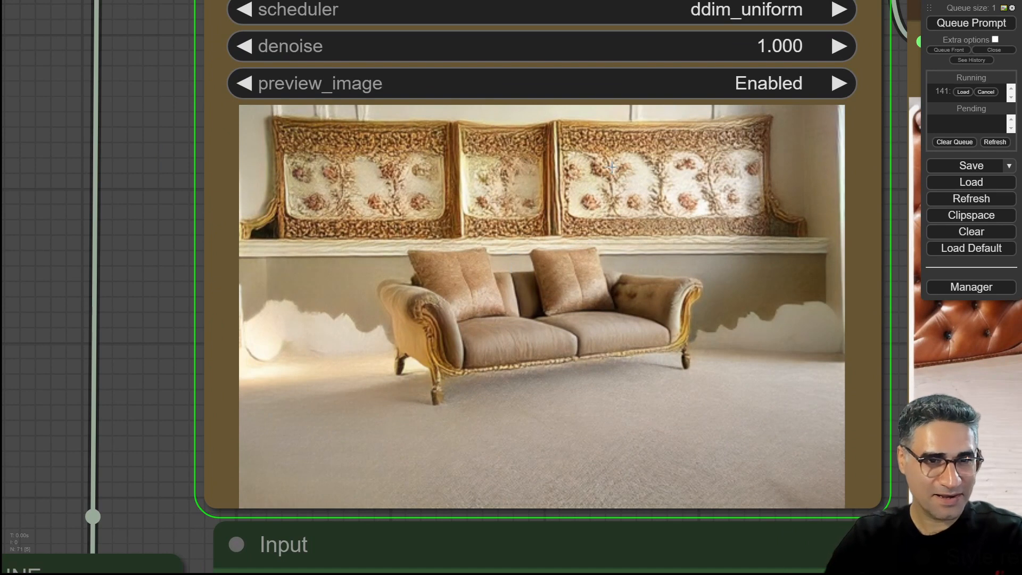
{"action": "scroll", "coordinate": [556, 320], "scroll_direction": "up", "scroll_amount": 10}
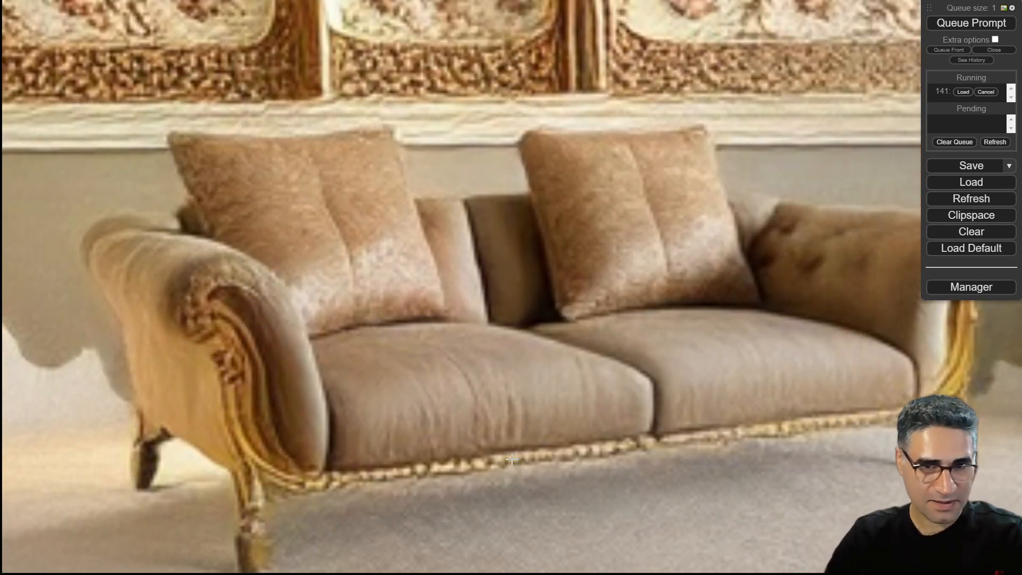
{"action": "scroll", "coordinate": [468, 426], "scroll_direction": "down", "scroll_amount": 14}
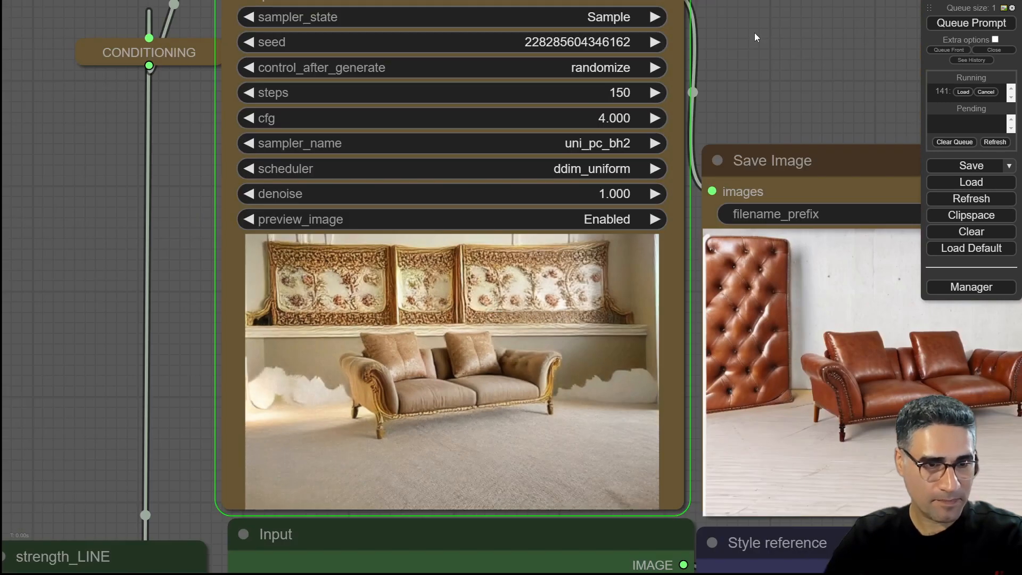
{"action": "scroll", "coordinate": [410, 428], "scroll_direction": "up", "scroll_amount": 4}
{"action": "scroll", "coordinate": [403, 422], "scroll_direction": "down", "scroll_amount": 5}
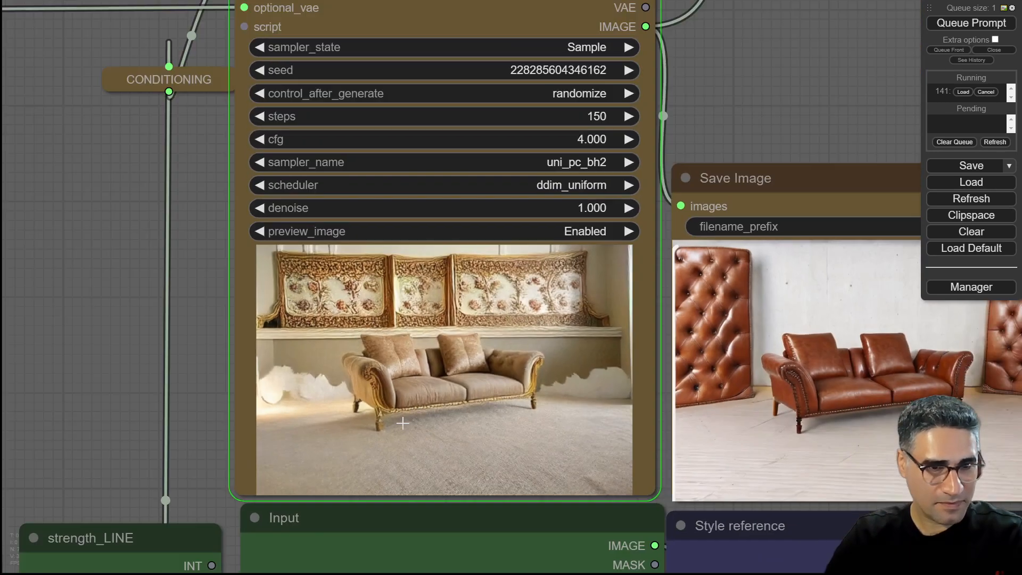
Step: Compare the saved render with the input sofa and style reference, and cancel the running job
{"action": "scroll", "coordinate": [256, 434], "scroll_direction": "down", "scroll_amount": 4}
{"action": "left_click_drag", "start_coordinate": [251, 436], "coordinate": [188, 215]}
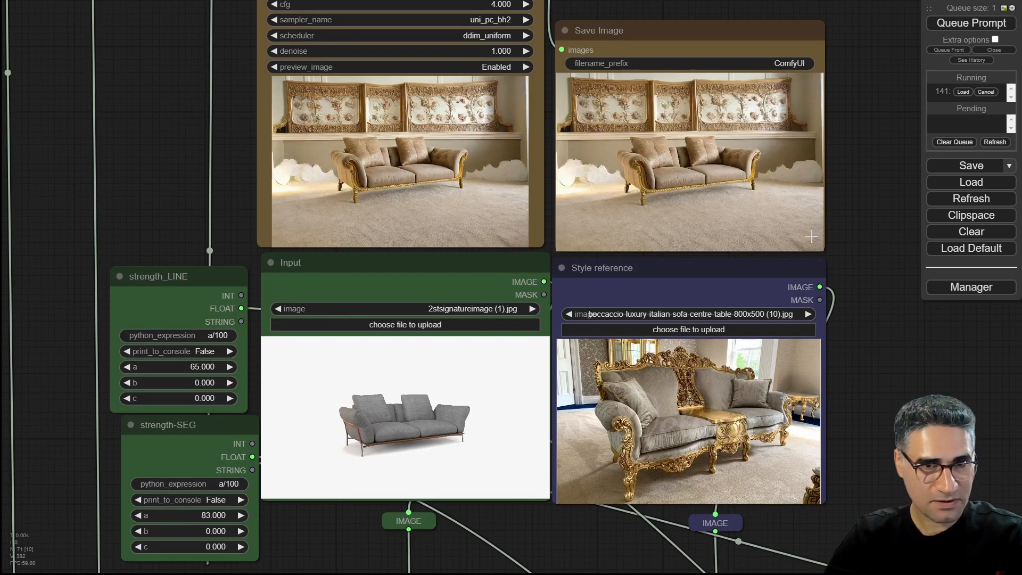
{"action": "left_click_drag", "start_coordinate": [852, 144], "coordinate": [650, 402]}
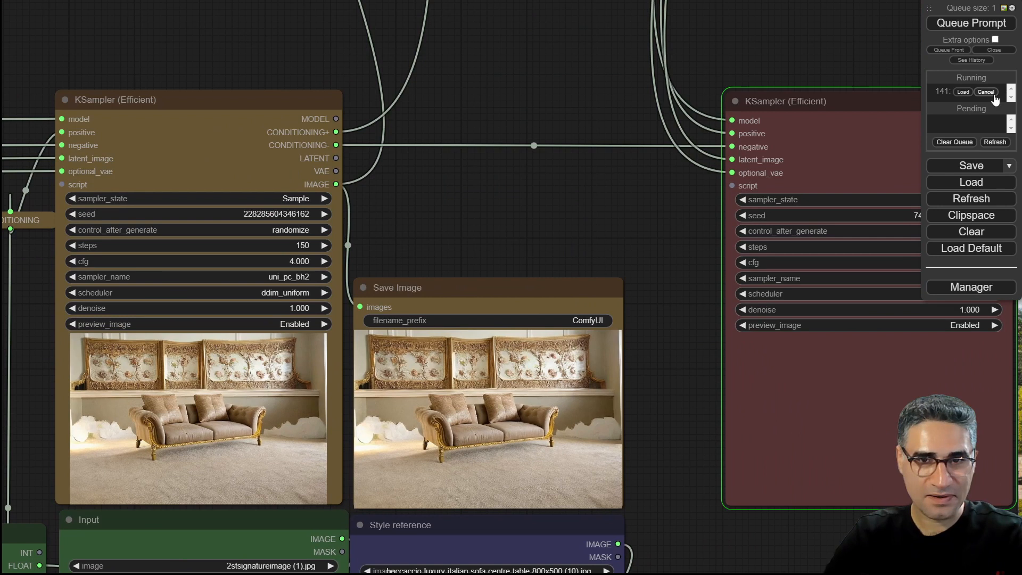
{"action": "left_click_drag", "start_coordinate": [465, 256], "coordinate": [713, 5]}
{"action": "scroll", "coordinate": [429, 146], "scroll_direction": "up", "scroll_amount": 6}
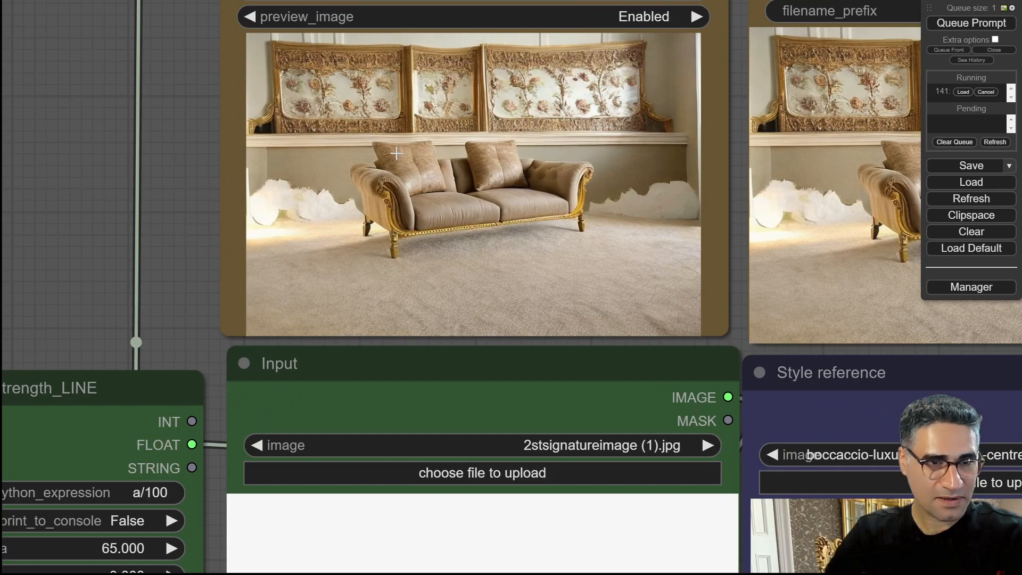
Step: Lower the strength-SEG value a to 33
{"action": "left_click_drag", "start_coordinate": [128, 240], "coordinate": [353, 2]}
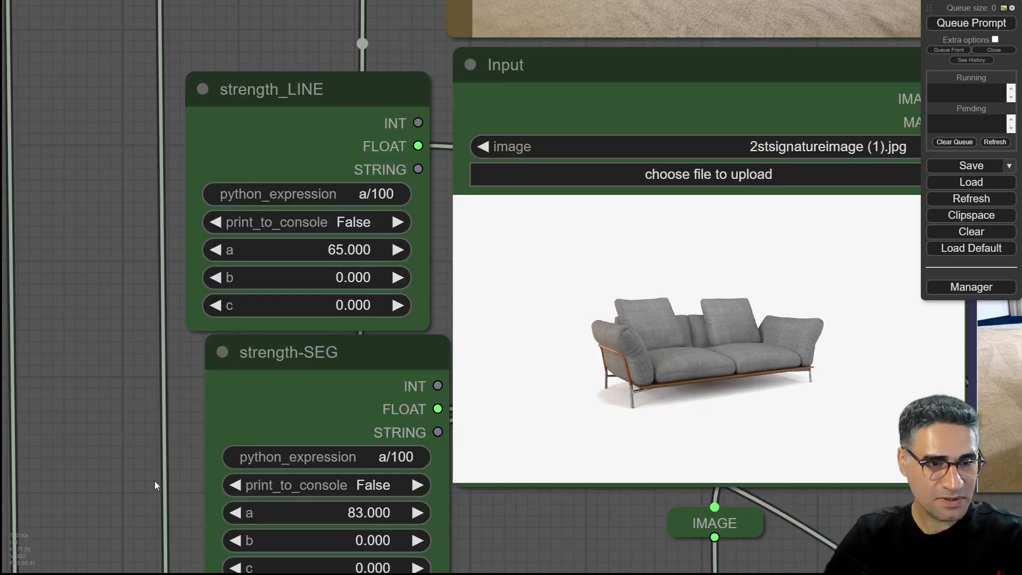
{"action": "left_click_drag", "start_coordinate": [202, 425], "coordinate": [232, 347]}
{"action": "left_click_drag", "start_coordinate": [335, 435], "coordinate": [311, 436]}
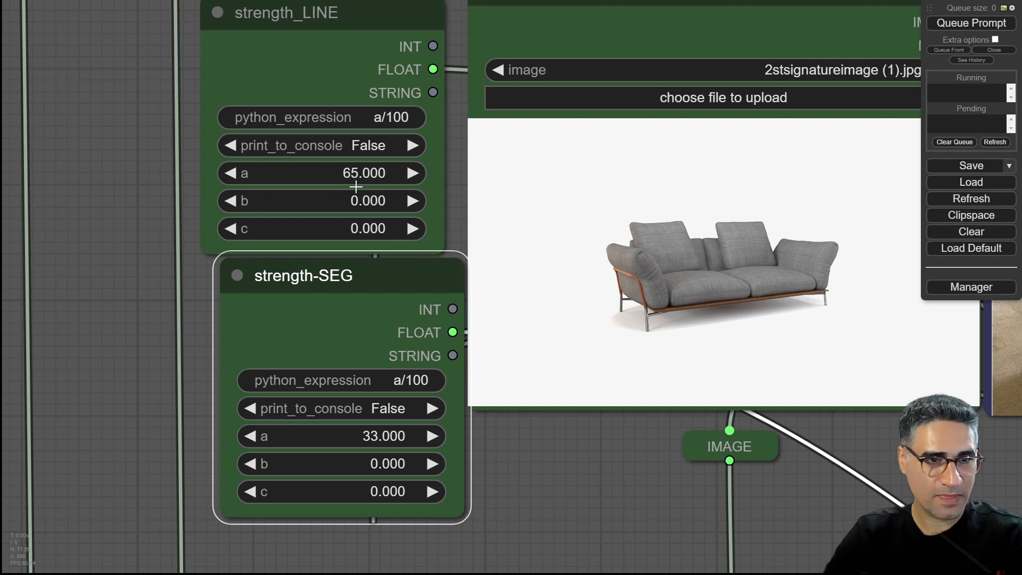
Step: Lower the strength_LINE value a to 31 and queue the prompt
{"action": "left_click_drag", "start_coordinate": [356, 186], "coordinate": [329, 183]}
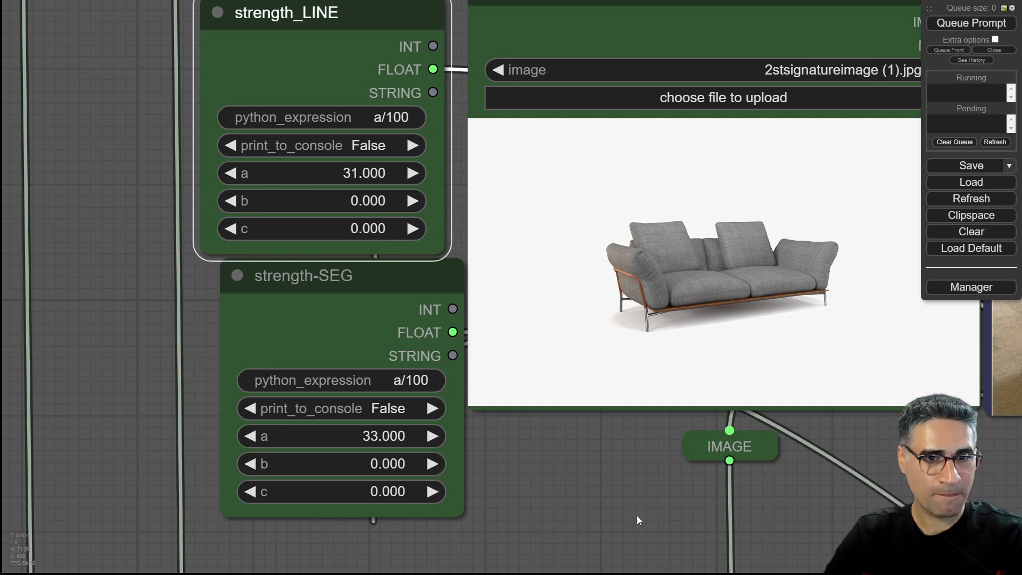
{"action": "left_click_drag", "start_coordinate": [639, 521], "coordinate": [475, 573]}
{"action": "left_click", "coordinate": [972, 23]}
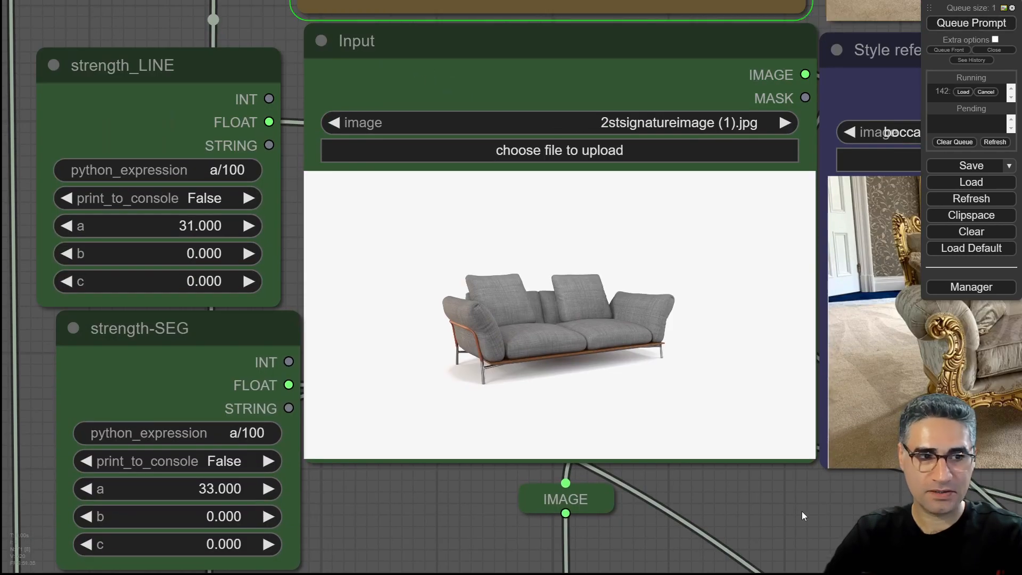
Step: Examine the sofa preview generated with the reduced strengths against the input and style reference, checking its shape, frame and room background
{"action": "left_click_drag", "start_coordinate": [802, 511], "coordinate": [644, 509]}
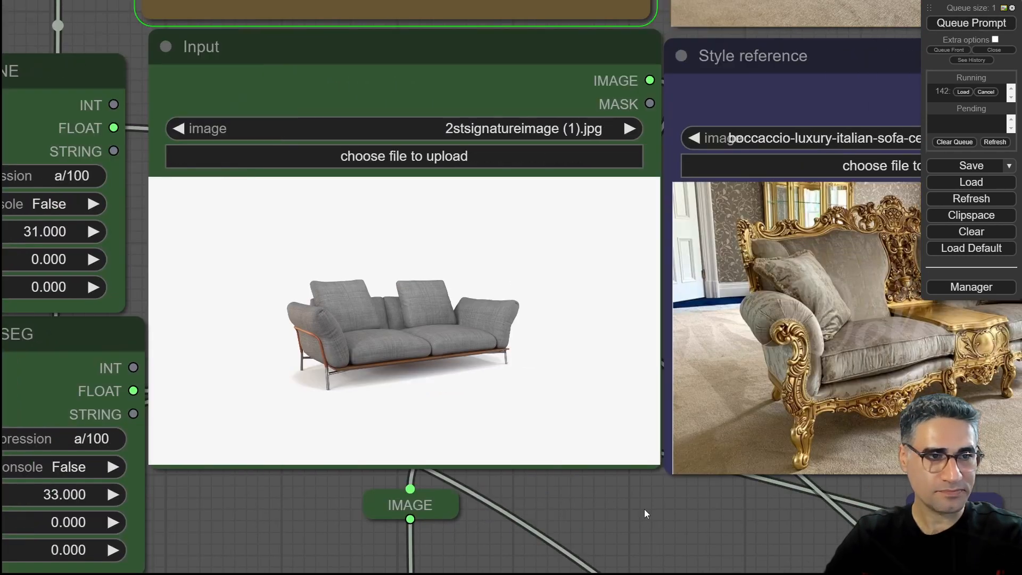
{"action": "scroll", "coordinate": [644, 509], "scroll_direction": "down", "scroll_amount": 5}
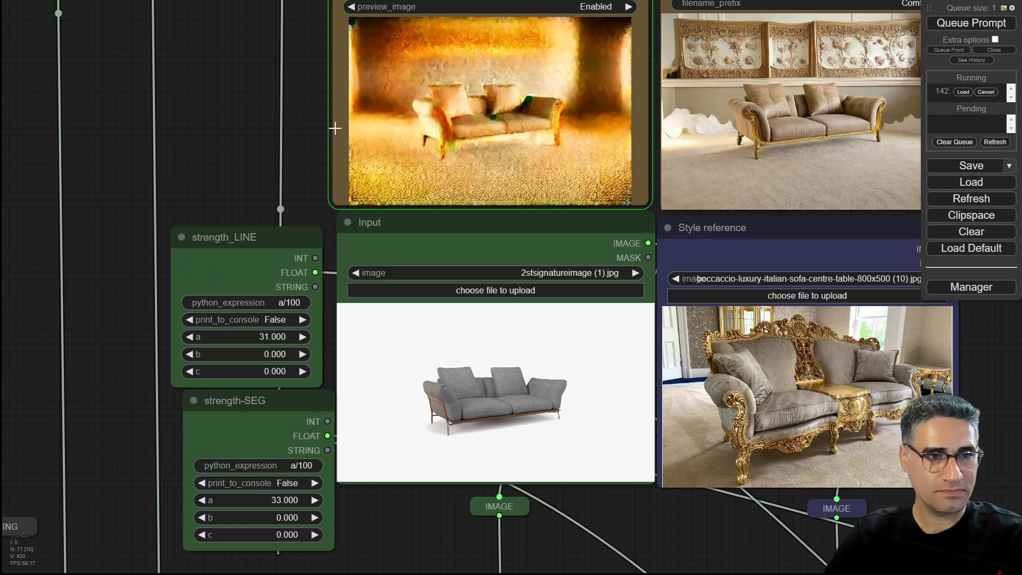
{"action": "scroll", "coordinate": [487, 149], "scroll_direction": "up", "scroll_amount": 7}
{"action": "scroll", "coordinate": [530, 163], "scroll_direction": "up", "scroll_amount": 3}
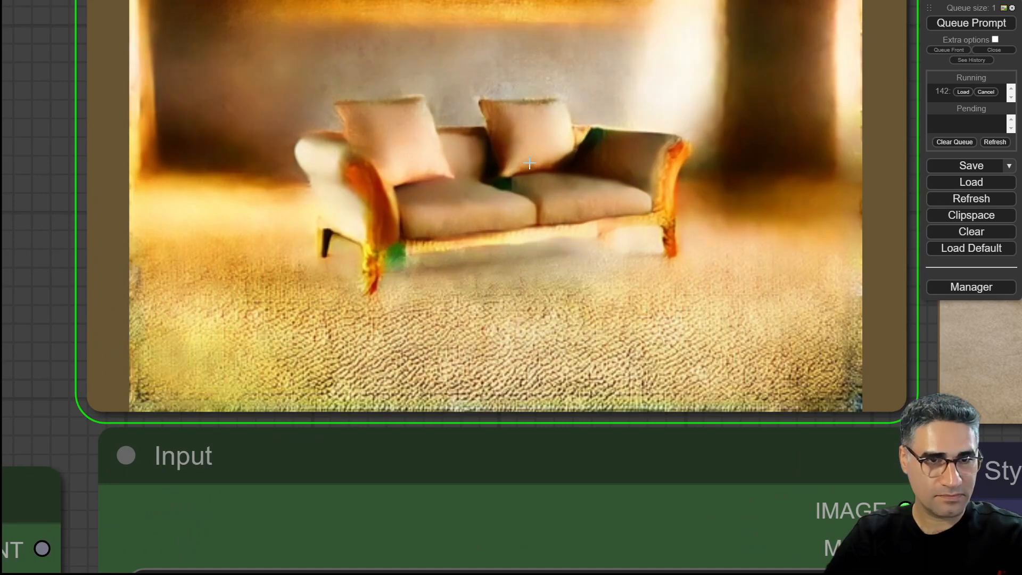
{"action": "scroll", "coordinate": [529, 163], "scroll_direction": "down", "scroll_amount": 3}
{"action": "left_click_drag", "start_coordinate": [159, 172], "coordinate": [206, 302]}
{"action": "scroll", "coordinate": [519, 270], "scroll_direction": "up", "scroll_amount": 2}
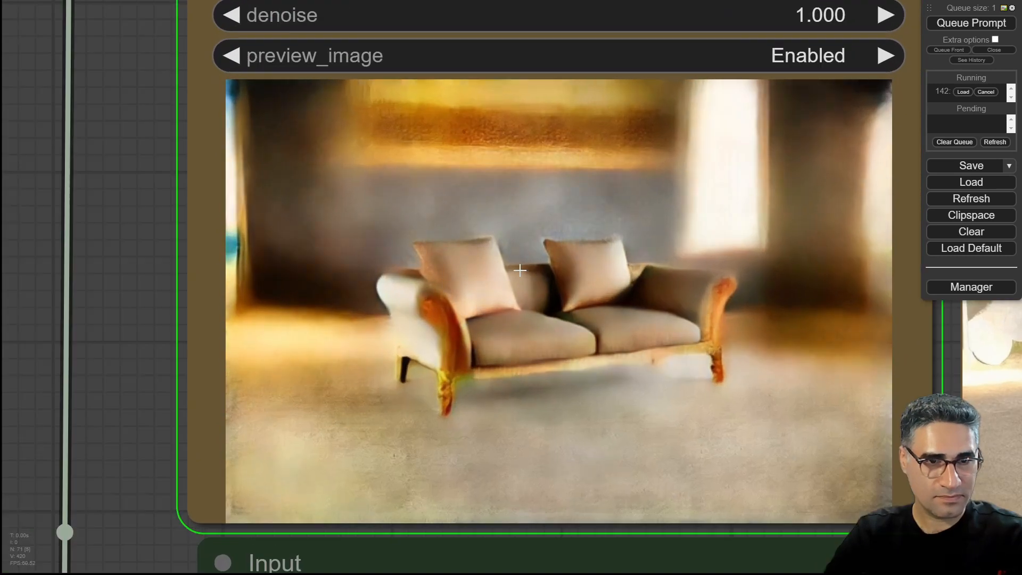
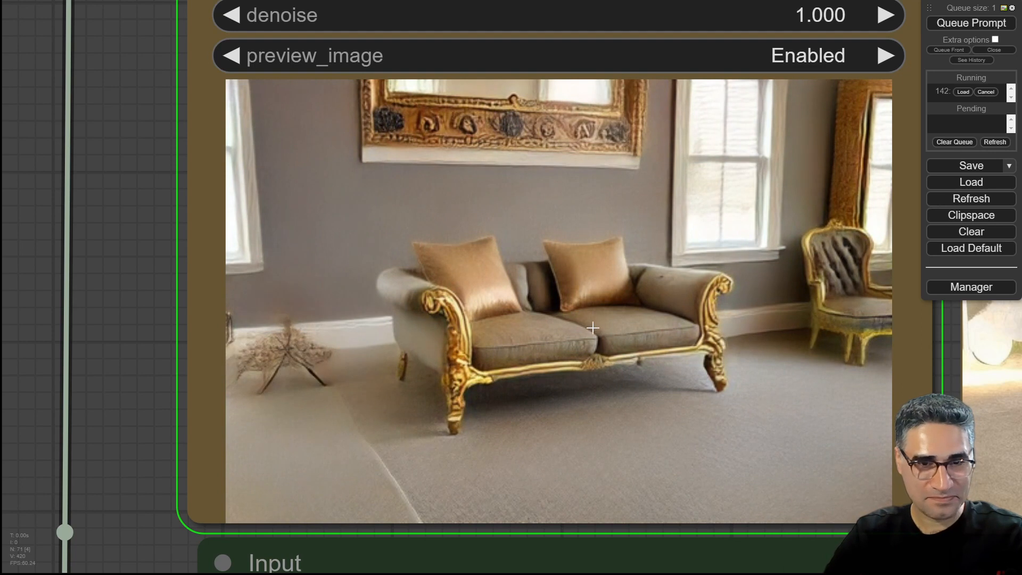
Step: Inspect the refining sofa preview up close, checking the gold frame, cushions and legs against the input sofa and style reference
{"action": "scroll", "coordinate": [468, 354], "scroll_direction": "up", "scroll_amount": 10}
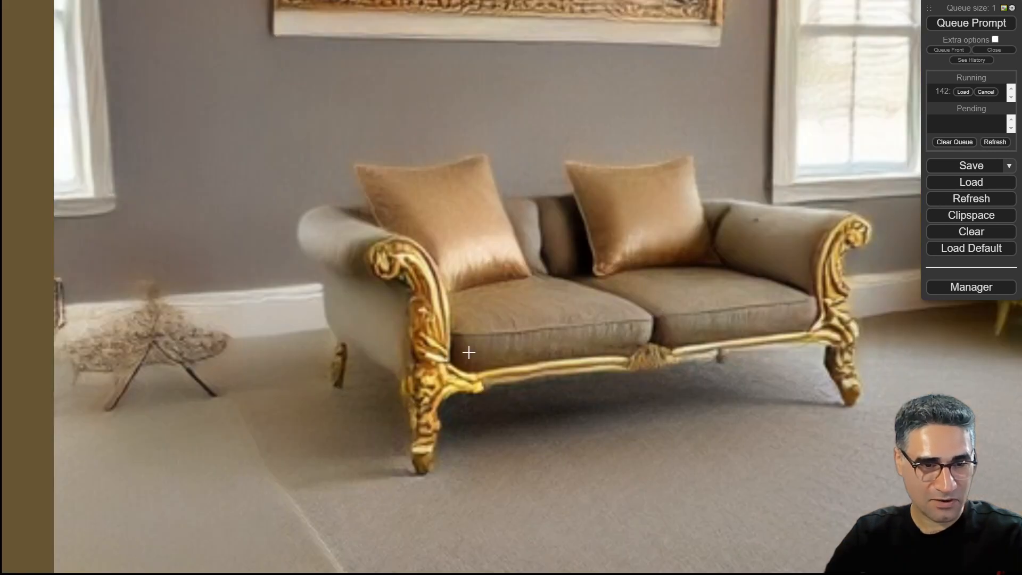
{"action": "scroll", "coordinate": [379, 225], "scroll_direction": "down", "scroll_amount": 4}
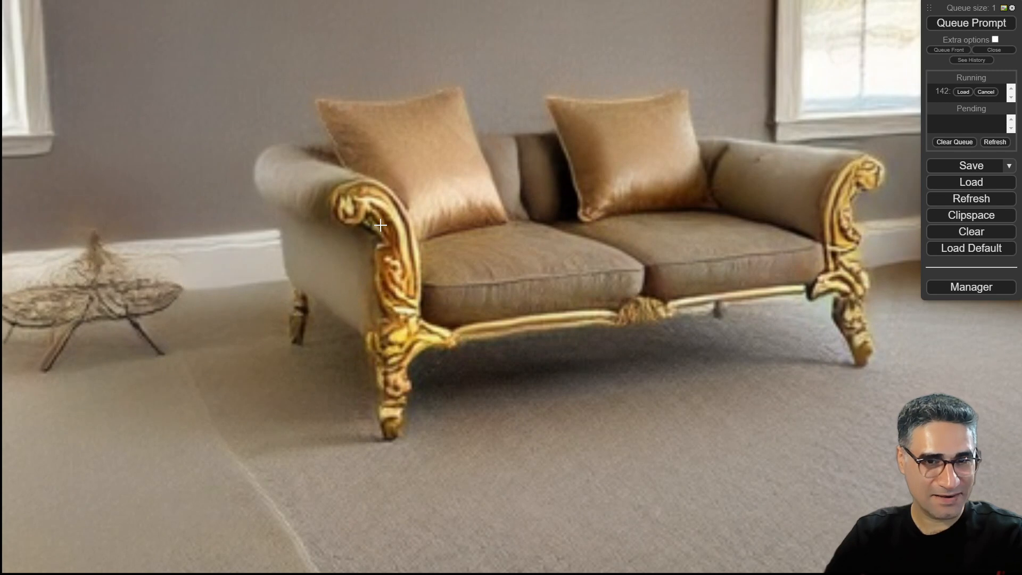
{"action": "scroll", "coordinate": [380, 225], "scroll_direction": "down", "scroll_amount": 9}
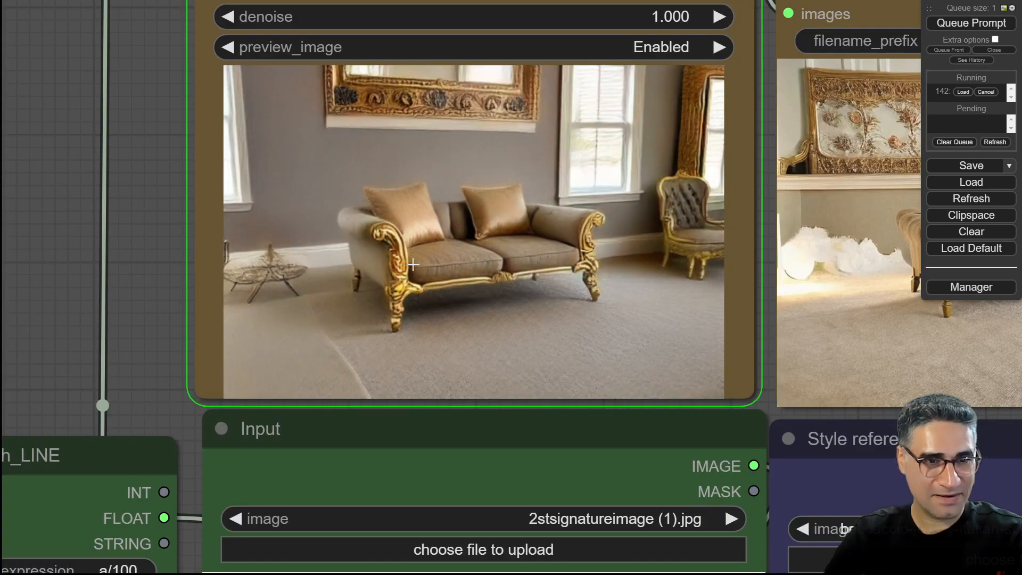
{"action": "scroll", "coordinate": [413, 265], "scroll_direction": "down", "scroll_amount": 4}
{"action": "left_click_drag", "start_coordinate": [210, 347], "coordinate": [243, 199]}
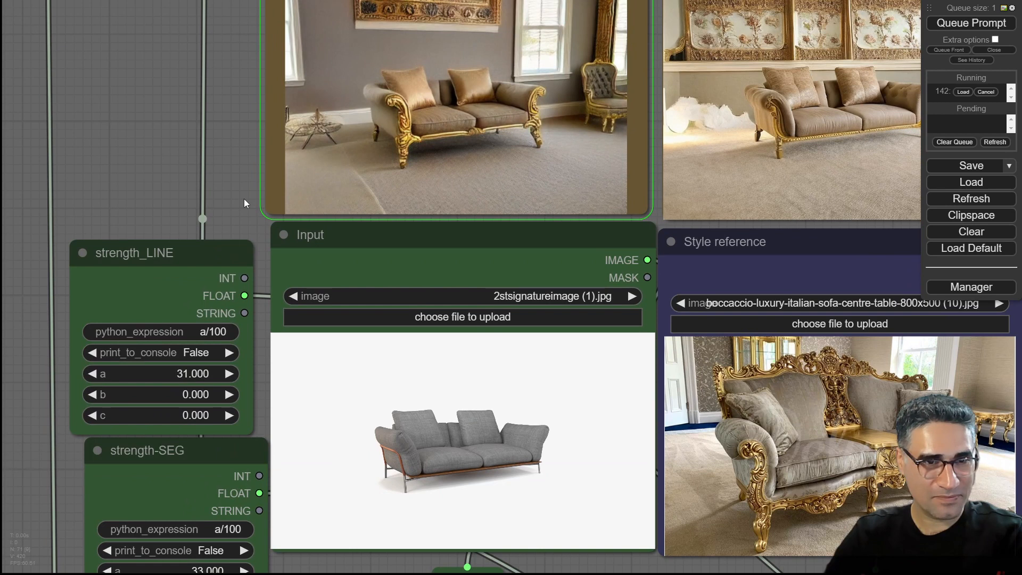
{"action": "left_click_drag", "start_coordinate": [244, 199], "coordinate": [306, 250]}
{"action": "scroll", "coordinate": [548, 247], "scroll_direction": "up", "scroll_amount": 10}
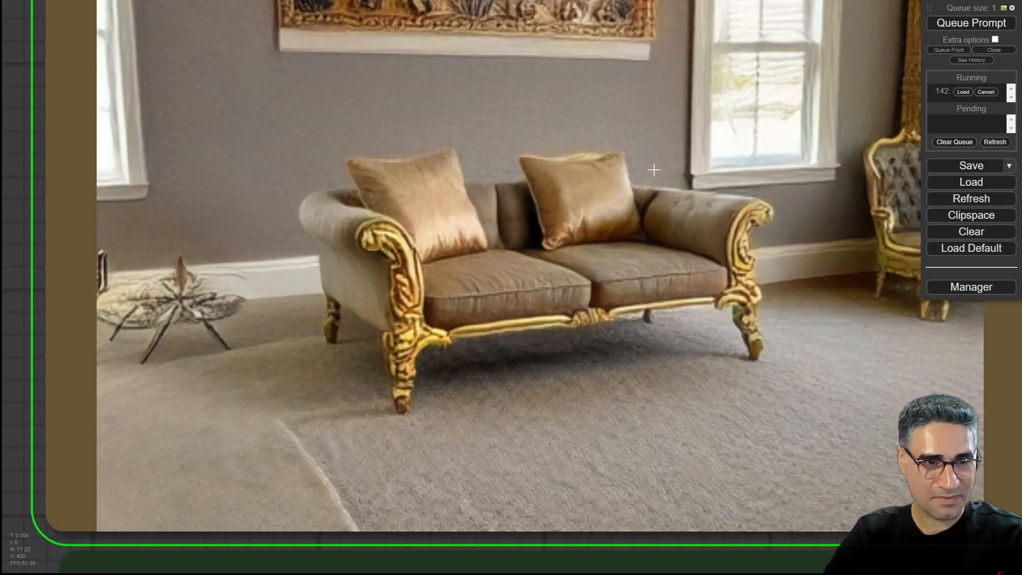
{"action": "scroll", "coordinate": [654, 169], "scroll_direction": "down", "scroll_amount": 3}
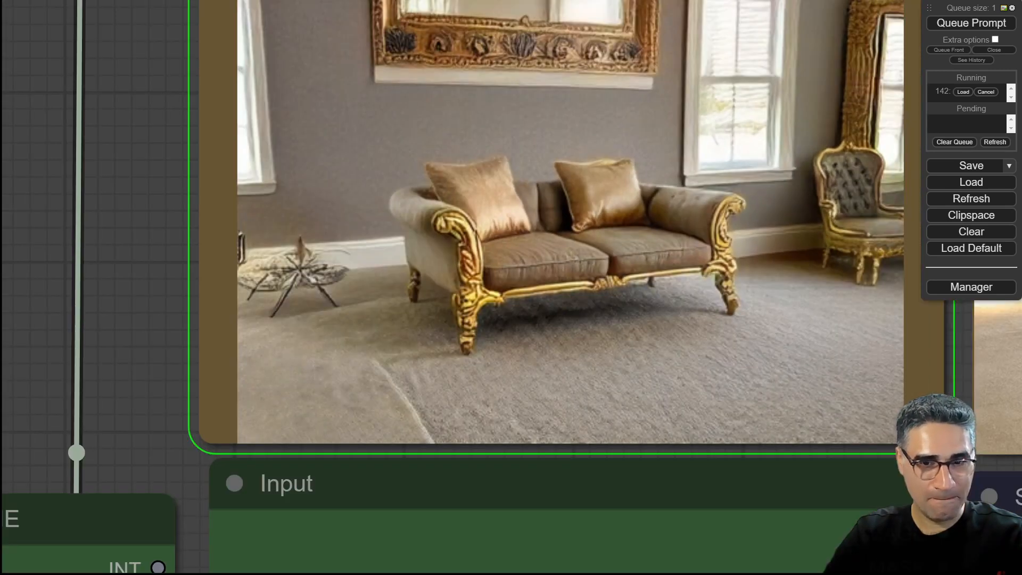
{"action": "mouse_move", "coordinate": [899, 465]}
{"action": "left_mouse_down"}
{"action": "mouse_move", "coordinate": [760, 472]}
{"action": "mouse_move", "coordinate": [888, 479]}
{"action": "left_mouse_up"}
{"action": "scroll", "coordinate": [544, 252], "scroll_direction": "up", "scroll_amount": 4}
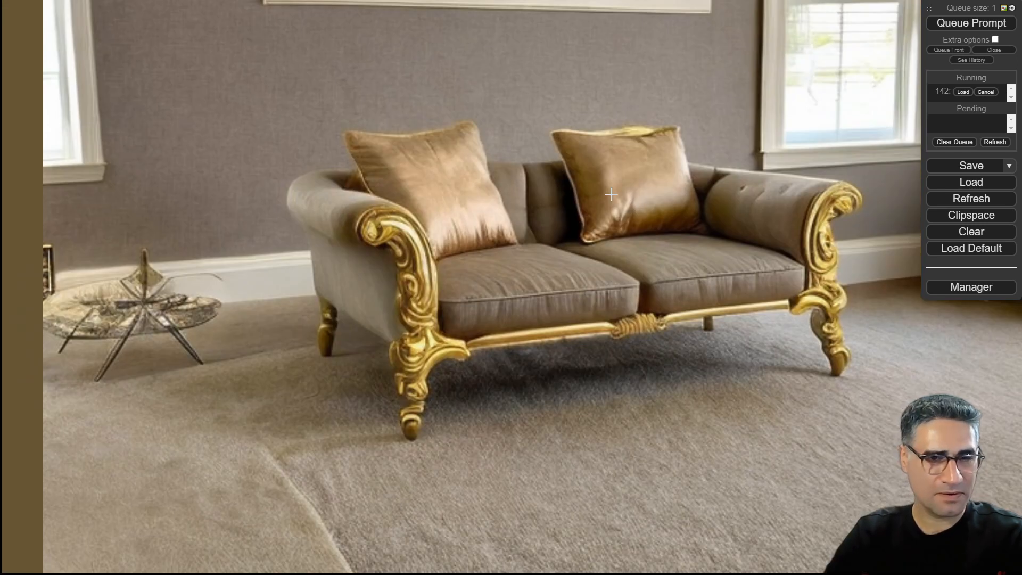
{"action": "scroll", "coordinate": [612, 194], "scroll_direction": "down", "scroll_amount": 3}
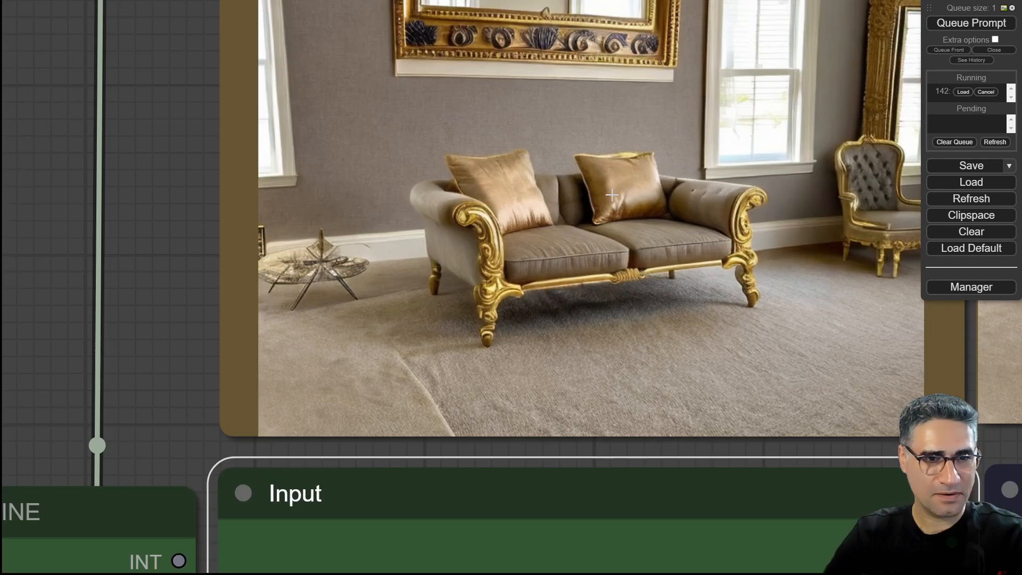
{"action": "scroll", "coordinate": [653, 221], "scroll_direction": "down", "scroll_amount": 3}
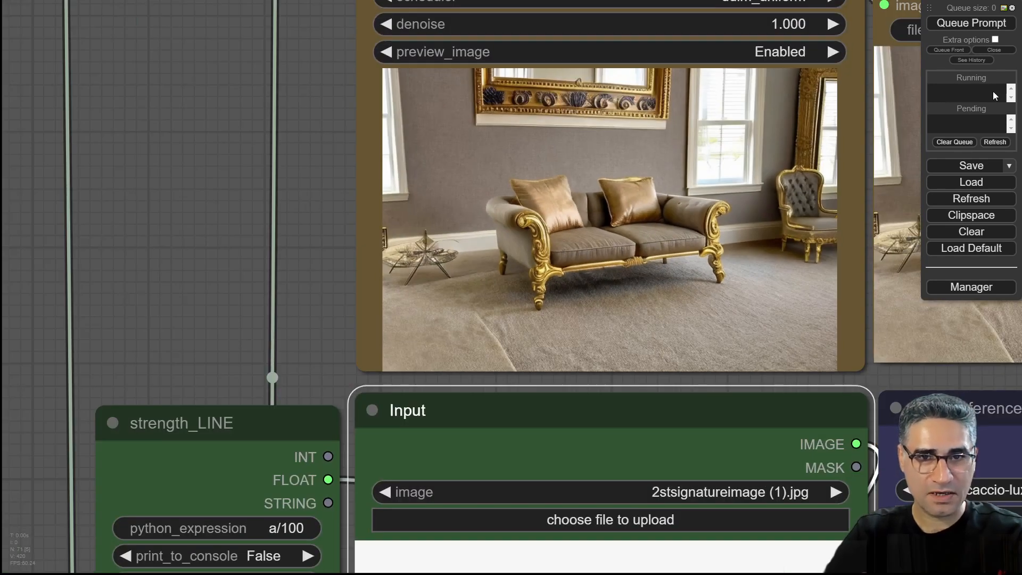
Step: Review the line ControlNet section, including the Load ControlNet Model nodes, Apply ControlNet and the line art preview
{"action": "left_click_drag", "start_coordinate": [309, 325], "coordinate": [357, 58]}
{"action": "scroll", "coordinate": [447, 269], "scroll_direction": "down", "scroll_amount": 12}
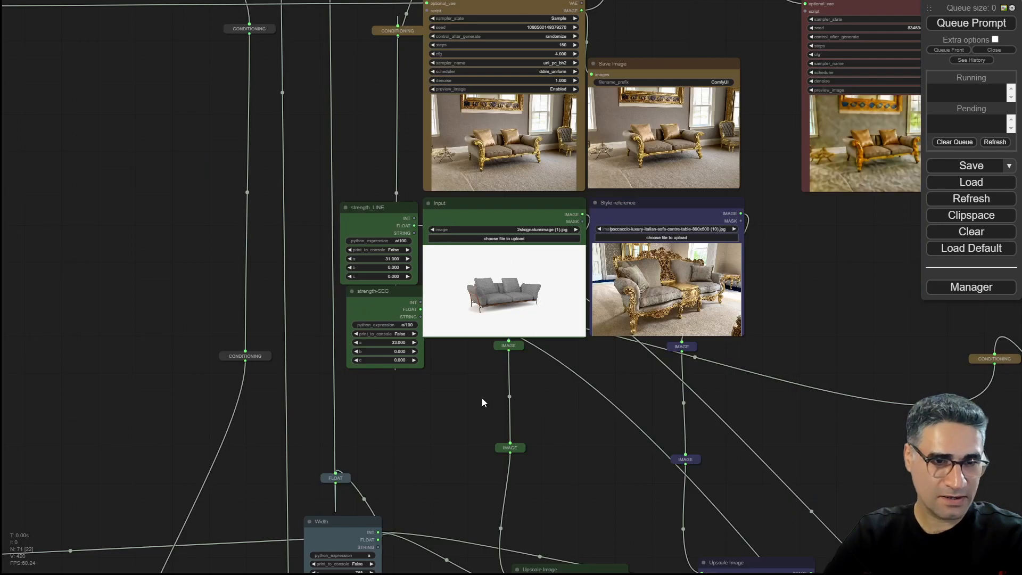
{"action": "left_click_drag", "start_coordinate": [498, 378], "coordinate": [637, 2]}
{"action": "left_click_drag", "start_coordinate": [333, 482], "coordinate": [451, 388]}
{"action": "scroll", "coordinate": [451, 387], "scroll_direction": "up", "scroll_amount": 6}
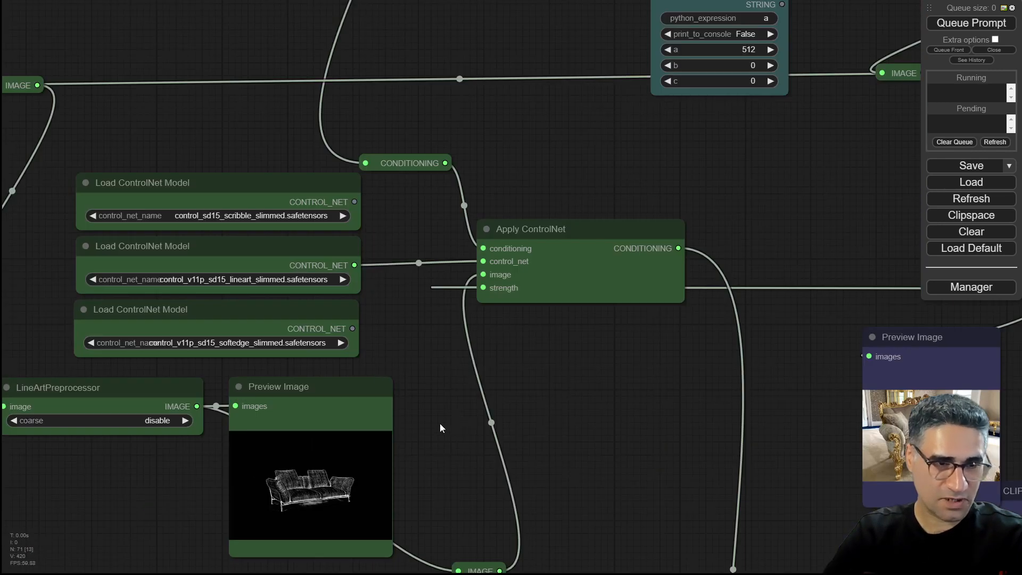
{"action": "left_click_drag", "start_coordinate": [440, 426], "coordinate": [576, 147]}
{"action": "left_click_drag", "start_coordinate": [274, 347], "coordinate": [601, 284]}
Step: Raise the strength_LINE value a to 39 and queue the prompt
{"action": "left_click_drag", "start_coordinate": [713, 121], "coordinate": [576, 563]}
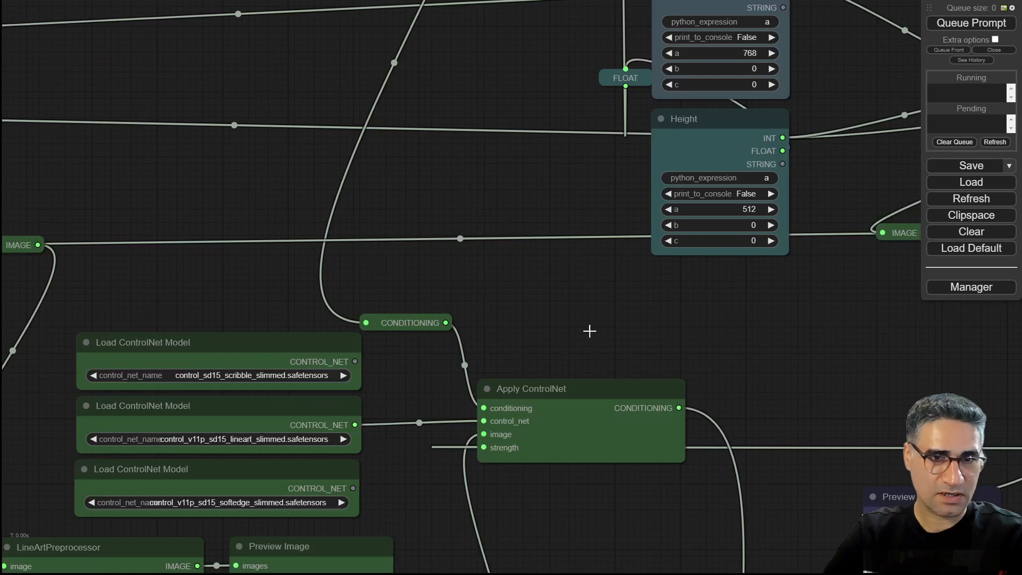
{"action": "scroll", "coordinate": [594, 319], "scroll_direction": "down", "scroll_amount": 5}
{"action": "left_click_drag", "start_coordinate": [756, 70], "coordinate": [621, 509]}
{"action": "scroll", "coordinate": [712, 327], "scroll_direction": "up", "scroll_amount": 1}
{"action": "scroll", "coordinate": [713, 326], "scroll_direction": "up", "scroll_amount": 5}
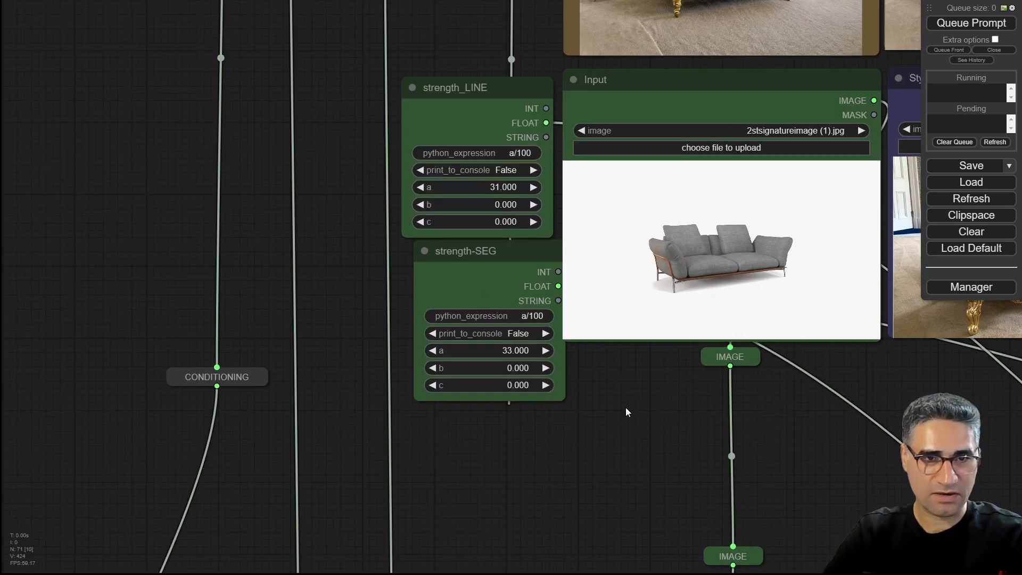
{"action": "left_click_drag", "start_coordinate": [712, 326], "coordinate": [687, 539]}
{"action": "scroll", "coordinate": [729, 162], "scroll_direction": "up", "scroll_amount": 5}
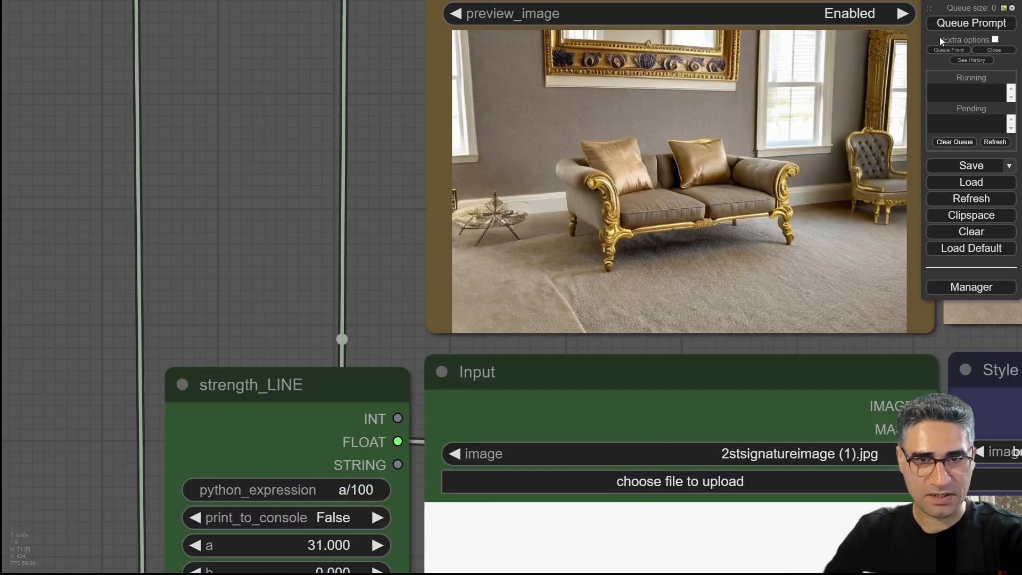
{"action": "left_click_drag", "start_coordinate": [327, 257], "coordinate": [334, 157]}
{"action": "left_click_drag", "start_coordinate": [340, 453], "coordinate": [341, 460]}
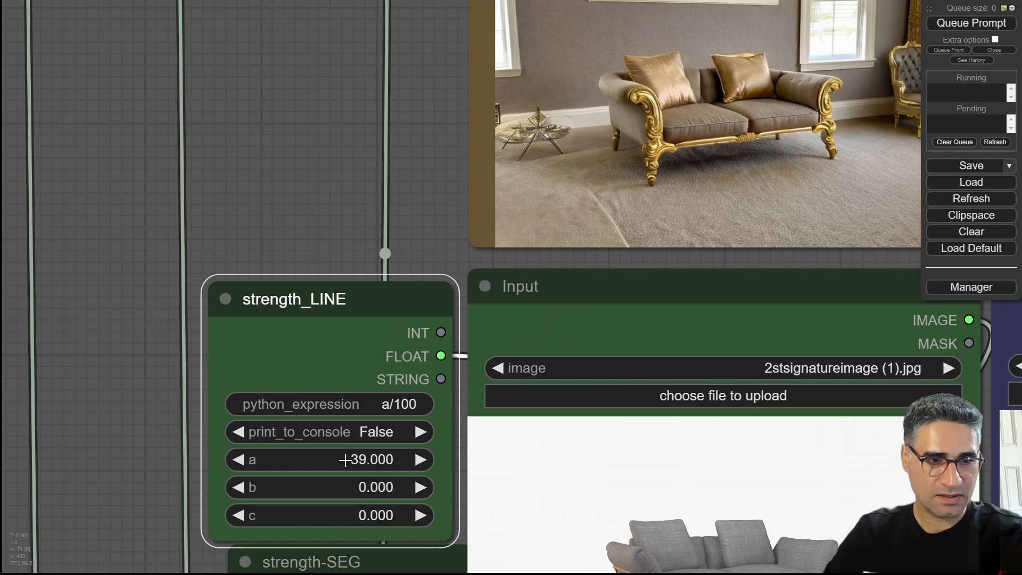
{"action": "left_click", "coordinate": [954, 26]}
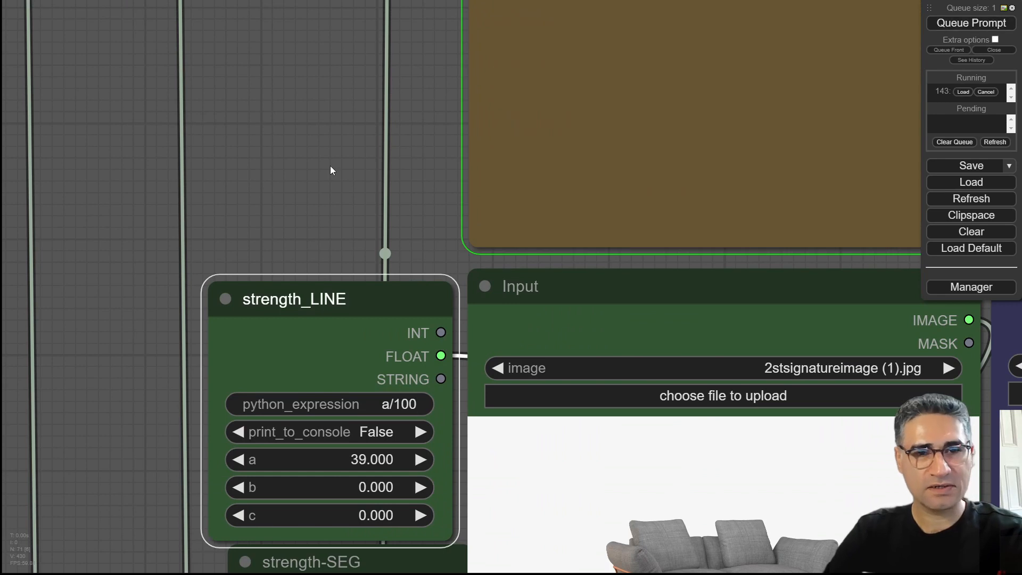
Step: Examine the preview generated with the raised line strength against the input sofa, the previous saved render and the style reference
{"action": "left_click_drag", "start_coordinate": [331, 139], "coordinate": [208, 312]}
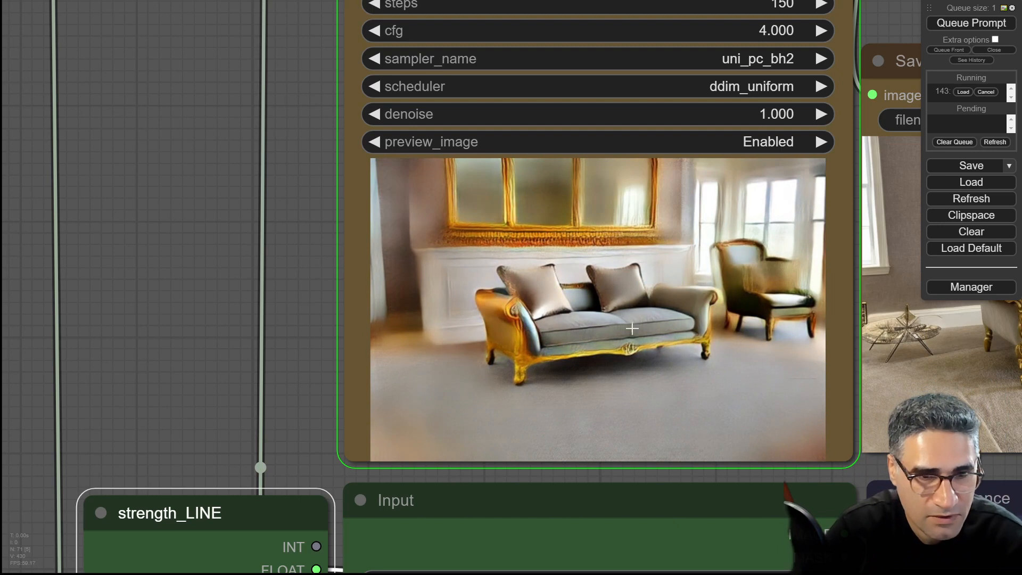
{"action": "scroll", "coordinate": [549, 303], "scroll_direction": "down", "scroll_amount": 3}
{"action": "left_click_drag", "start_coordinate": [325, 308], "coordinate": [224, 154]}
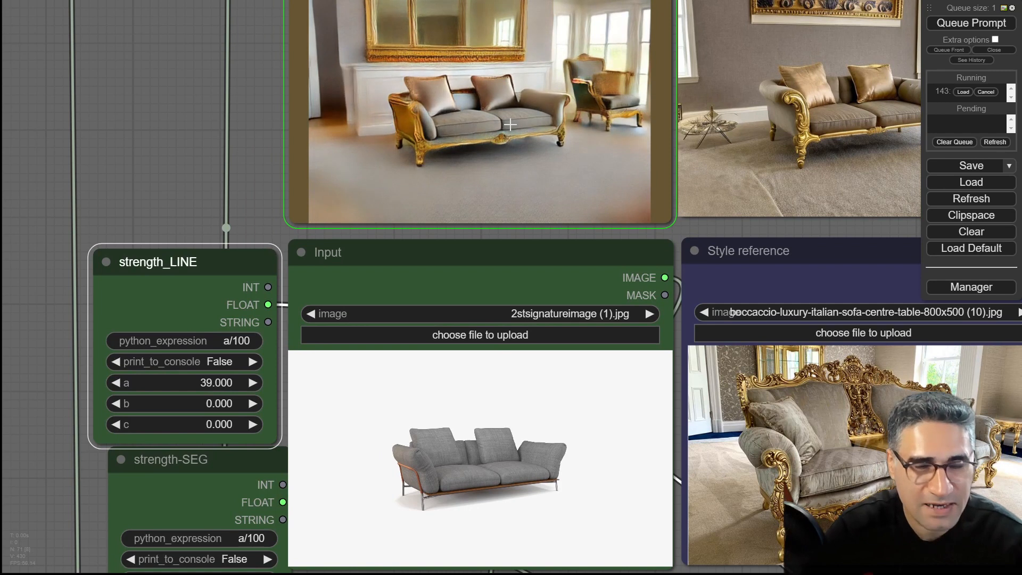
{"action": "scroll", "coordinate": [495, 137], "scroll_direction": "up", "scroll_amount": 5}
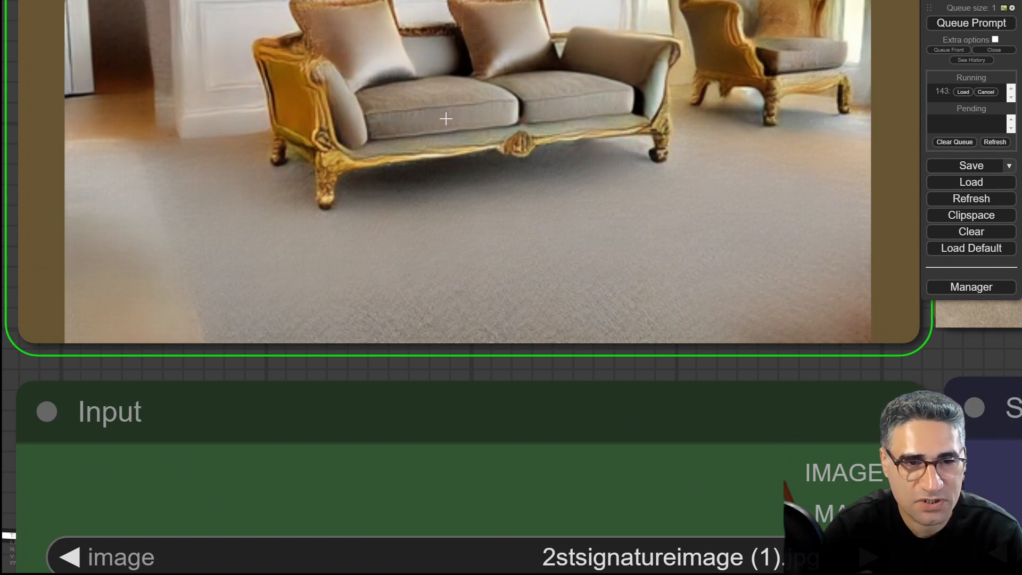
{"action": "scroll", "coordinate": [471, 244], "scroll_direction": "down", "scroll_amount": 3}
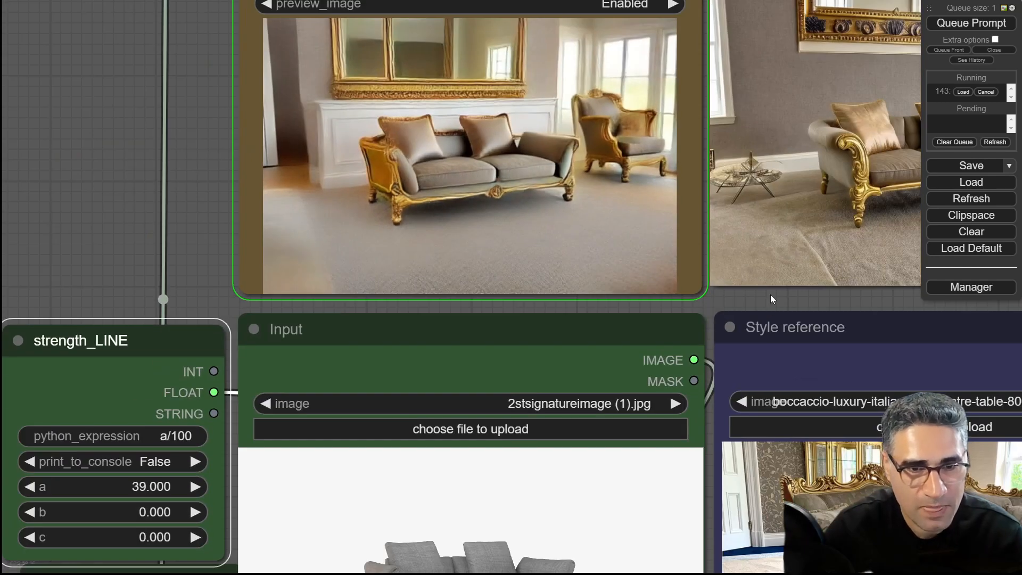
Step: Reposition the Style reference node so that it sits just below the saved image and beside the Input node
{"action": "left_click_drag", "start_coordinate": [817, 297], "coordinate": [696, 278]}
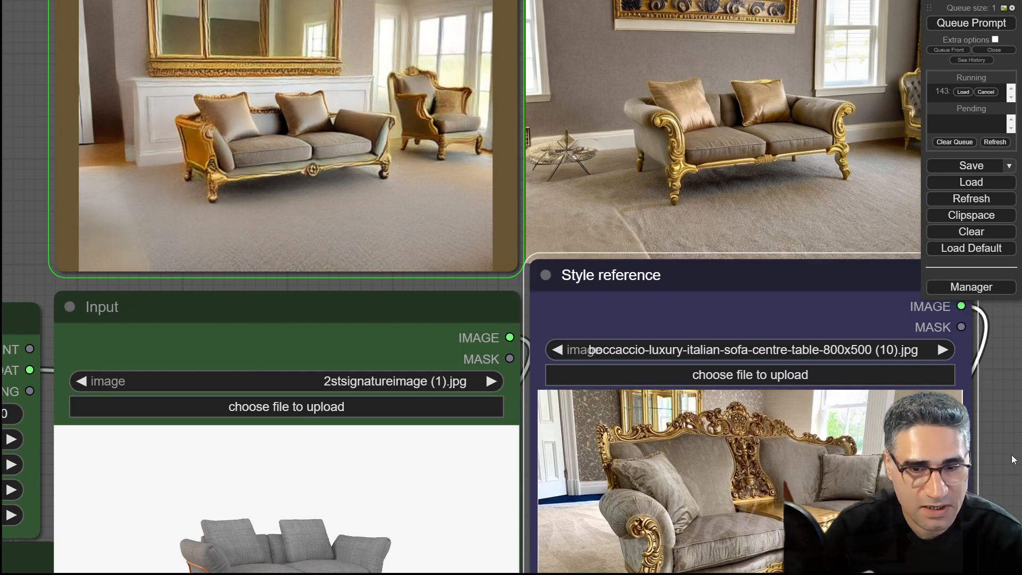
{"action": "left_click_drag", "start_coordinate": [993, 439], "coordinate": [988, 338]}
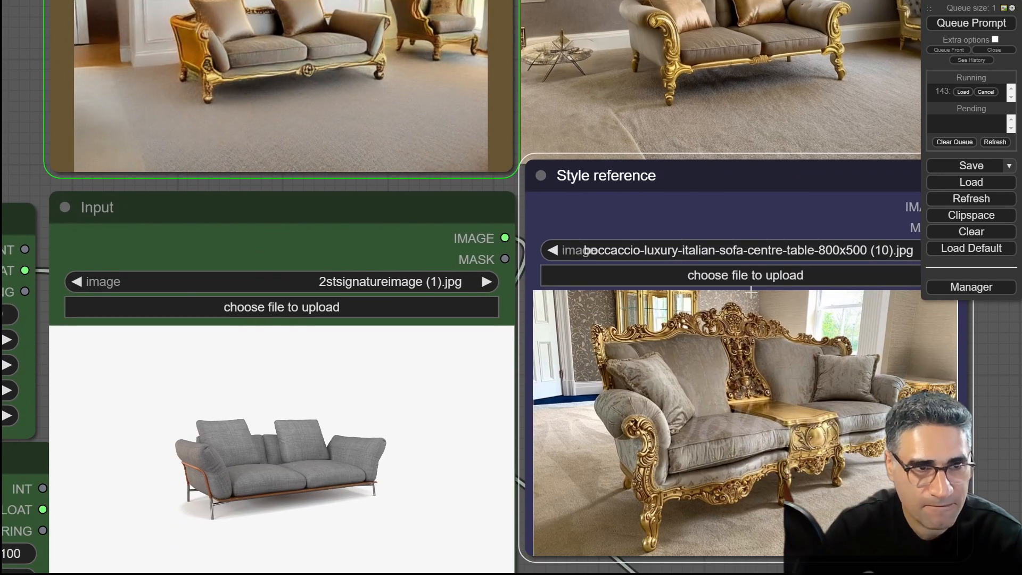
{"action": "left_click_drag", "start_coordinate": [737, 187], "coordinate": [729, 228]}
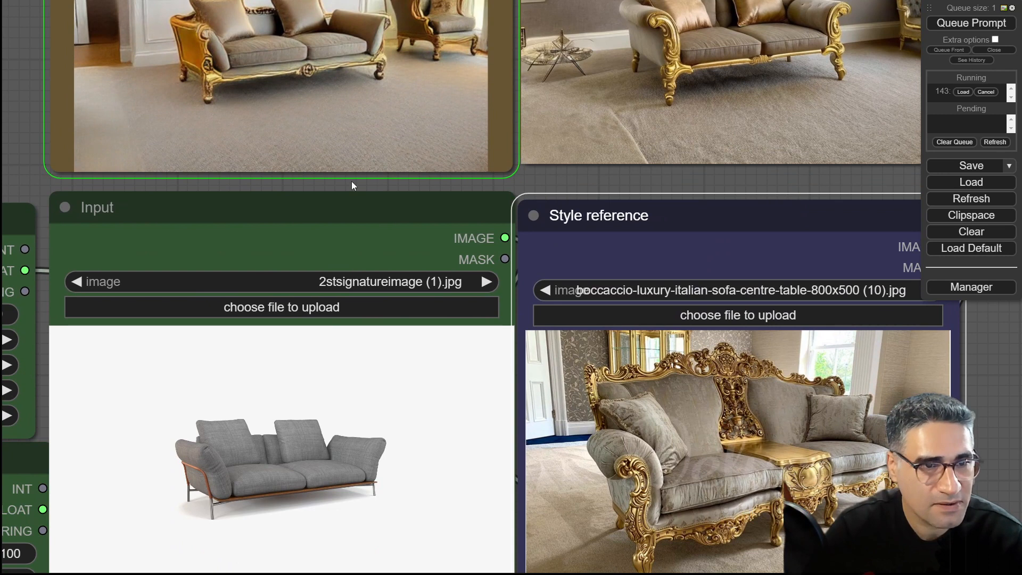
Step: Compare the new render's sofa shape, gold frame, armchair and room background with the input sofa and style reference
{"action": "left_click_drag", "start_coordinate": [352, 184], "coordinate": [309, 236]}
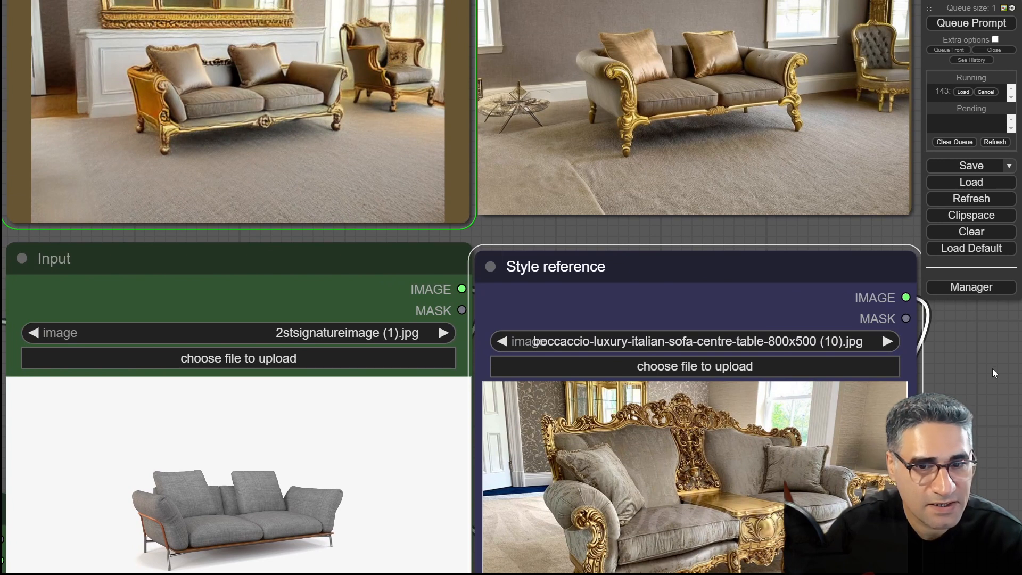
{"action": "scroll", "coordinate": [395, 63], "scroll_direction": "down", "scroll_amount": 3}
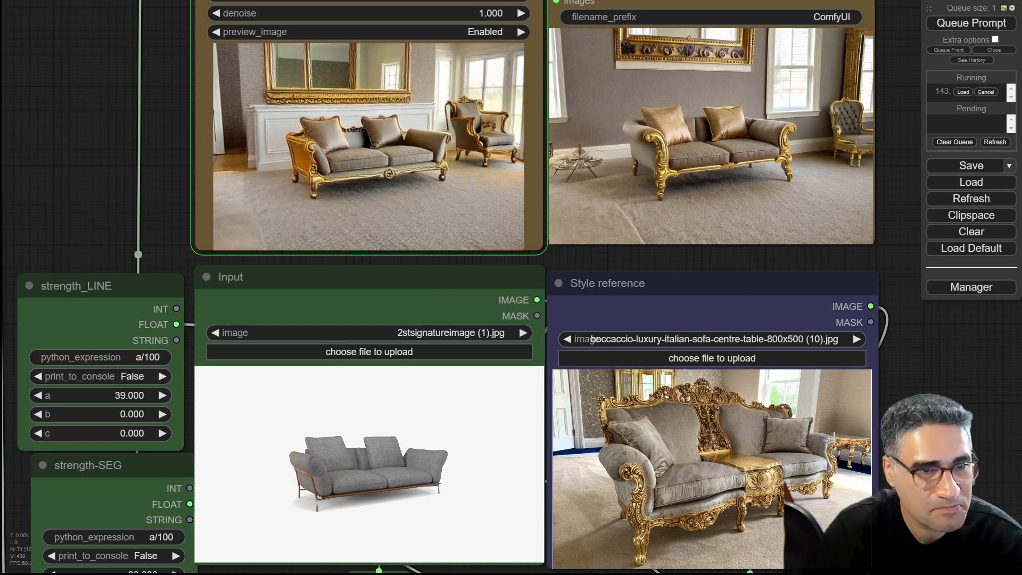
{"action": "scroll", "coordinate": [330, 75], "scroll_direction": "up", "scroll_amount": 5}
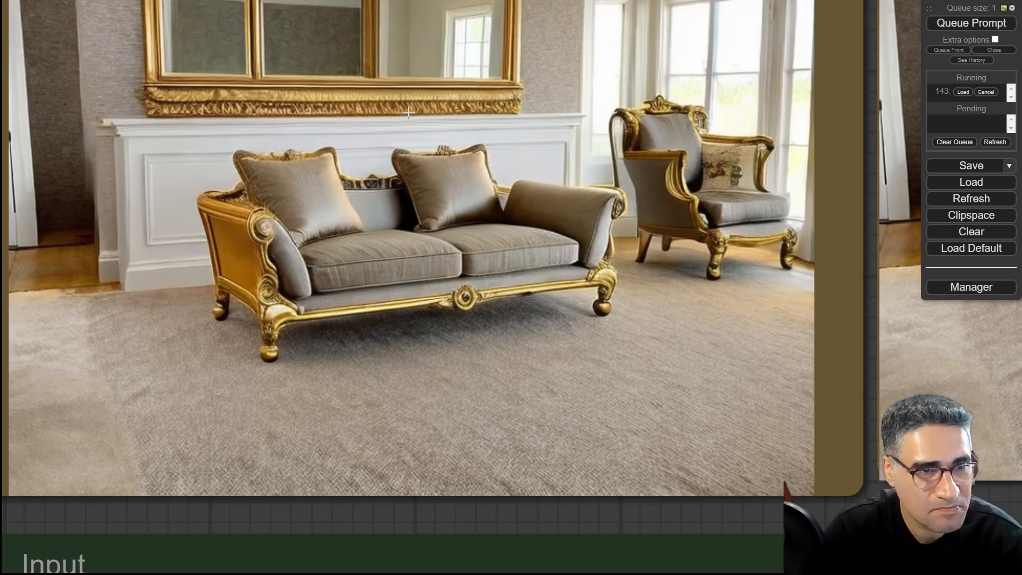
{"action": "scroll", "coordinate": [409, 112], "scroll_direction": "down", "scroll_amount": 5}
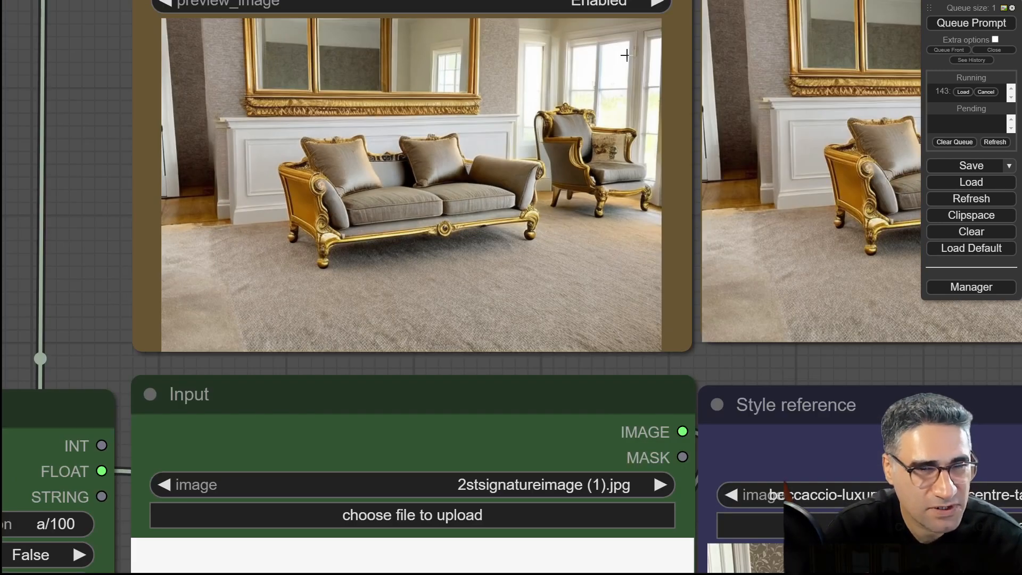
{"action": "scroll", "coordinate": [640, 85], "scroll_direction": "down", "scroll_amount": 3}
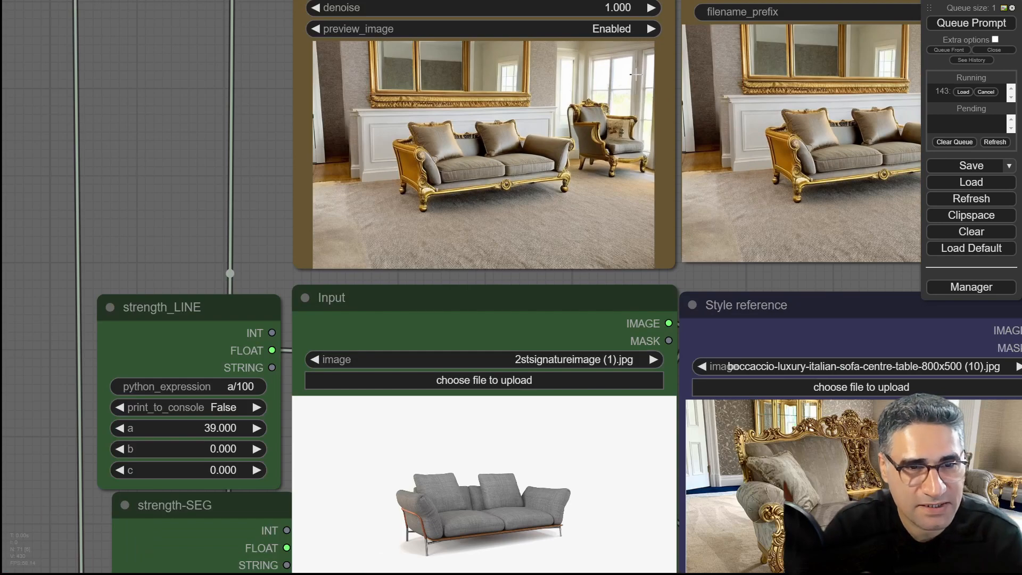
{"action": "mouse_move", "coordinate": [113, 197]}
{"action": "left_mouse_down"}
{"action": "mouse_move", "coordinate": [178, 186]}
{"action": "mouse_move", "coordinate": [121, 54]}
{"action": "mouse_move", "coordinate": [146, 212]}
{"action": "mouse_move", "coordinate": [131, 205]}
{"action": "left_mouse_up"}
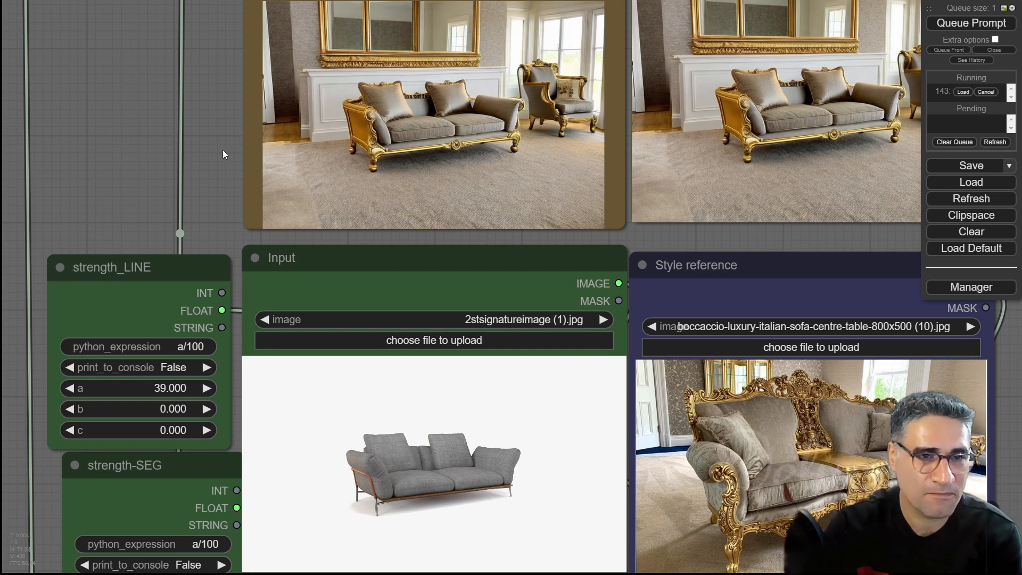
{"action": "left_click_drag", "start_coordinate": [223, 154], "coordinate": [275, 251]}
{"action": "scroll", "coordinate": [428, 189], "scroll_direction": "up", "scroll_amount": 3}
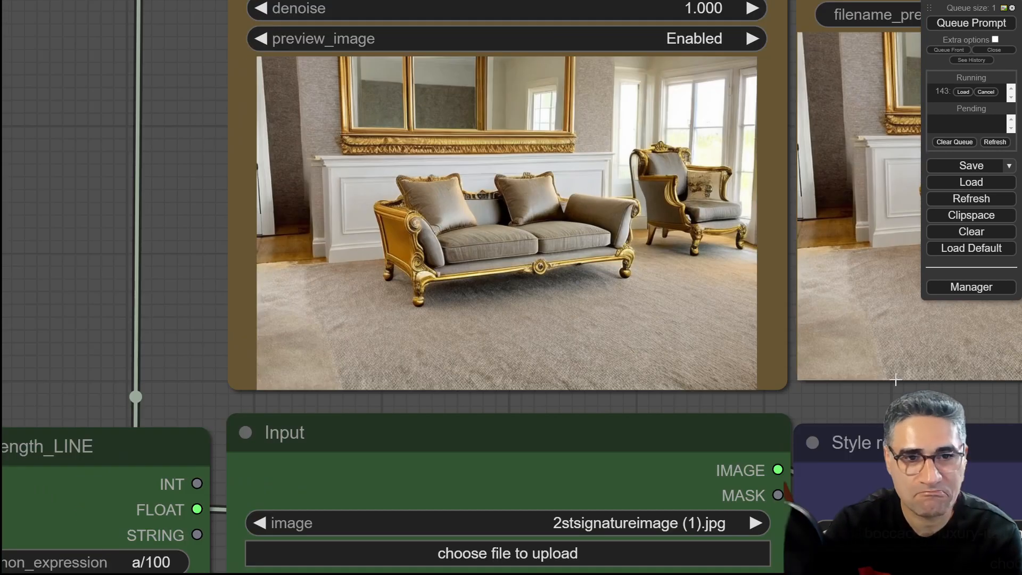
Step: Cancel the running job in the queue, keeping the saved sofa render in view with its input and style reference
{"action": "scroll", "coordinate": [608, 401], "scroll_direction": "down", "scroll_amount": 4}
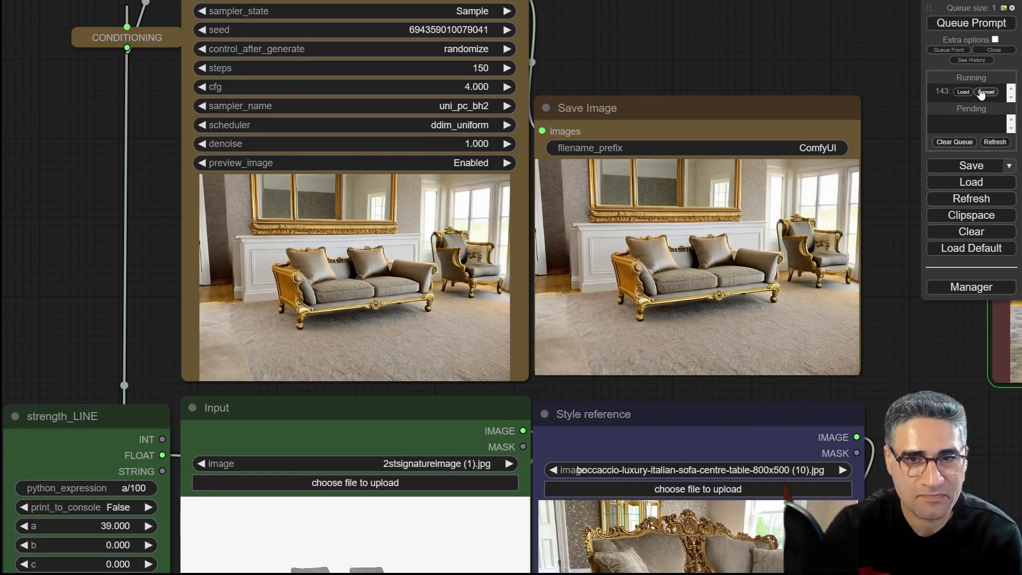
{"action": "left_click", "coordinate": [986, 93]}
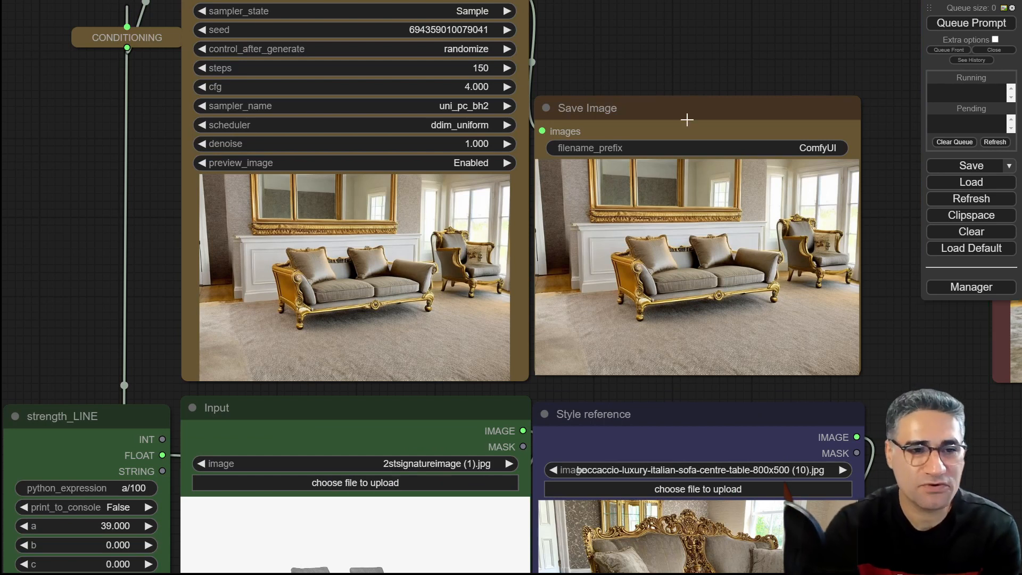
{"action": "scroll", "coordinate": [689, 121], "scroll_direction": "down", "scroll_amount": 3}
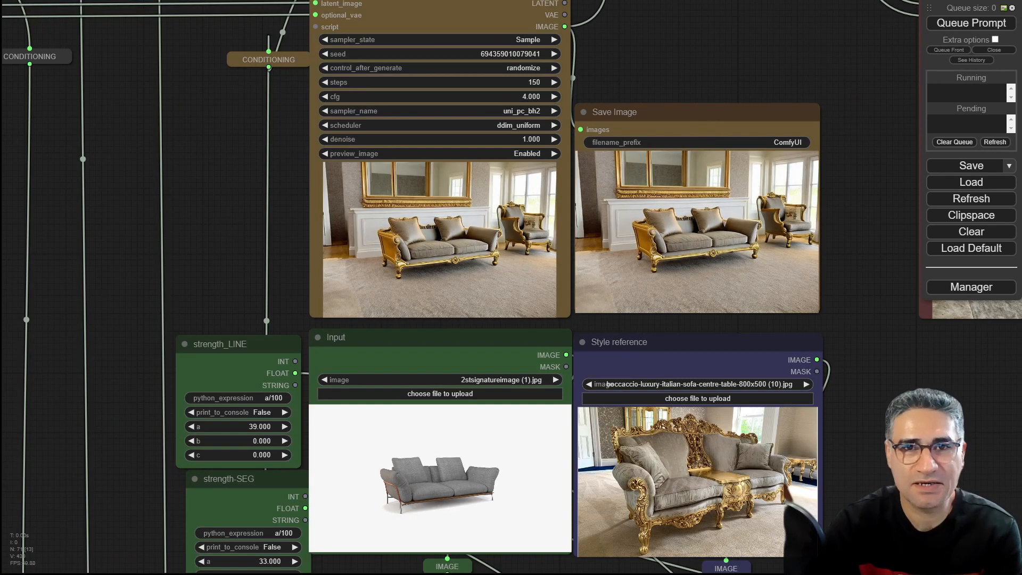